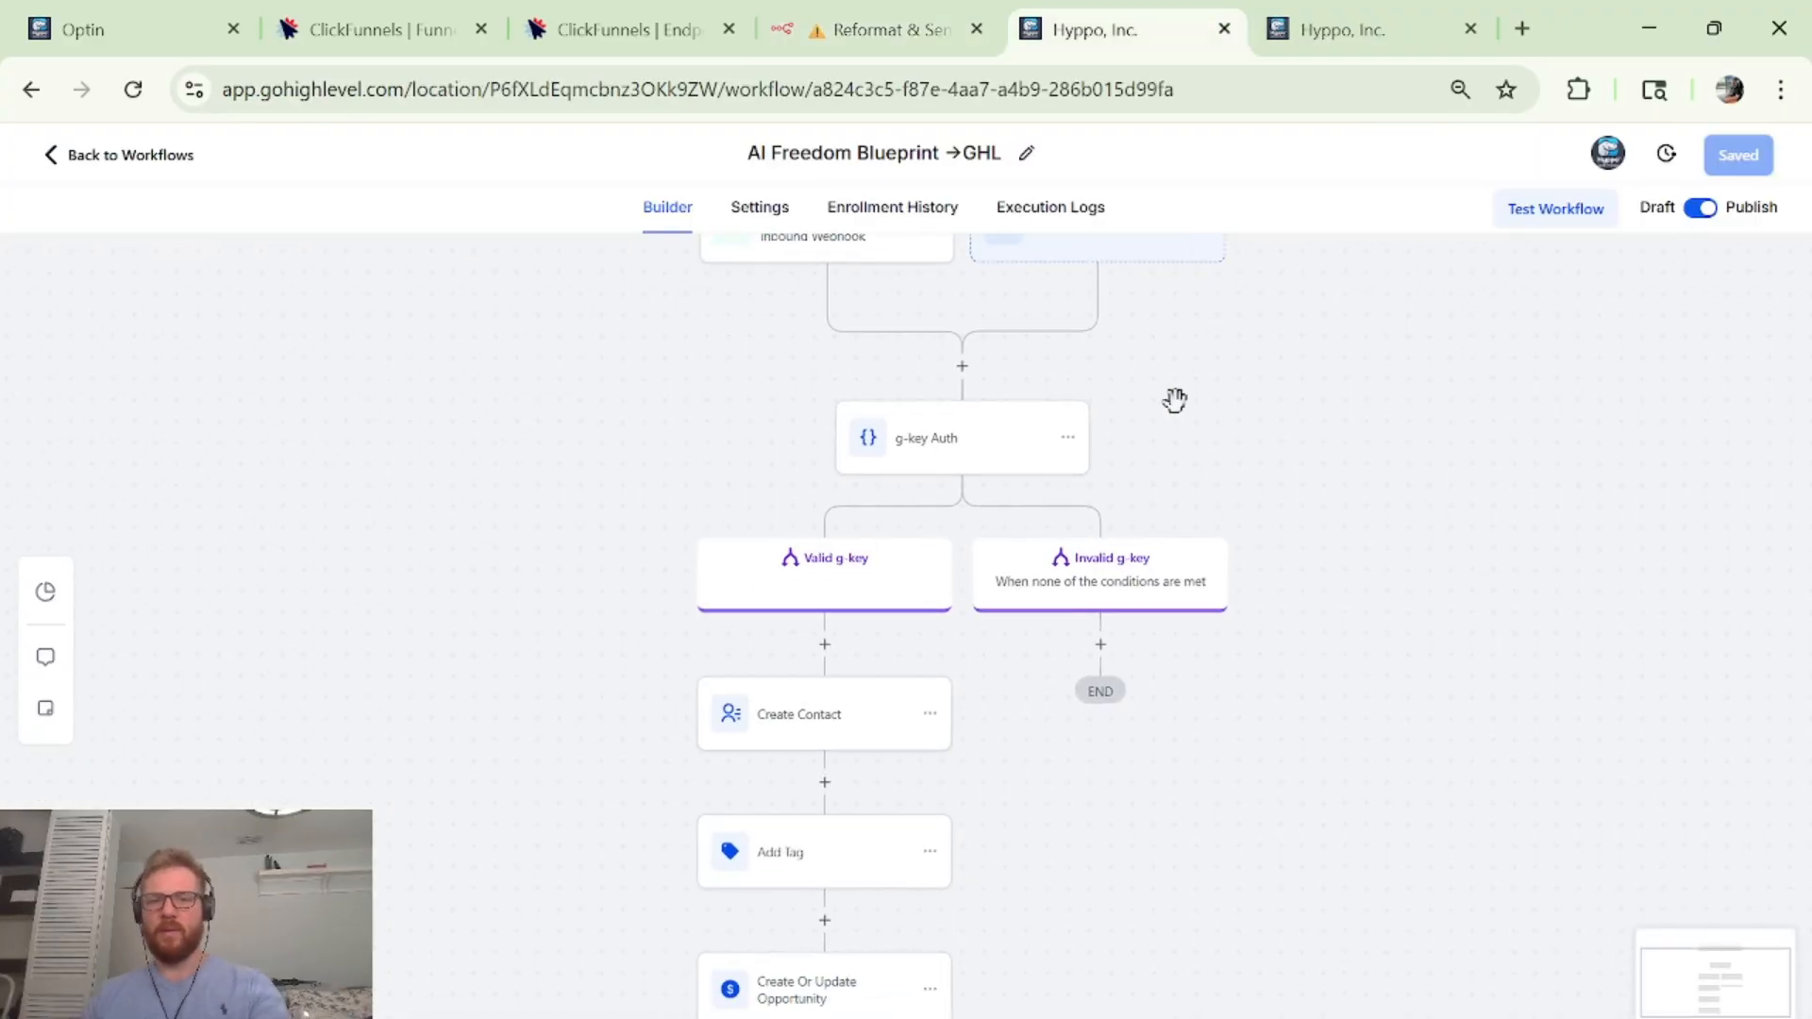
Scroll up to view GoHighLevel's AI Freedom Blueprint →GHL workflow with its inbound webhook trigger.
{"action": "scroll", "coordinate": [1094, 425], "scroll_direction": "up", "scroll_amount": 2}
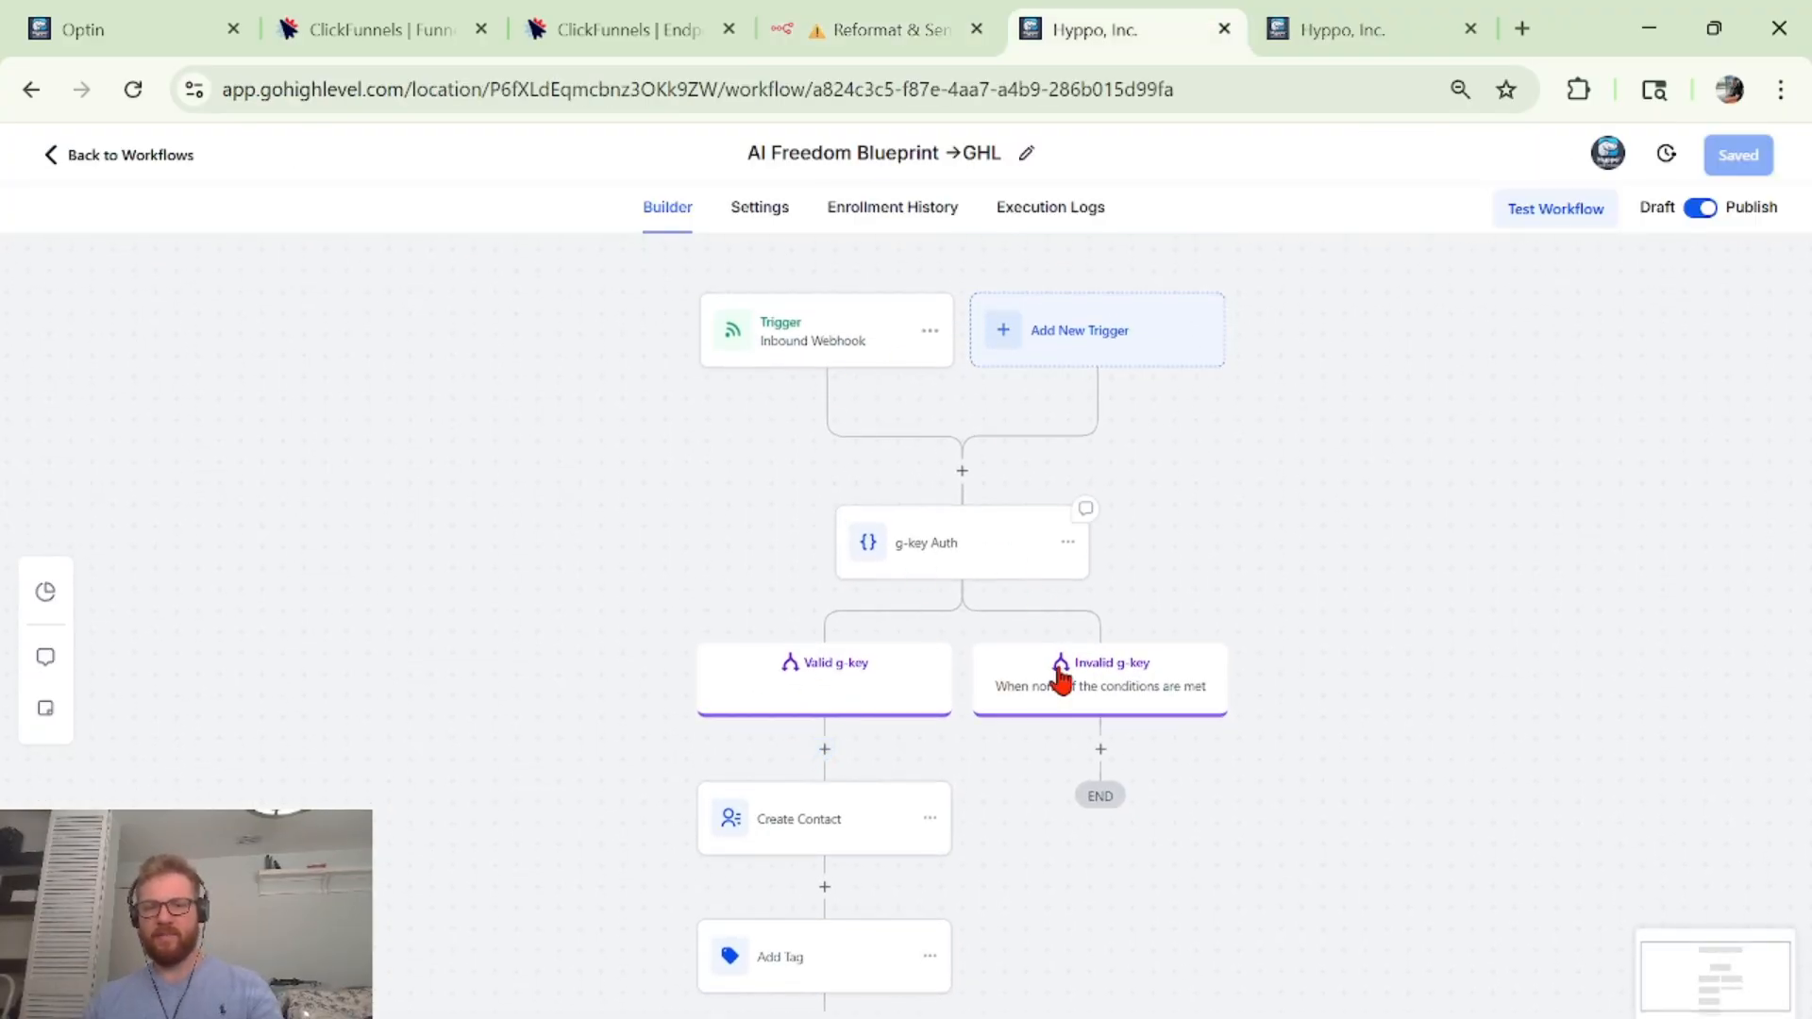
Scroll through the workflow's g-key Auth, Create Contact, Add Tag, Opportunity and Email steps.
{"action": "scroll", "coordinate": [943, 461], "scroll_direction": "down", "scroll_amount": 3}
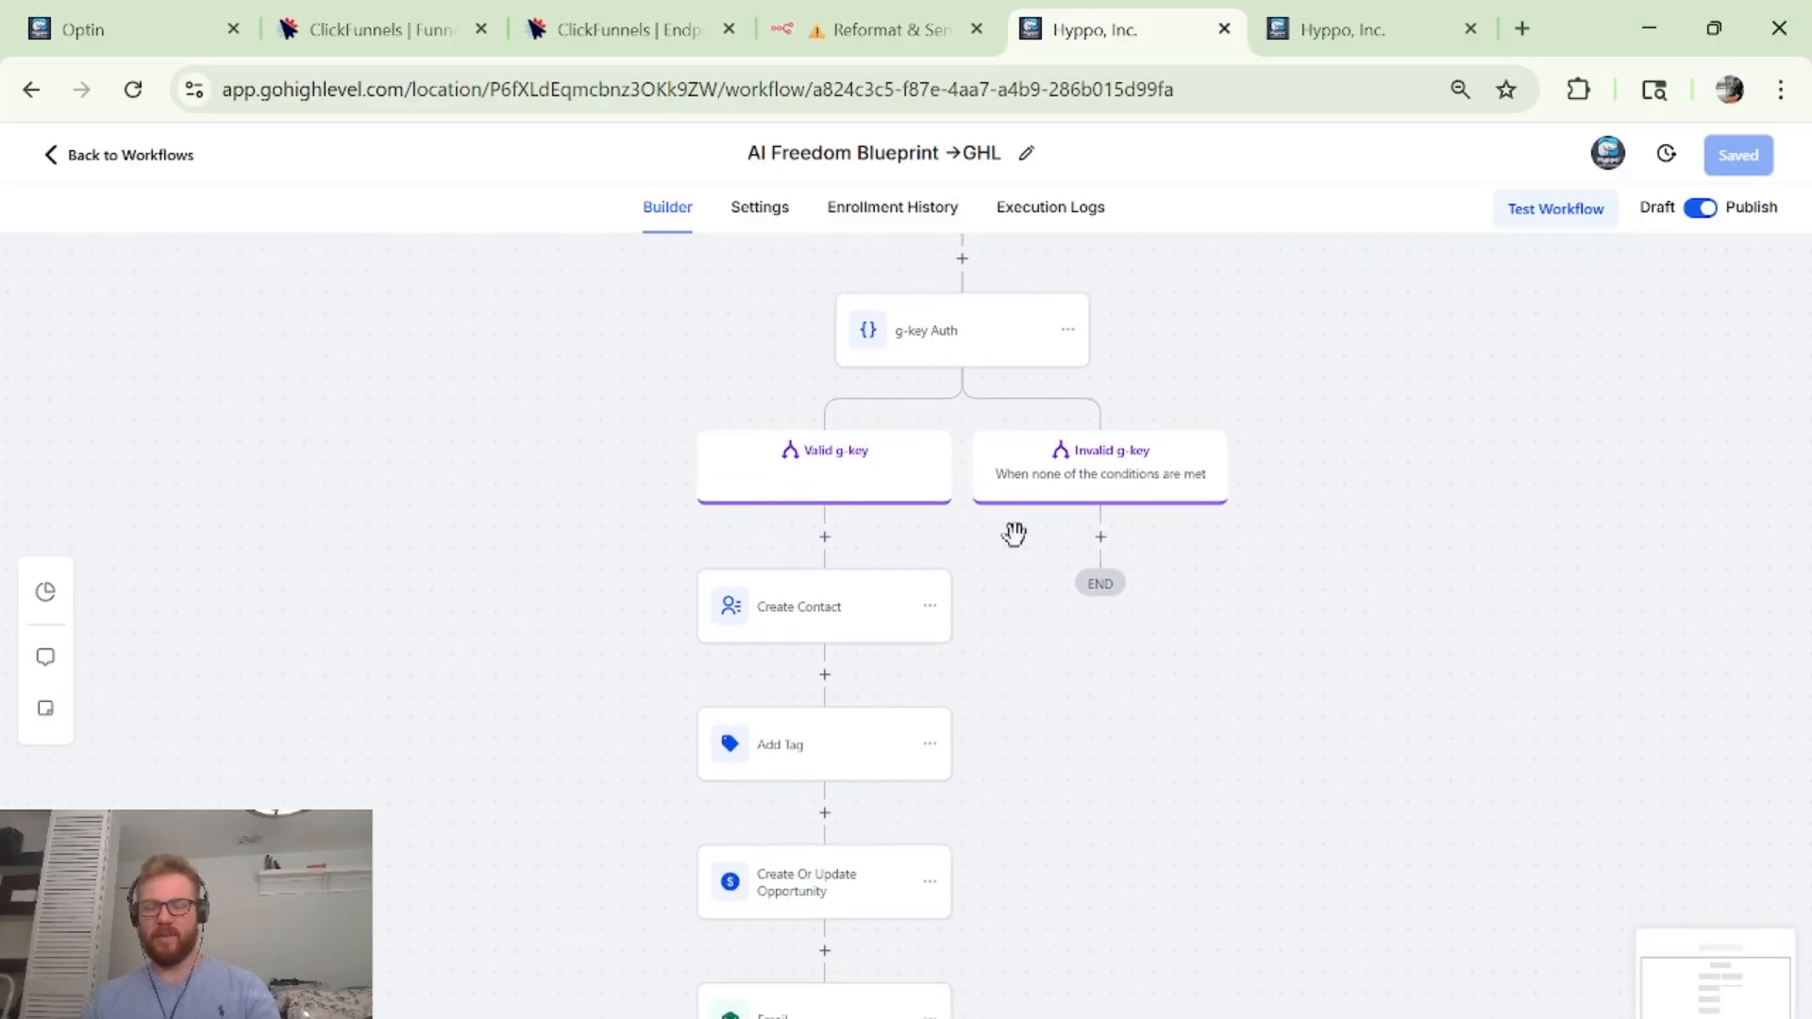
{"action": "scroll", "coordinate": [1161, 600], "scroll_direction": "down", "scroll_amount": 1}
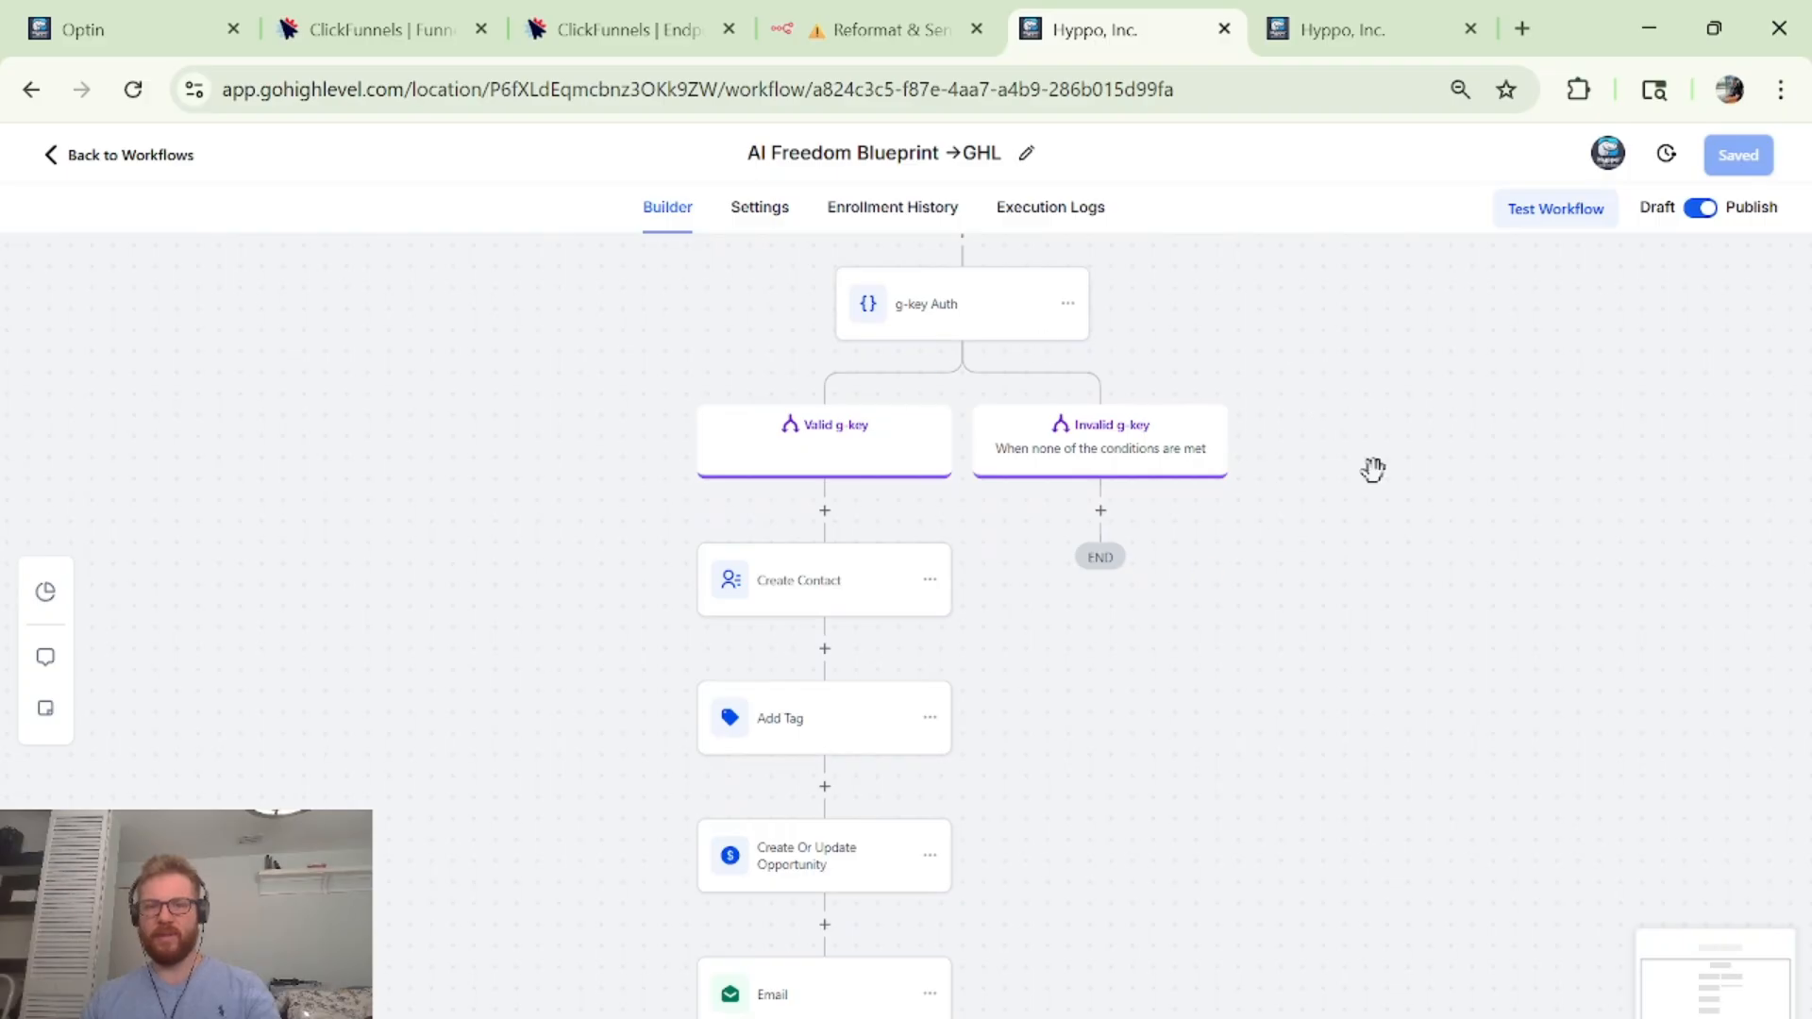
{"action": "scroll", "coordinate": [1085, 439], "scroll_direction": "down", "scroll_amount": 1}
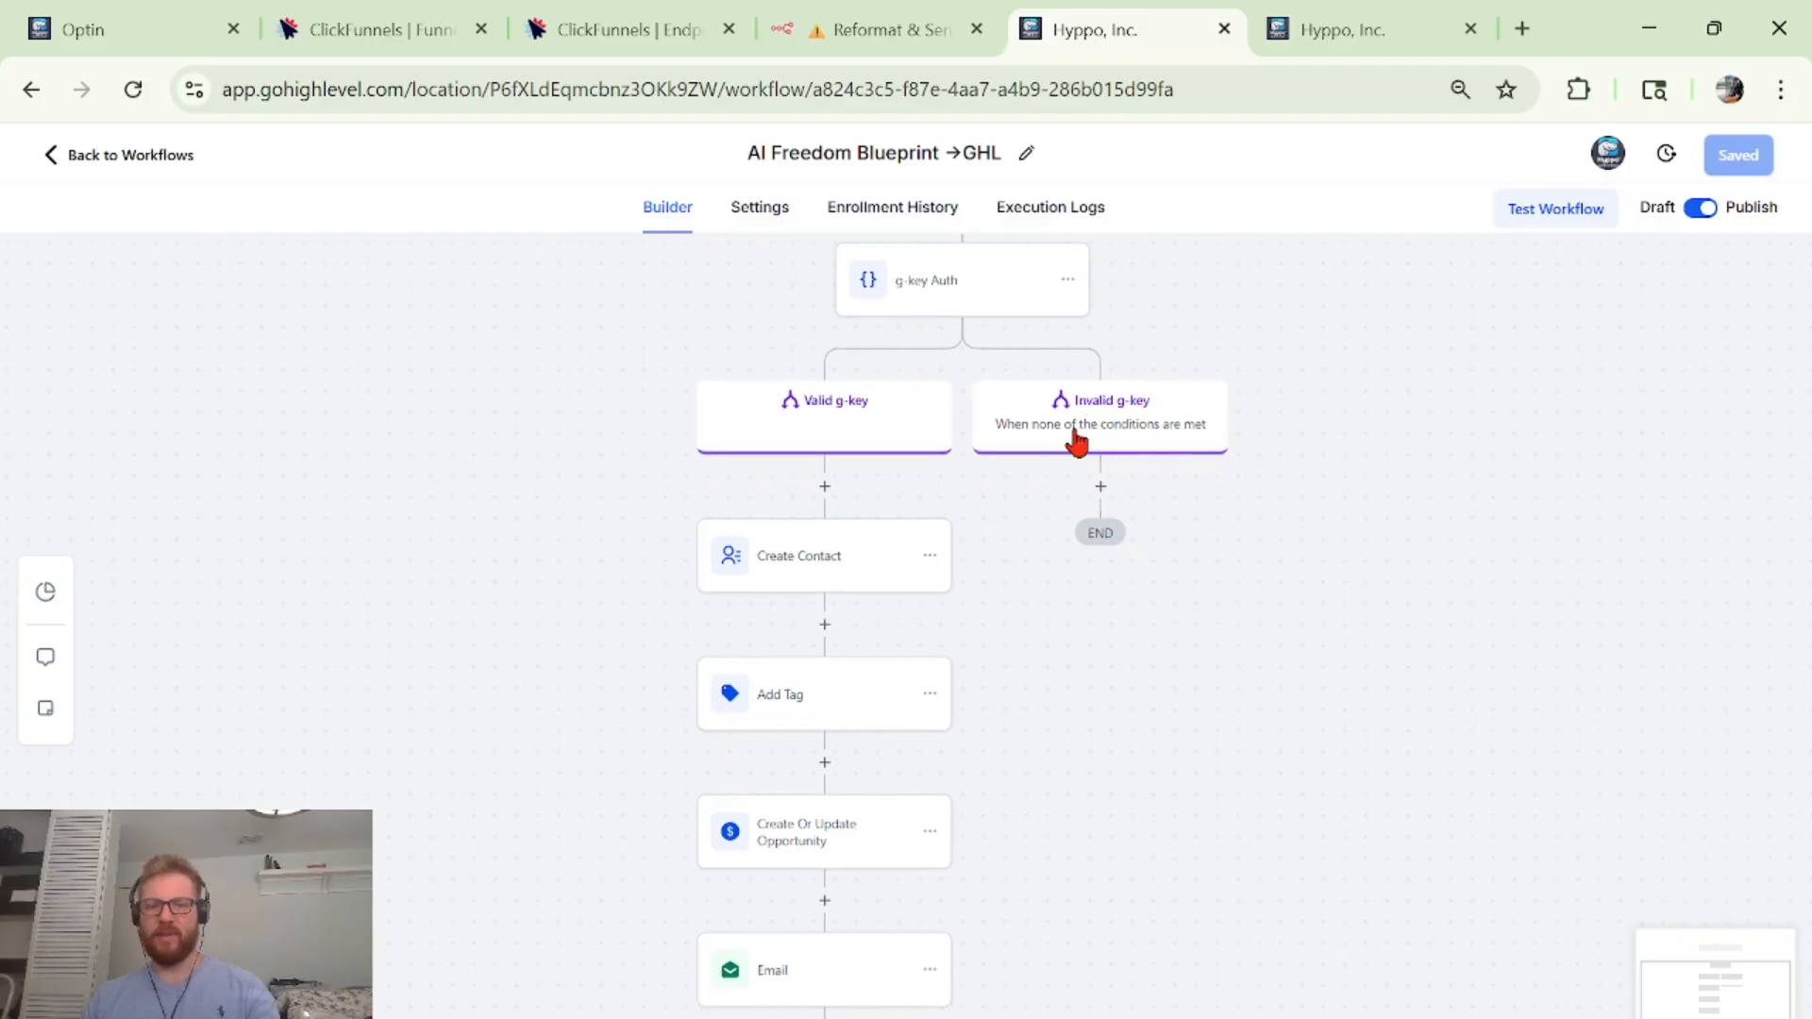
{"action": "scroll", "coordinate": [1035, 440], "scroll_direction": "up", "scroll_amount": 3}
{"action": "scroll", "coordinate": [835, 906], "scroll_direction": "down", "scroll_amount": 3}
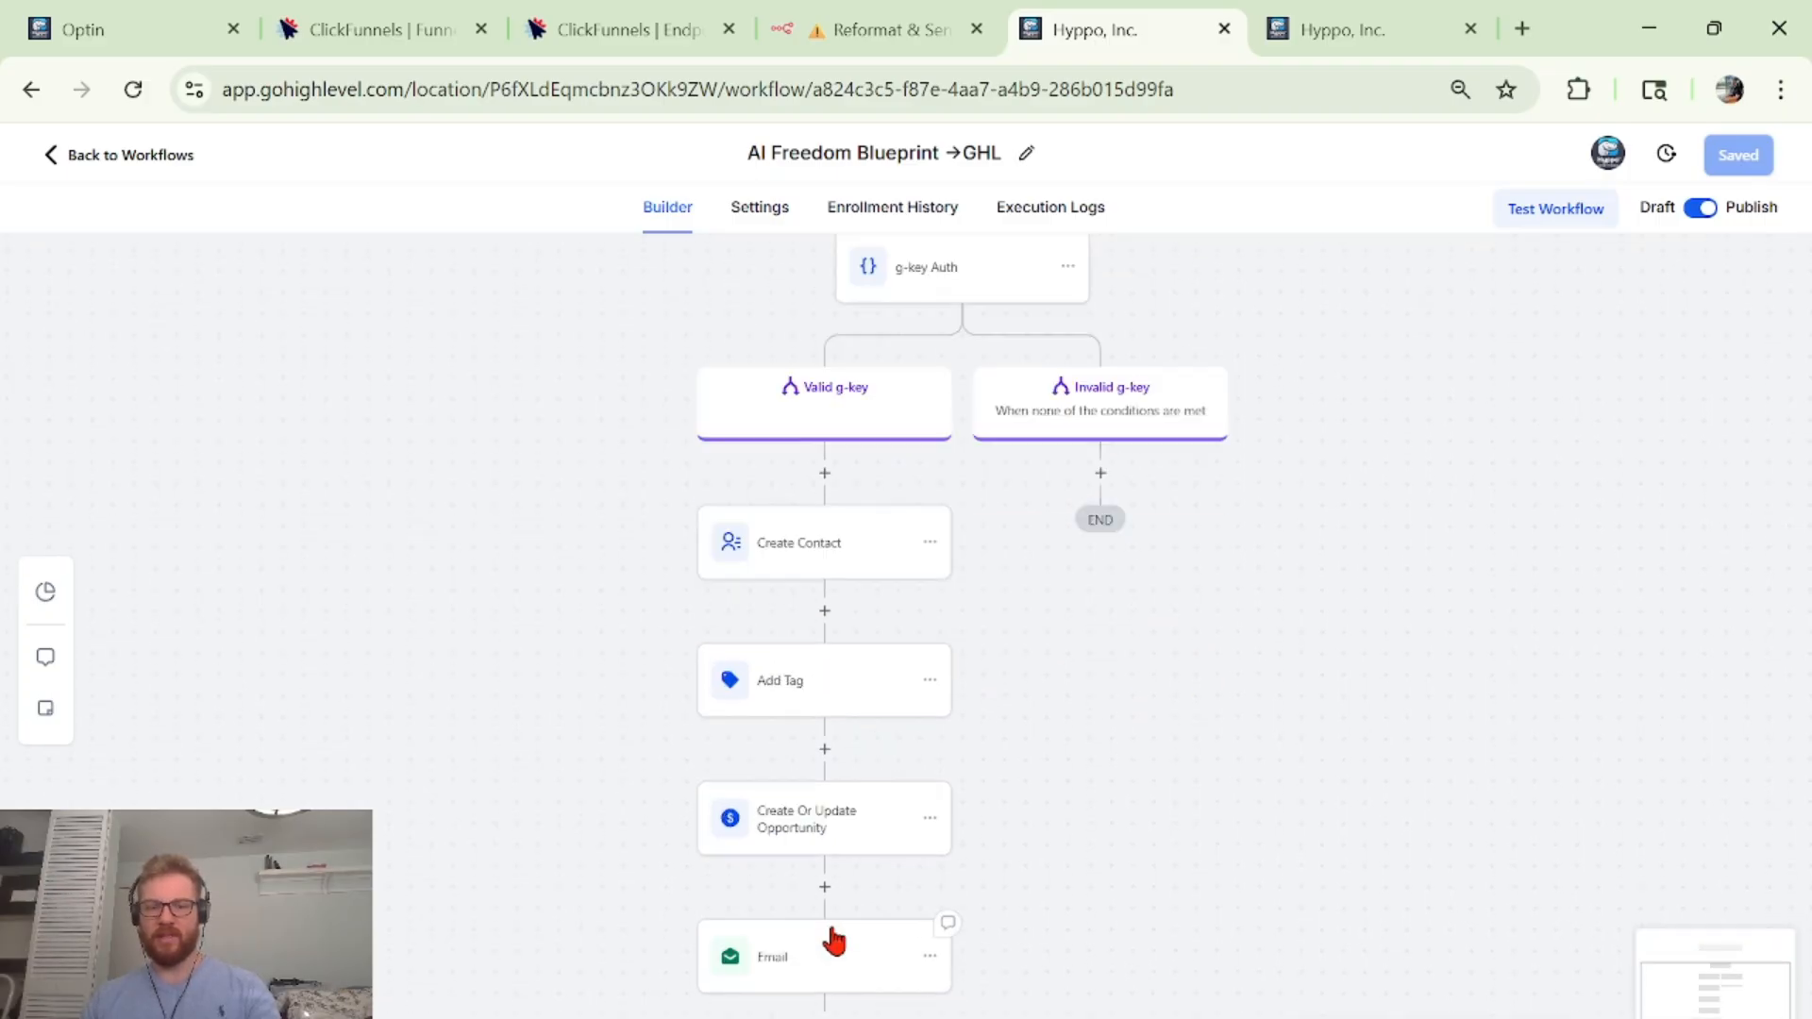
{"action": "scroll", "coordinate": [811, 901], "scroll_direction": "up", "scroll_amount": 5}
{"action": "scroll", "coordinate": [808, 400], "scroll_direction": "down", "scroll_amount": 6}
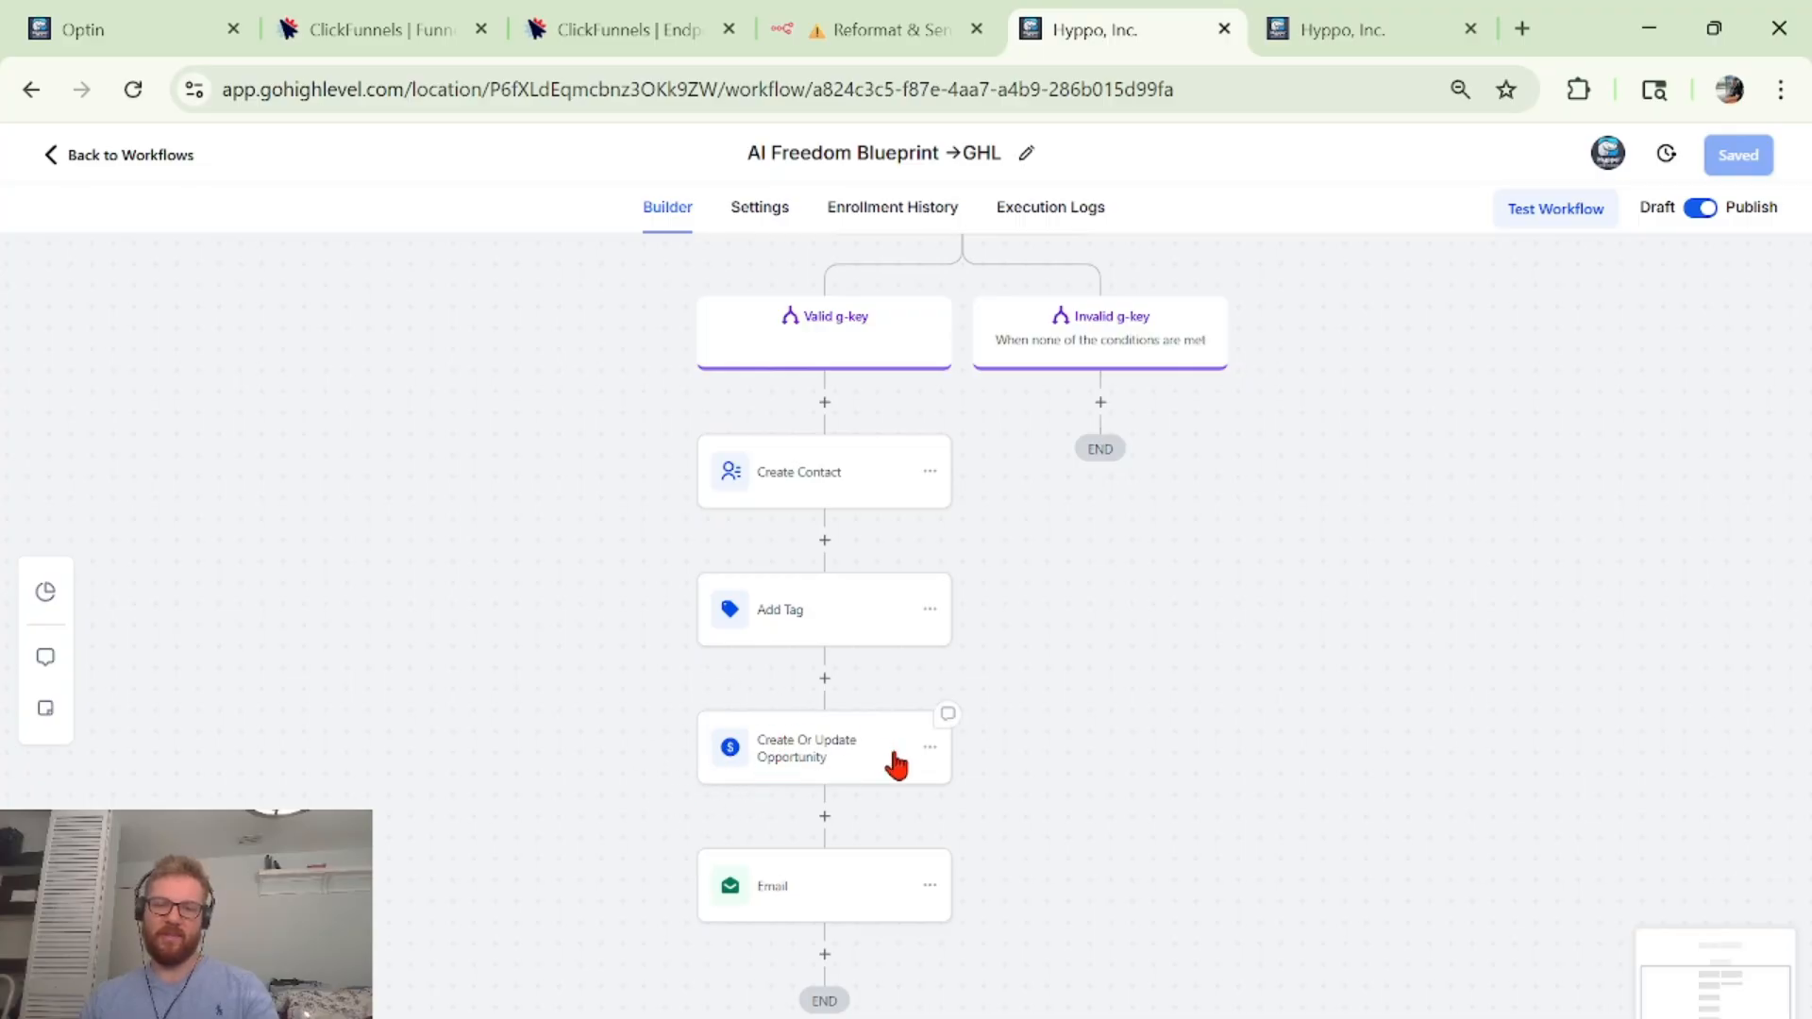
{"action": "scroll", "coordinate": [837, 795], "scroll_direction": "down", "scroll_amount": 2}
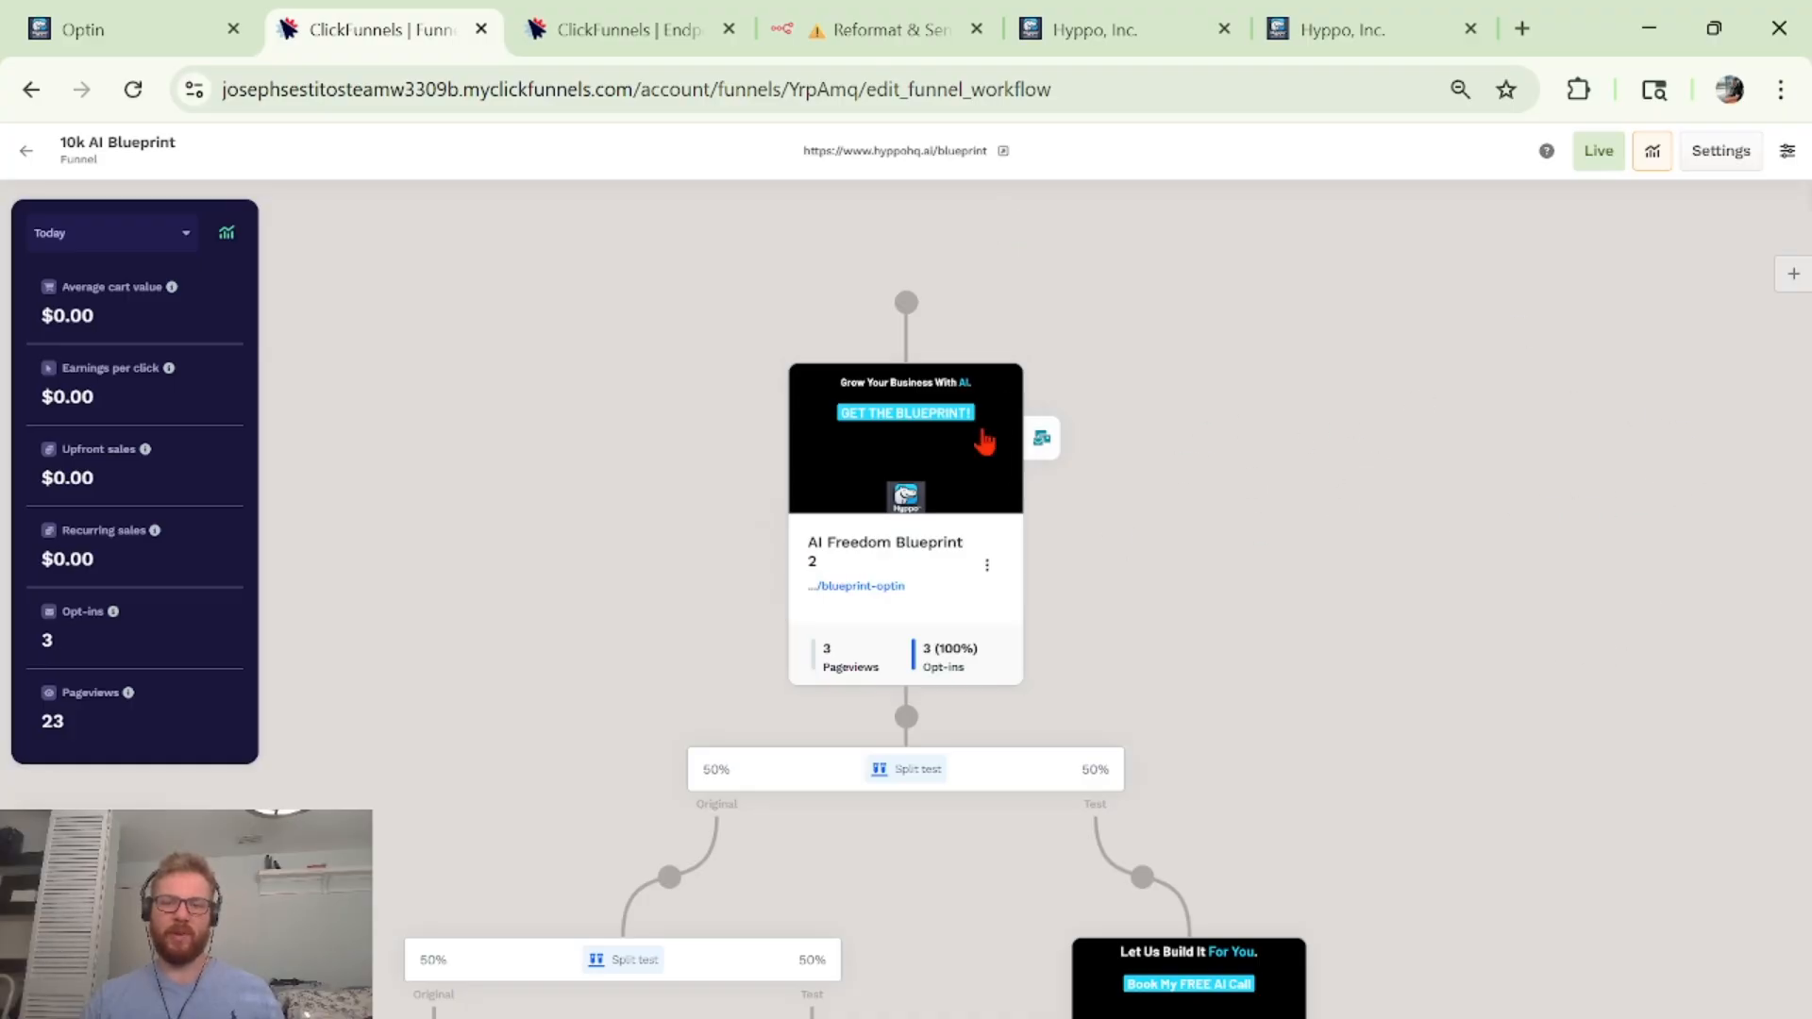
Scroll the 10k AI Blueprint funnel map to find the AI Freedom Blueprint 2 opt-in page.
{"action": "scroll", "coordinate": [1169, 357], "scroll_direction": "down", "scroll_amount": 9}
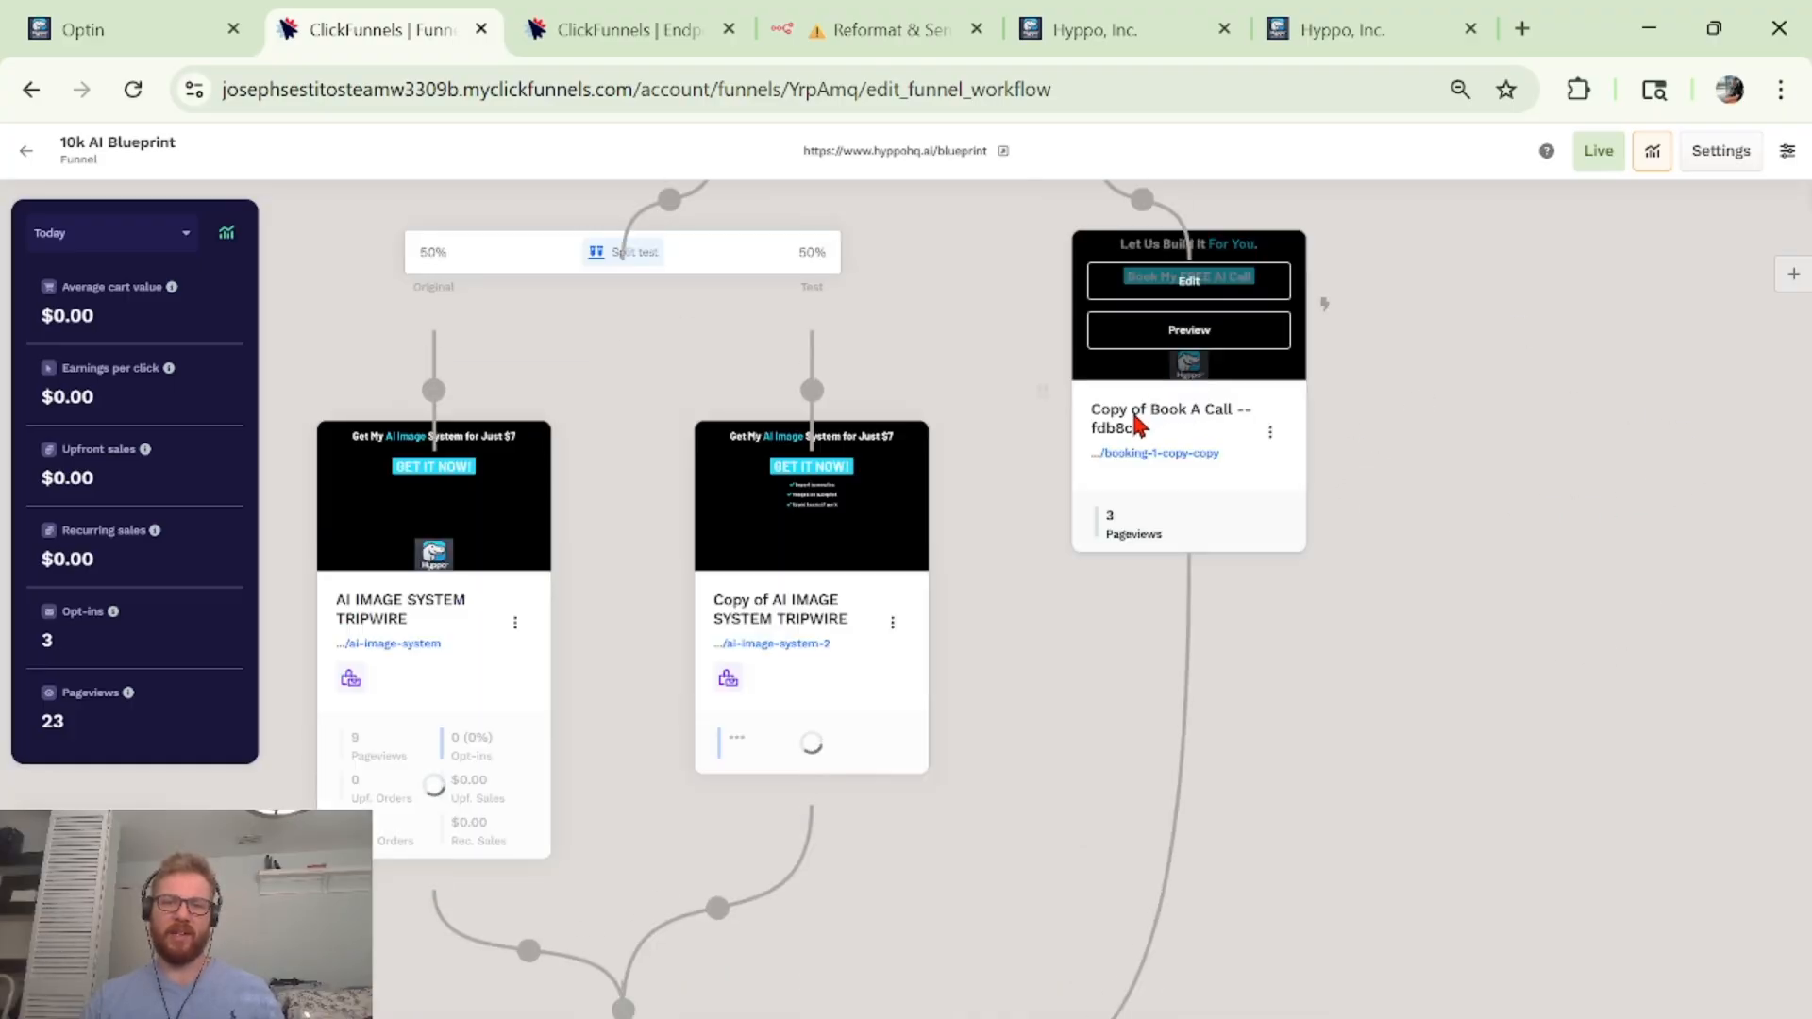
{"action": "scroll", "coordinate": [1448, 582], "scroll_direction": "up", "scroll_amount": 9}
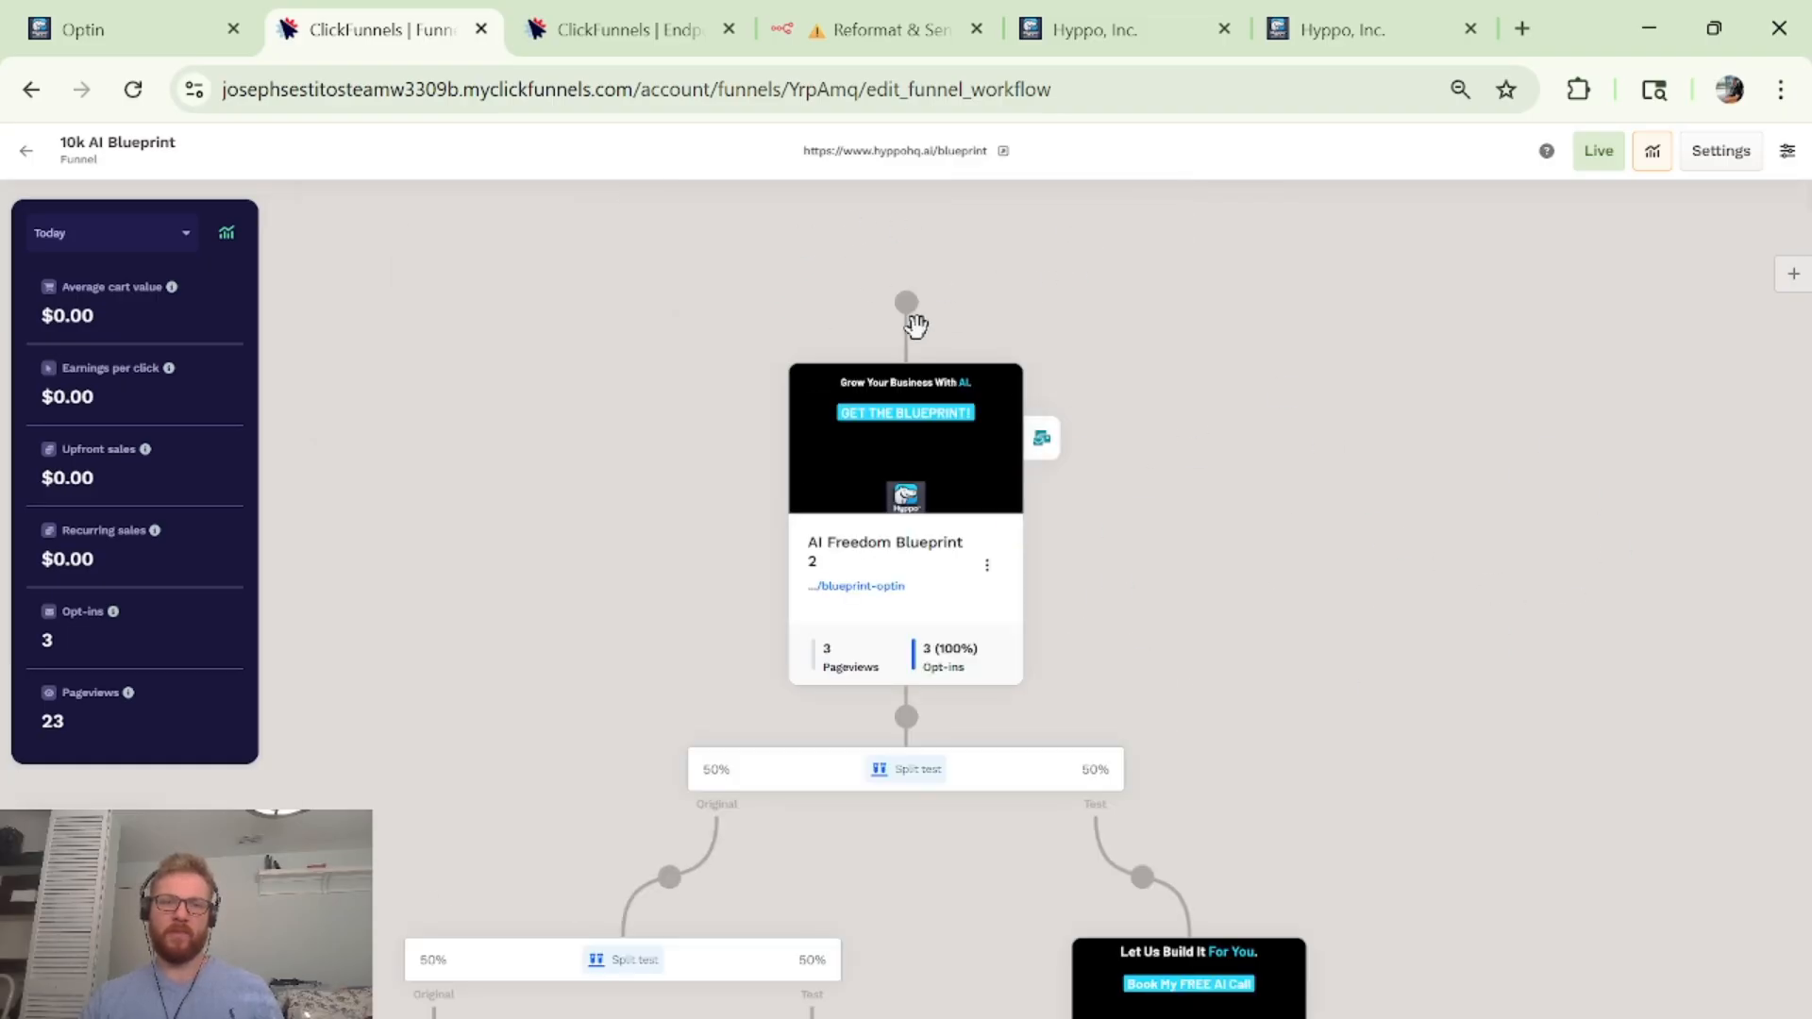
{"action": "mouse_move", "coordinate": [904, 404]}
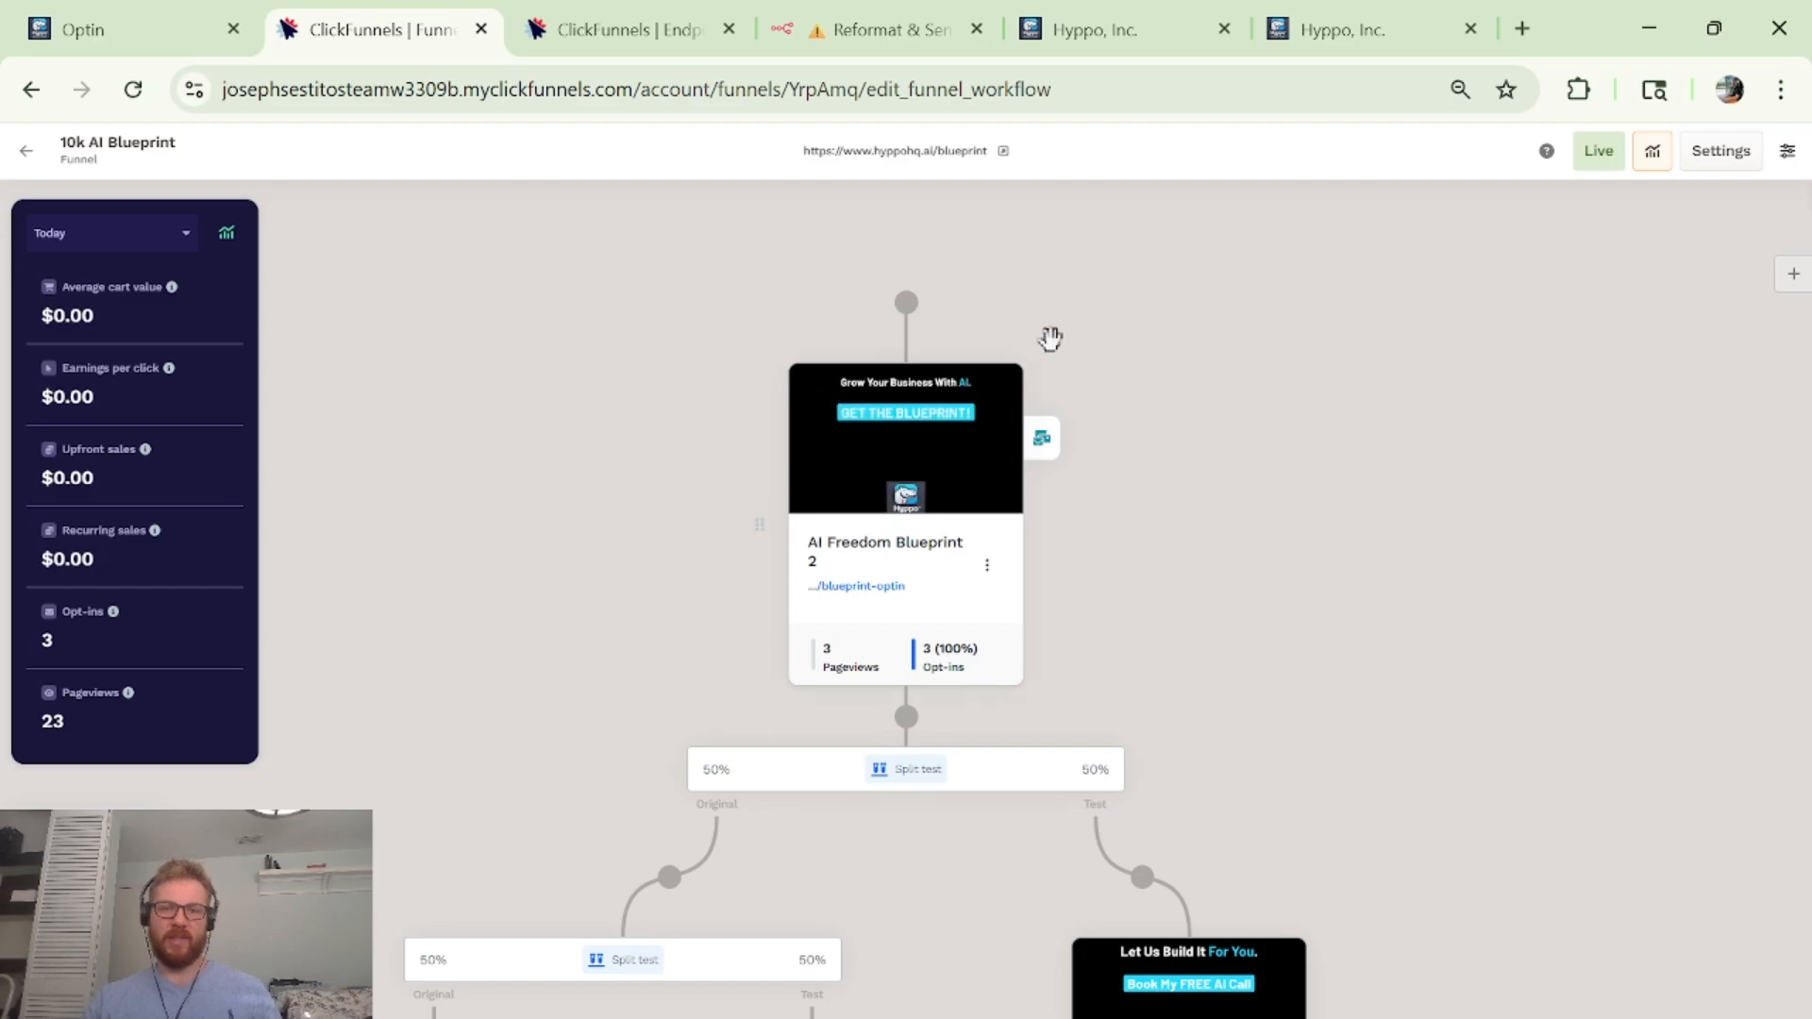
{"action": "mouse_move", "coordinate": [972, 492]}
{"action": "scroll", "coordinate": [971, 493], "scroll_direction": "down", "scroll_amount": 2}
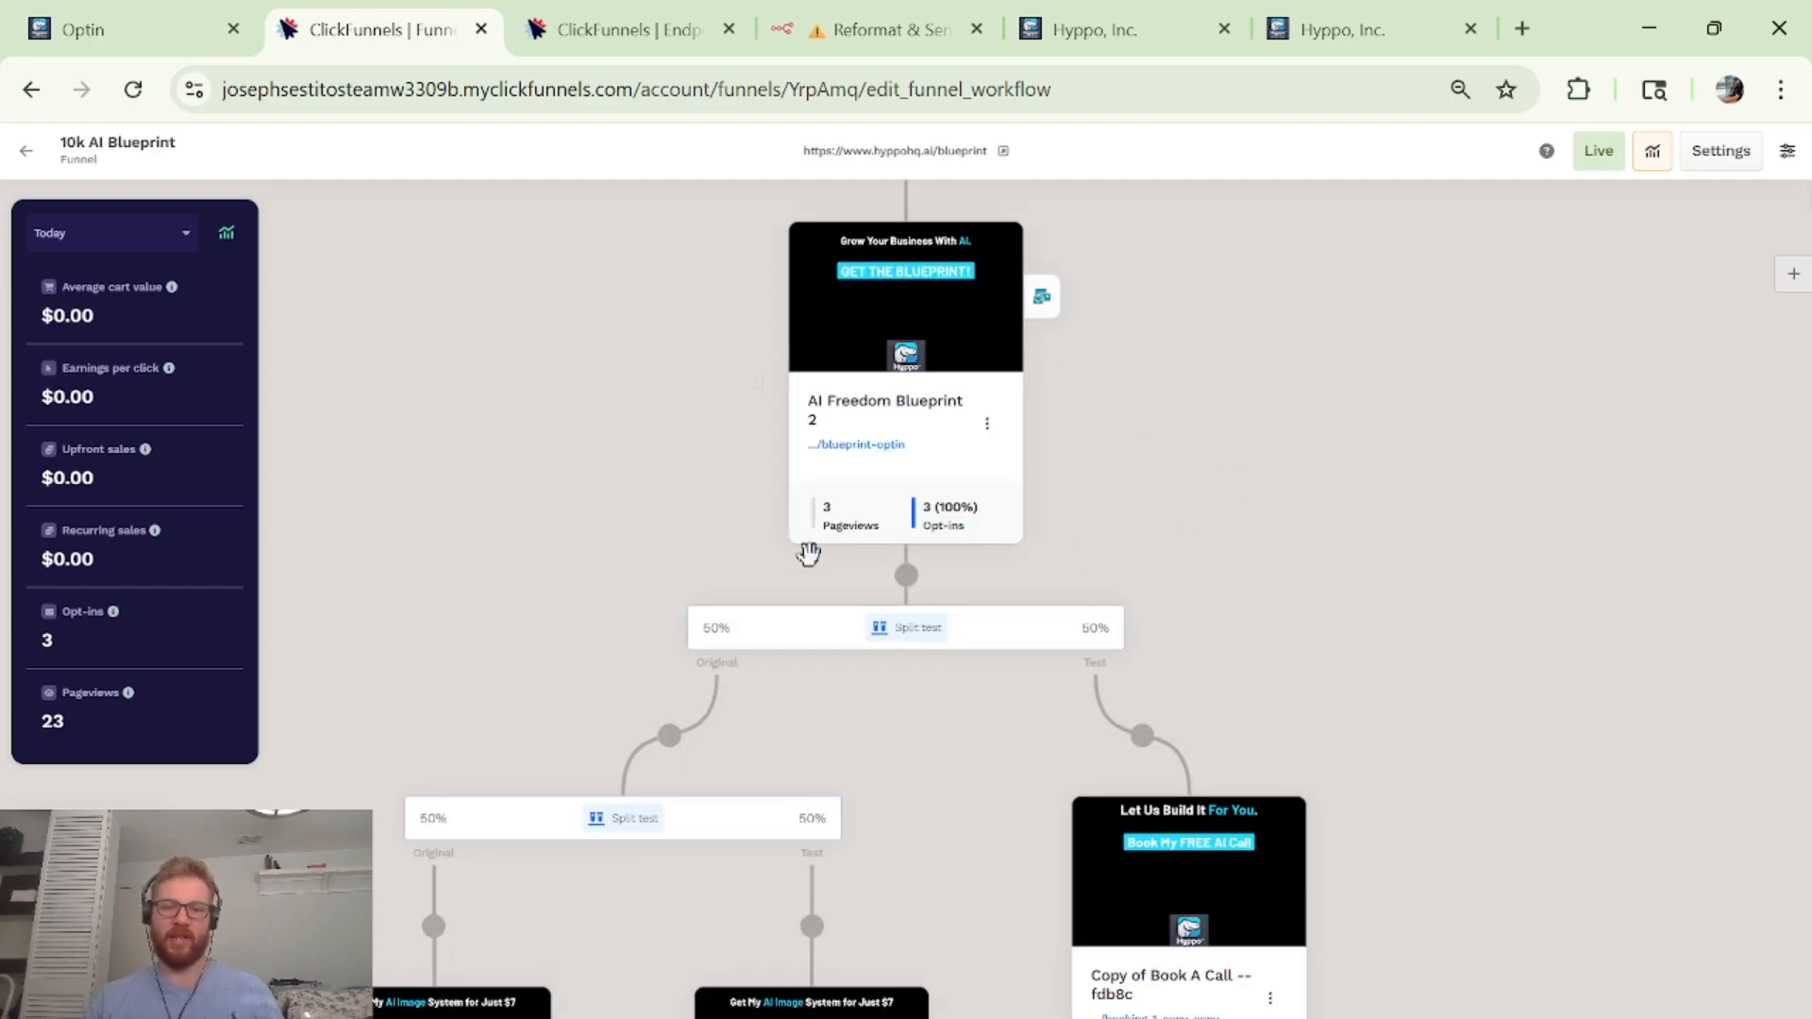
{"action": "scroll", "coordinate": [808, 554], "scroll_direction": "down", "scroll_amount": 5}
{"action": "scroll", "coordinate": [602, 491], "scroll_direction": "down", "scroll_amount": 5}
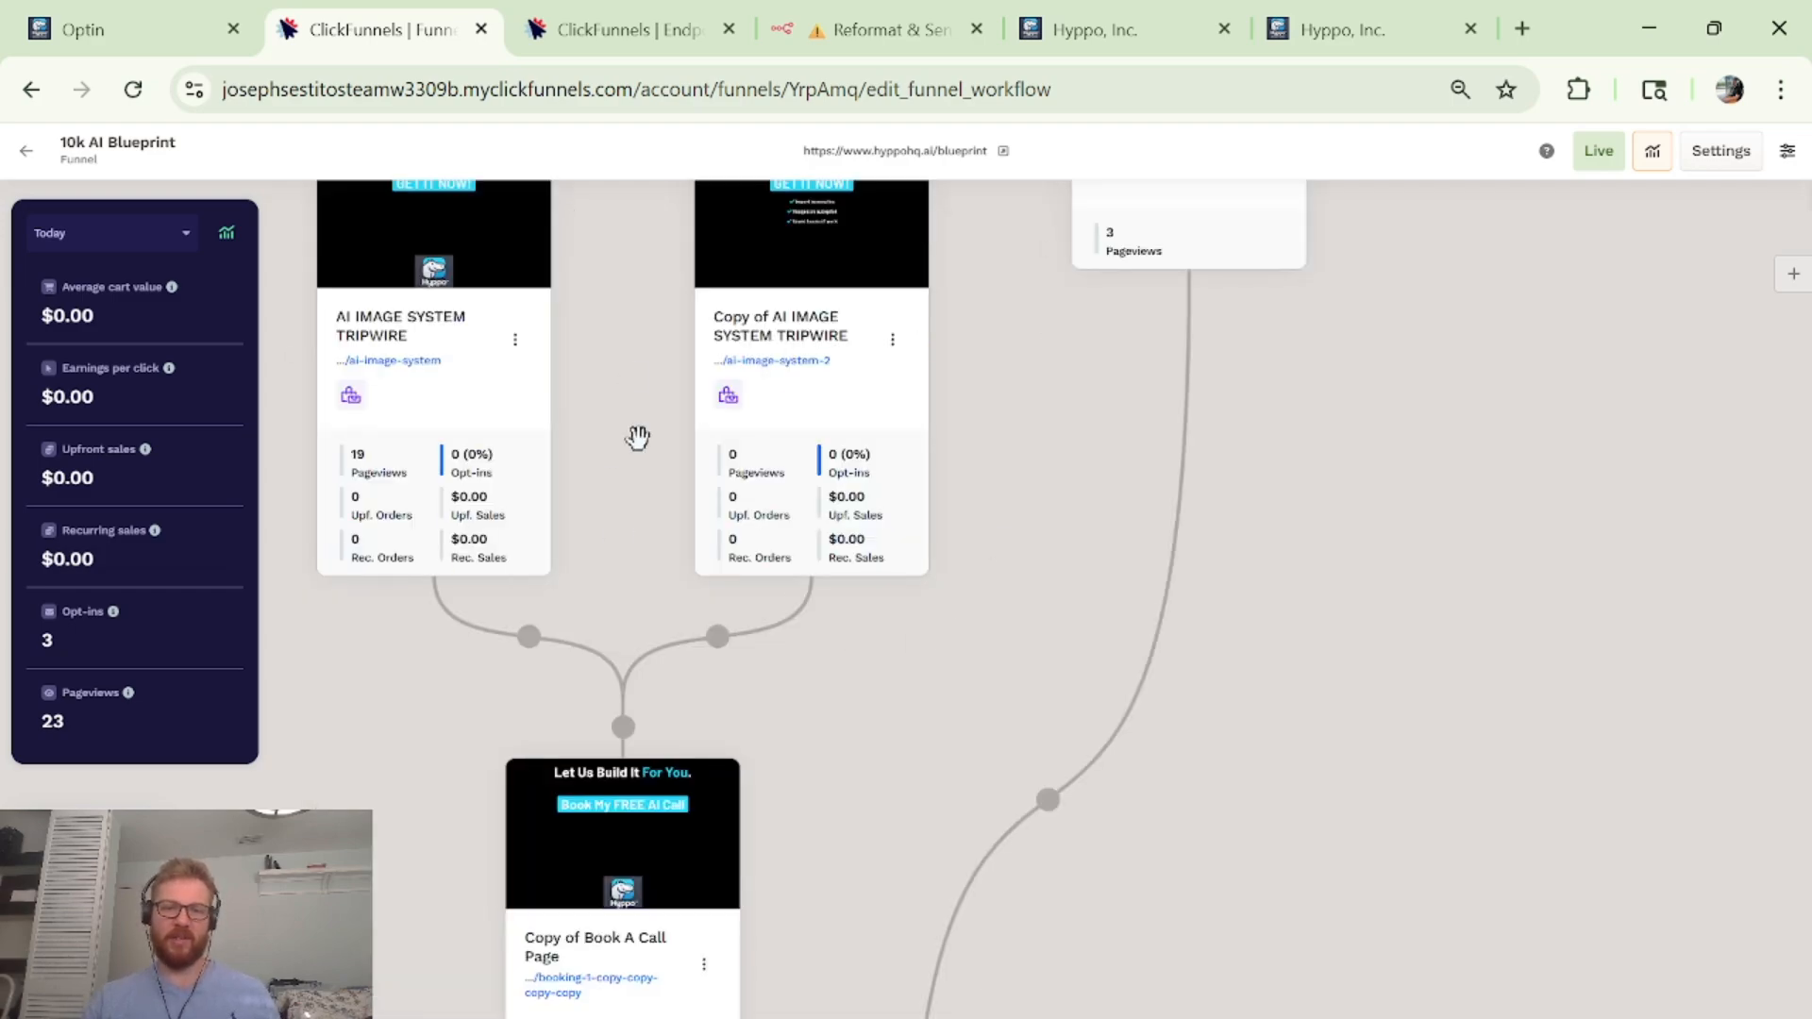
{"action": "scroll", "coordinate": [485, 566], "scroll_direction": "up", "scroll_amount": 7}
{"action": "scroll", "coordinate": [1075, 712], "scroll_direction": "down", "scroll_amount": 7}
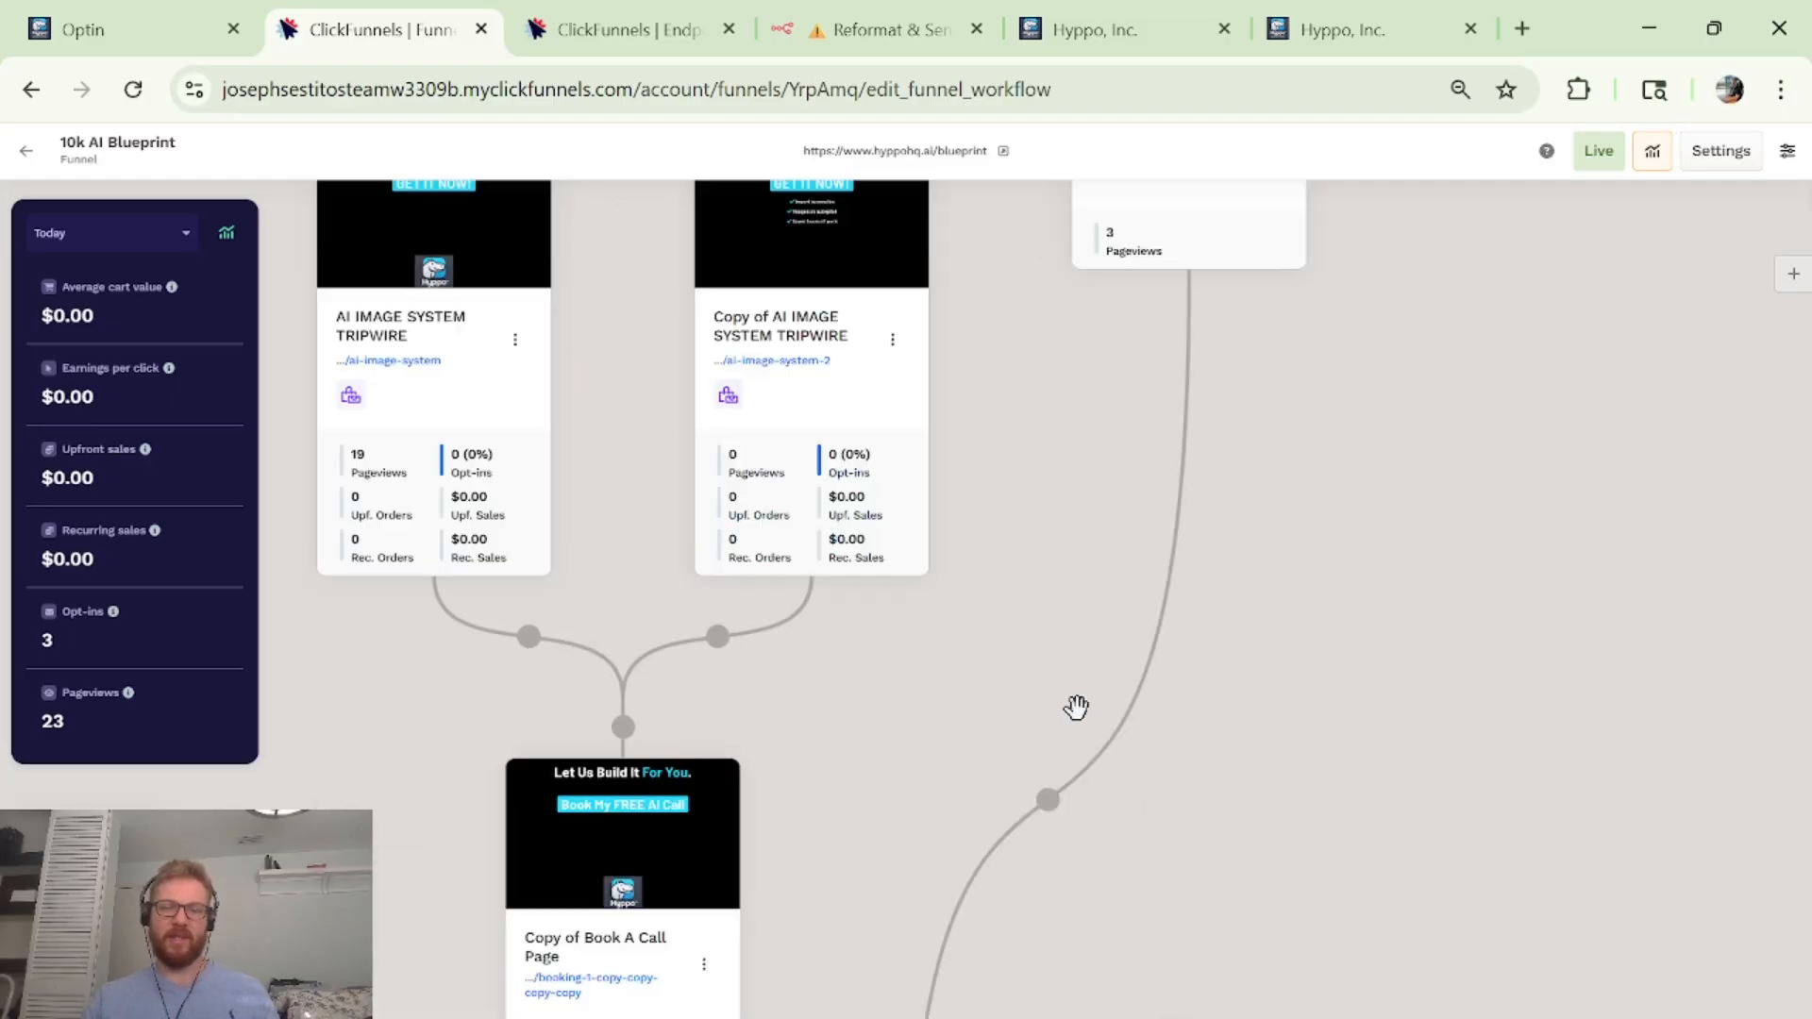
{"action": "scroll", "coordinate": [812, 831], "scroll_direction": "down", "scroll_amount": 5}
{"action": "scroll", "coordinate": [665, 745], "scroll_direction": "up", "scroll_amount": 12}
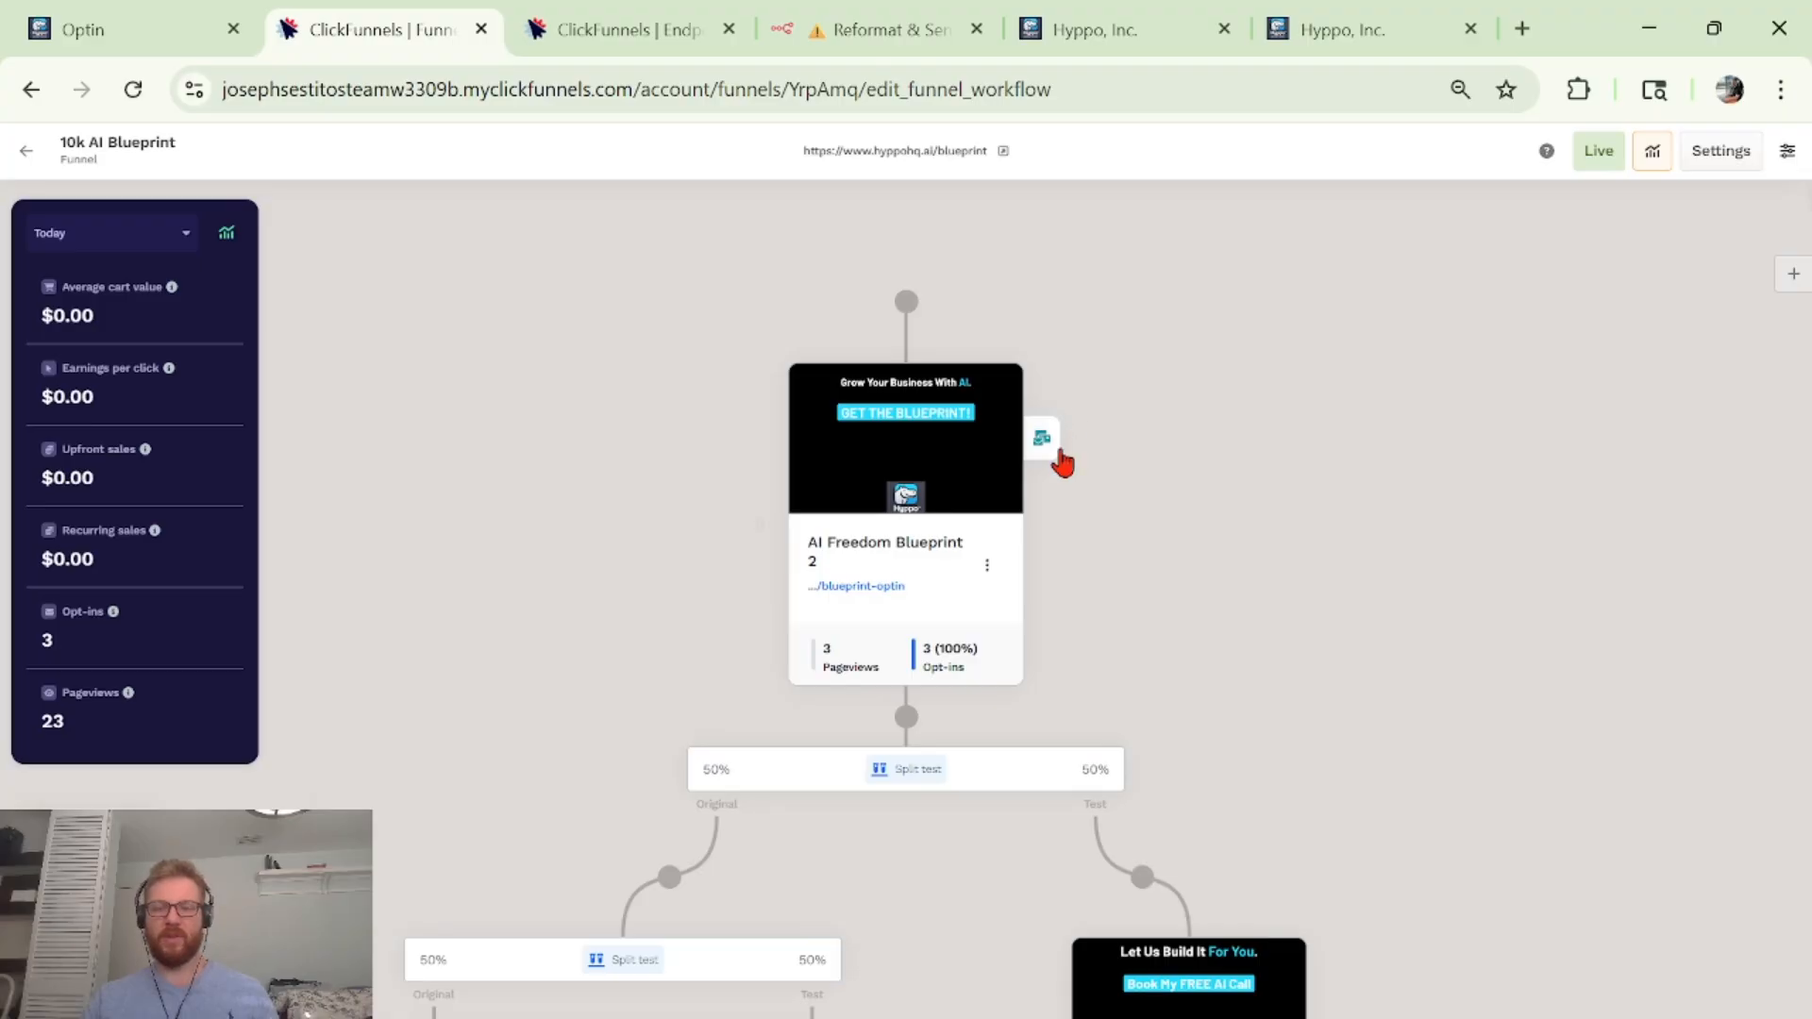
Open the Lead Magnet workflow attached to the AI Freedom Blueprint 2 opt-in page.
{"action": "left_click", "coordinate": [1045, 442]}
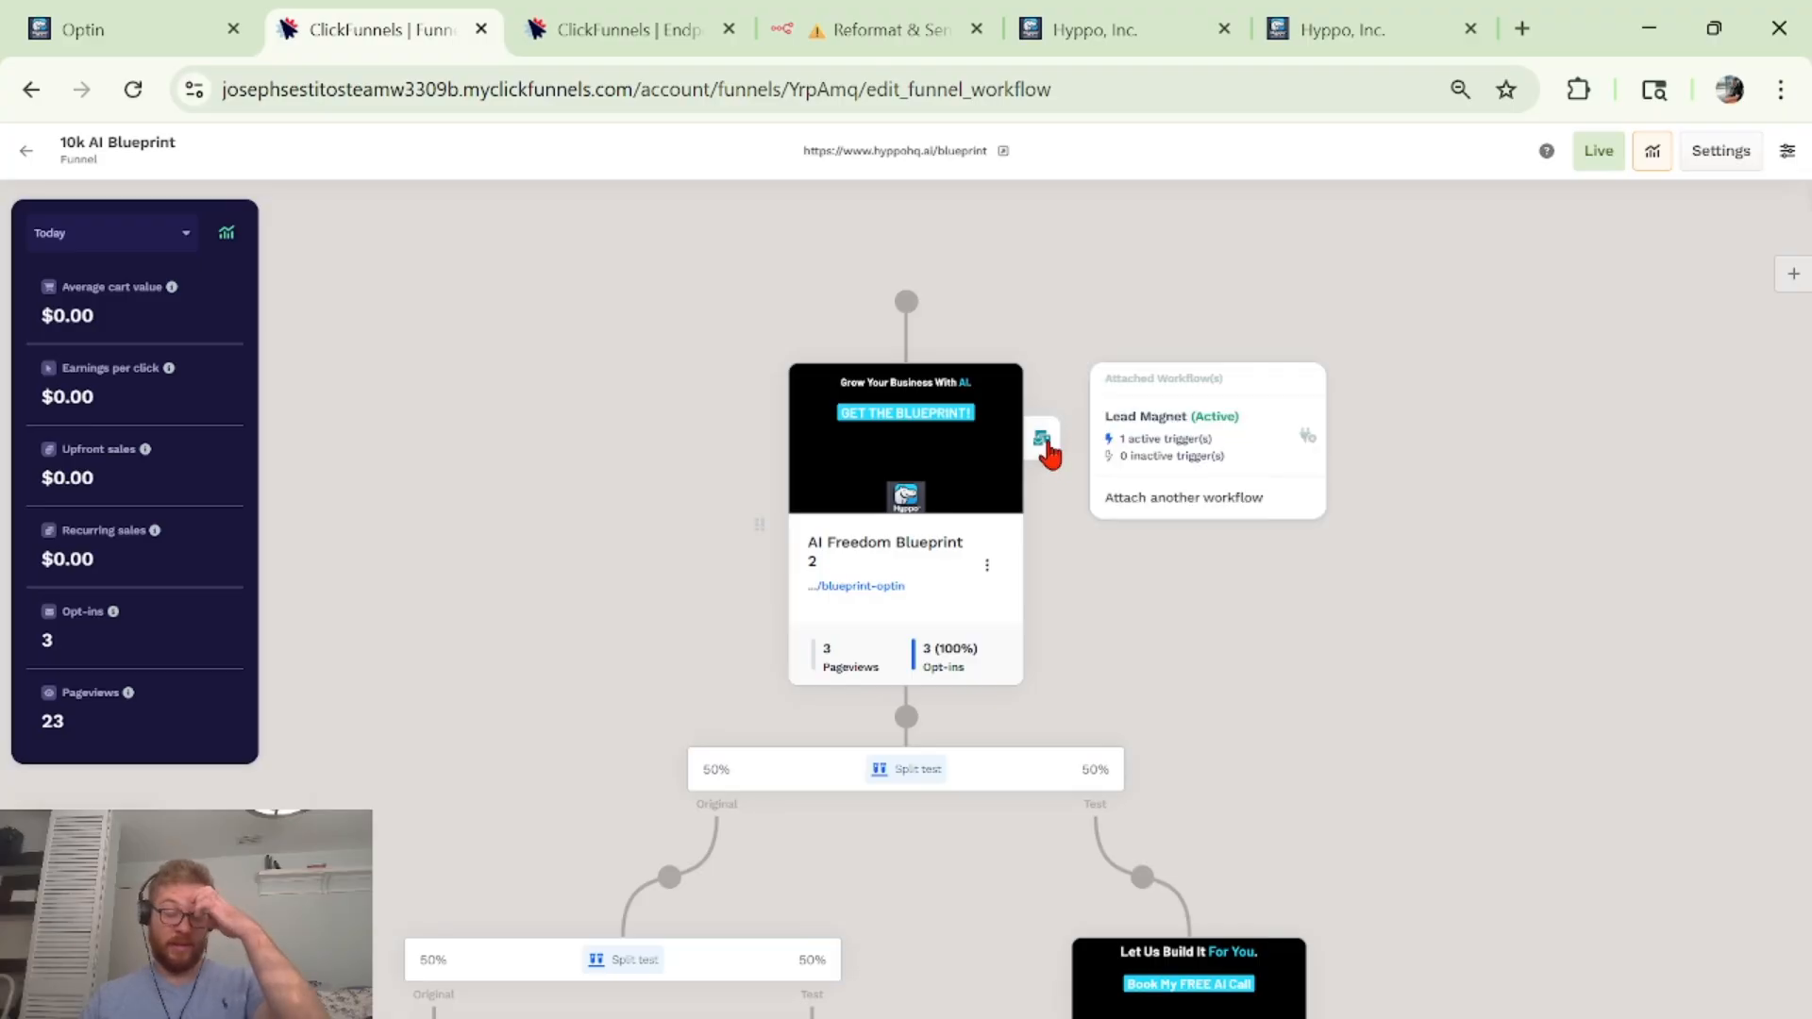
{"action": "scroll", "coordinate": [1245, 292], "scroll_direction": "down", "scroll_amount": 3}
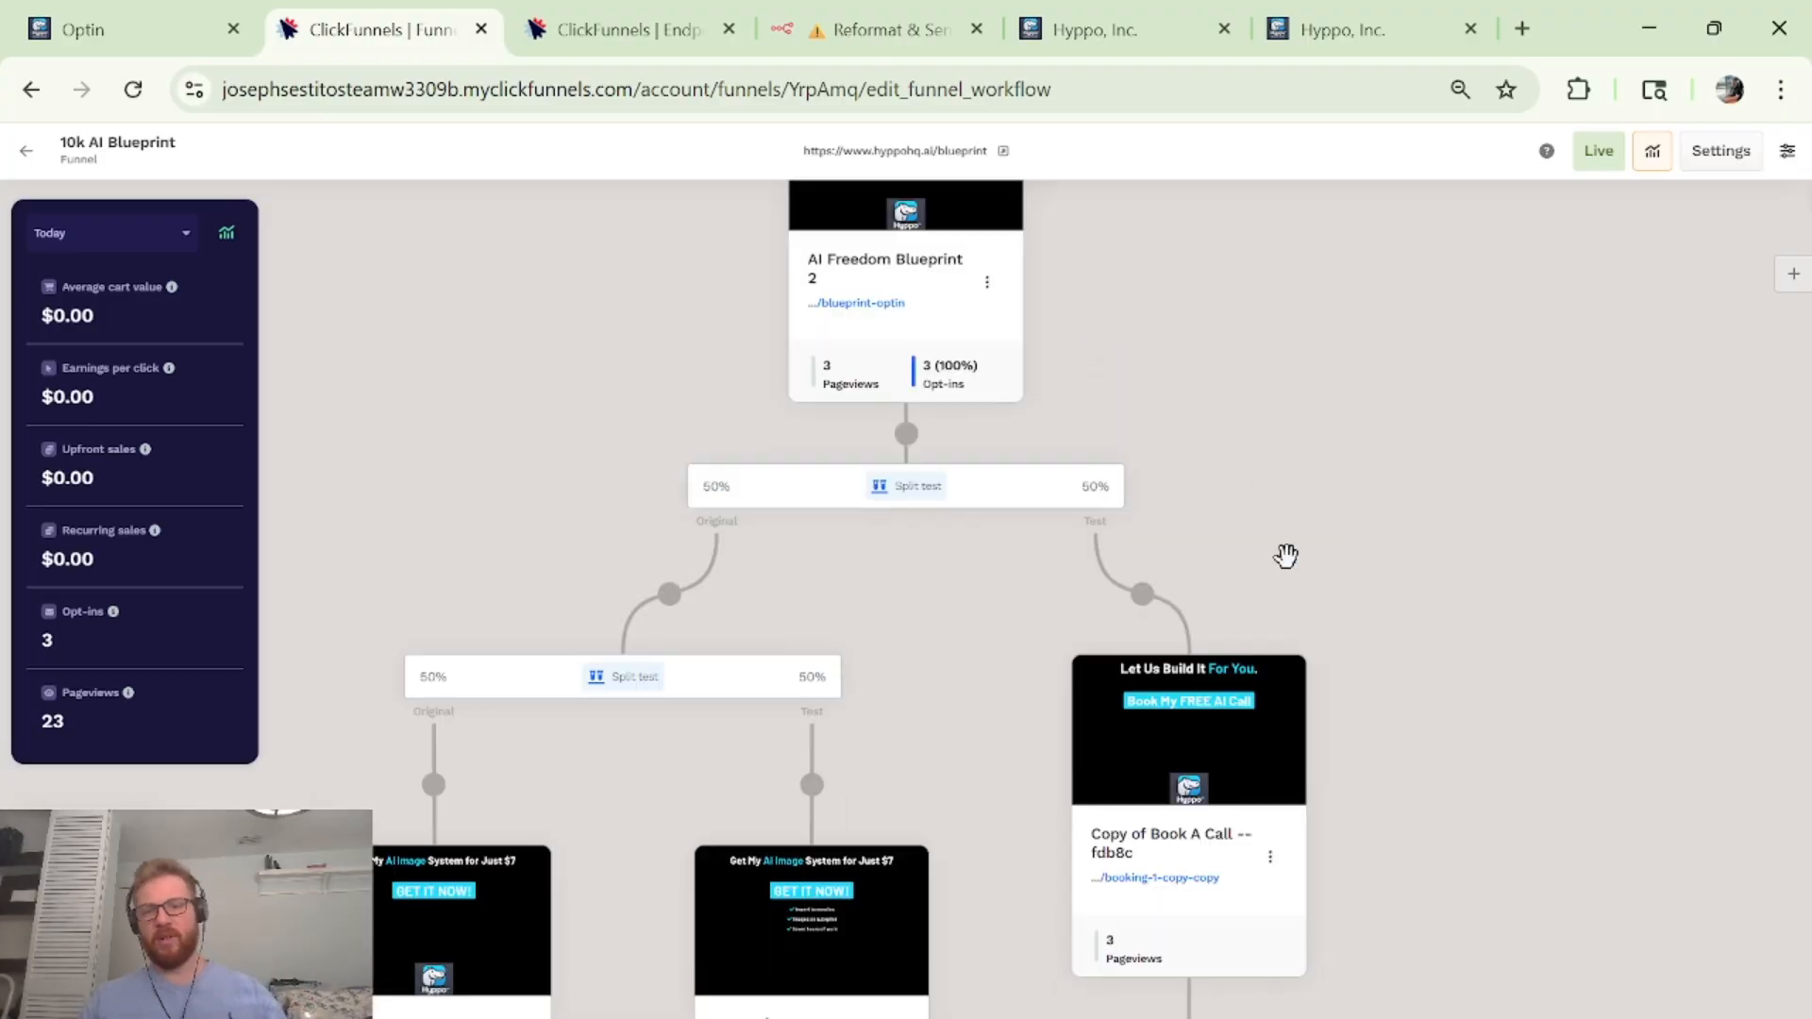
{"action": "left_click", "coordinate": [1333, 740]}
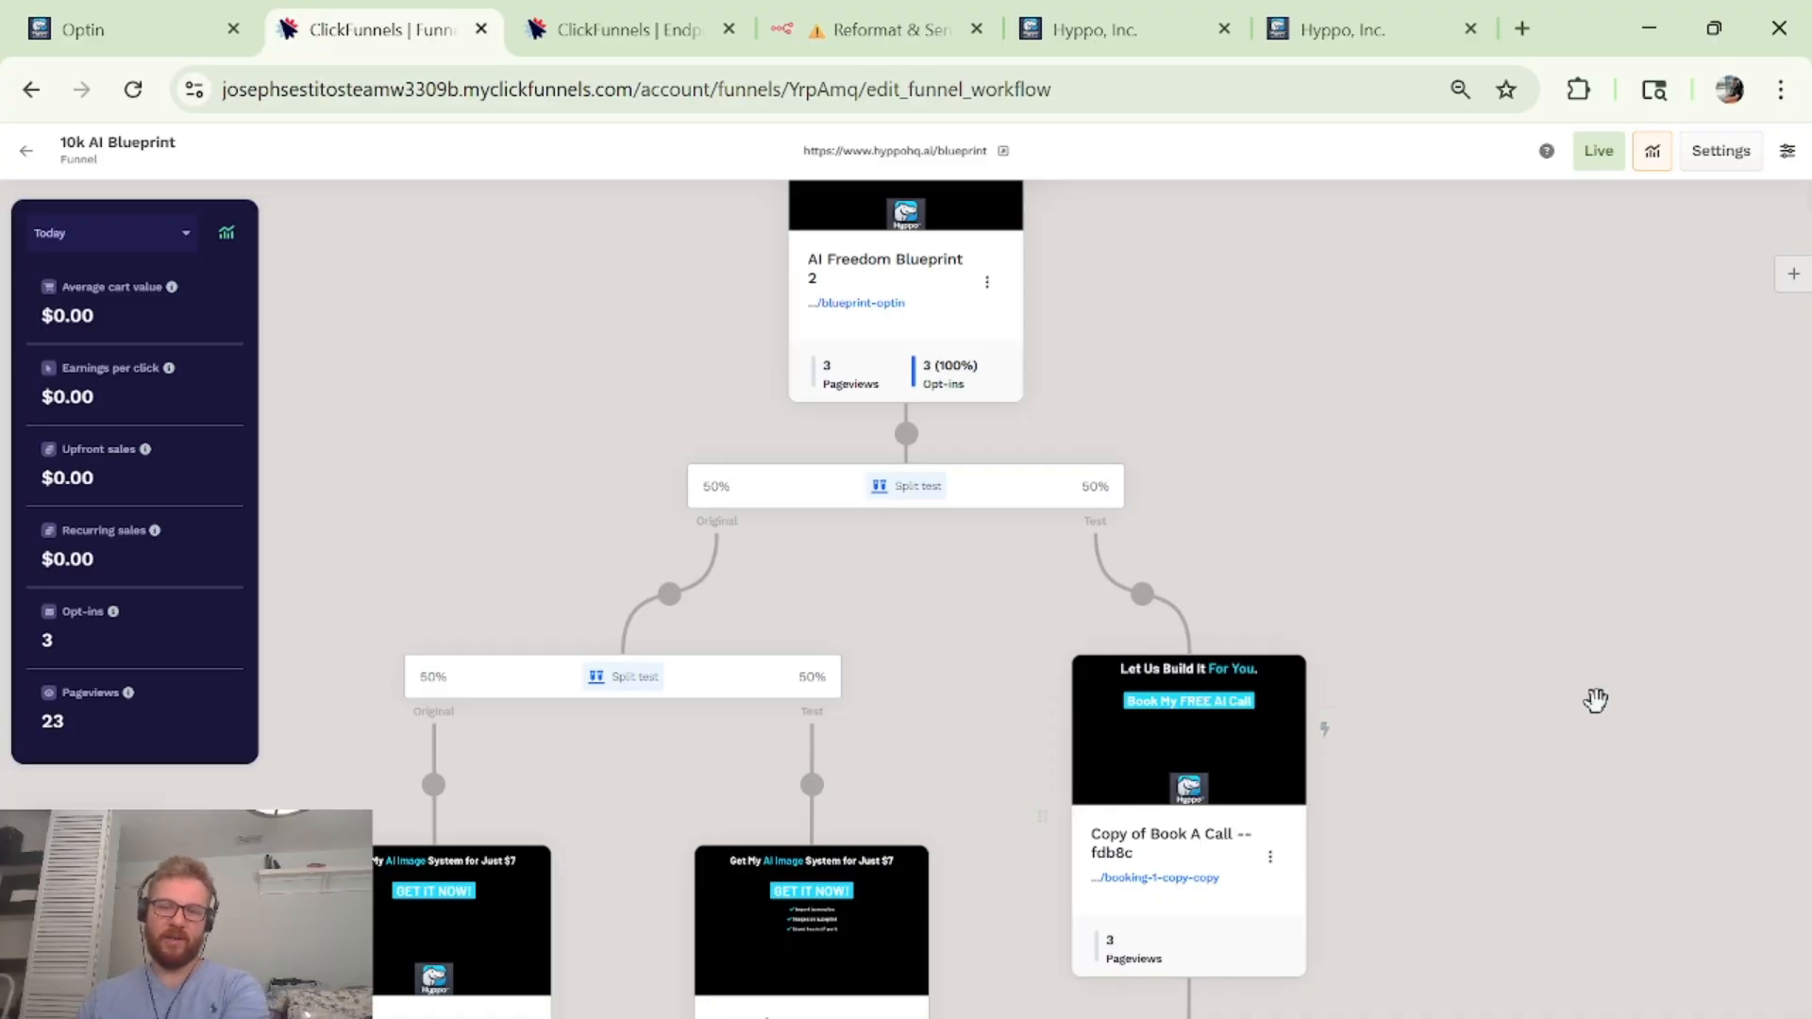
{"action": "scroll", "coordinate": [1256, 664], "scroll_direction": "up", "scroll_amount": 3}
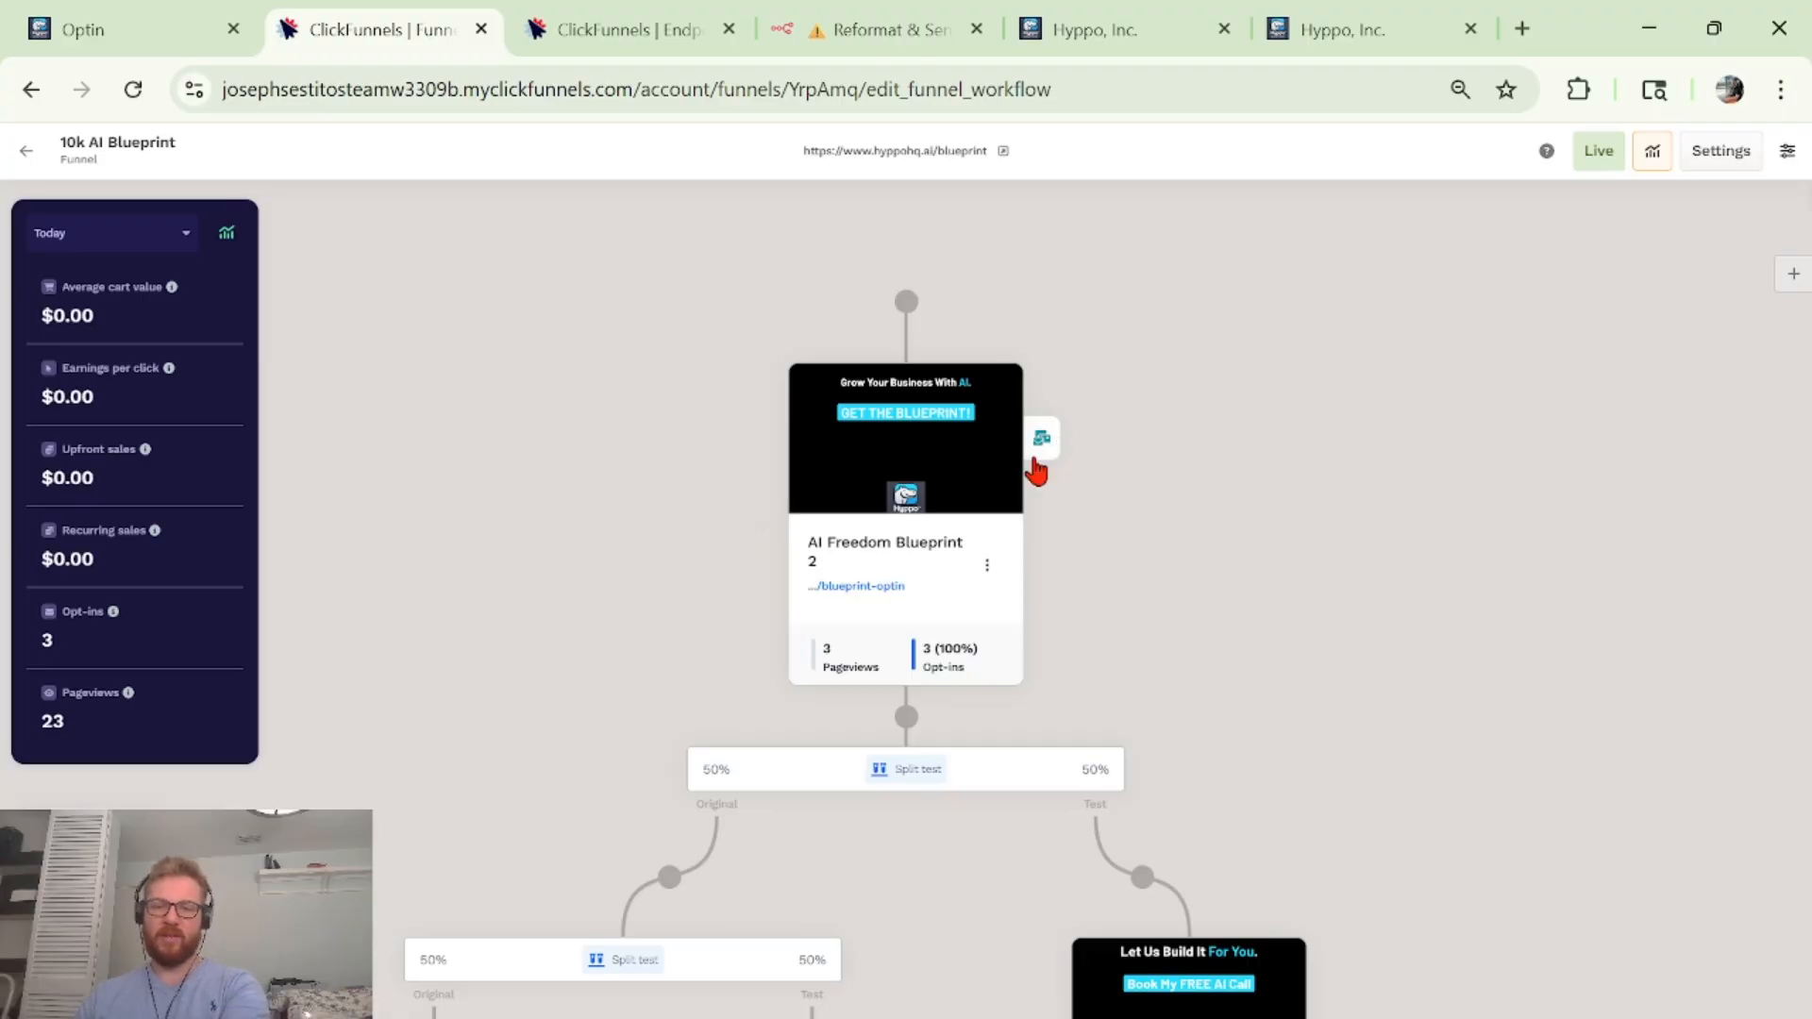
{"action": "left_click", "coordinate": [1055, 443]}
{"action": "left_click", "coordinate": [1168, 444]}
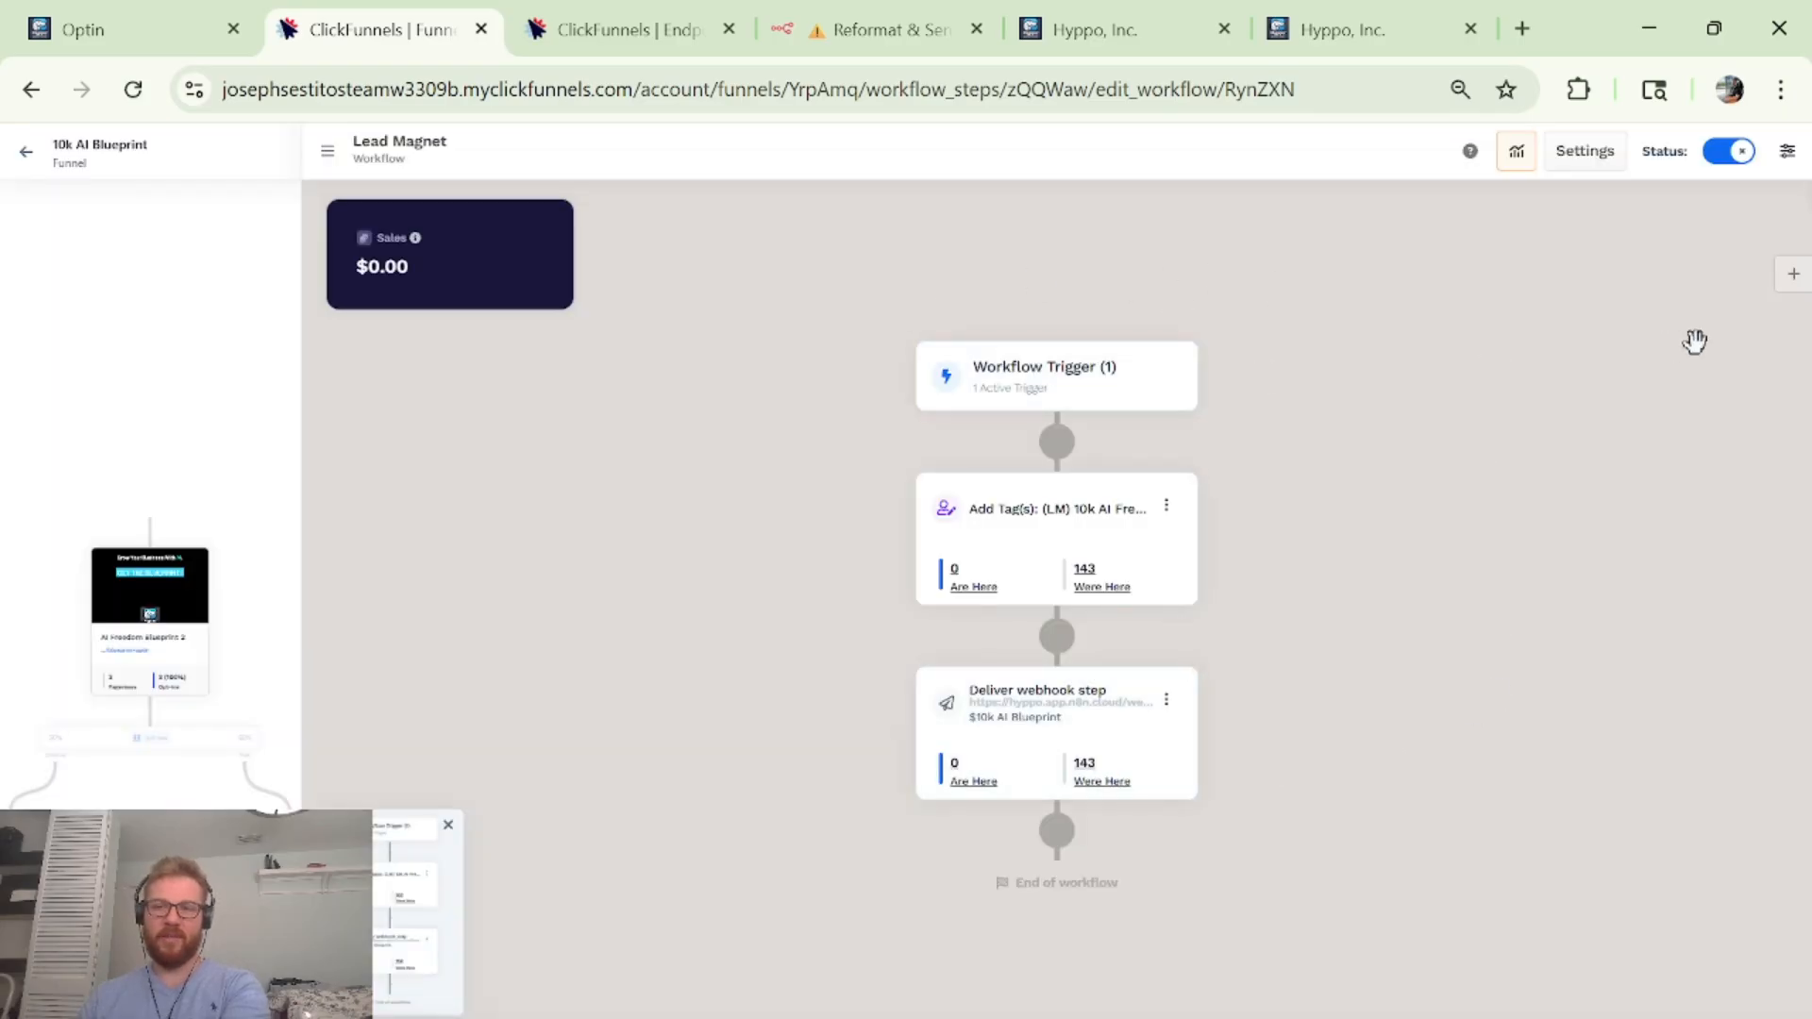
{"action": "left_click", "coordinate": [1792, 273]}
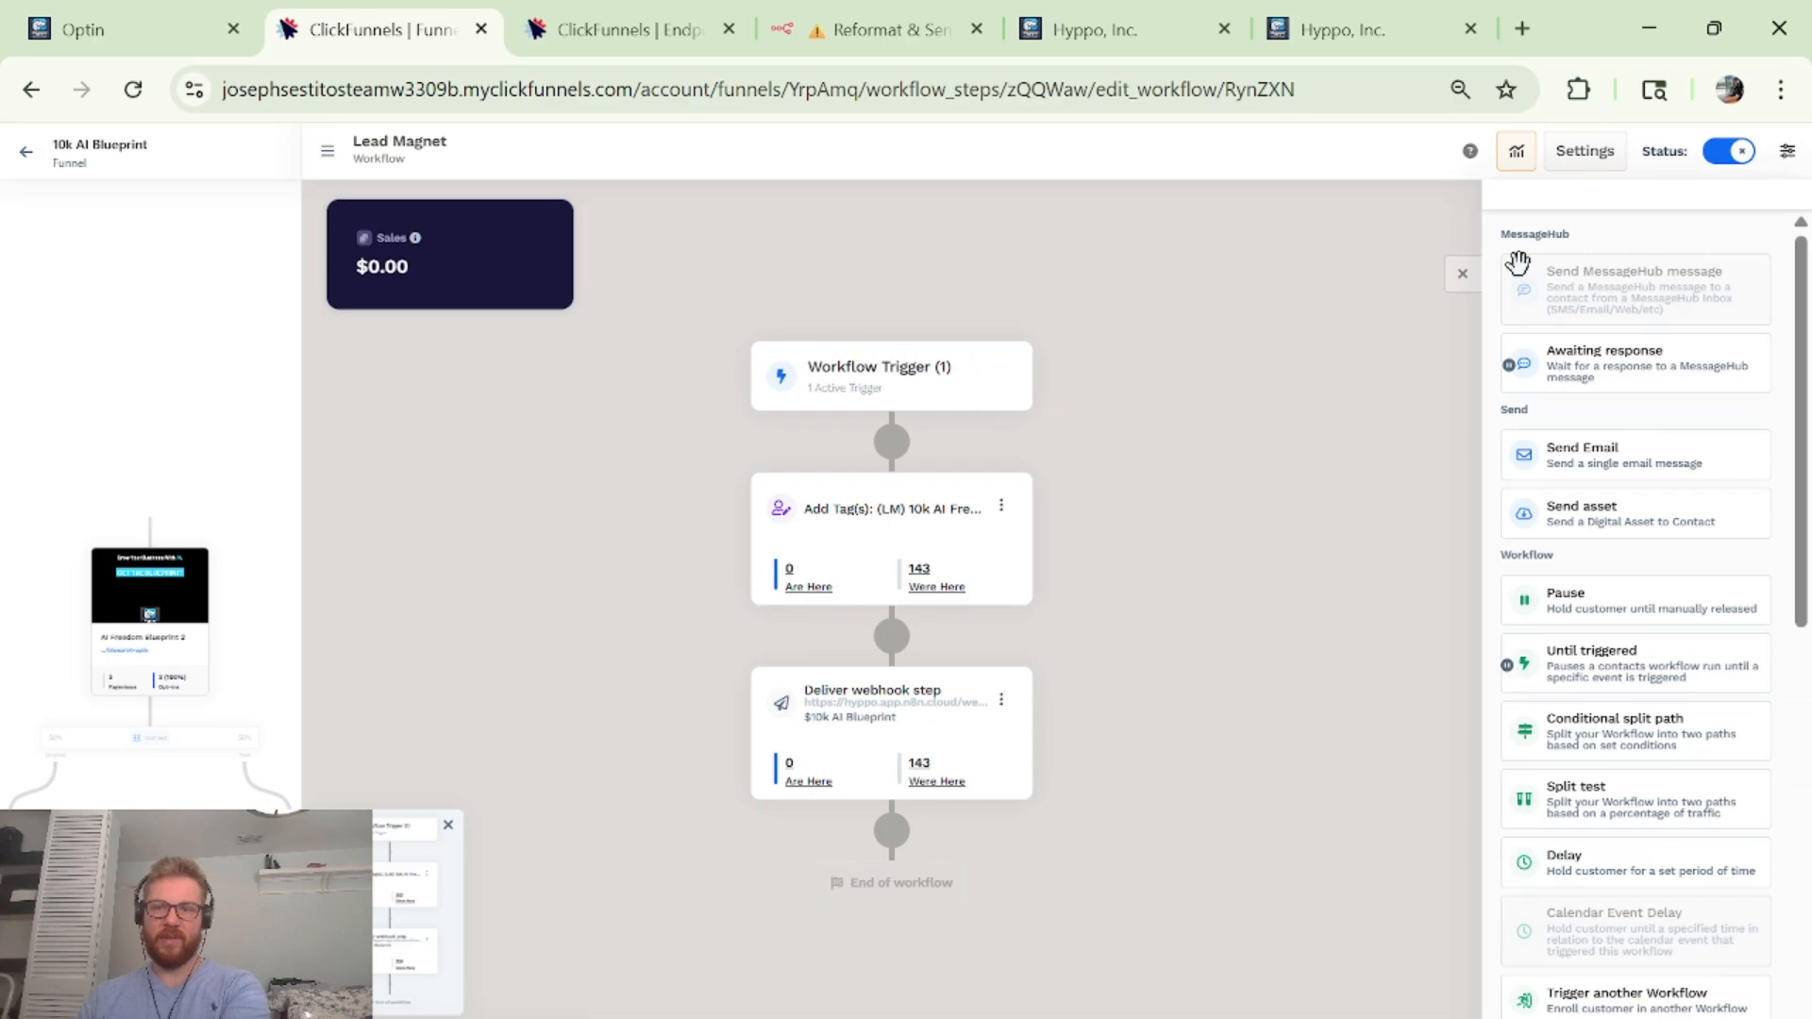
{"action": "left_click", "coordinate": [1459, 275]}
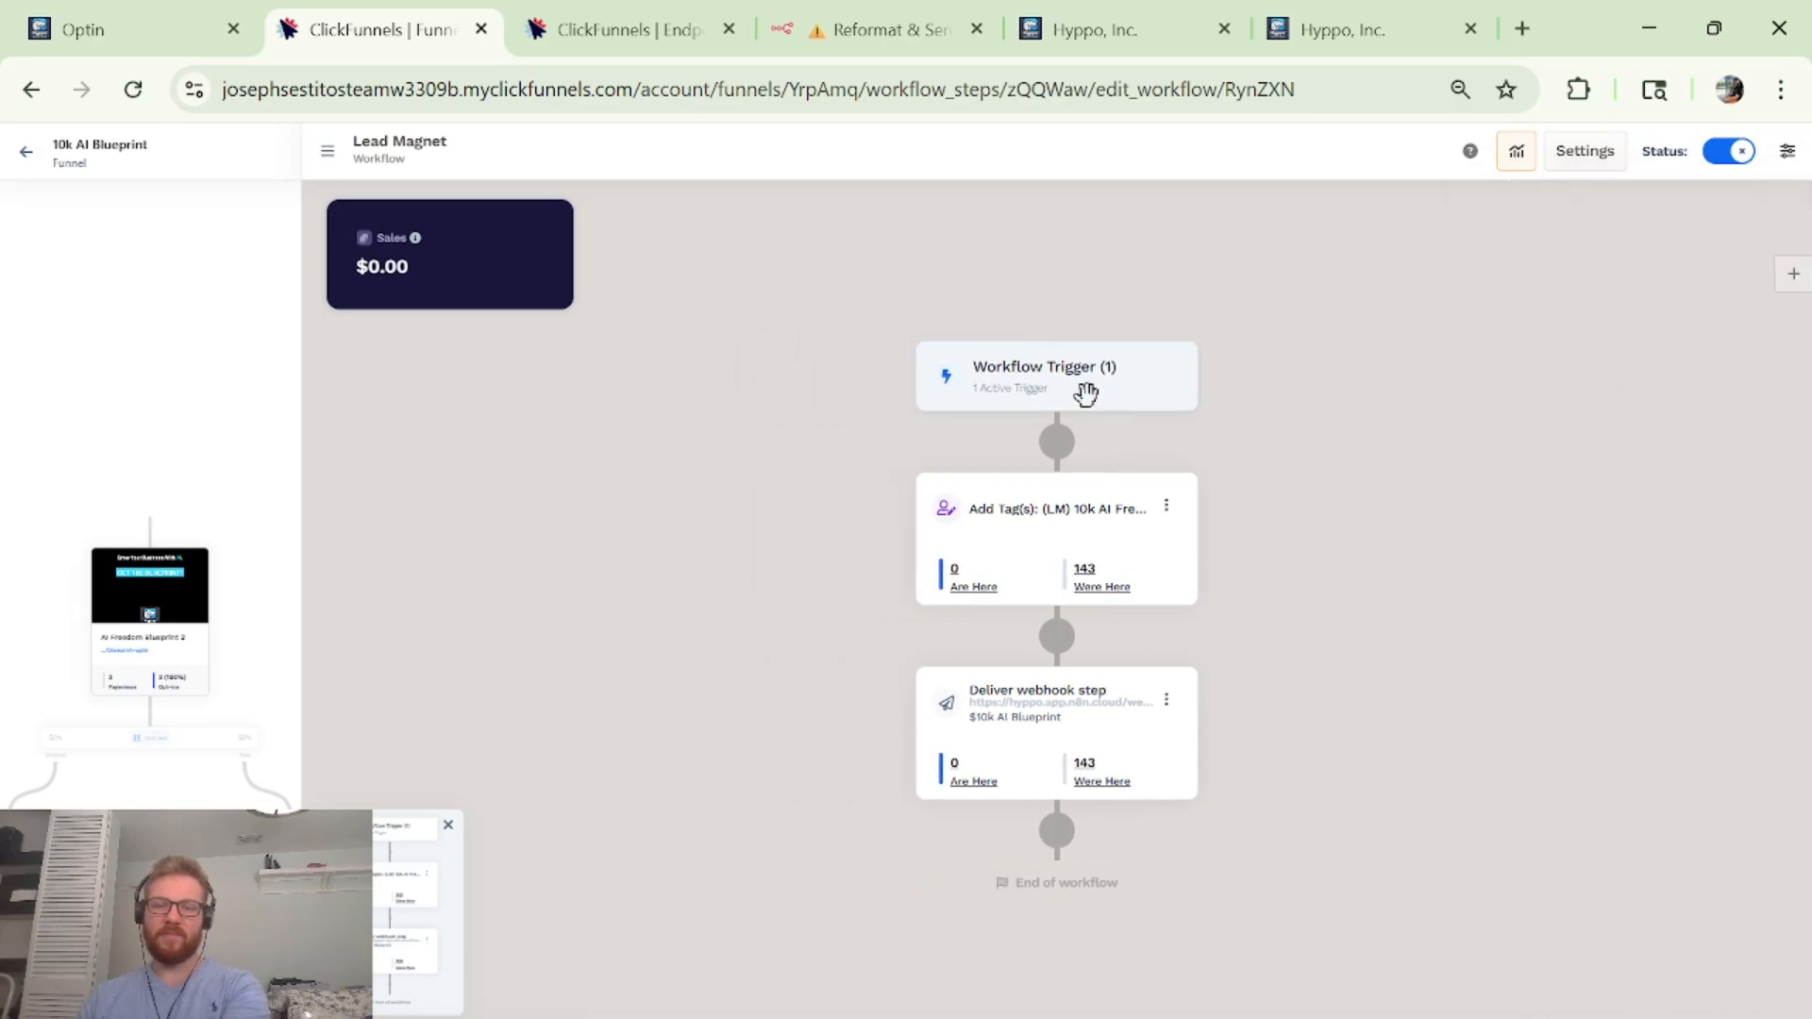
{"action": "left_click", "coordinate": [962, 401]}
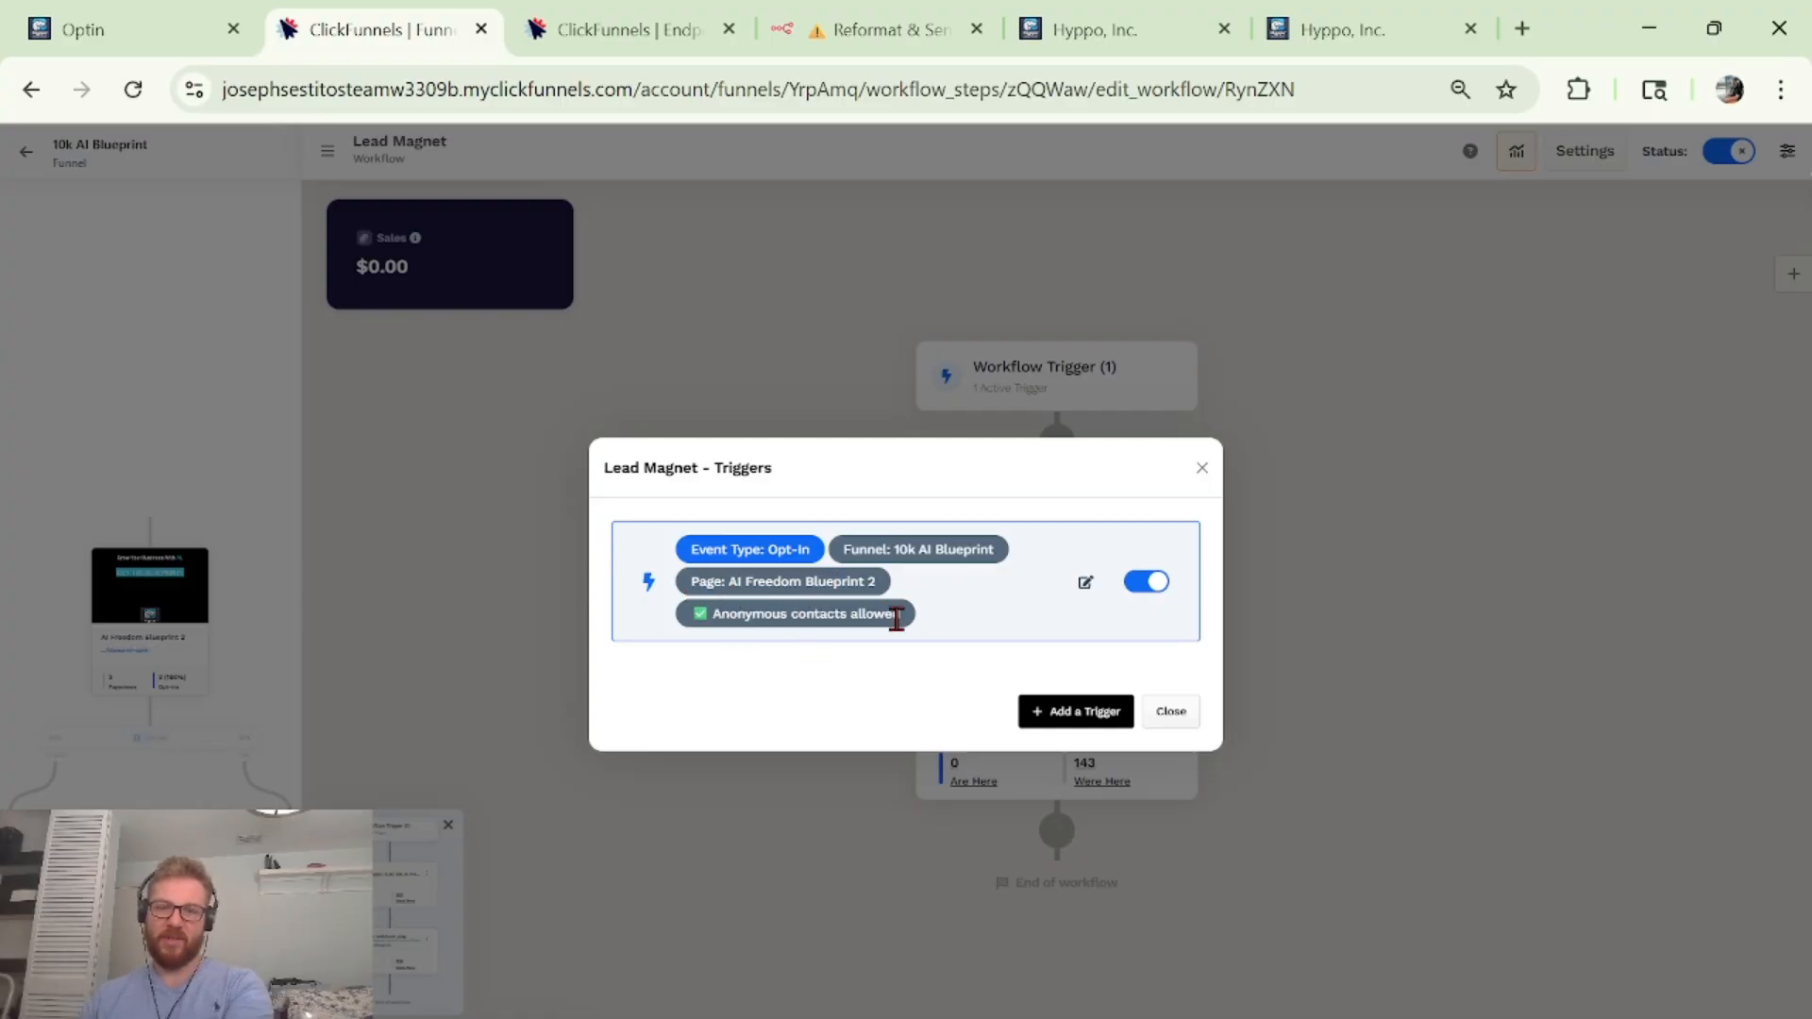
{"action": "left_click", "coordinate": [1201, 469]}
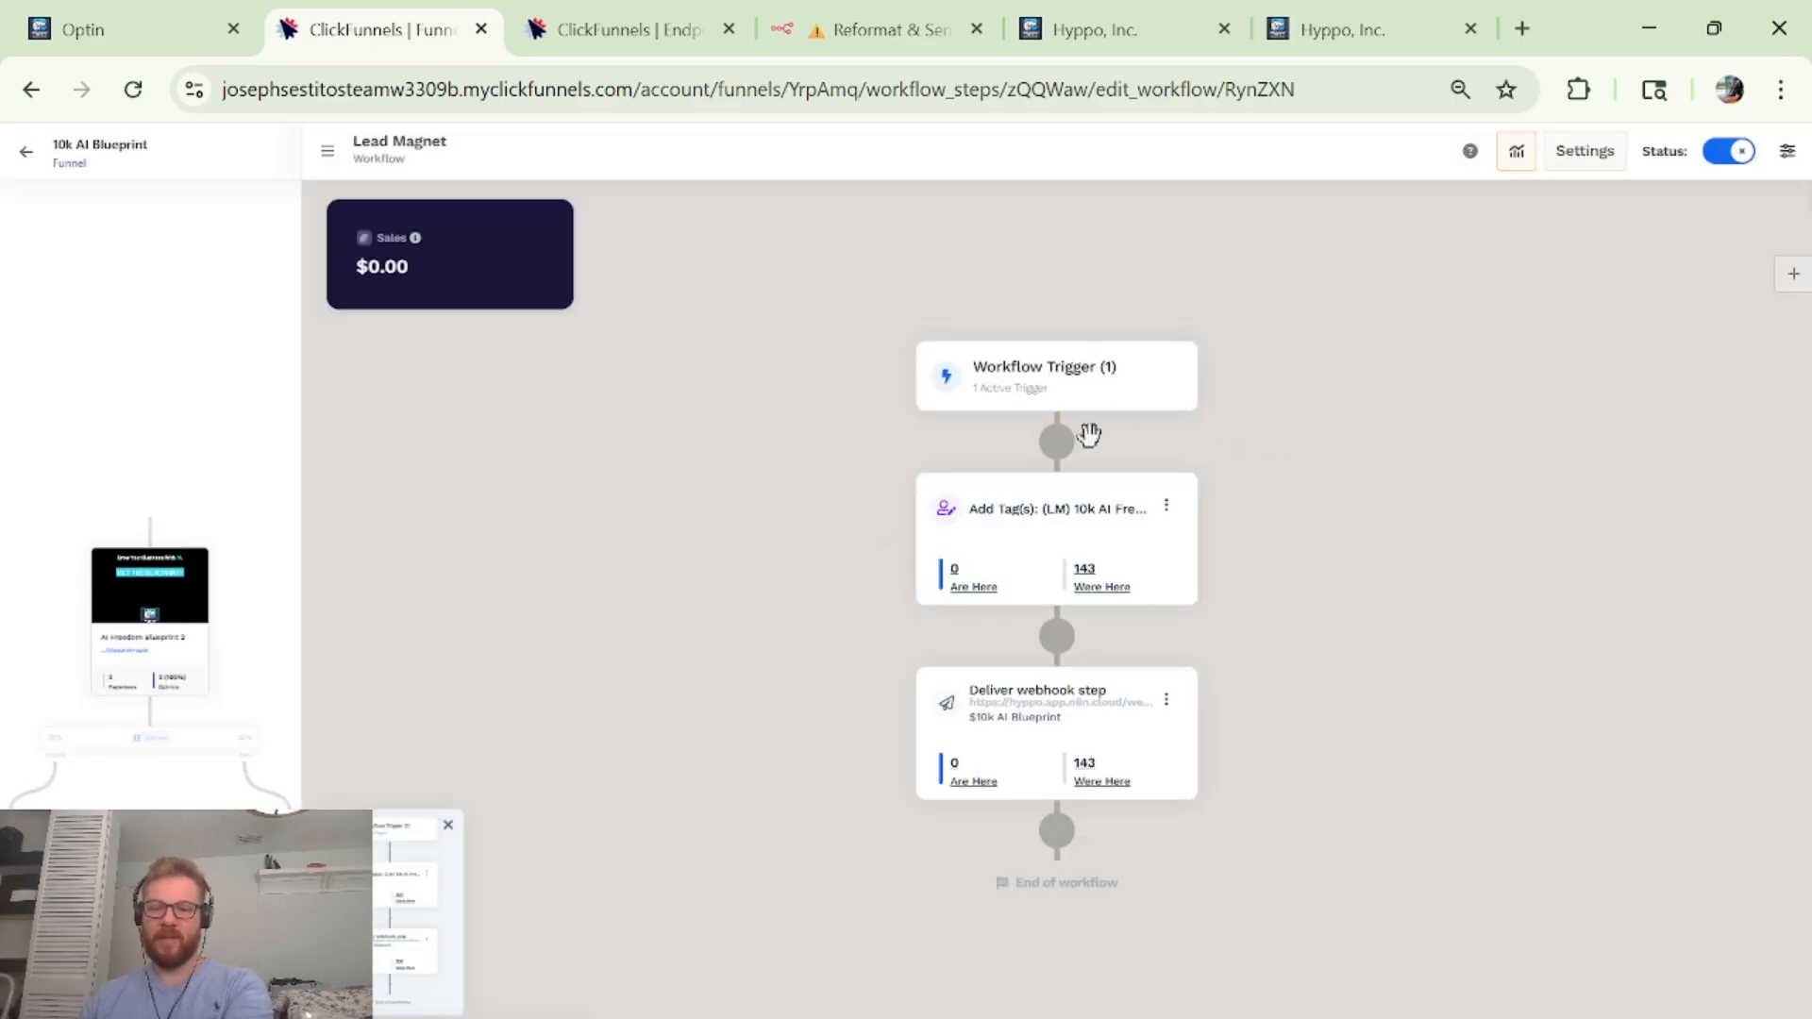
Start a Tag contact step after the trigger, discard it, then go to the Endpoints tab.
{"action": "left_click", "coordinate": [1057, 443]}
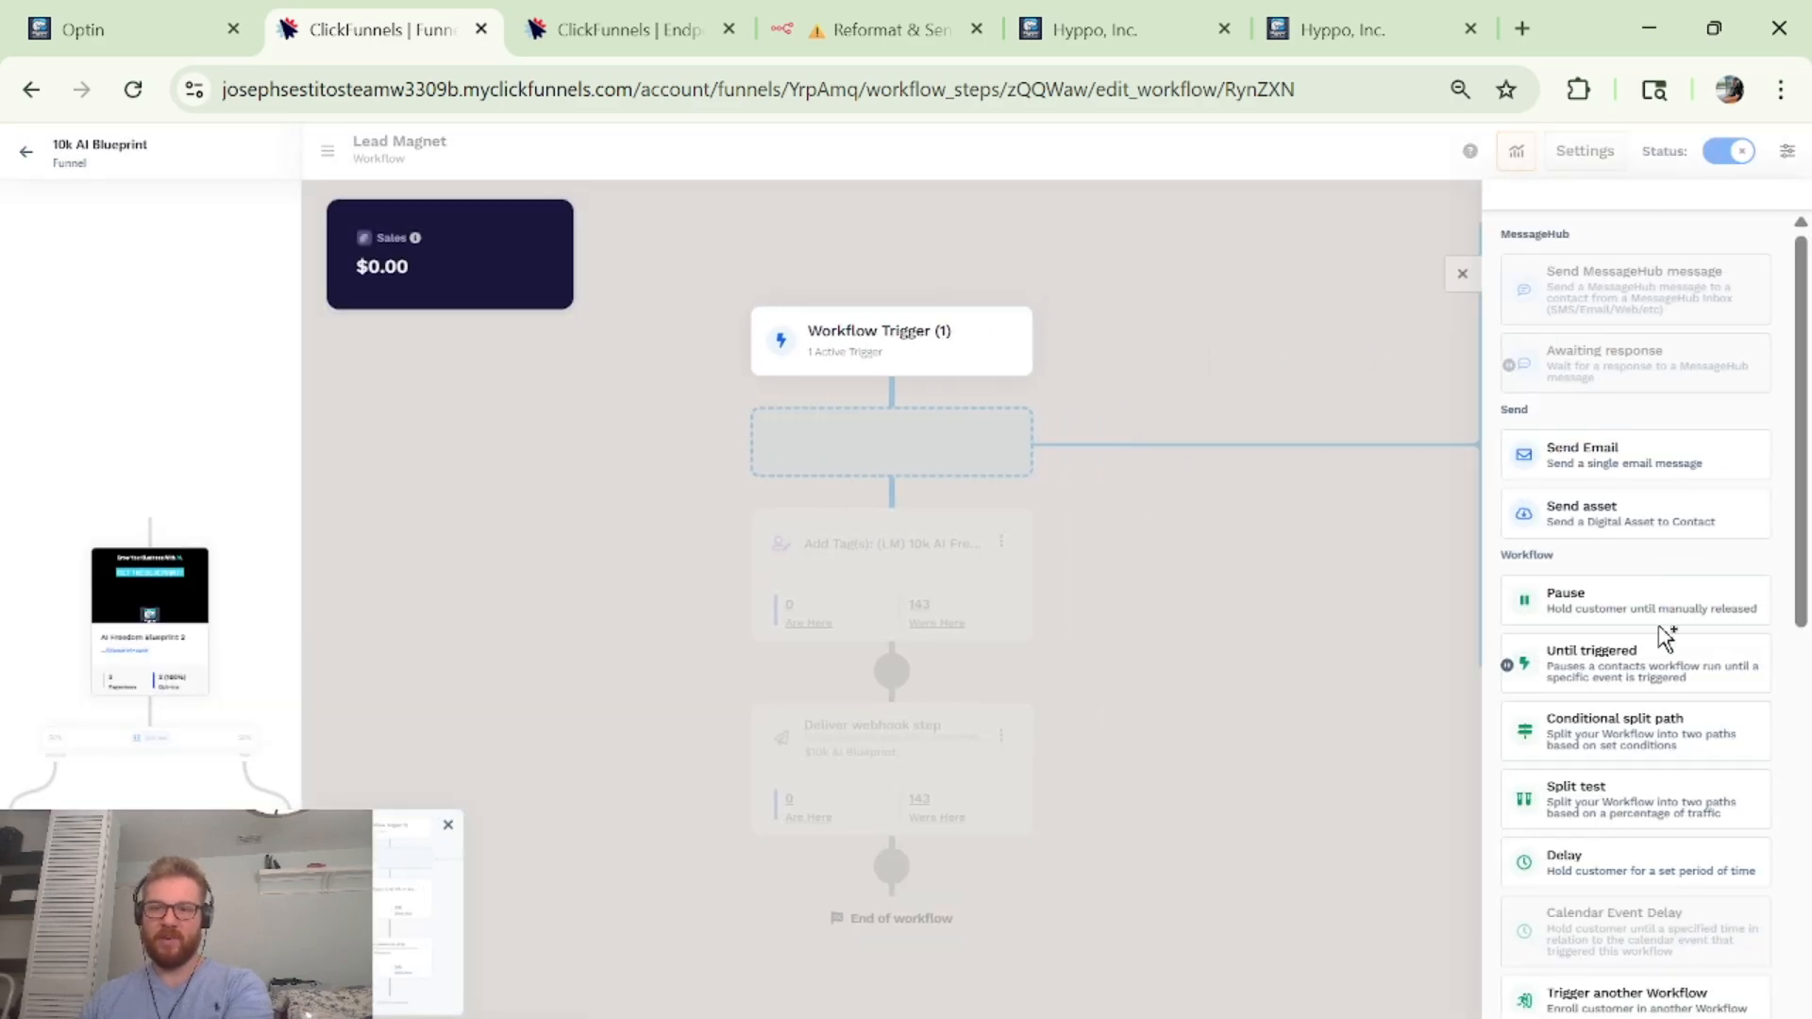
{"action": "scroll", "coordinate": [1629, 727], "scroll_direction": "down", "scroll_amount": 3}
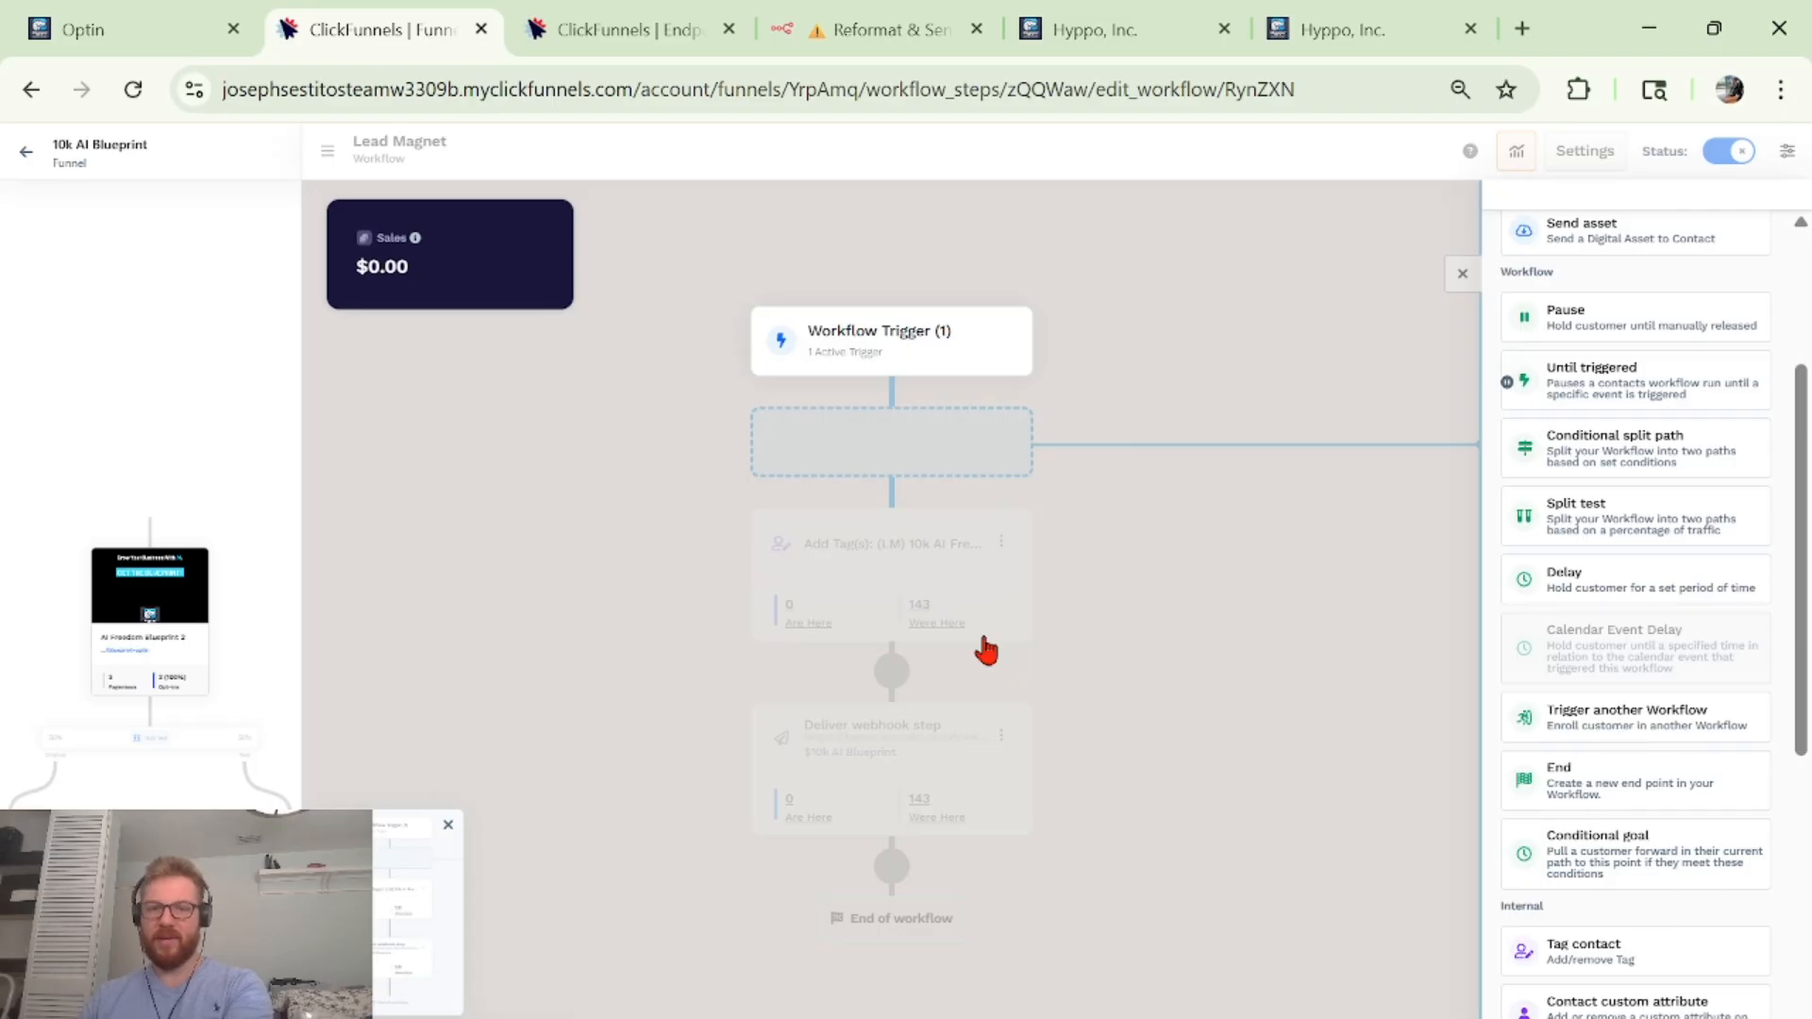
{"action": "left_click", "coordinate": [1571, 944]}
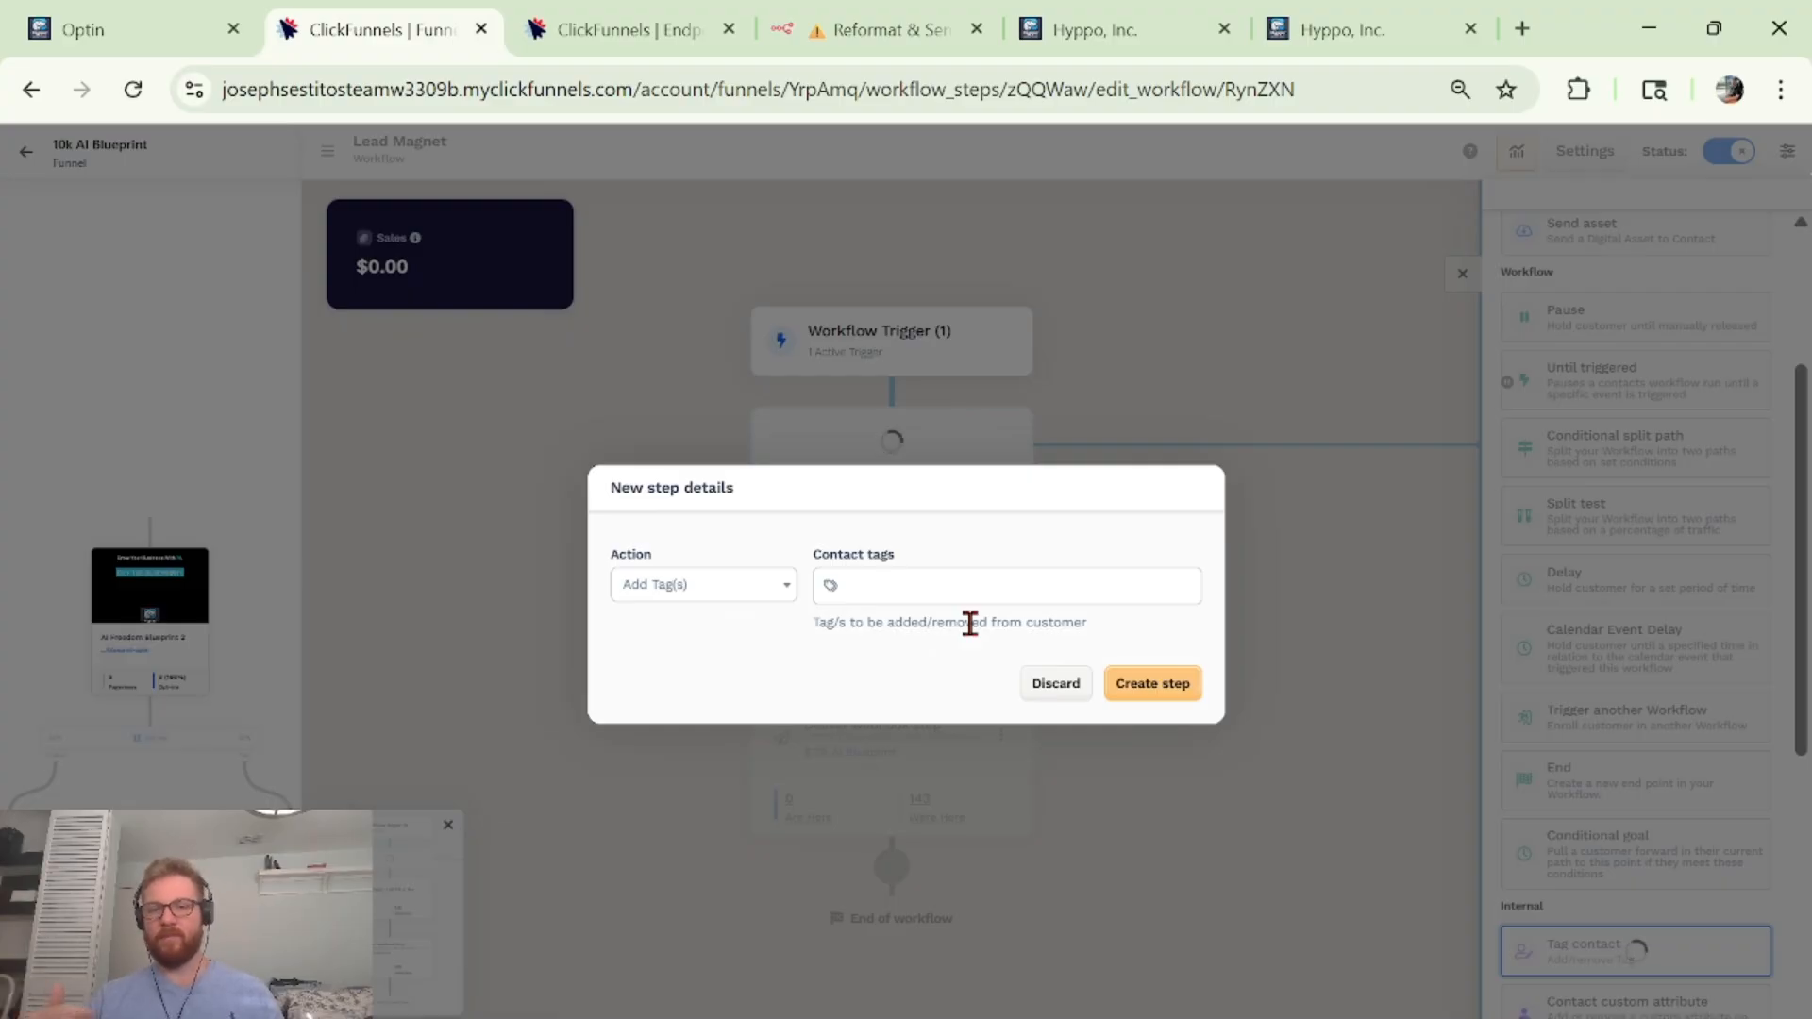
{"action": "left_click", "coordinate": [1053, 681]}
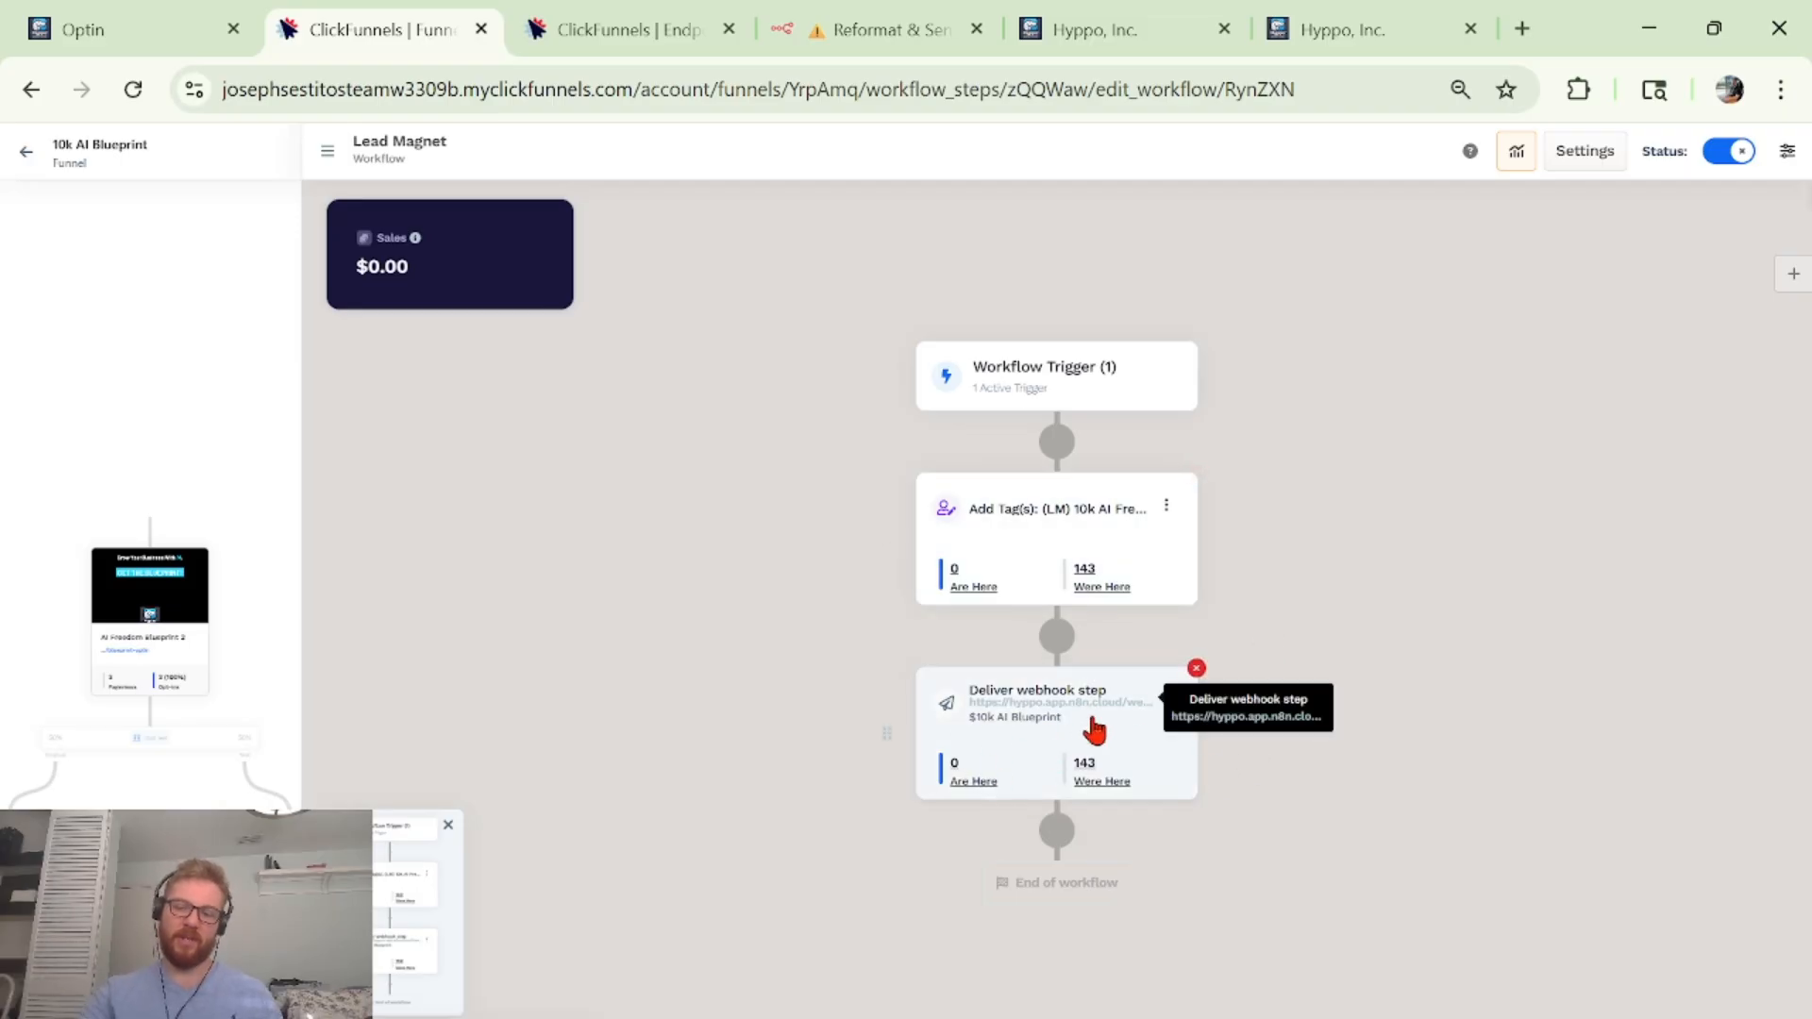
{"action": "key", "text": "ctrl+Tab"}
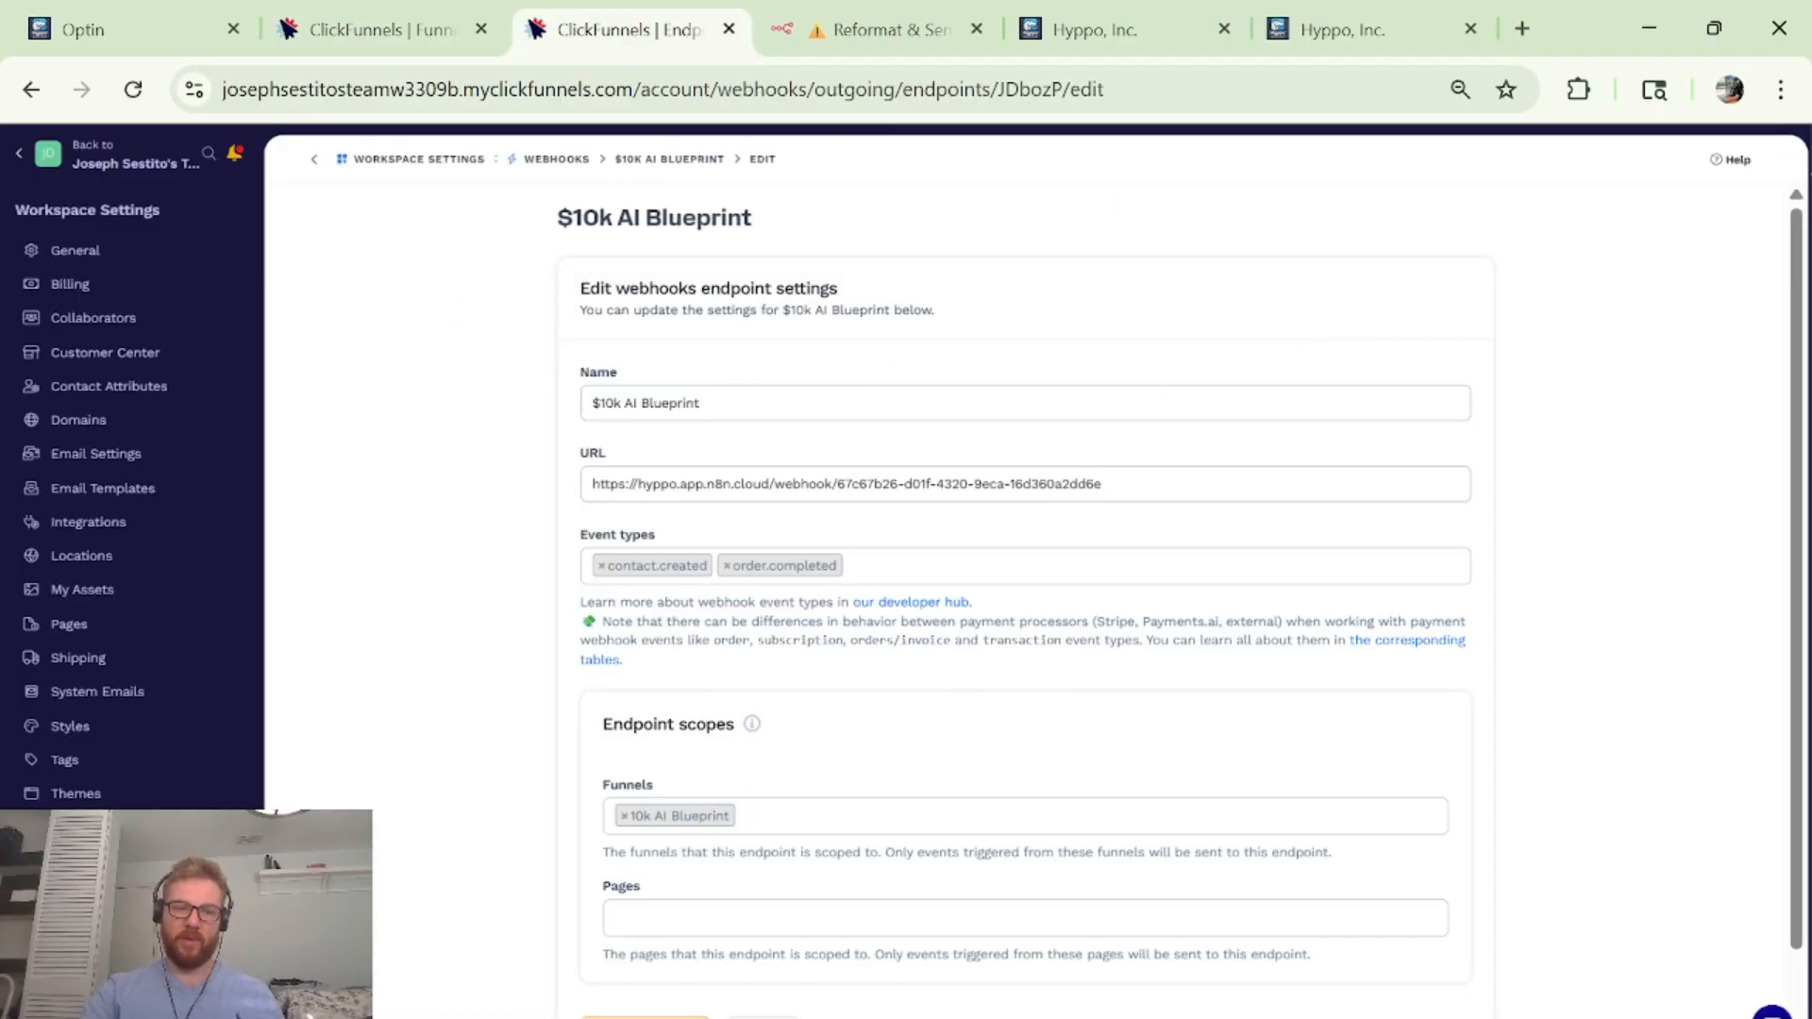
Inspect the $10k AI Blueprint endpoint's name and select its webhook URL.
{"action": "scroll", "coordinate": [906, 570], "scroll_direction": "up", "scroll_amount": 5}
{"action": "scroll", "coordinate": [906, 571], "scroll_direction": "left", "scroll_amount": 2}
{"action": "scroll", "coordinate": [905, 571], "scroll_direction": "up", "scroll_amount": 8}
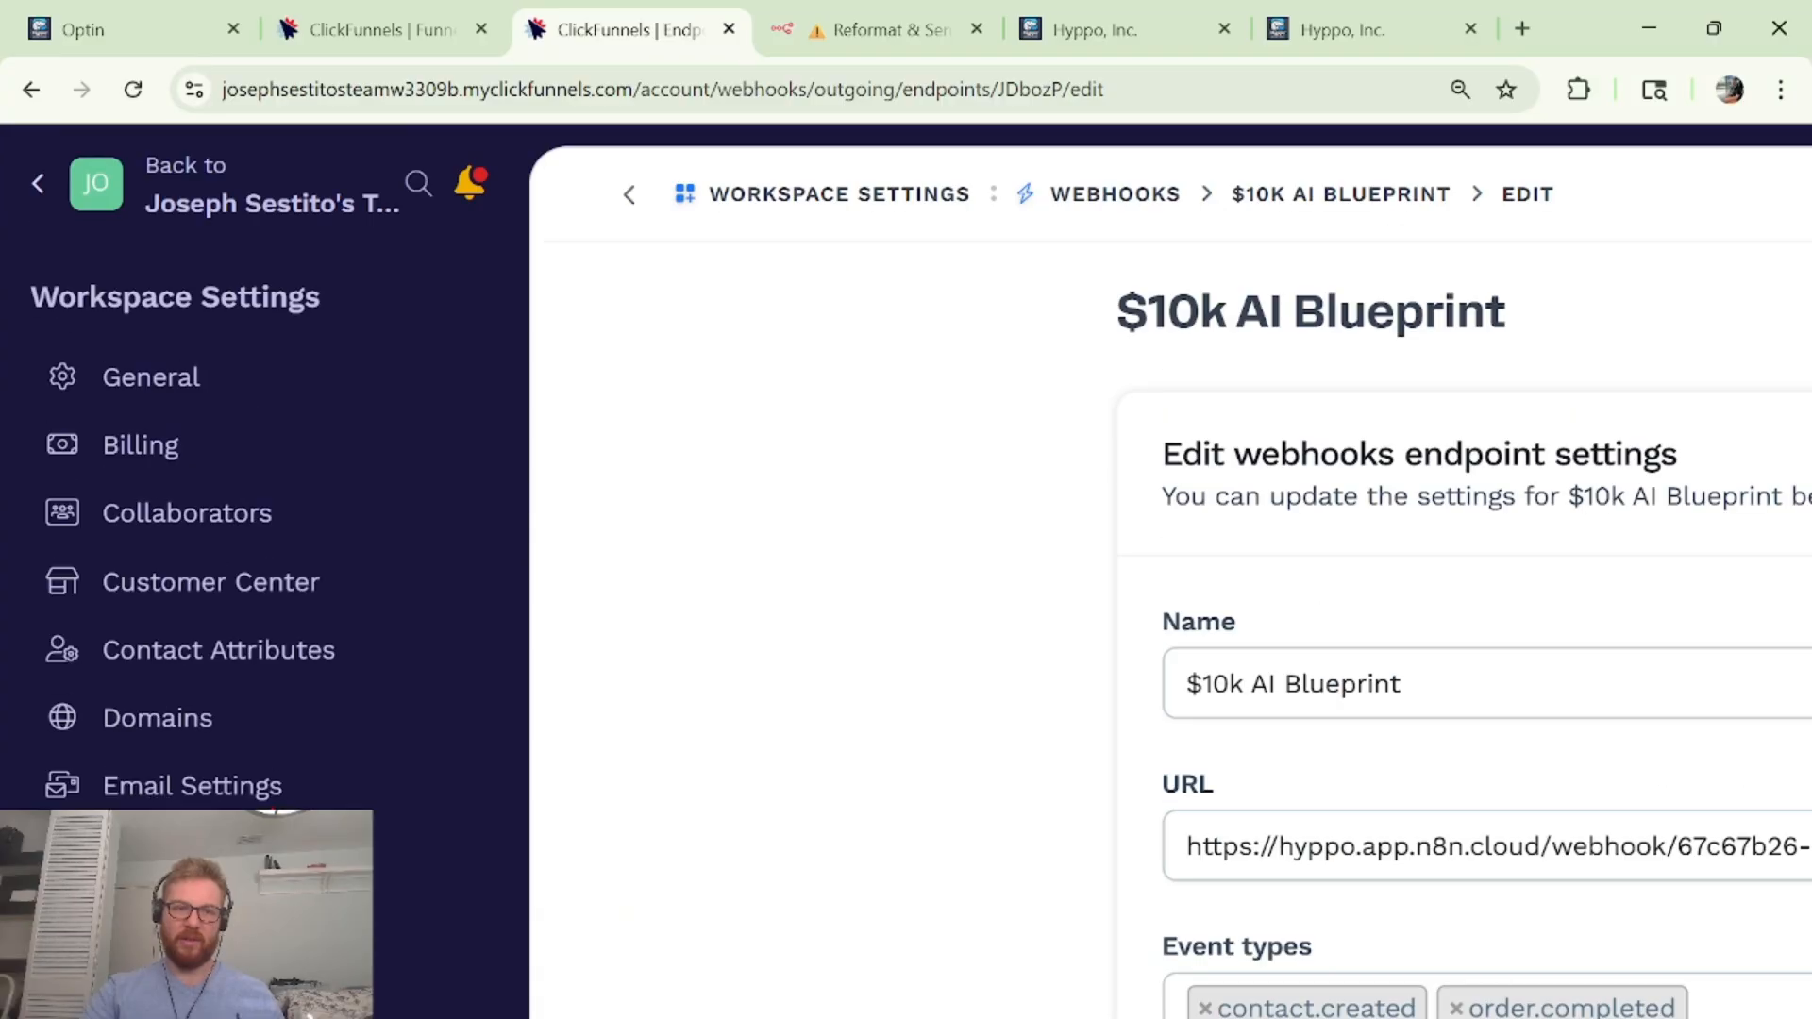
{"action": "scroll", "coordinate": [236, 780], "scroll_direction": "down", "scroll_amount": 1}
{"action": "scroll", "coordinate": [608, 677], "scroll_direction": "down", "scroll_amount": 5}
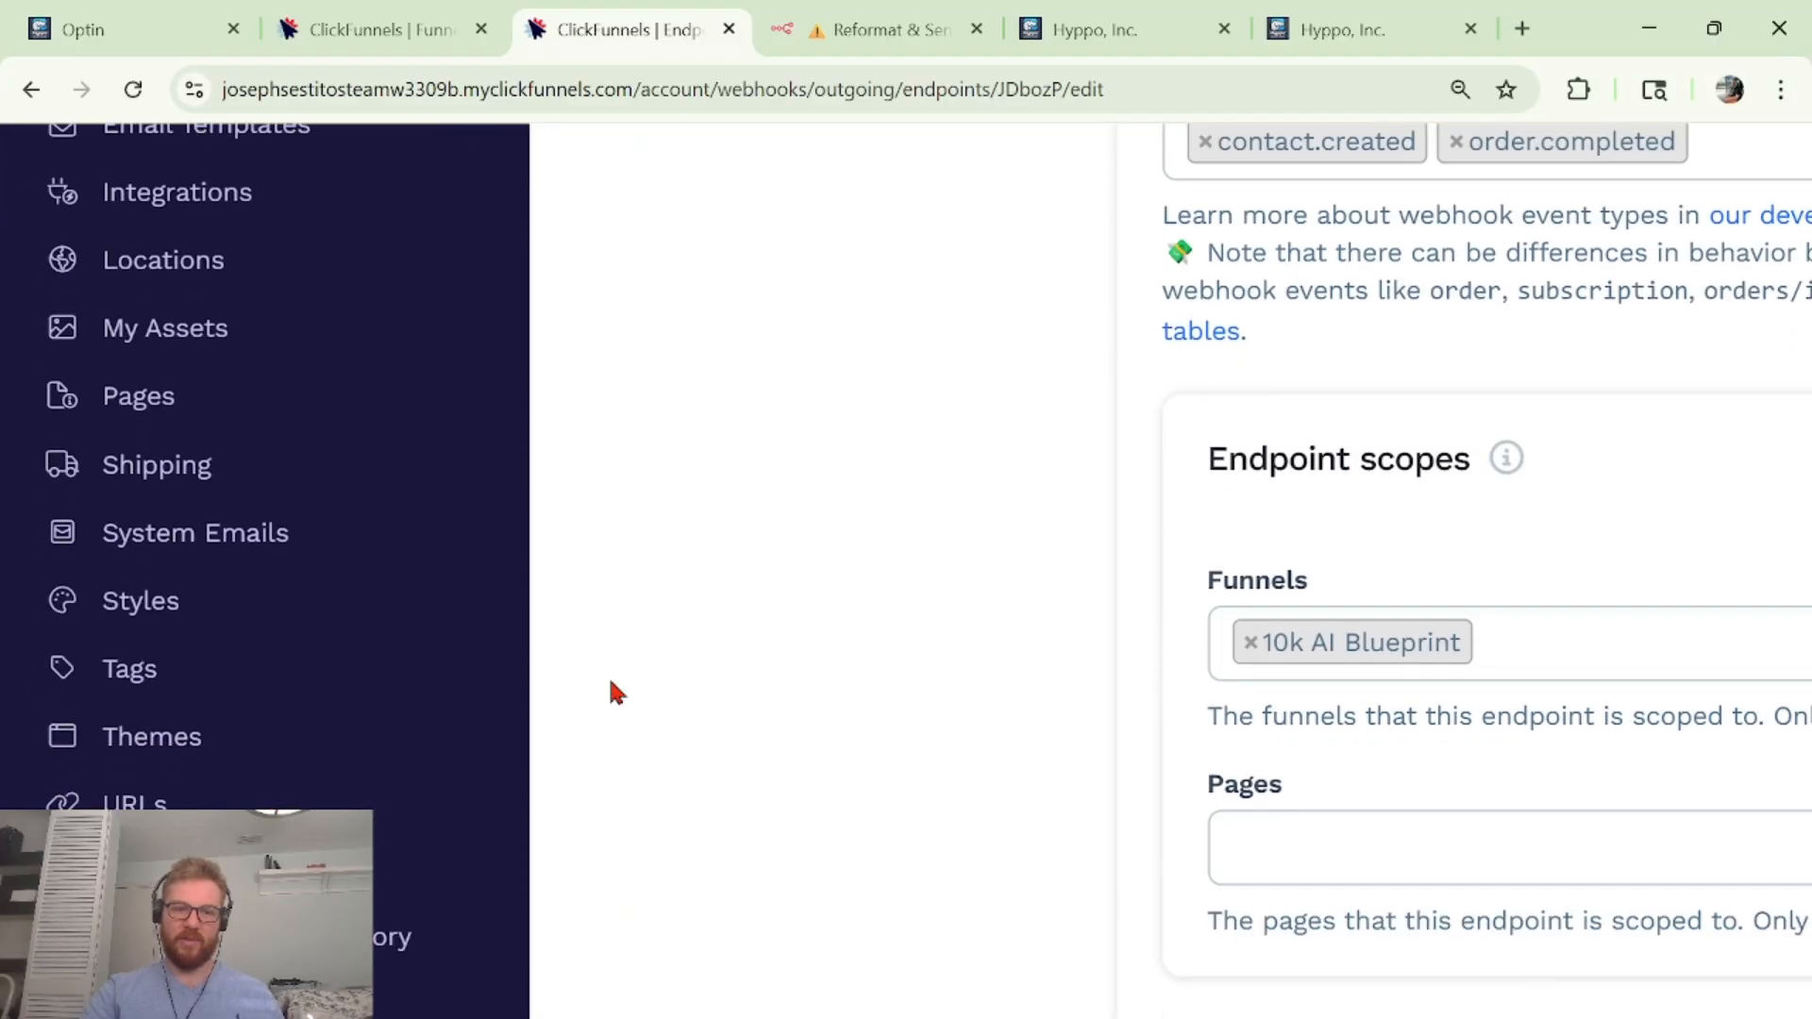
{"action": "scroll", "coordinate": [1036, 541], "scroll_direction": "right", "scroll_amount": 15}
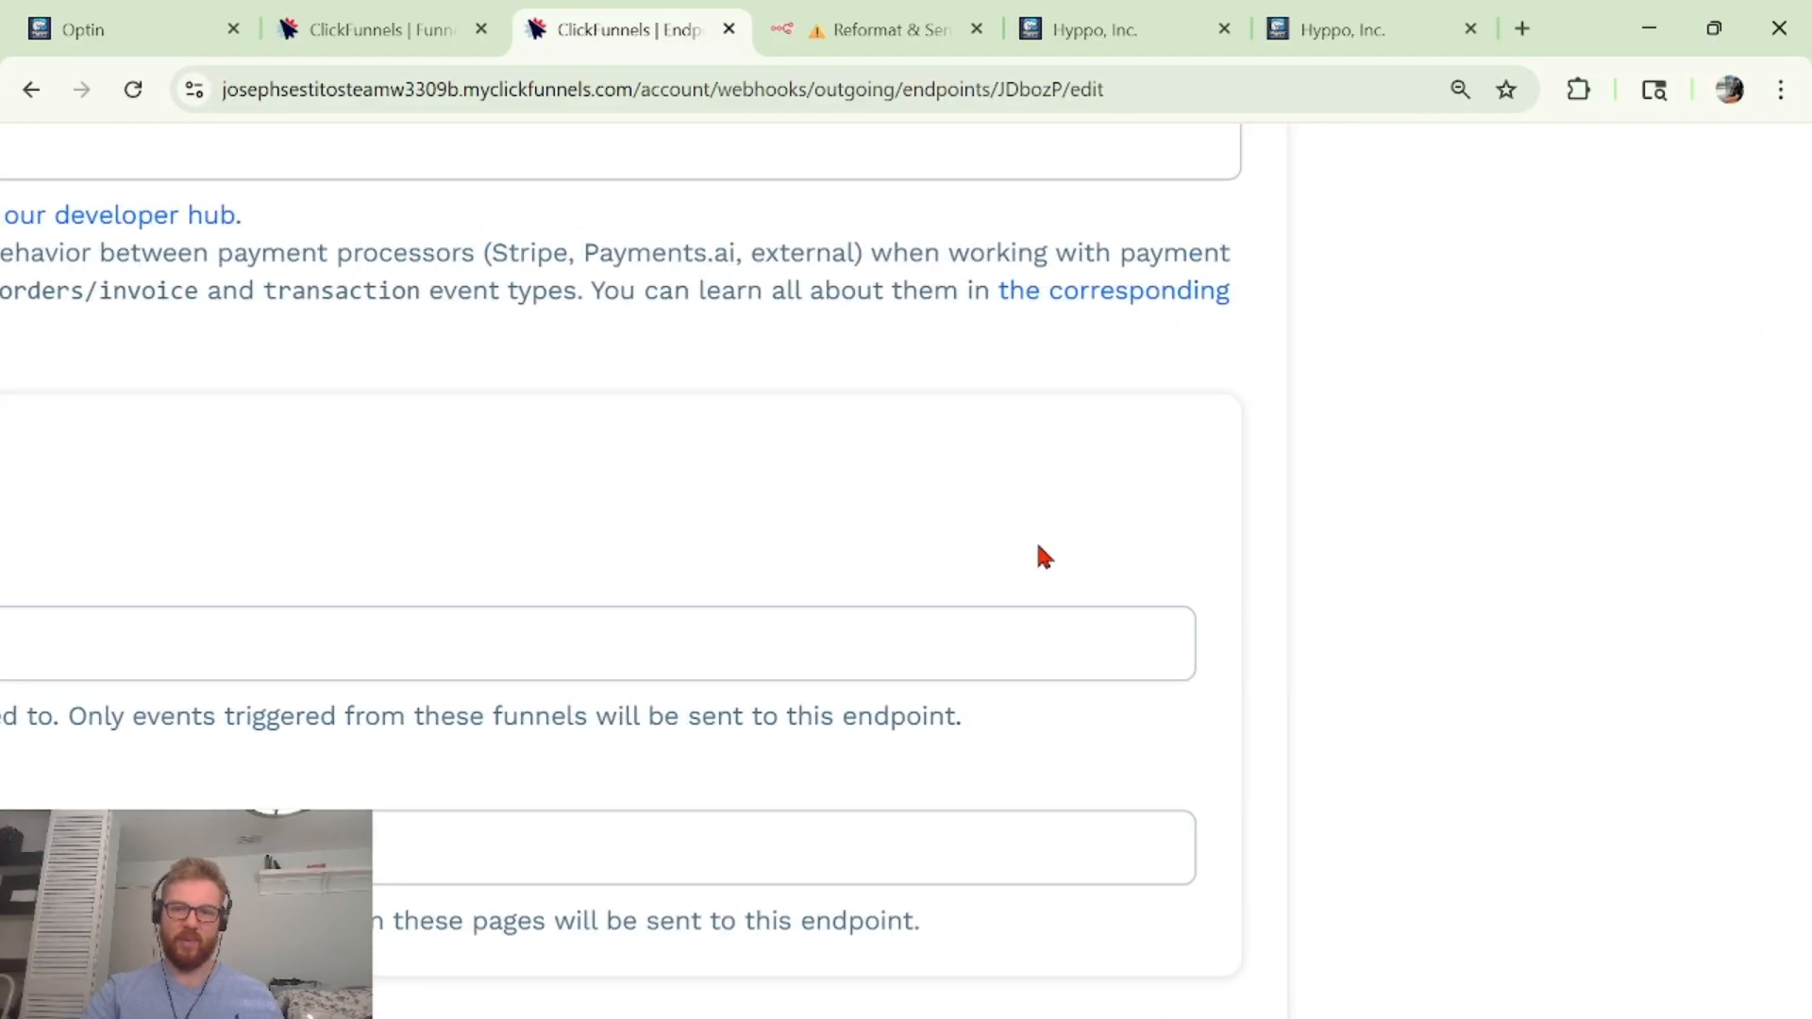
{"action": "scroll", "coordinate": [1036, 541], "scroll_direction": "left", "scroll_amount": 5}
{"action": "scroll", "coordinate": [1036, 541], "scroll_direction": "down", "scroll_amount": 2}
{"action": "scroll", "coordinate": [1036, 541], "scroll_direction": "up", "scroll_amount": 6}
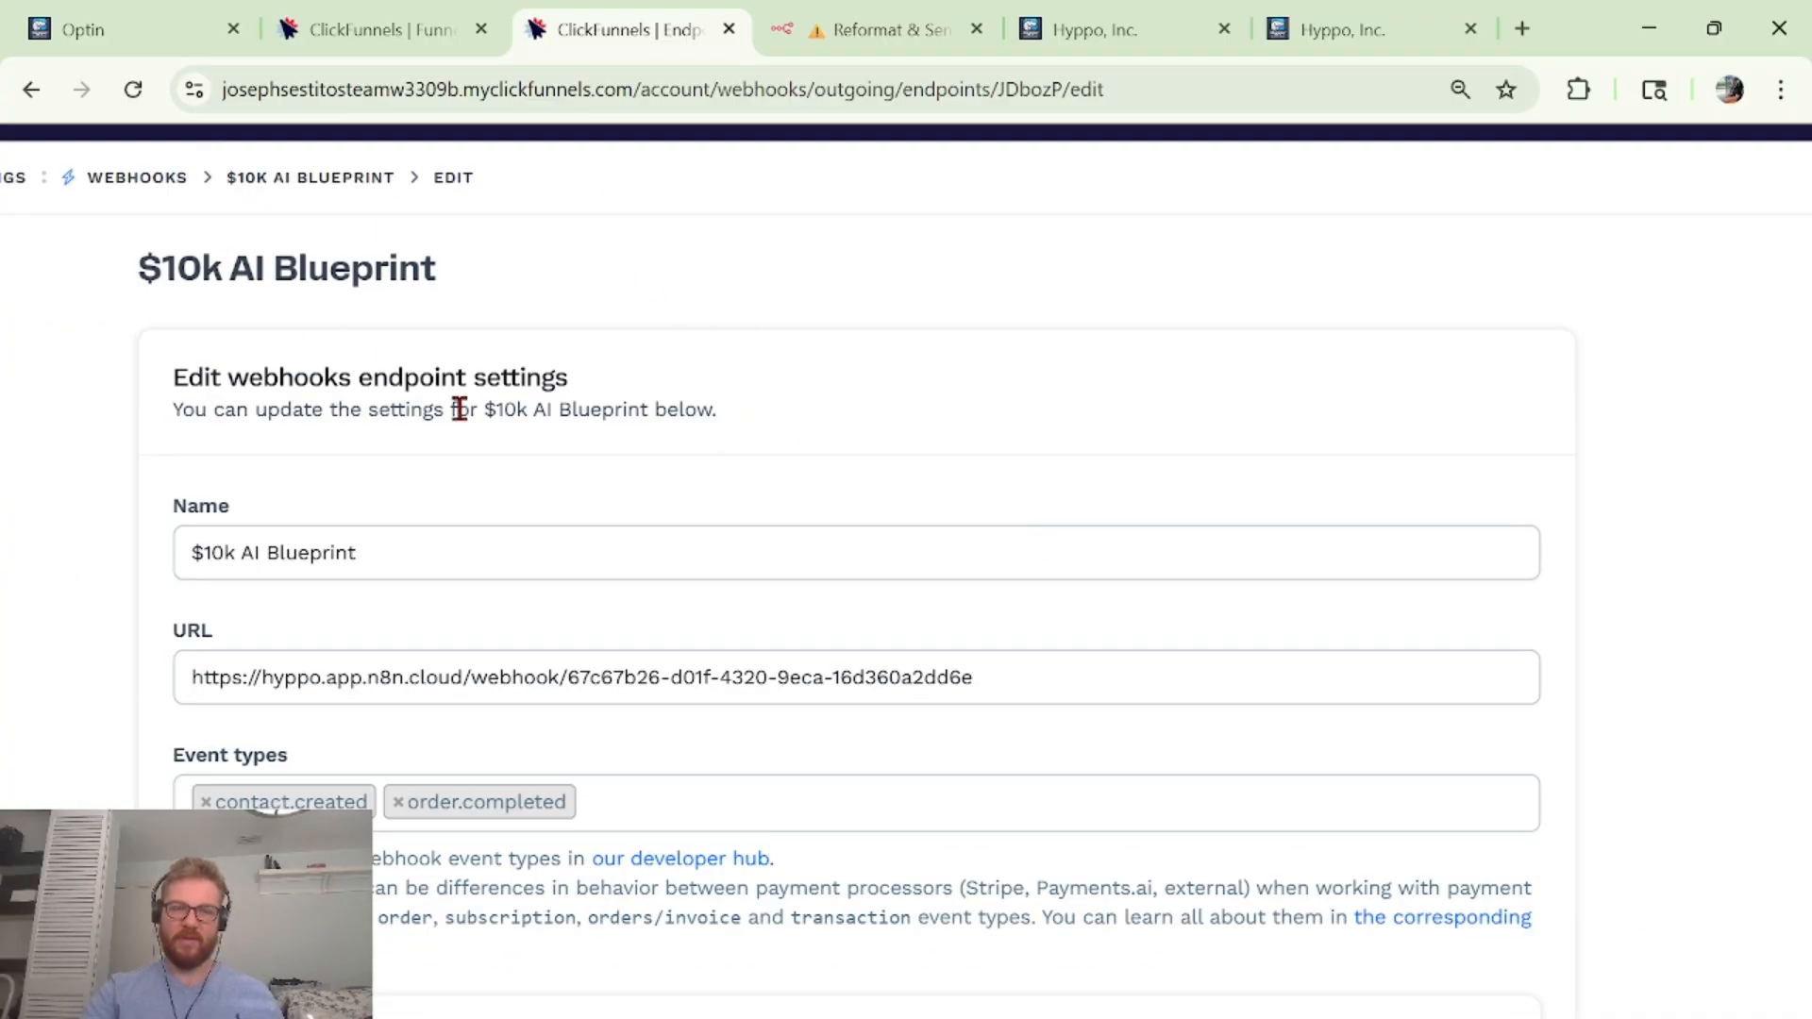
{"action": "scroll", "coordinate": [460, 409], "scroll_direction": "down", "scroll_amount": 2}
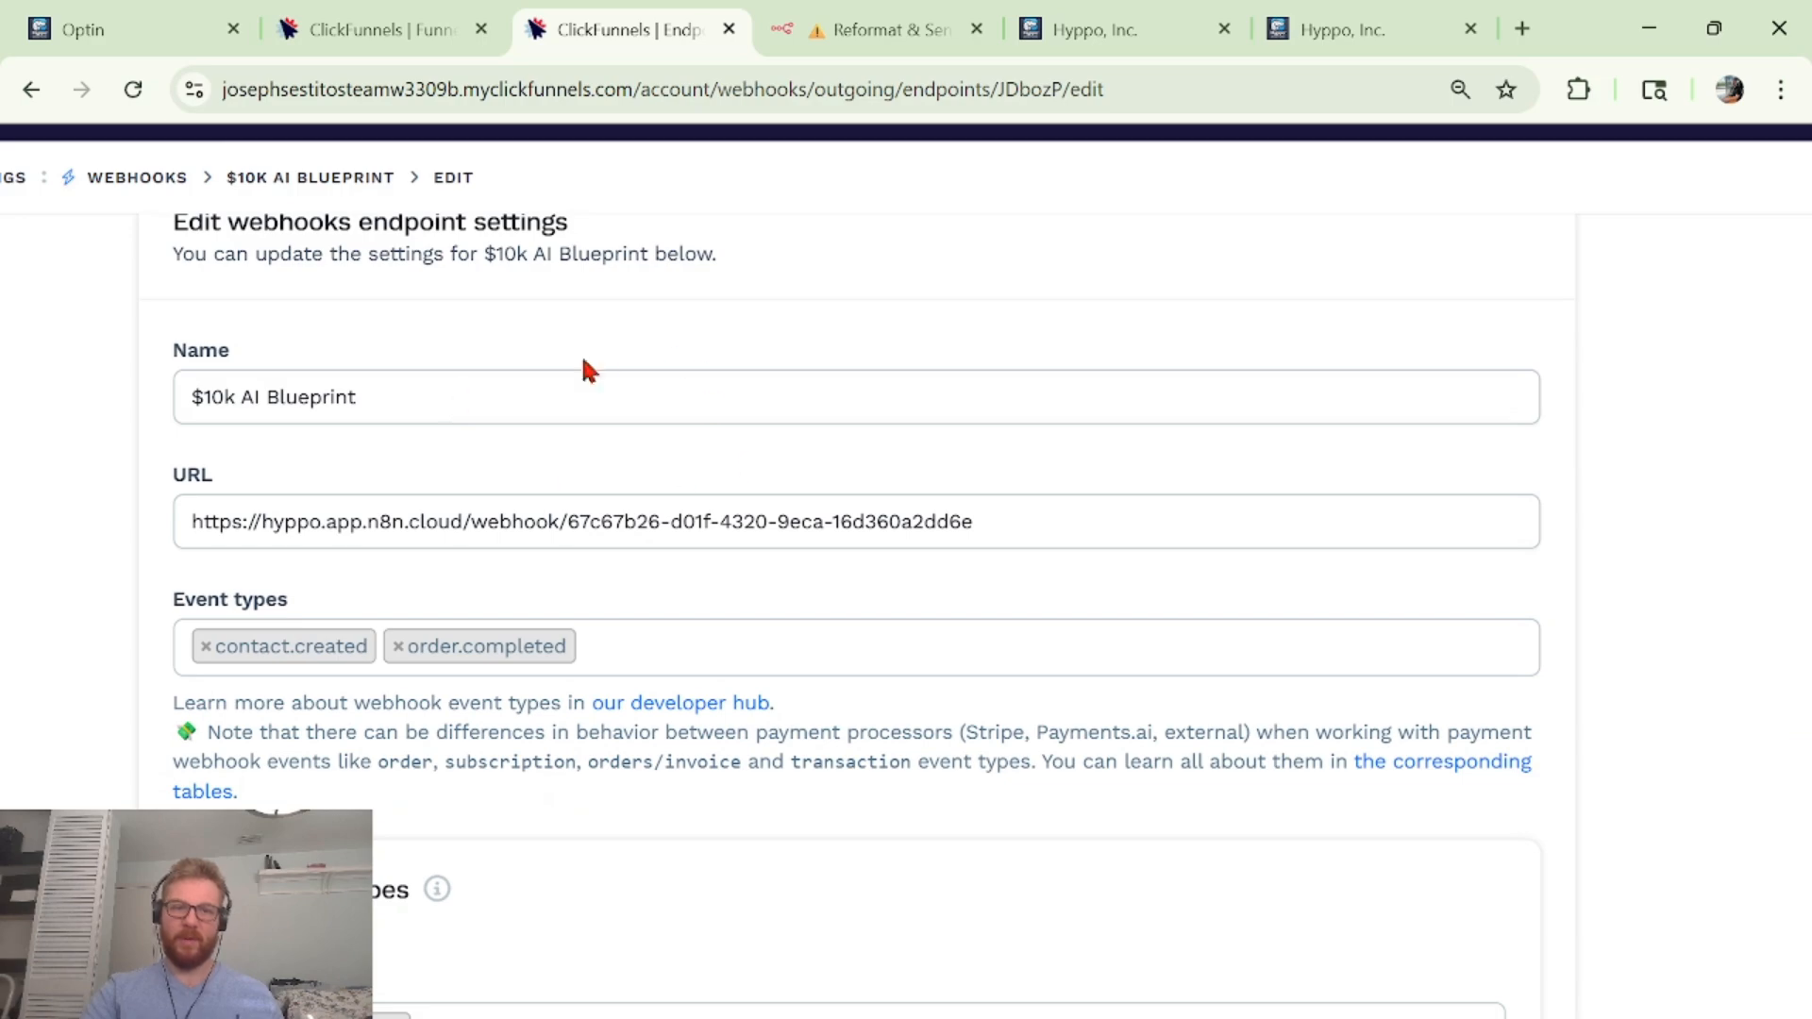
{"action": "triple_click", "coordinate": [897, 521]}
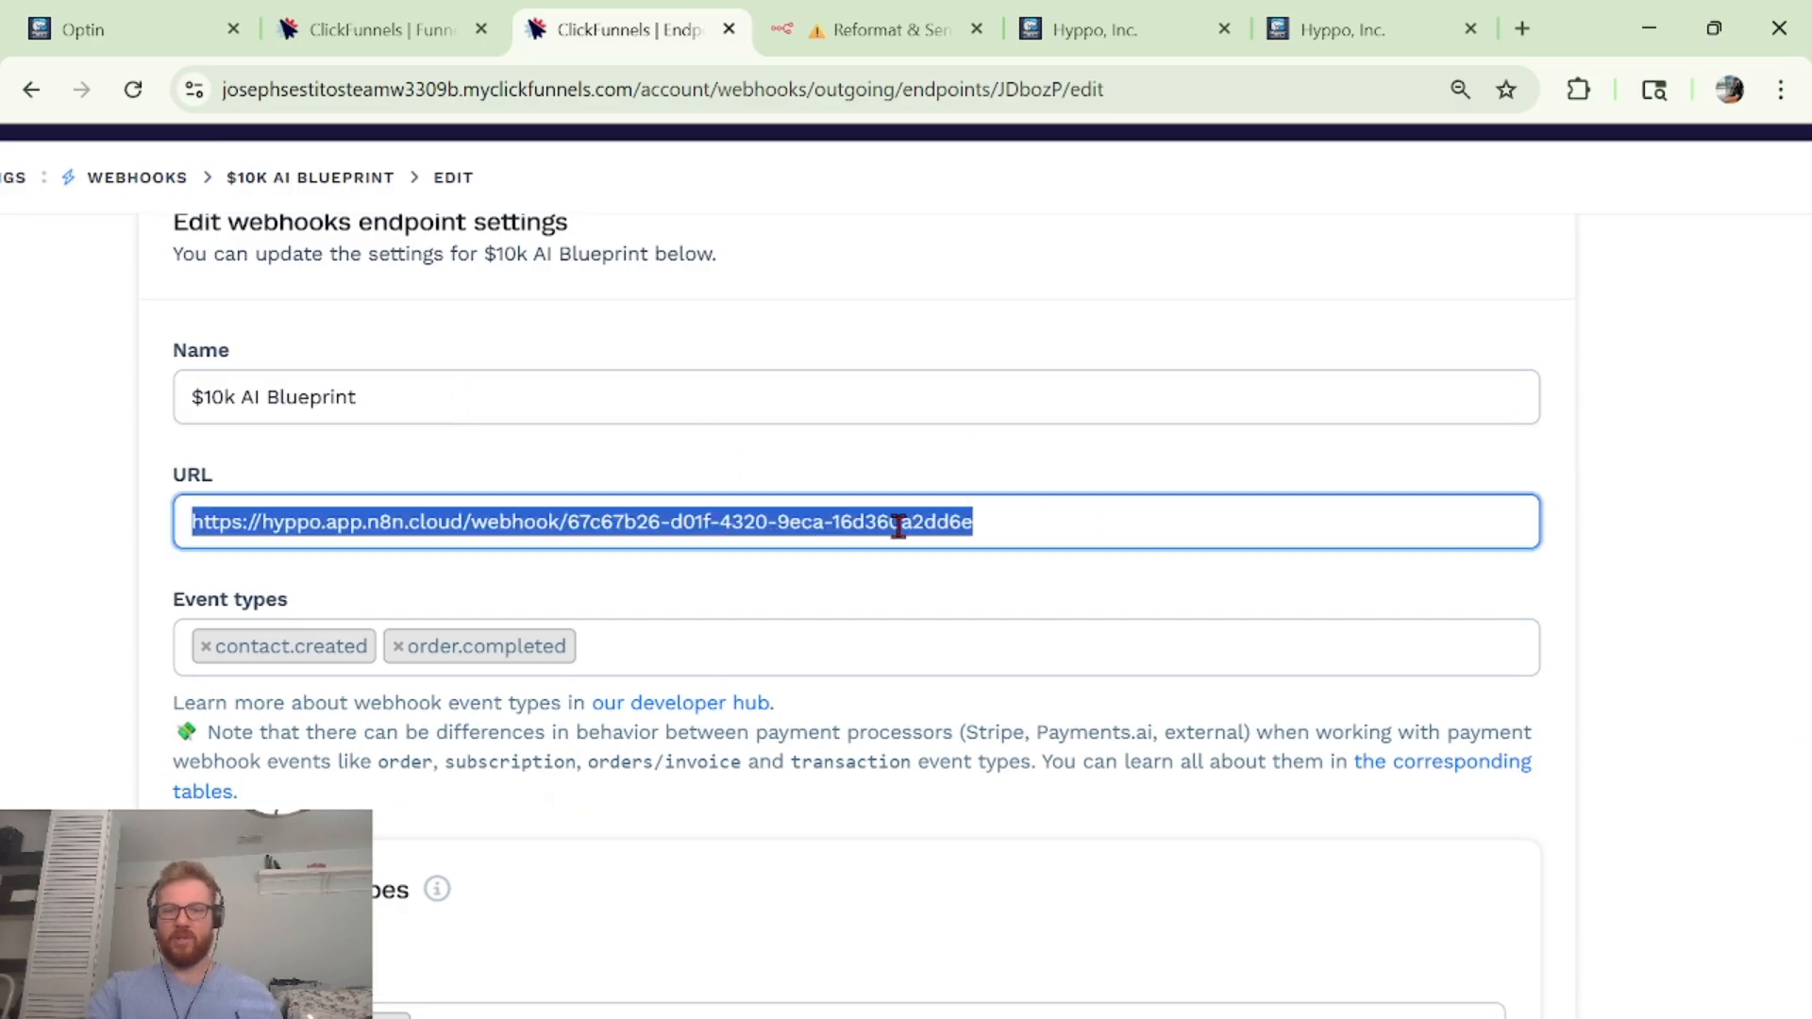
{"action": "left_click", "coordinate": [1094, 443]}
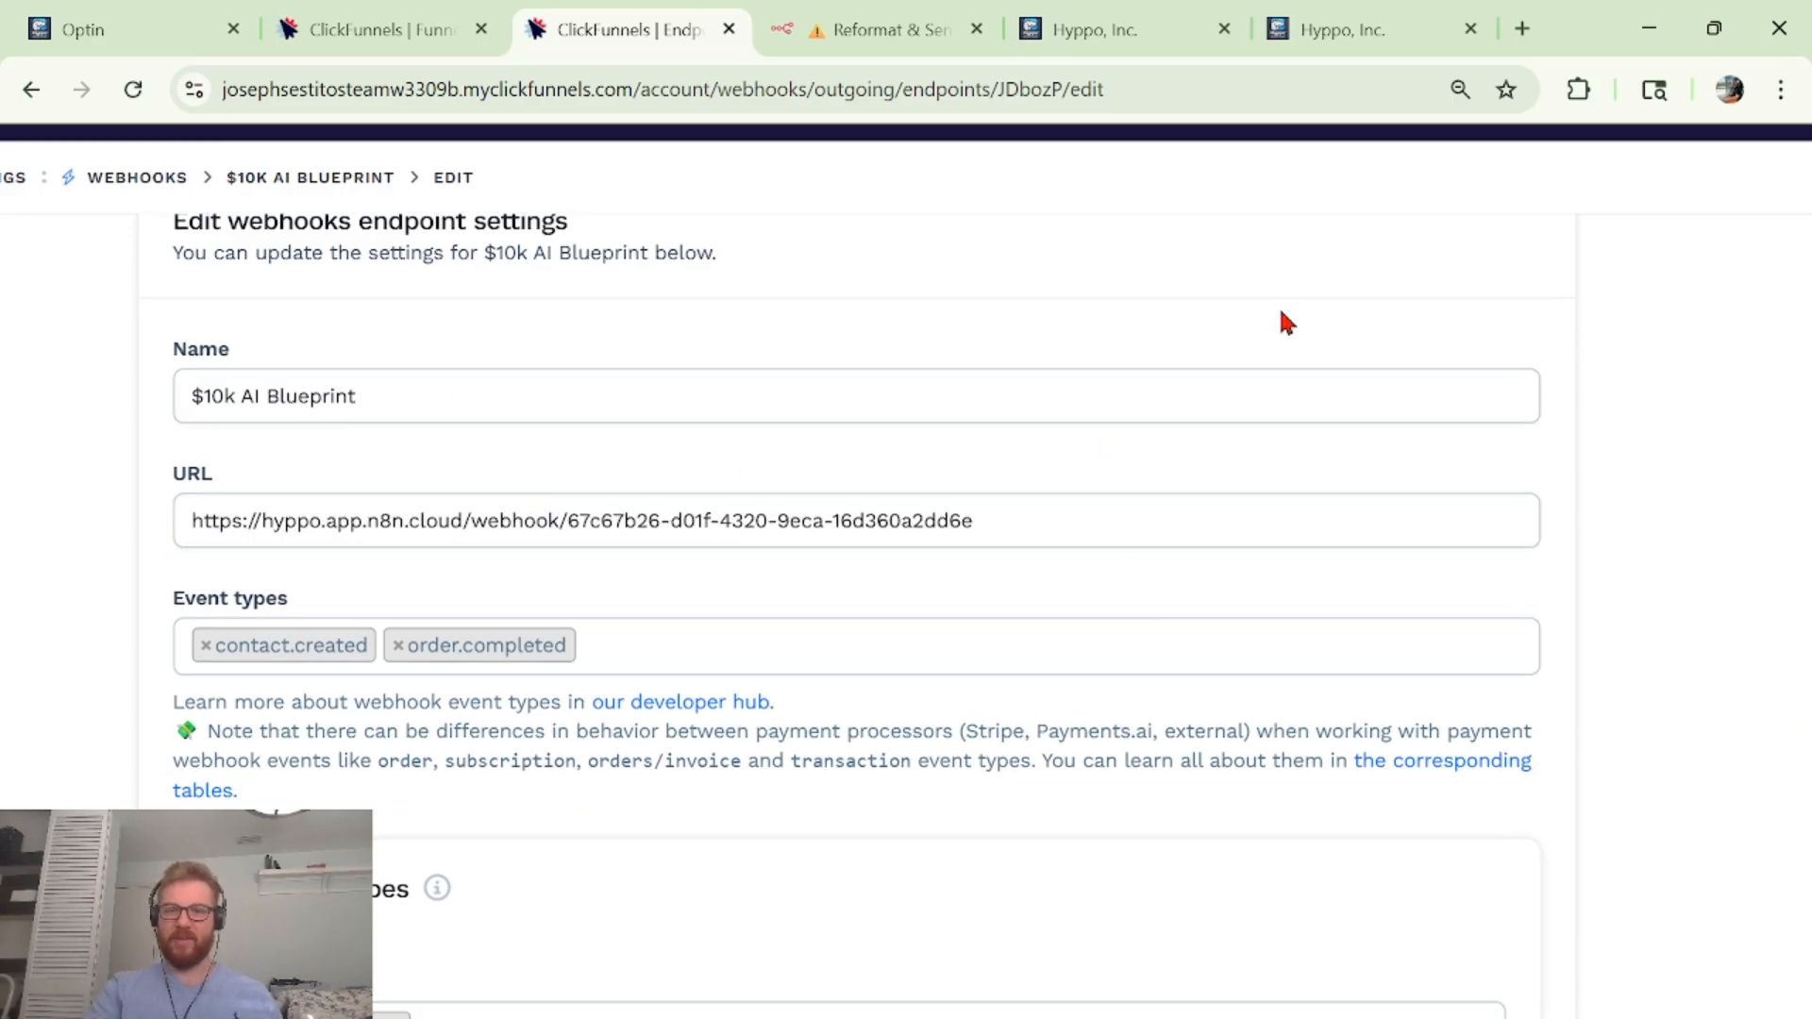
Review the contact.created and order.completed events and funnel scope, zoom out, and return to n8n.
{"action": "scroll", "coordinate": [1281, 313], "scroll_direction": "down", "scroll_amount": 3}
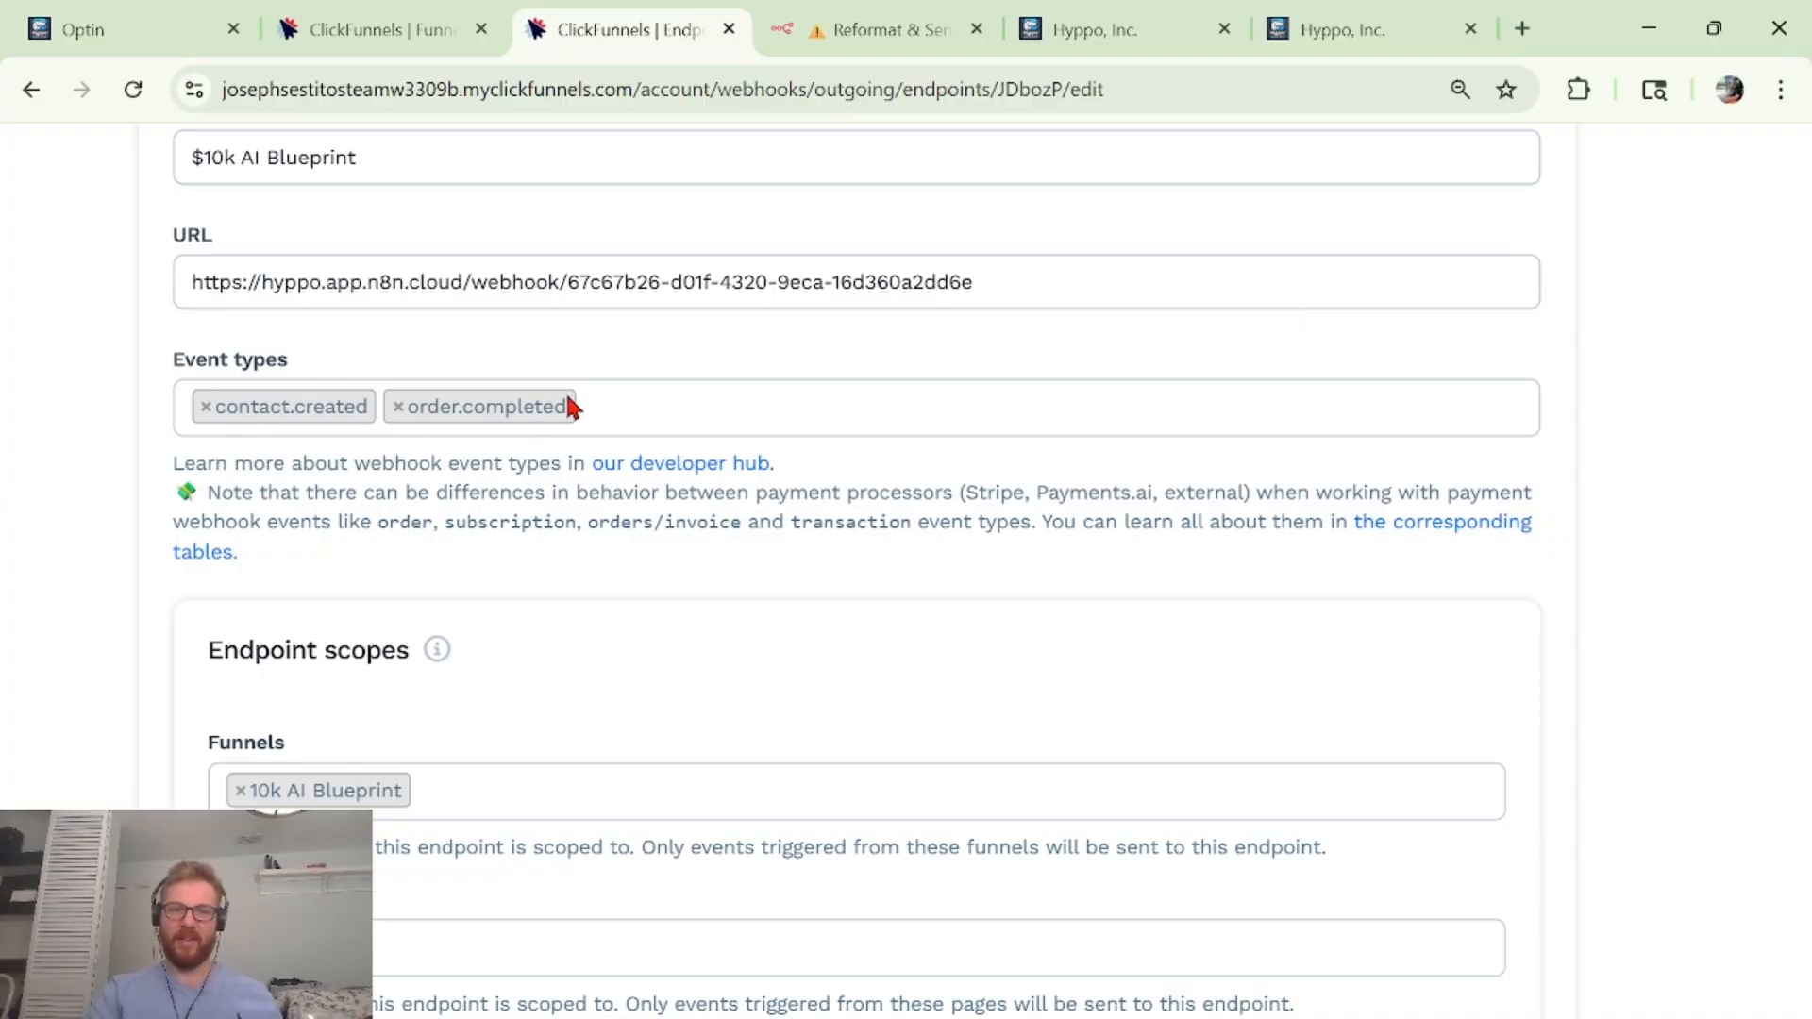
{"action": "scroll", "coordinate": [1071, 419], "scroll_direction": "down", "scroll_amount": 3}
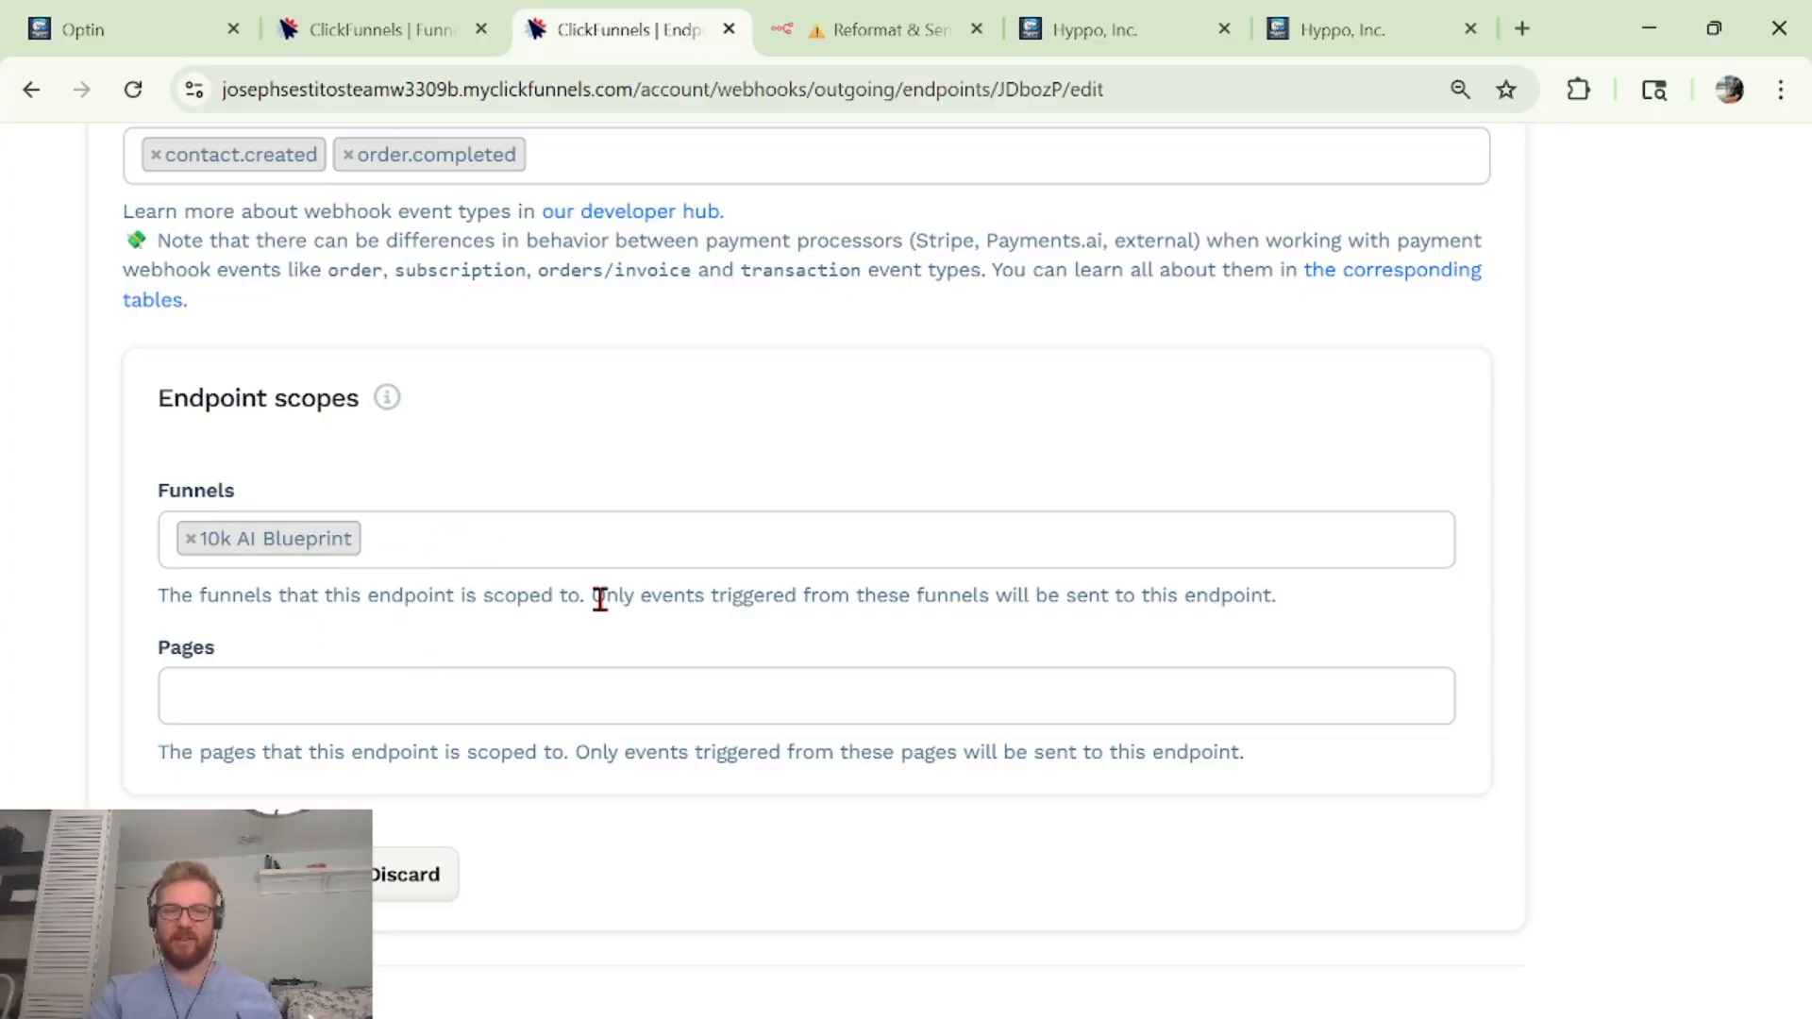
{"action": "scroll", "coordinate": [600, 599], "scroll_direction": "left", "scroll_amount": 2}
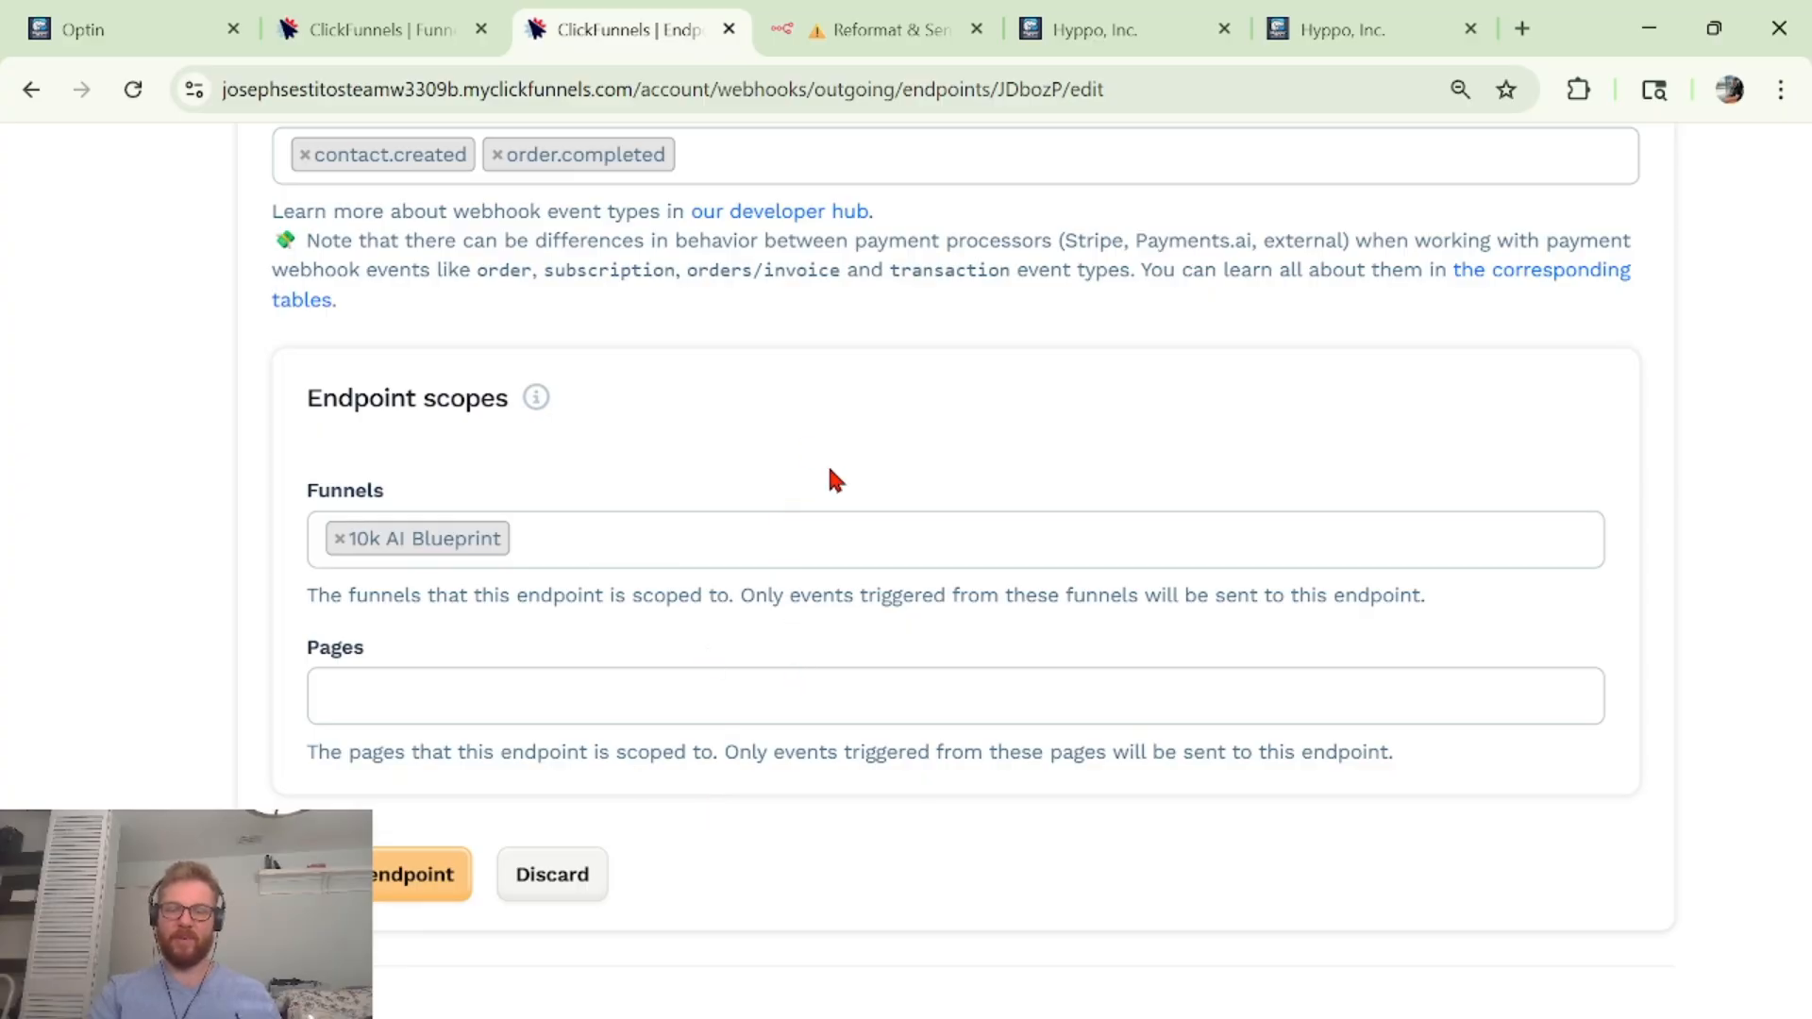
{"action": "scroll", "coordinate": [829, 478], "scroll_direction": "up", "scroll_amount": 2}
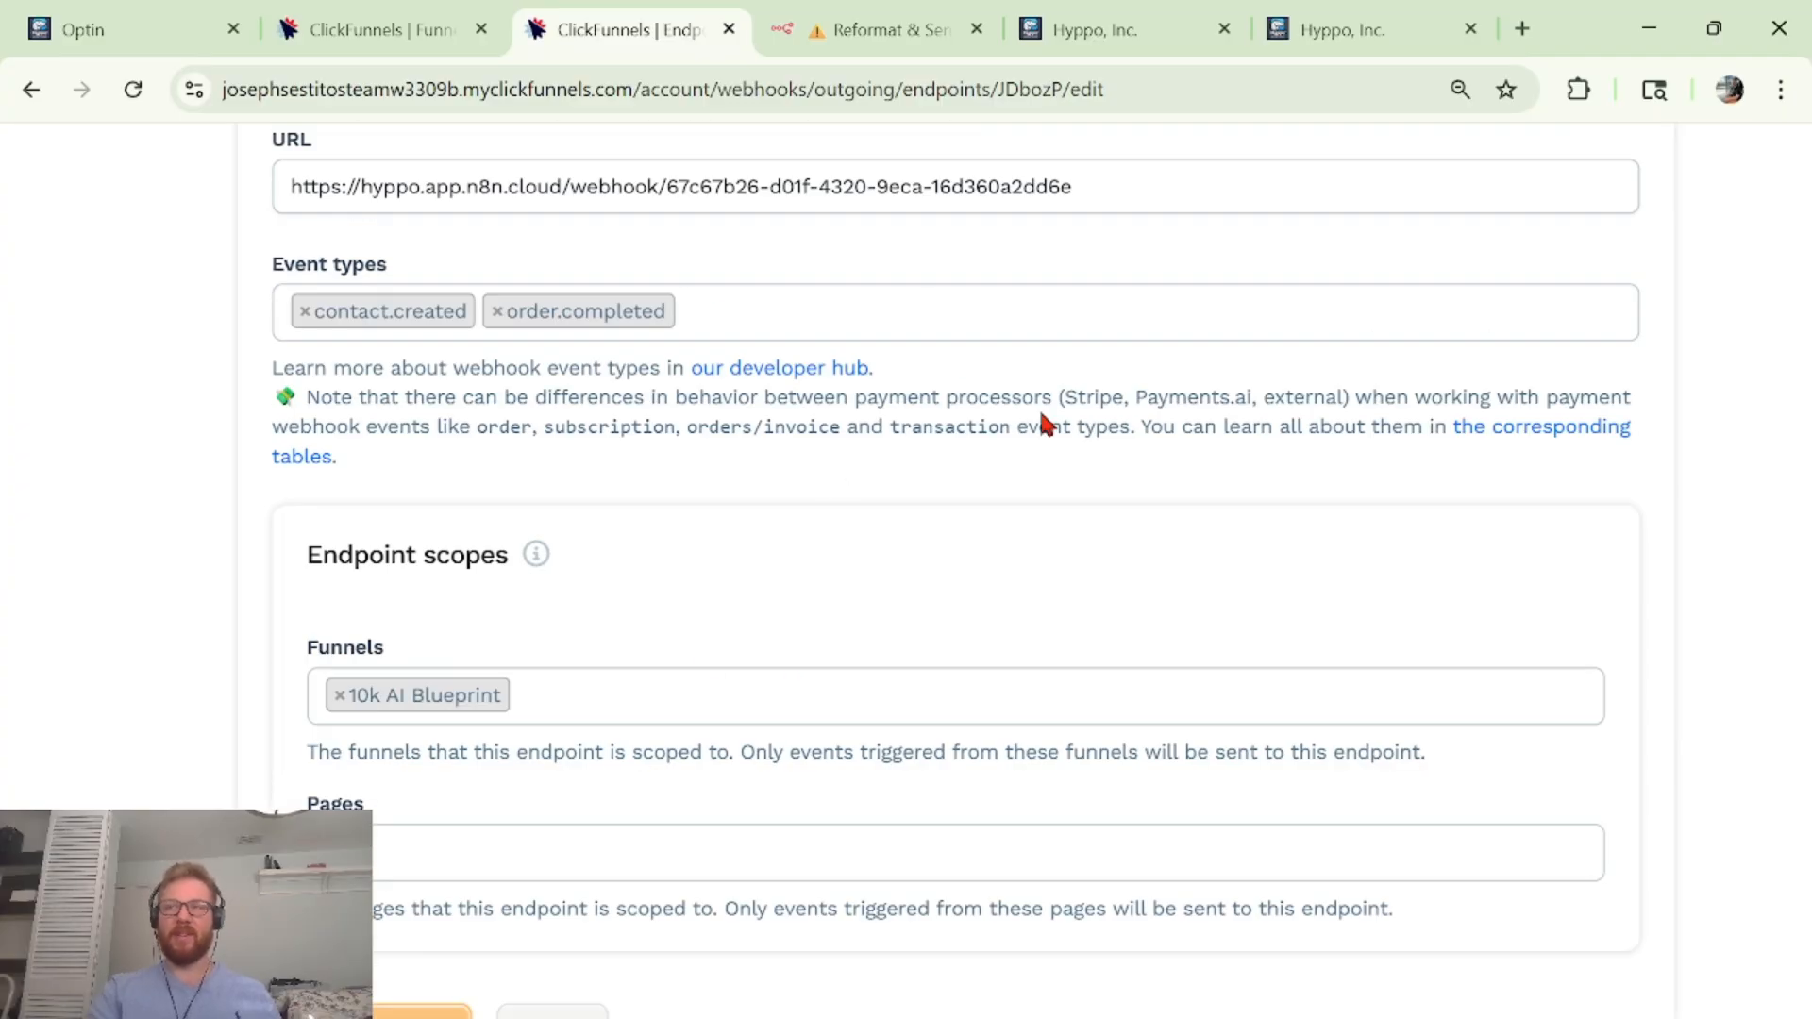
{"action": "key", "text": "ctrl+minus"}
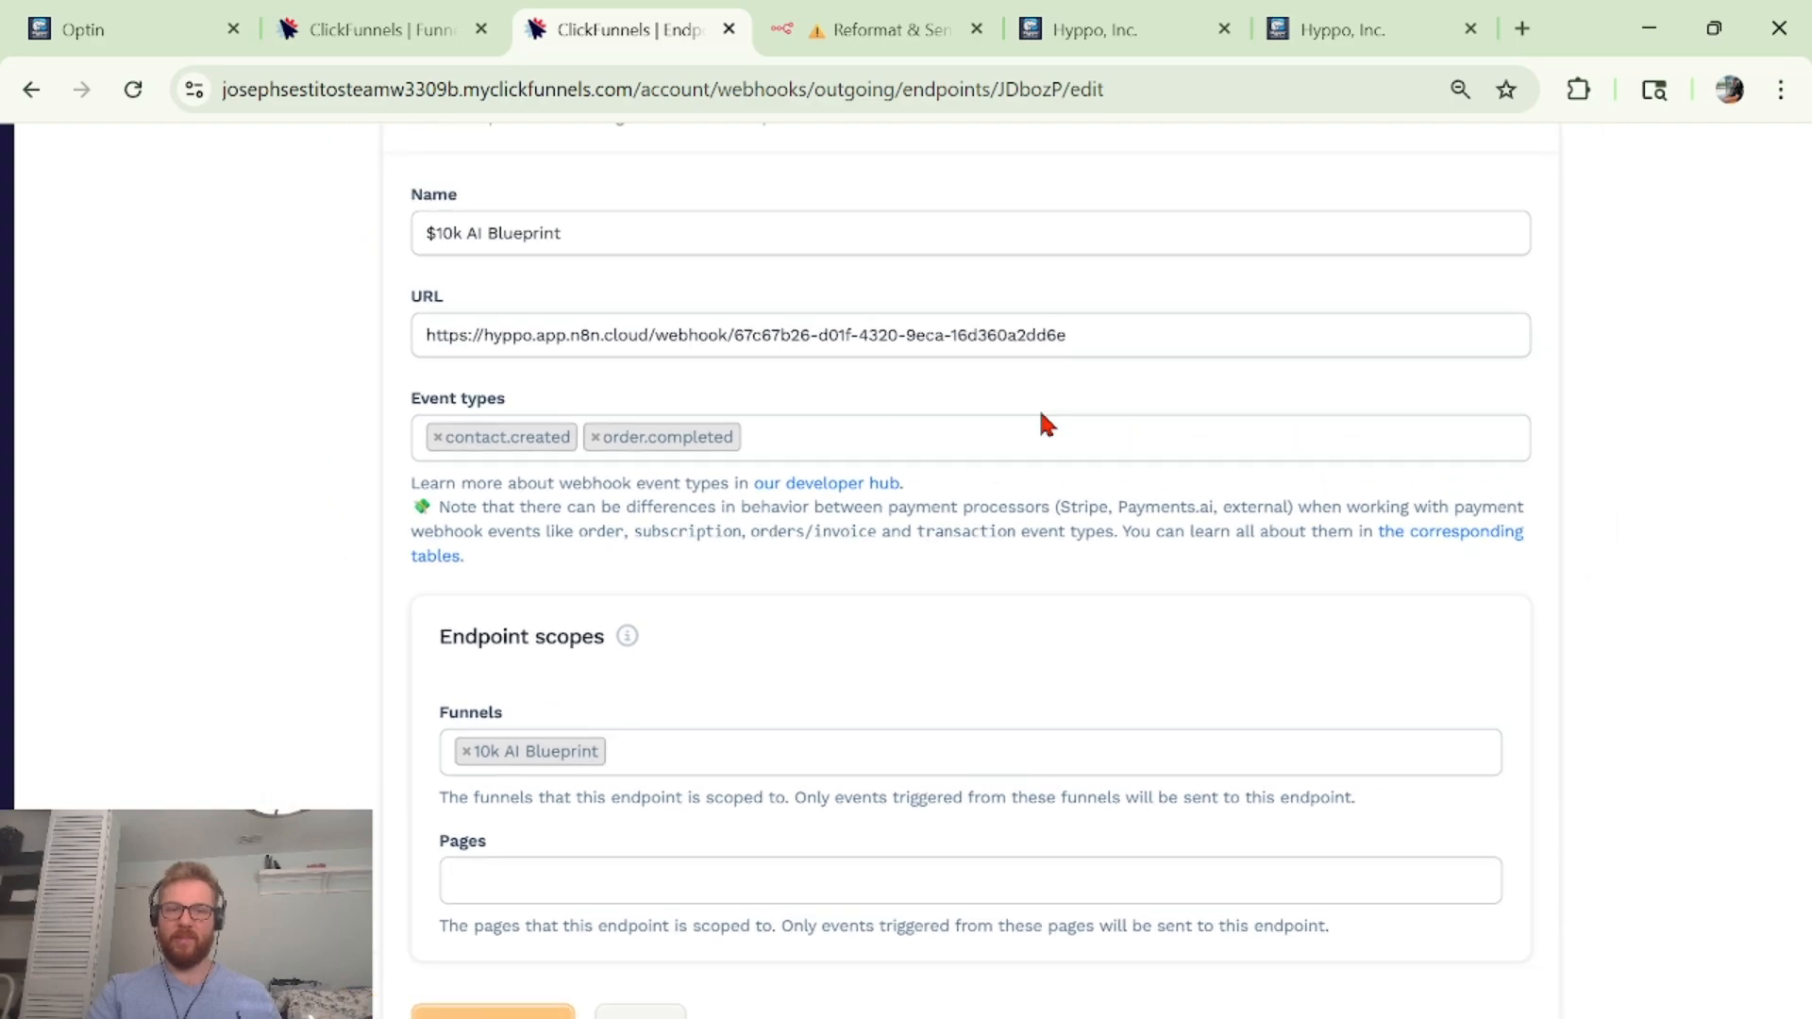
{"action": "key", "text": "ctrl+minus"}
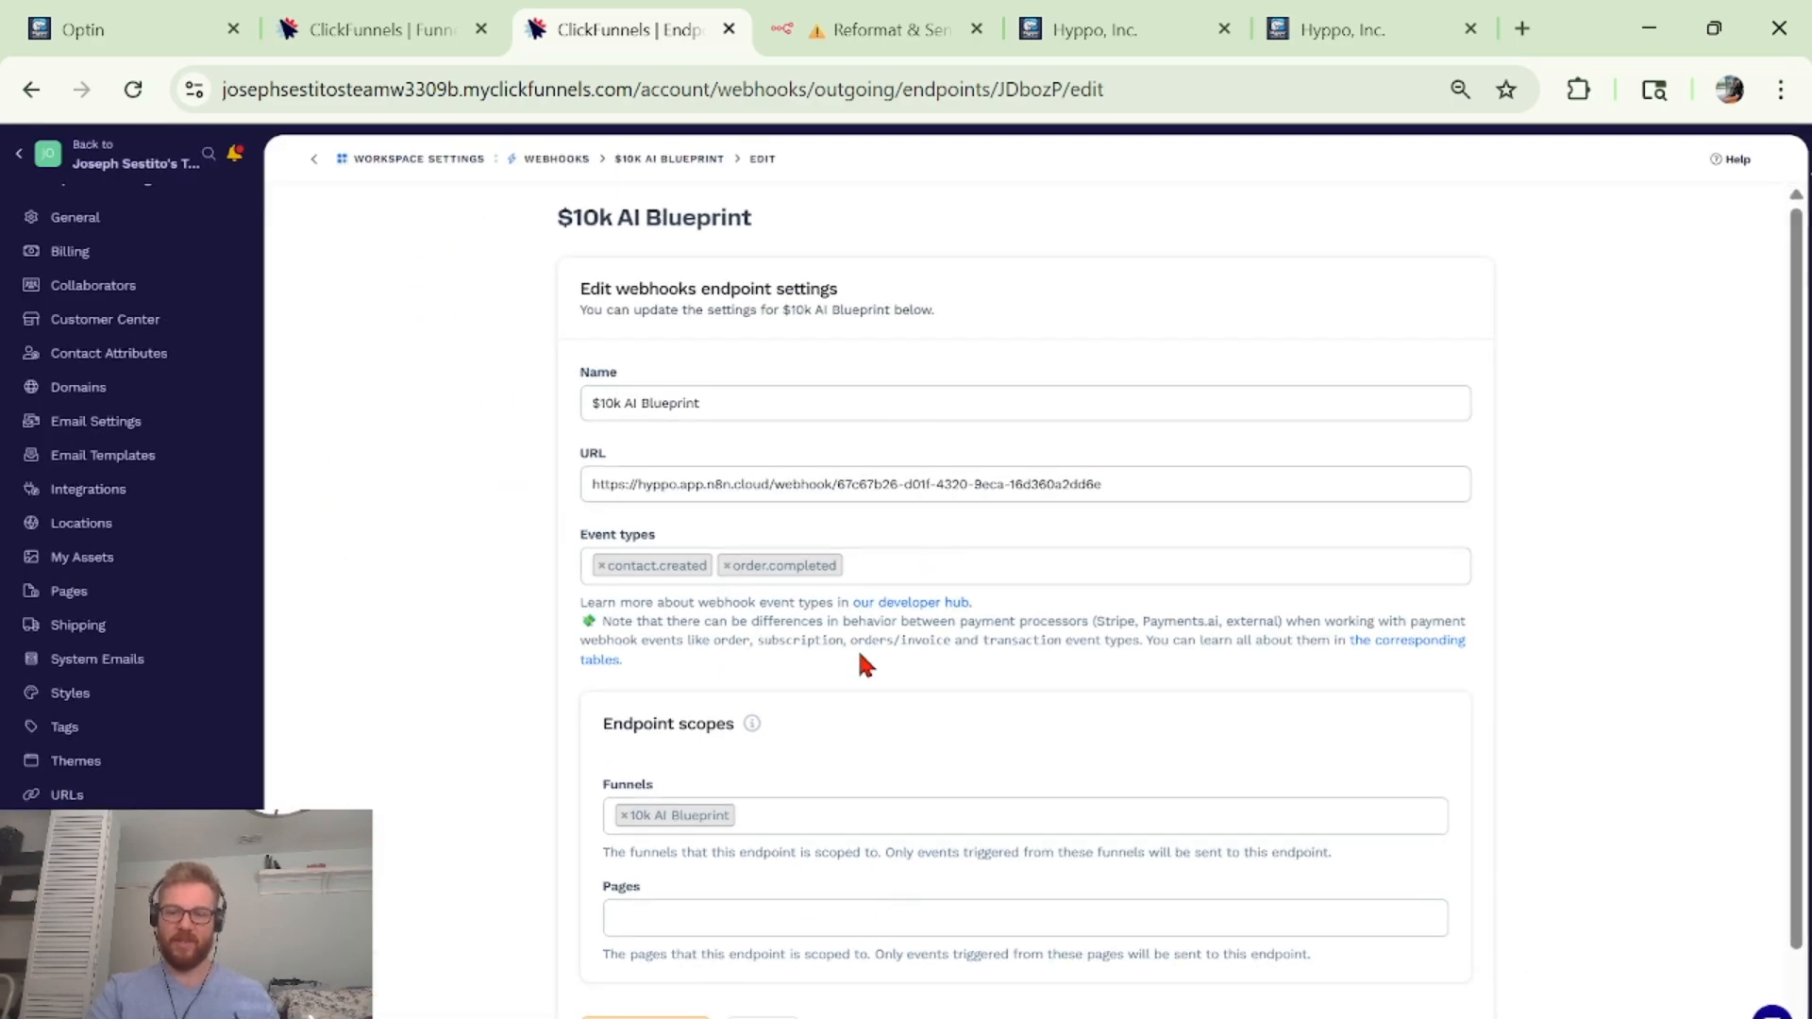
{"action": "key", "text": "ctrl+Tab"}
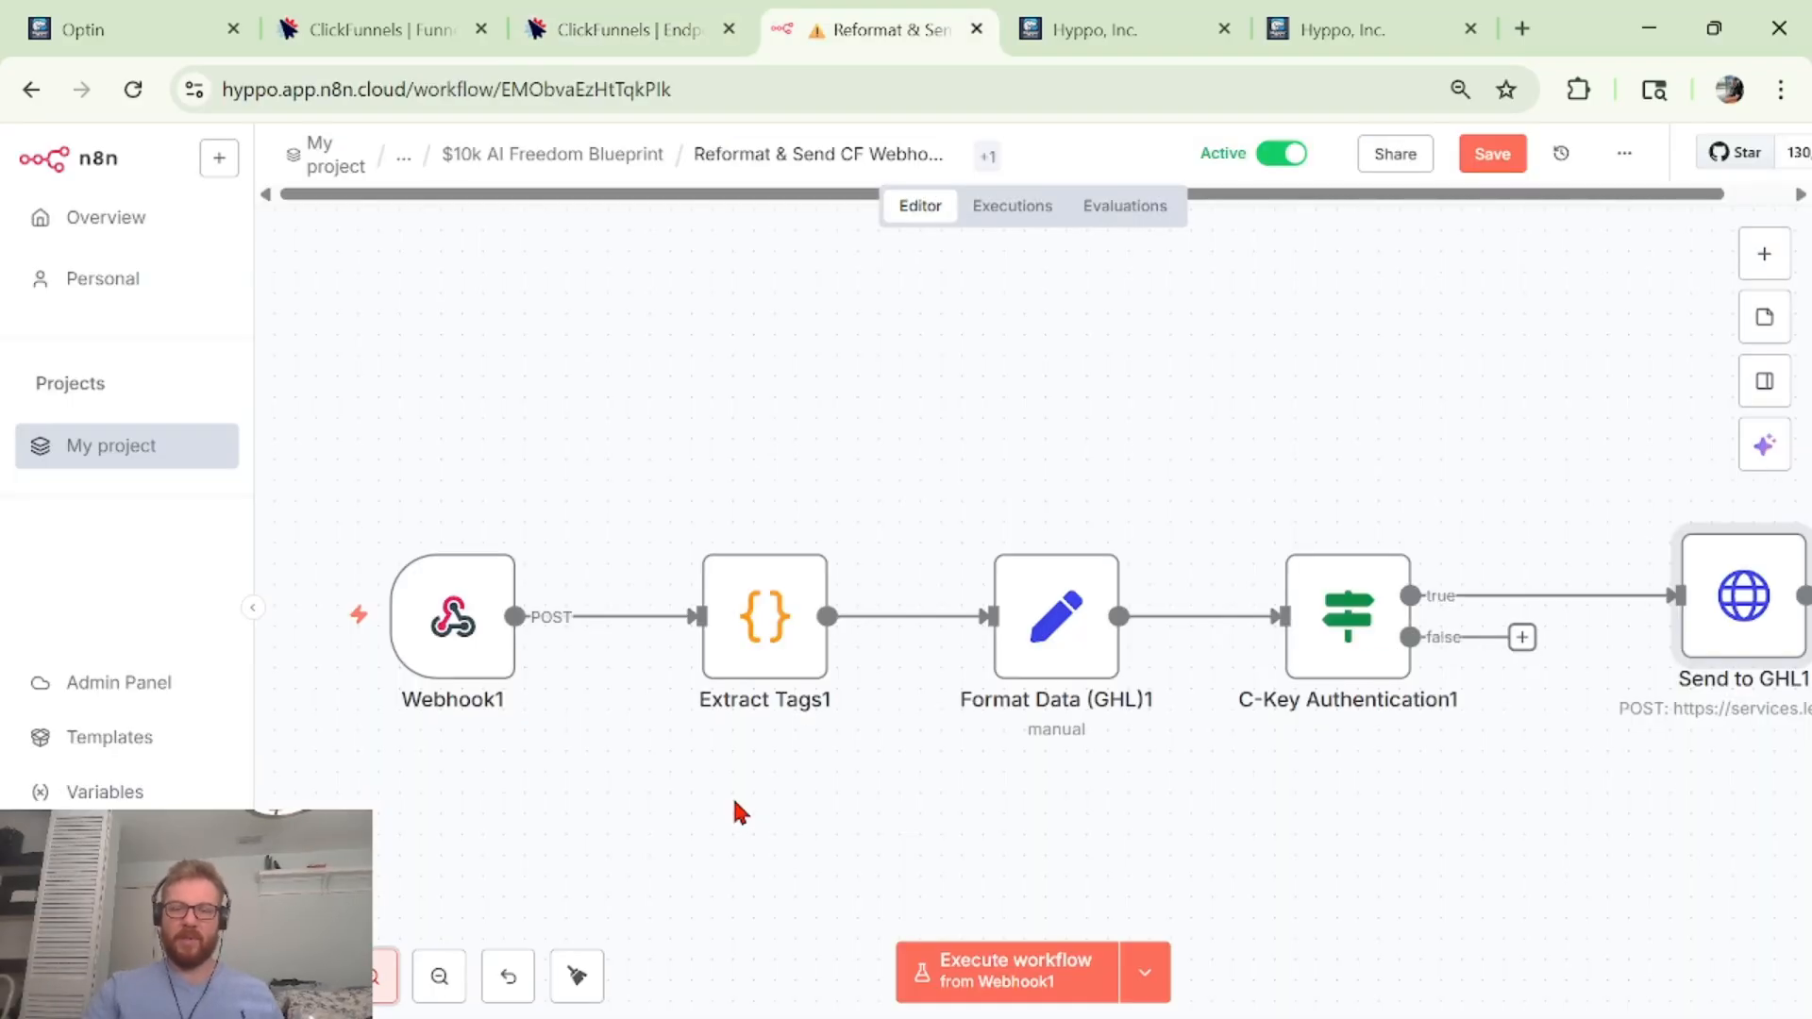
Glance at Webhook1's settings and search the node panel for 'webhoo' without adding anything.
{"action": "scroll", "coordinate": [733, 796], "scroll_direction": "right", "scroll_amount": 1}
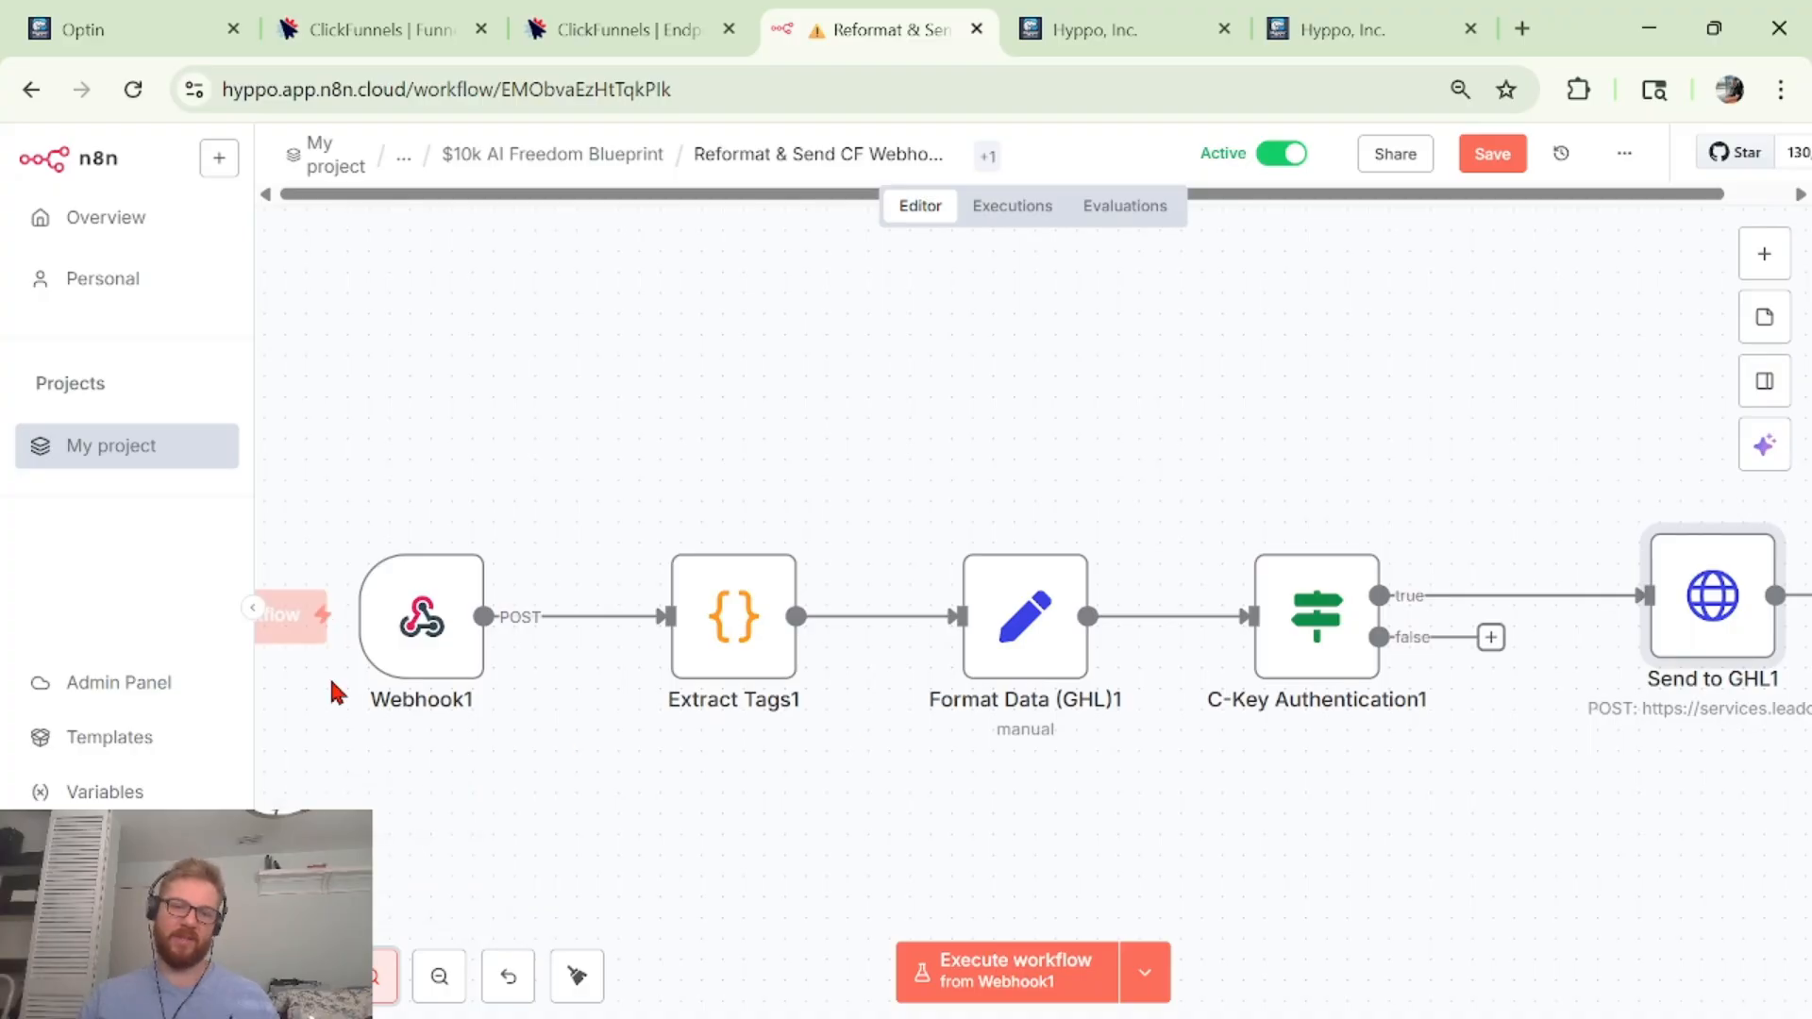
{"action": "mouse_move", "coordinate": [451, 691]}
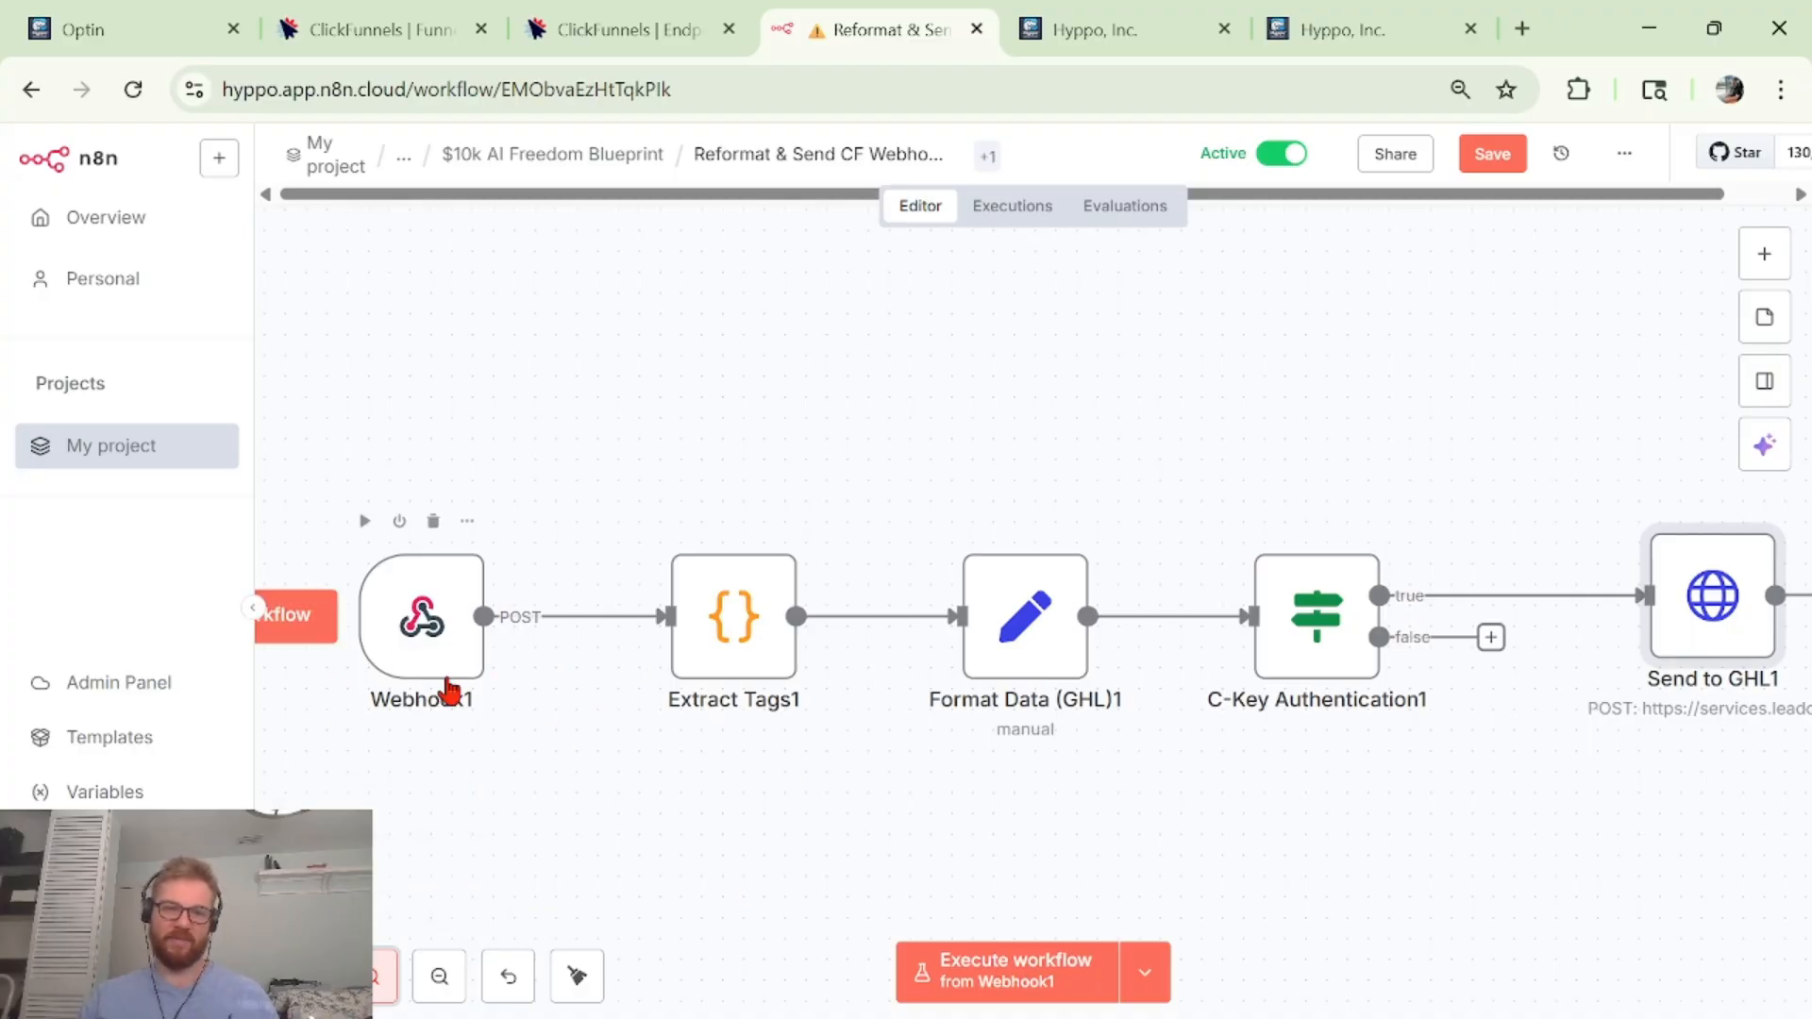
{"action": "double_click", "coordinate": [451, 692]}
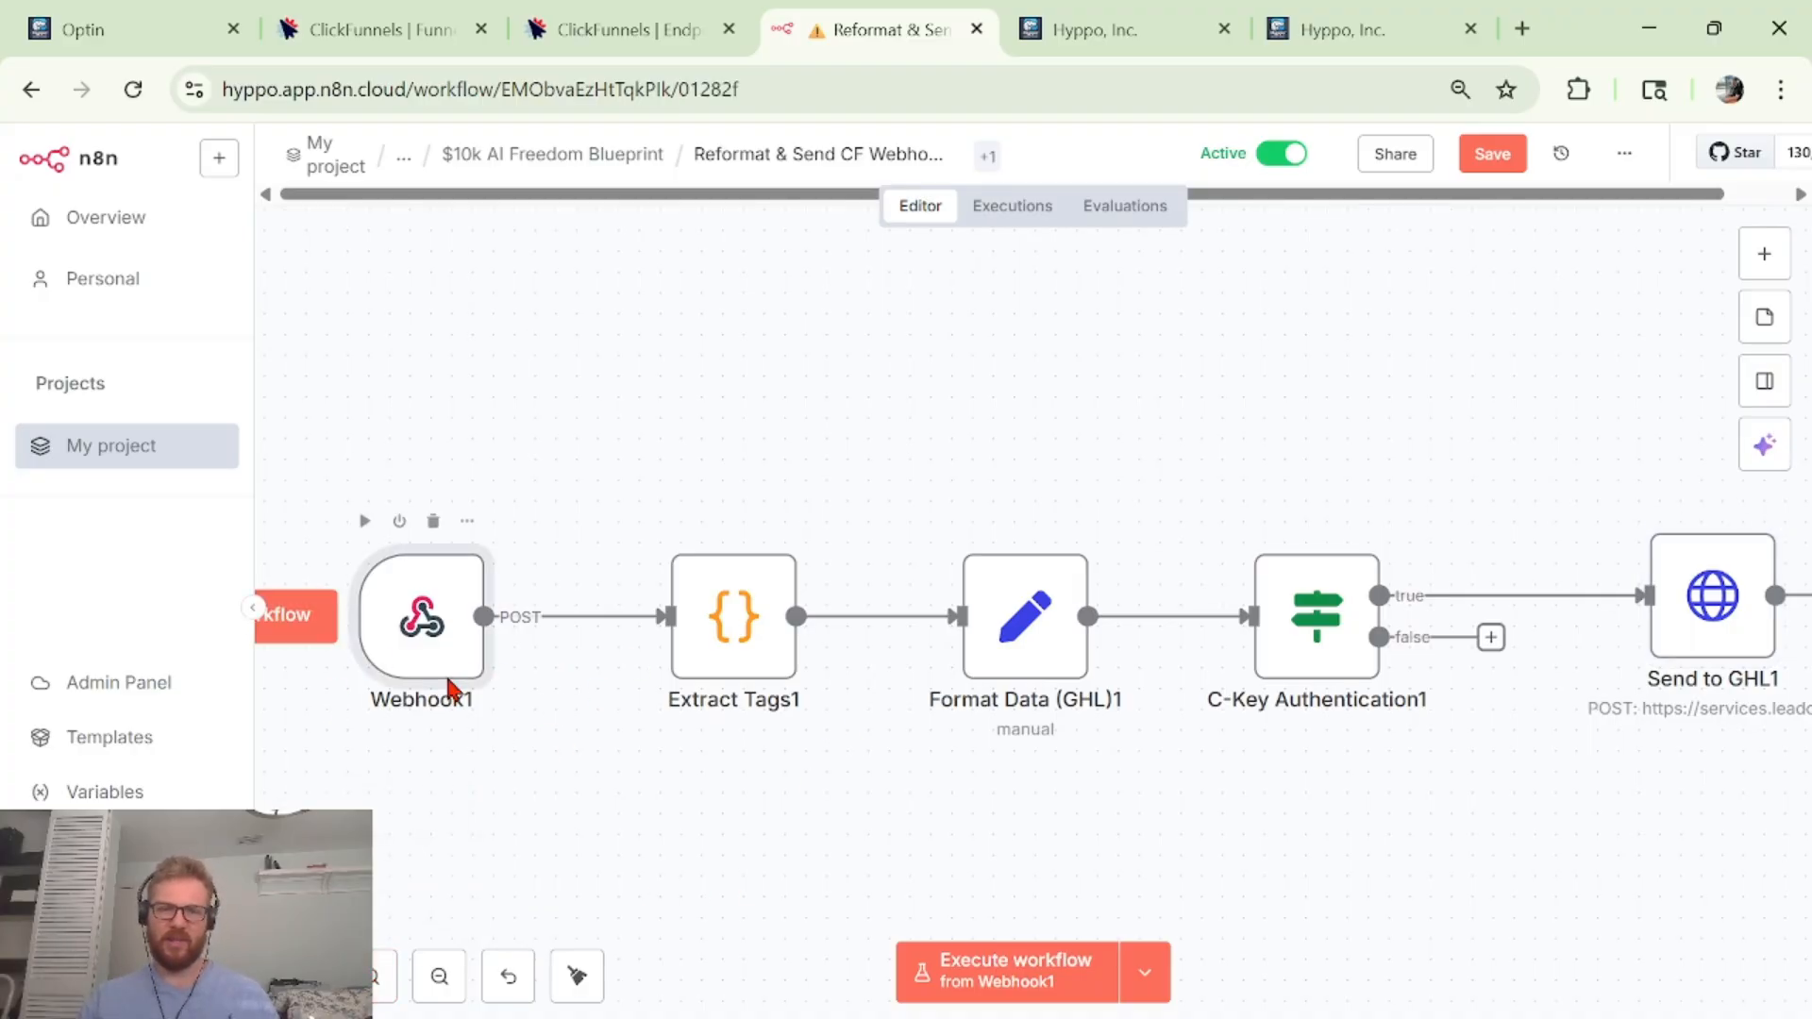
{"action": "left_click", "coordinate": [1212, 187]}
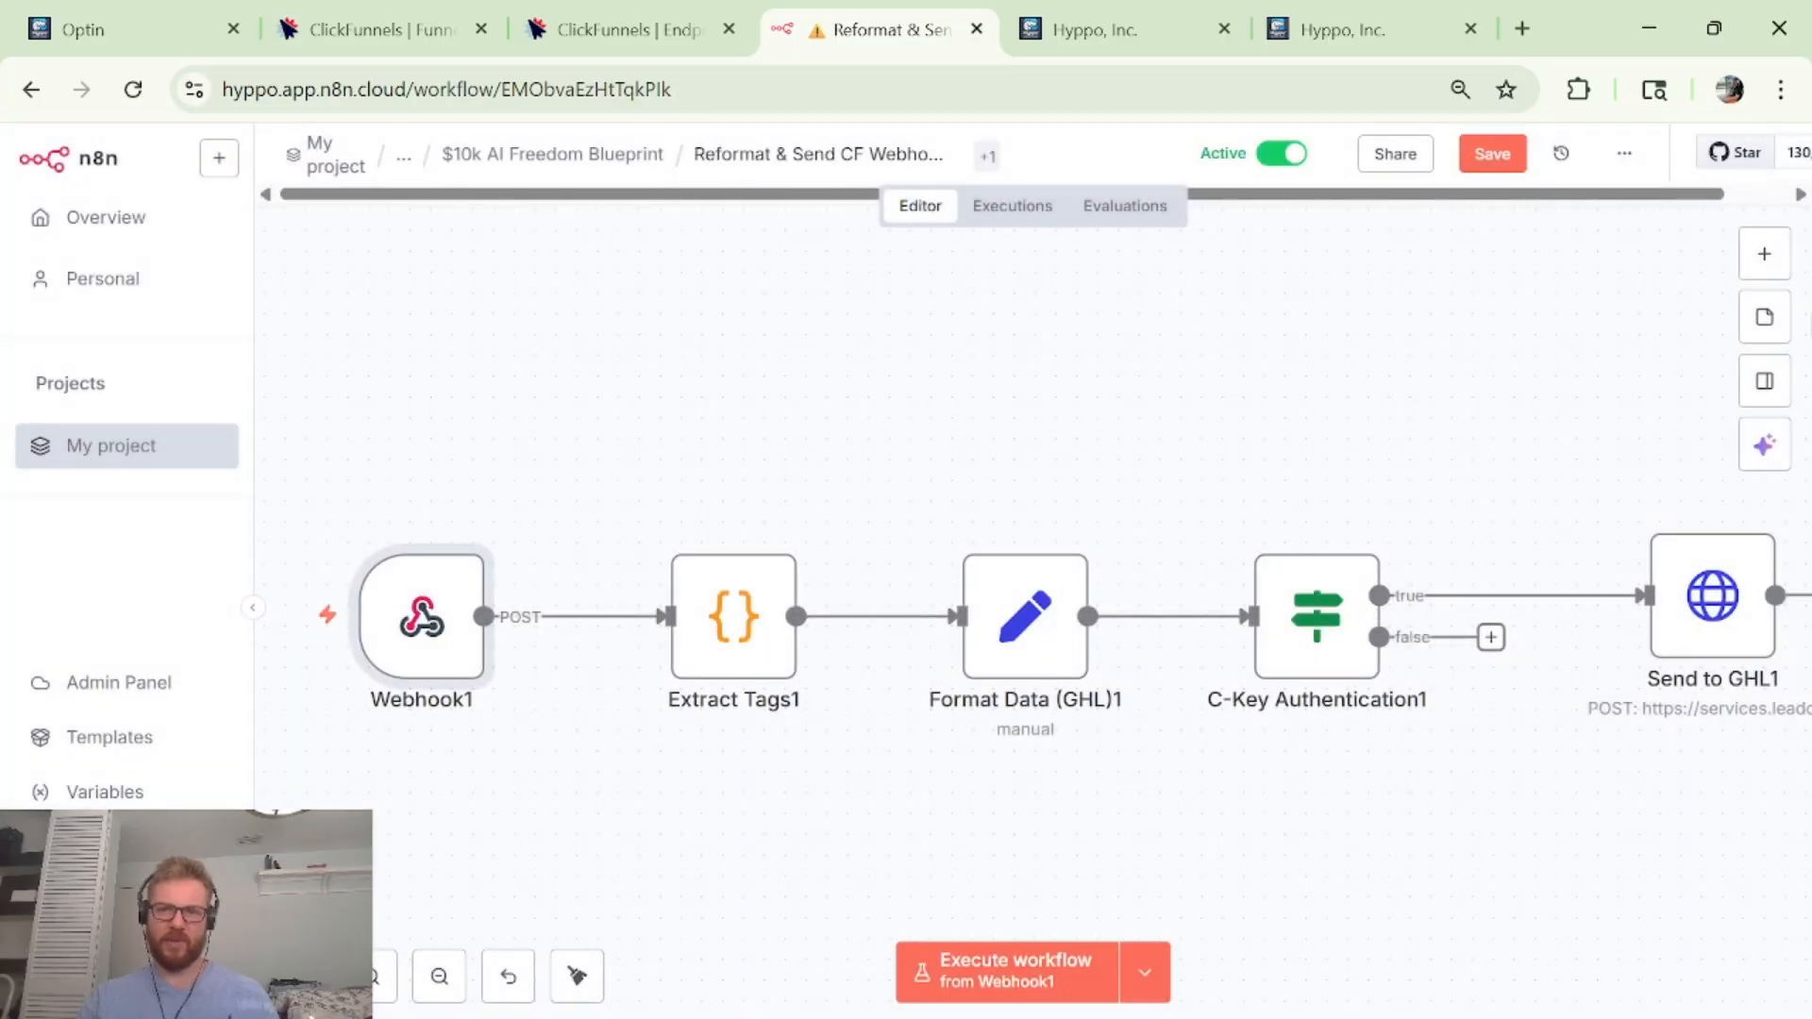
{"action": "left_click", "coordinate": [1764, 253]}
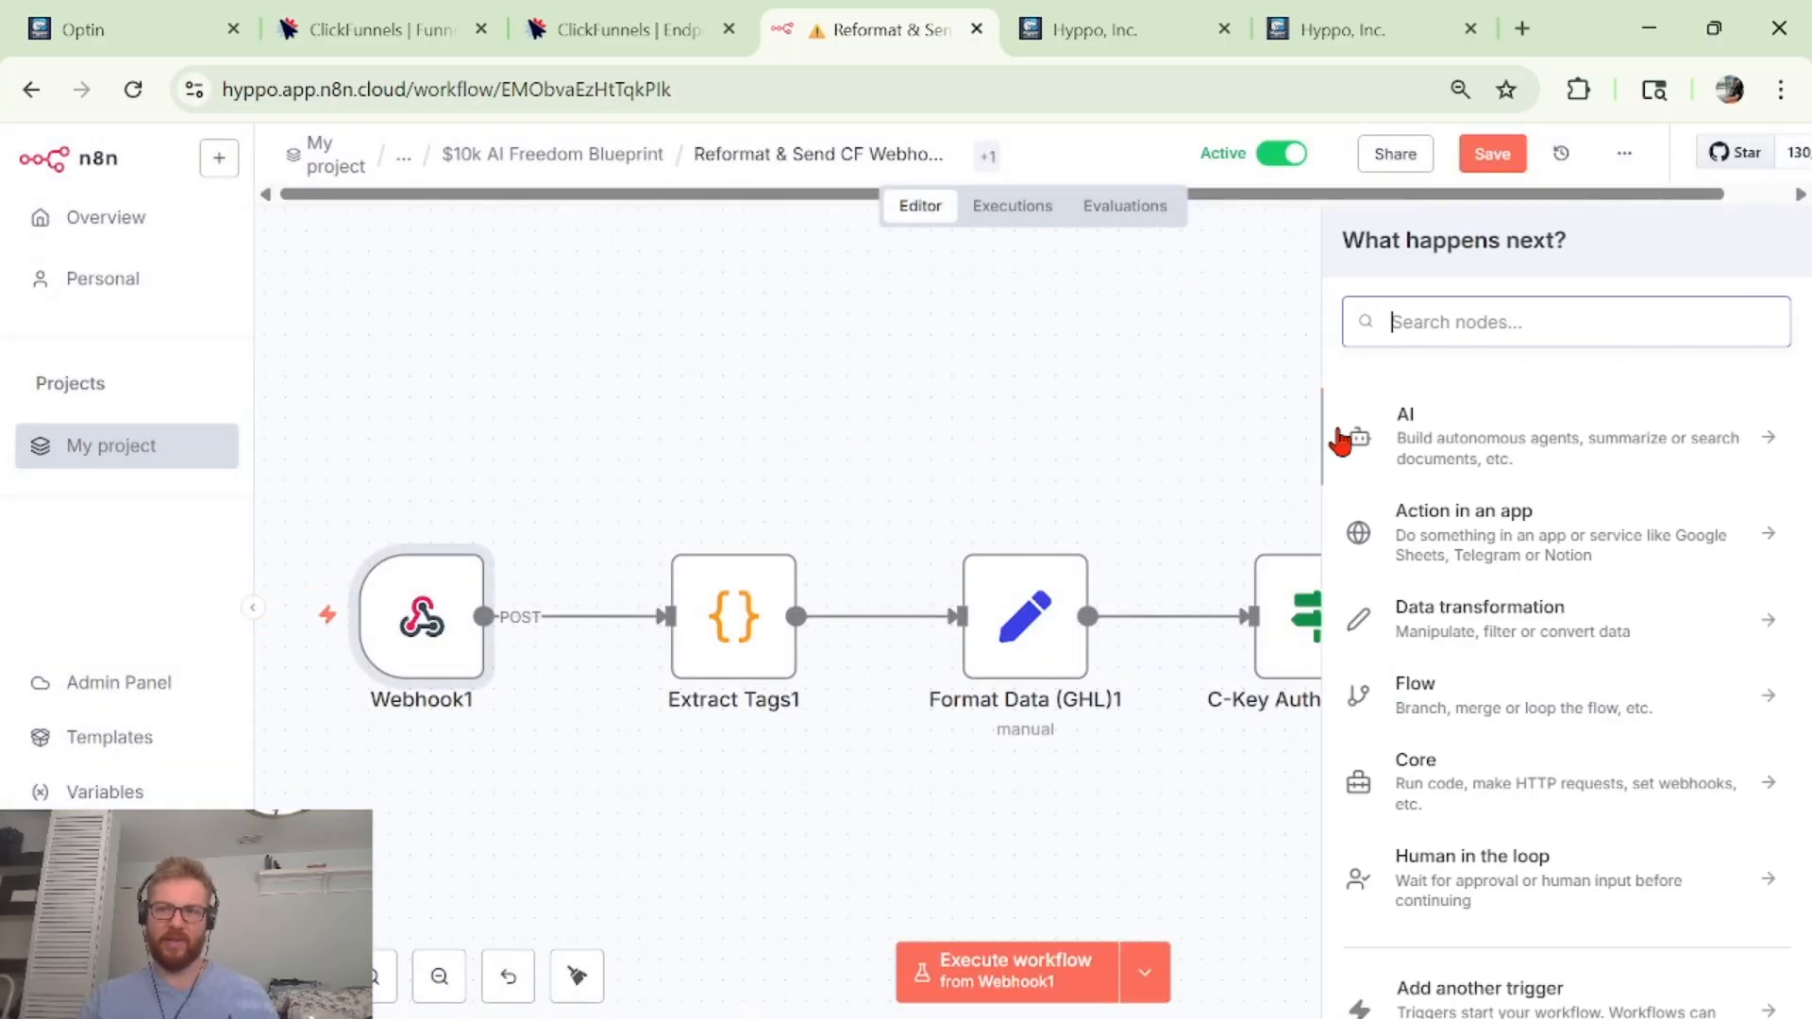
{"action": "left_click", "coordinate": [1201, 354]}
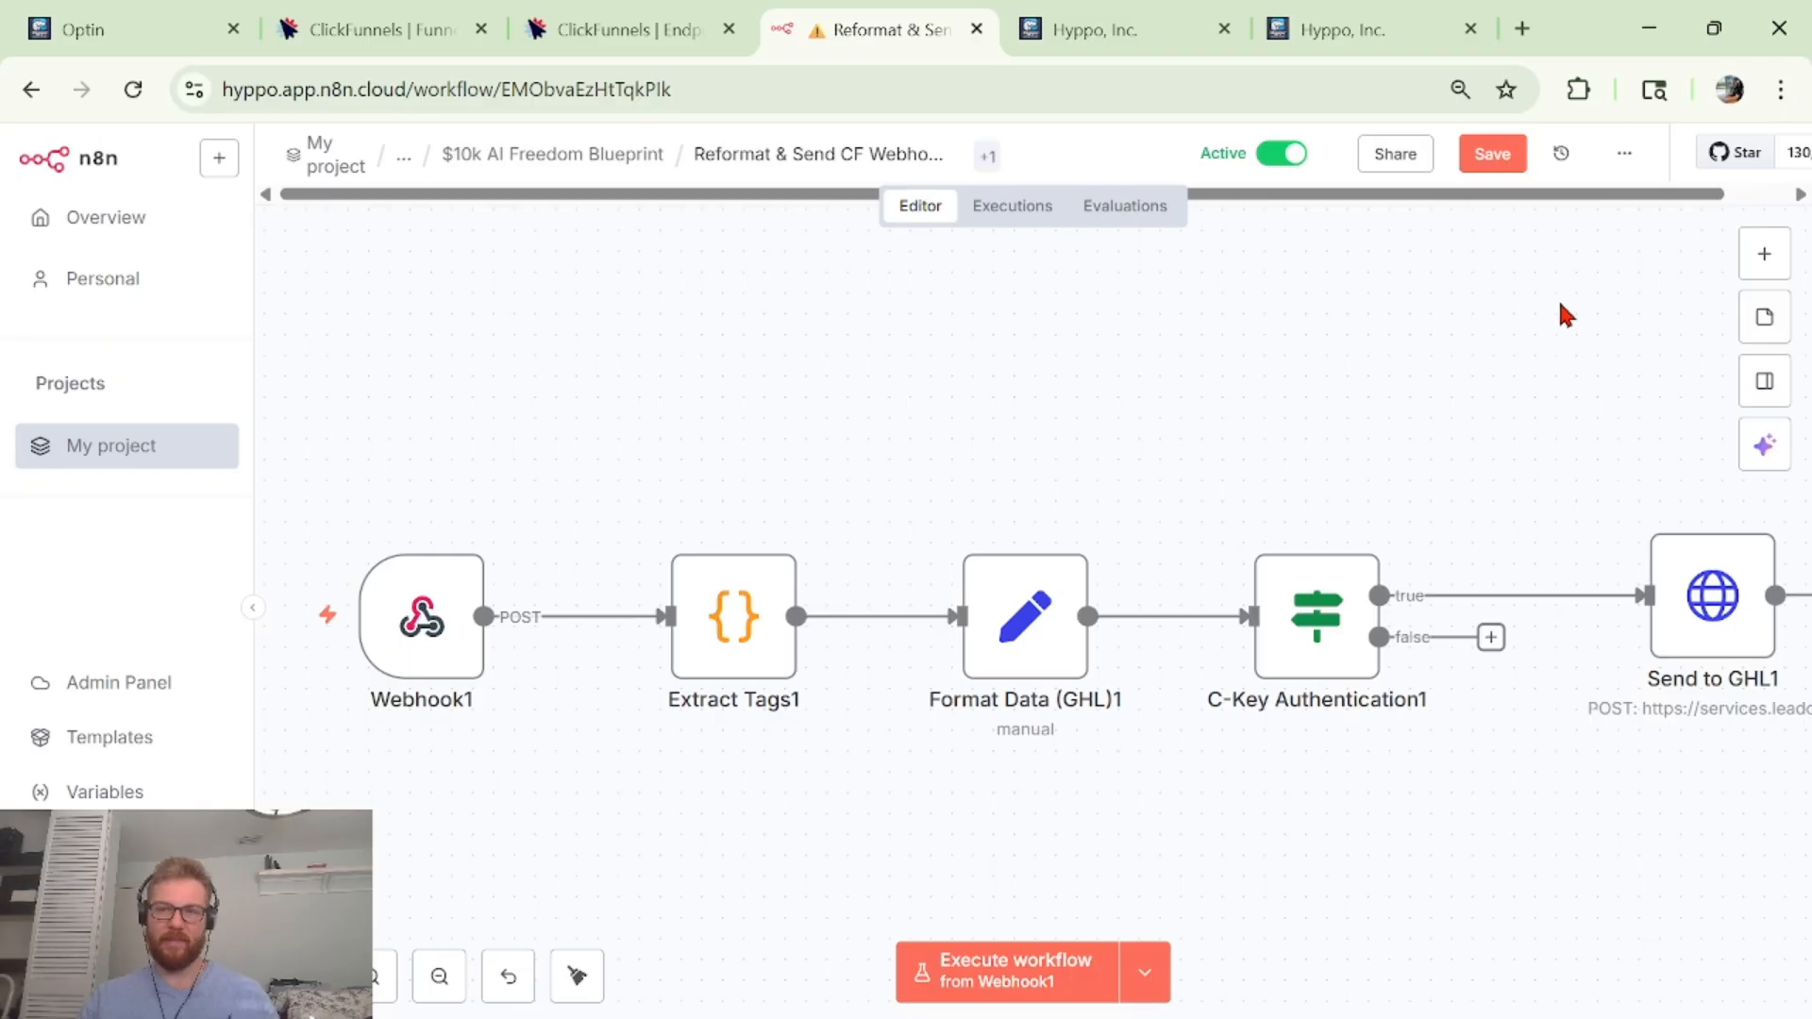
{"action": "left_click", "coordinate": [1765, 266]}
{"action": "type", "text": "webhoo"}
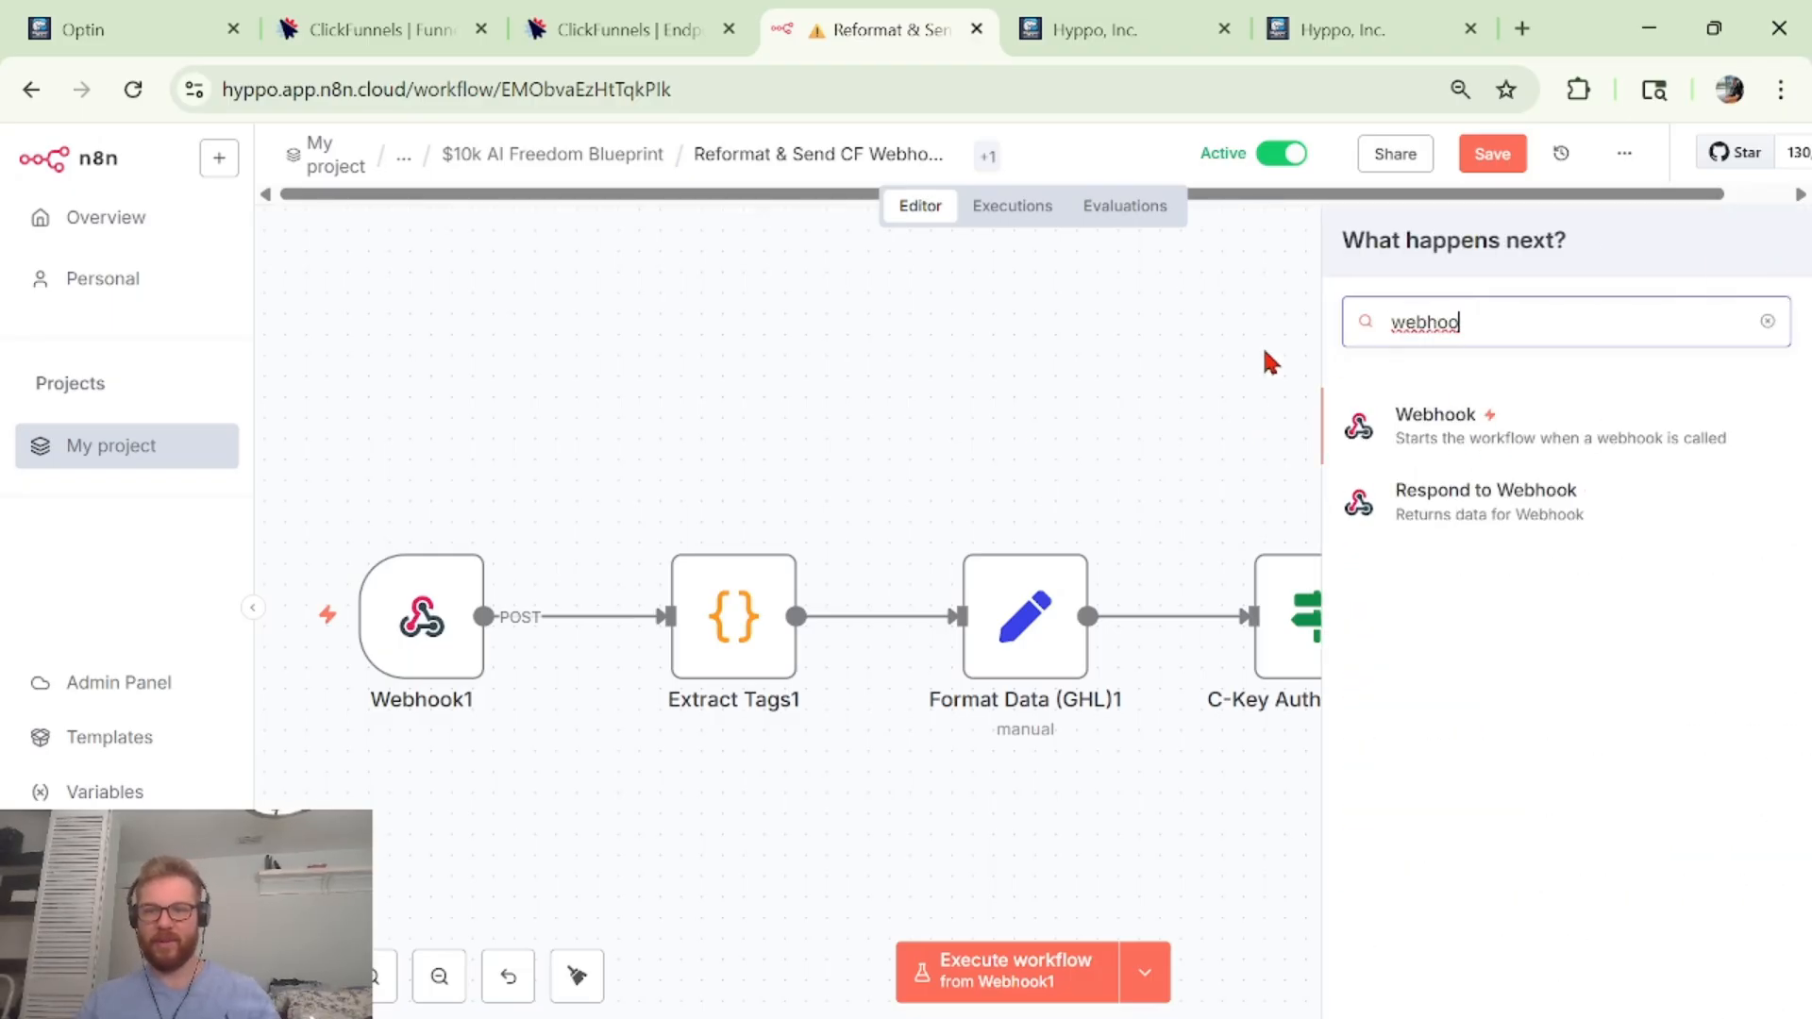
{"action": "left_click", "coordinate": [444, 644]}
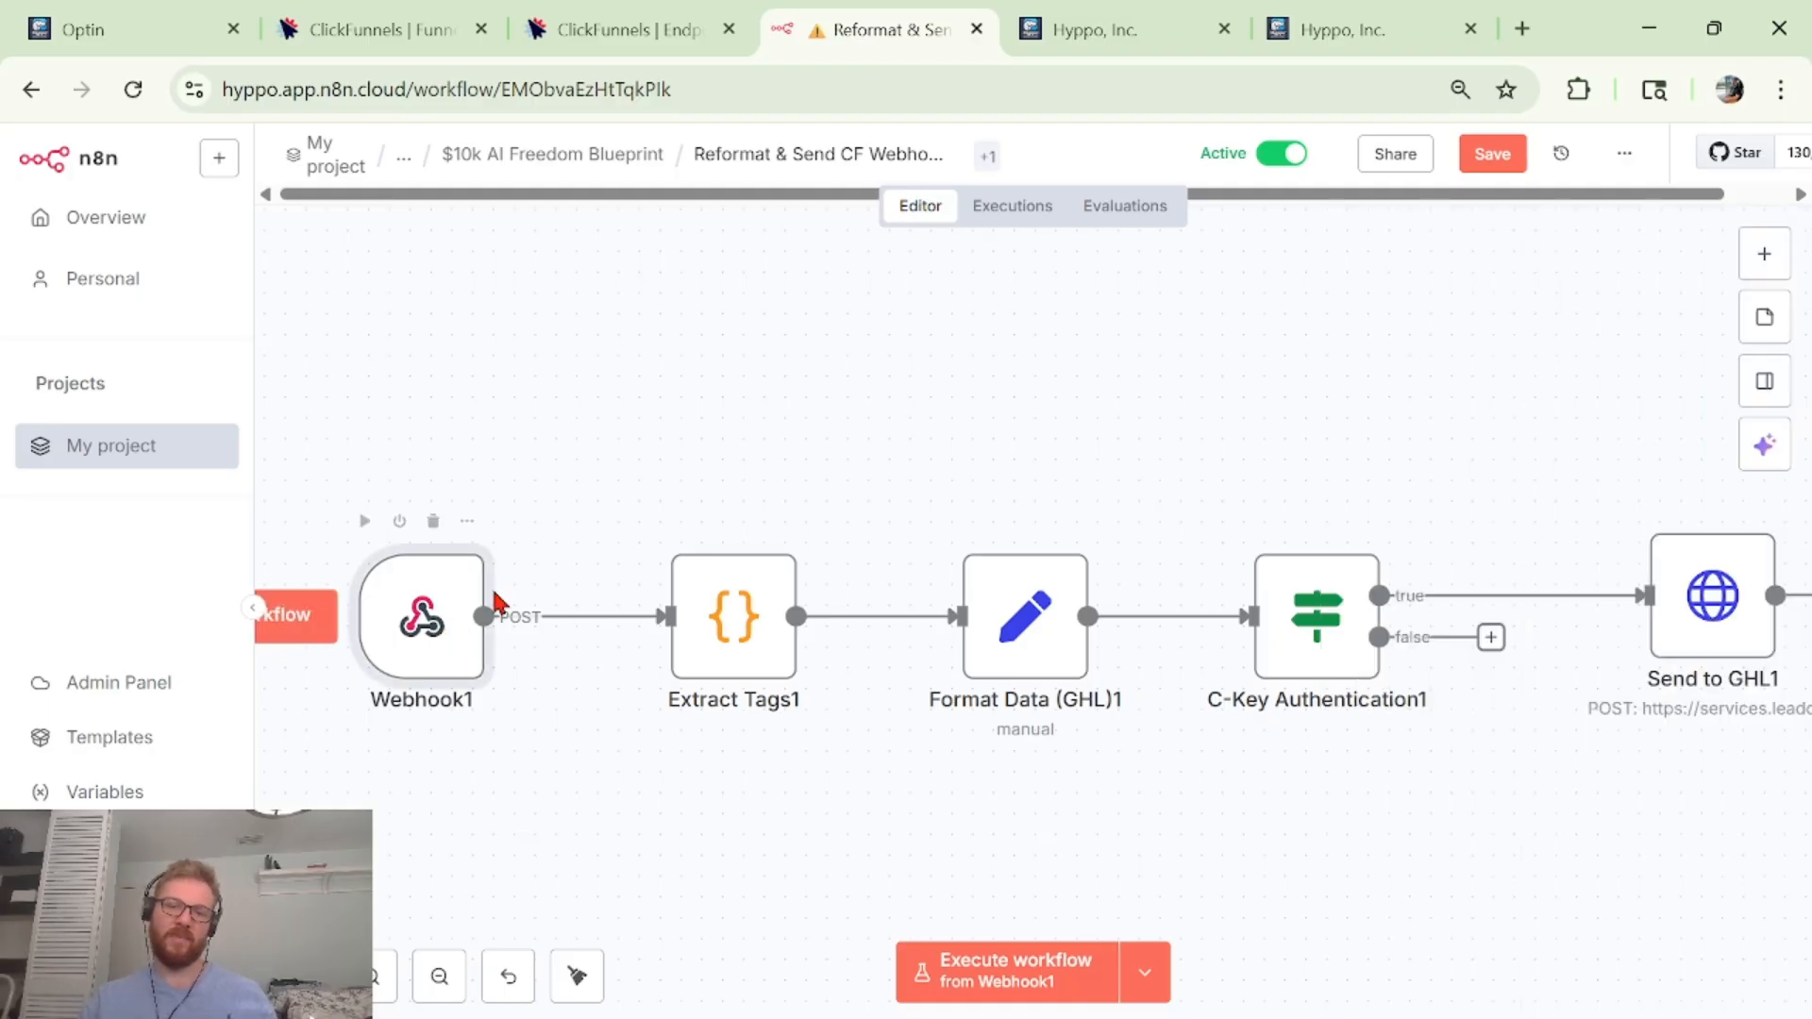
View Webhook1's Production URL and HTTP Method list, leaving POST unchanged.
{"action": "double_click", "coordinate": [432, 625]}
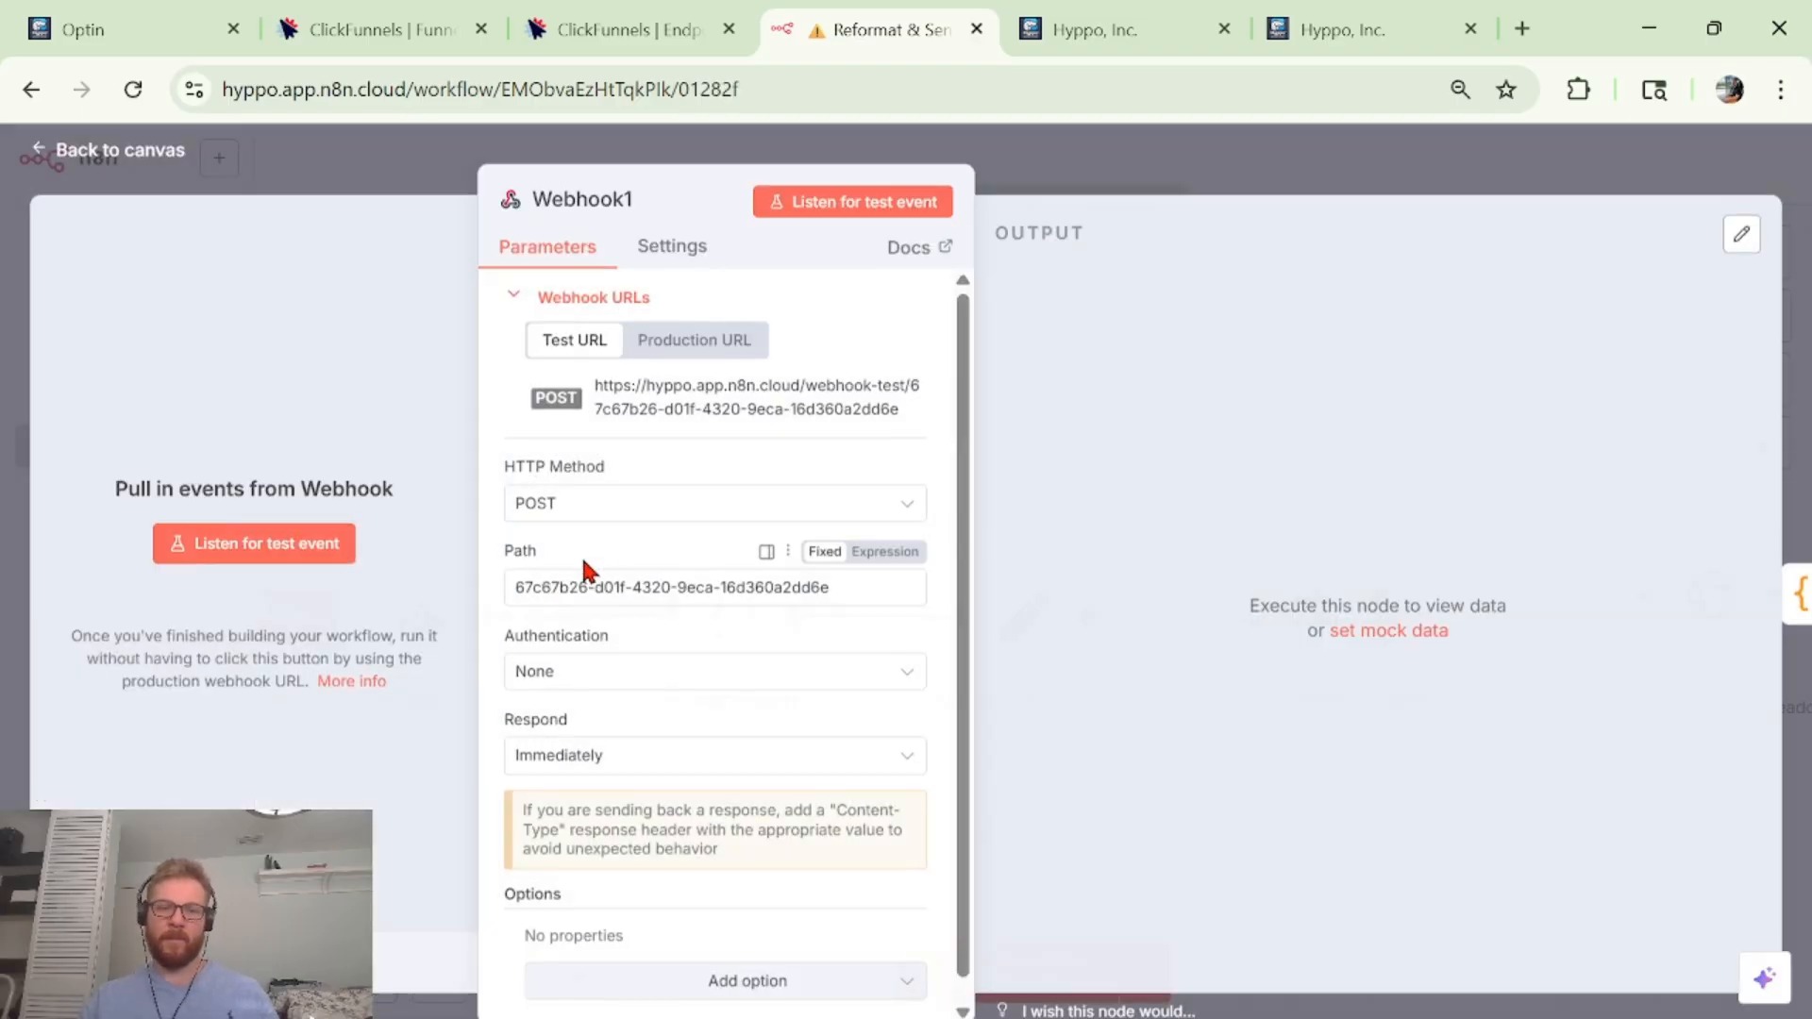
{"action": "left_click", "coordinate": [731, 342]}
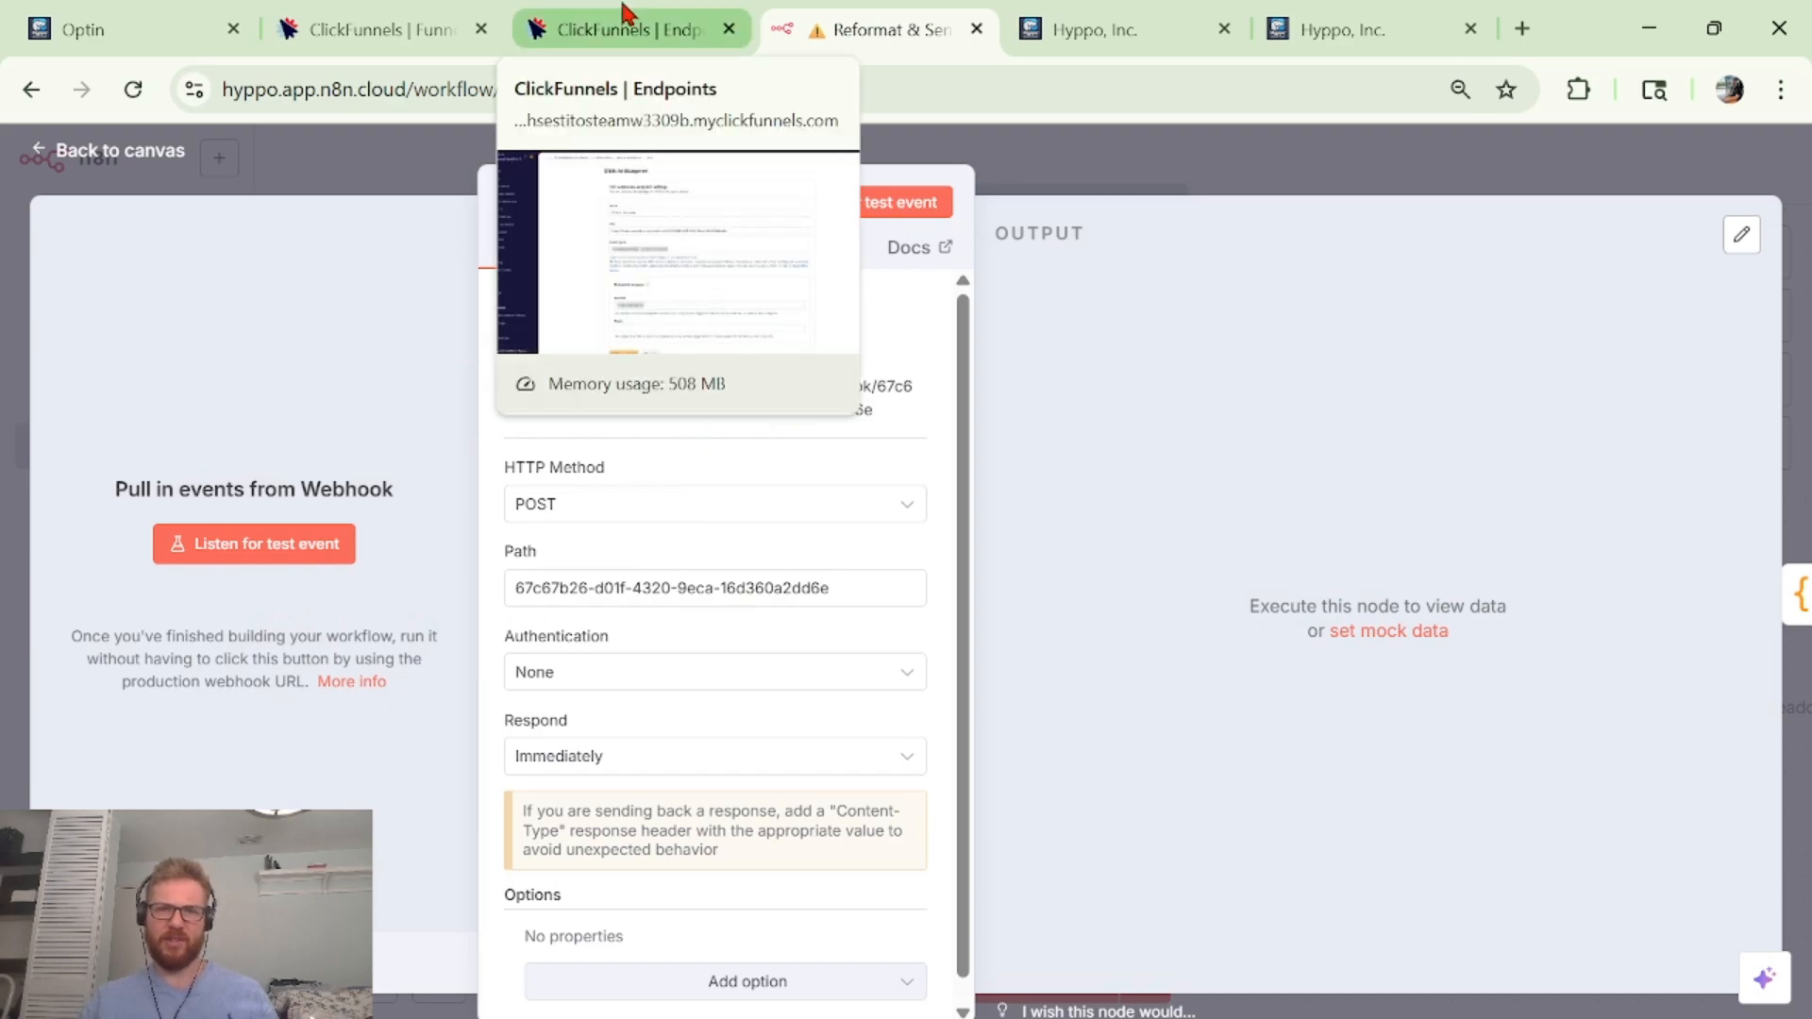
{"action": "left_click", "coordinate": [1154, 171]}
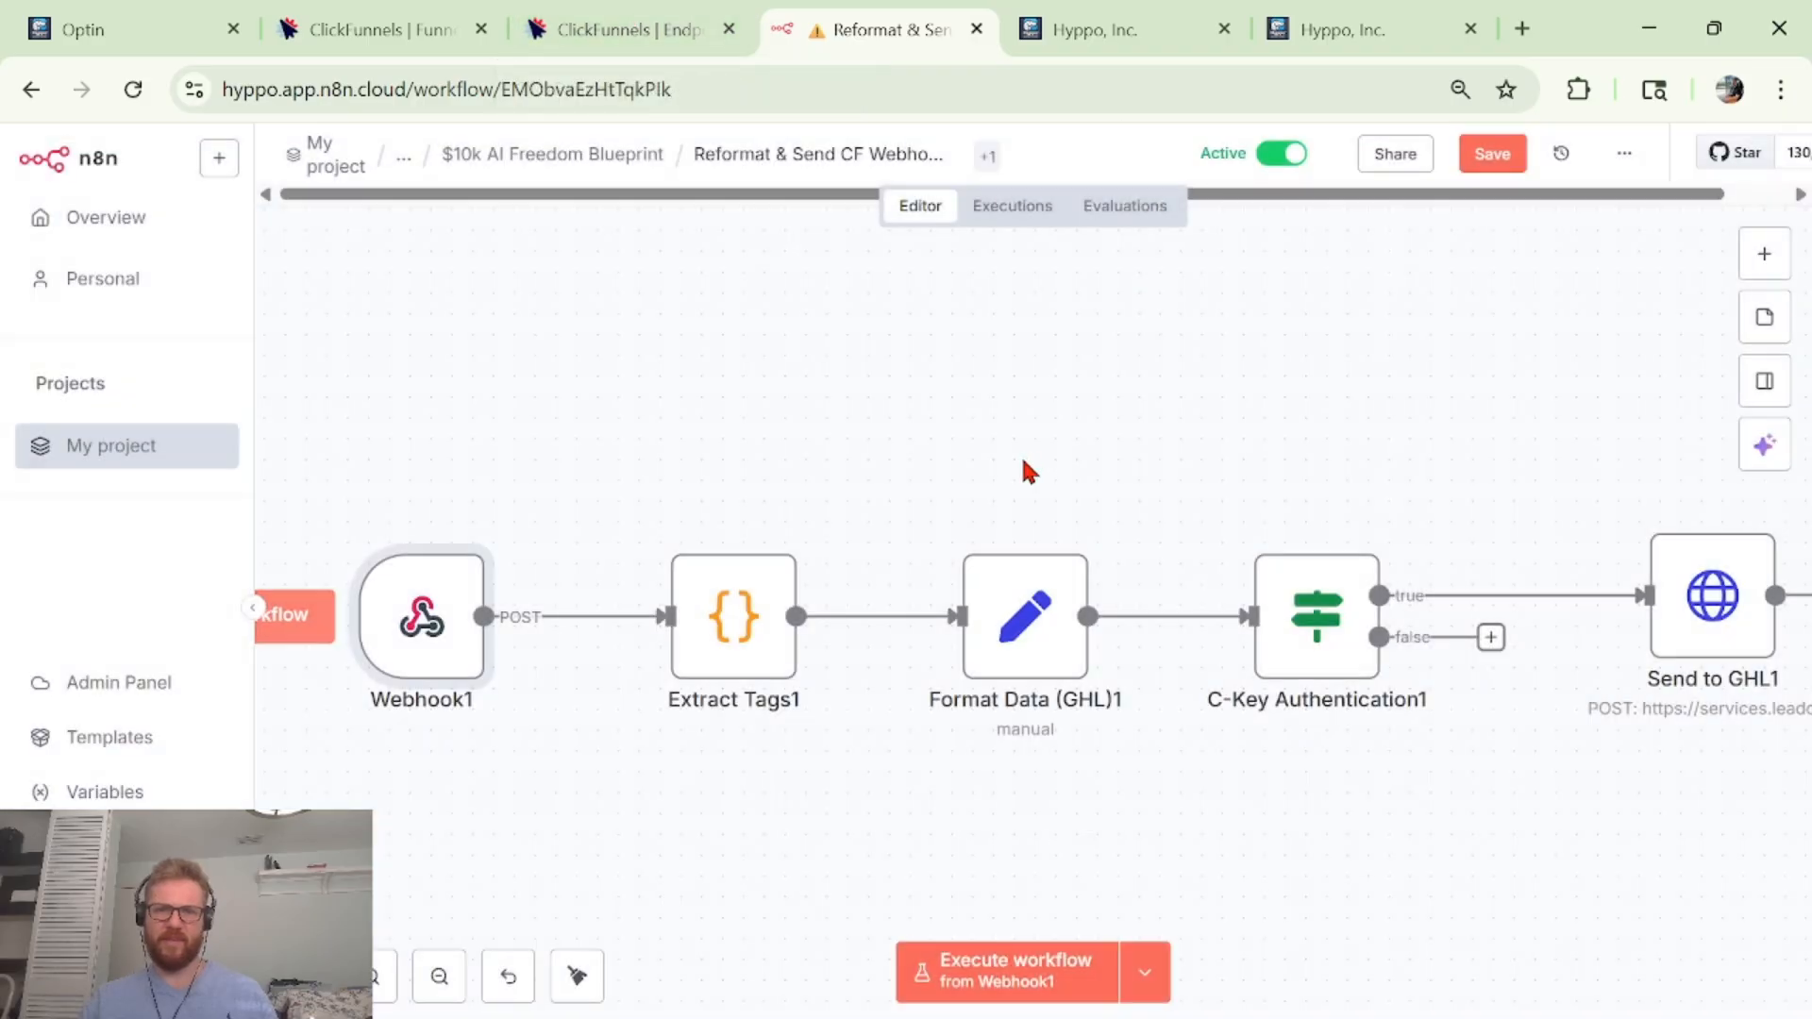
{"action": "double_click", "coordinate": [465, 667]}
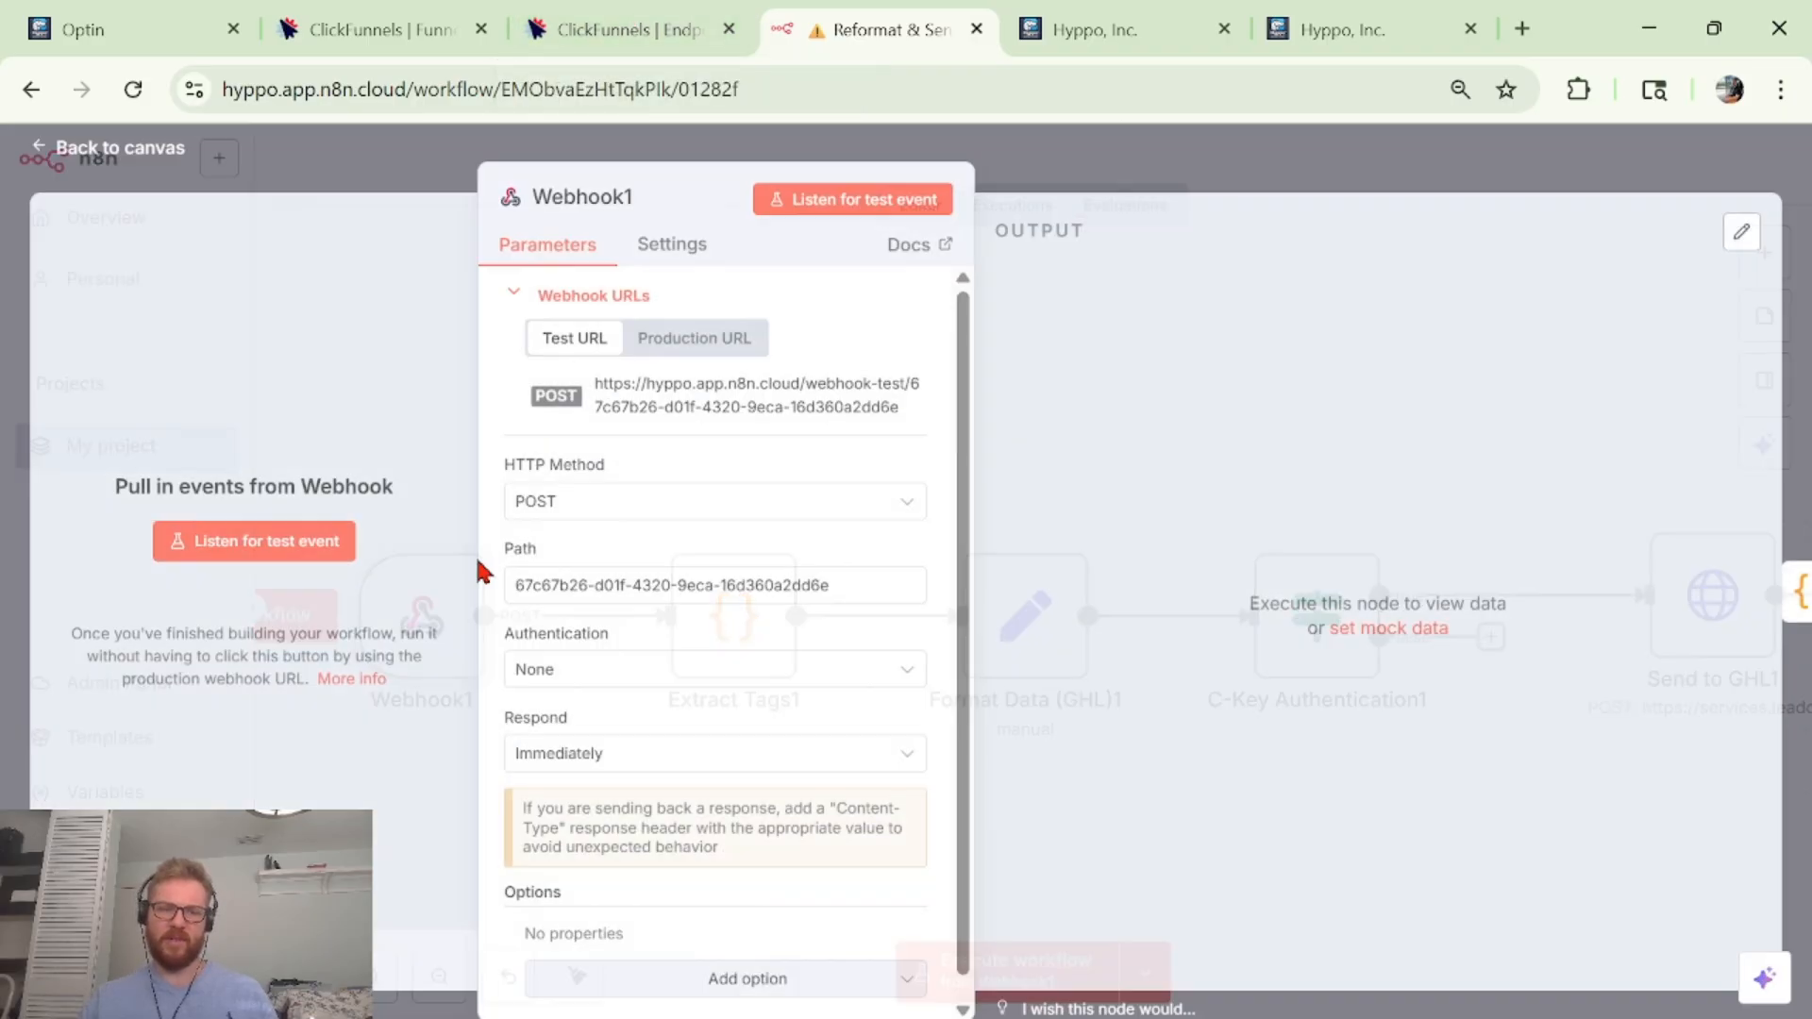
{"action": "left_click", "coordinate": [562, 501]}
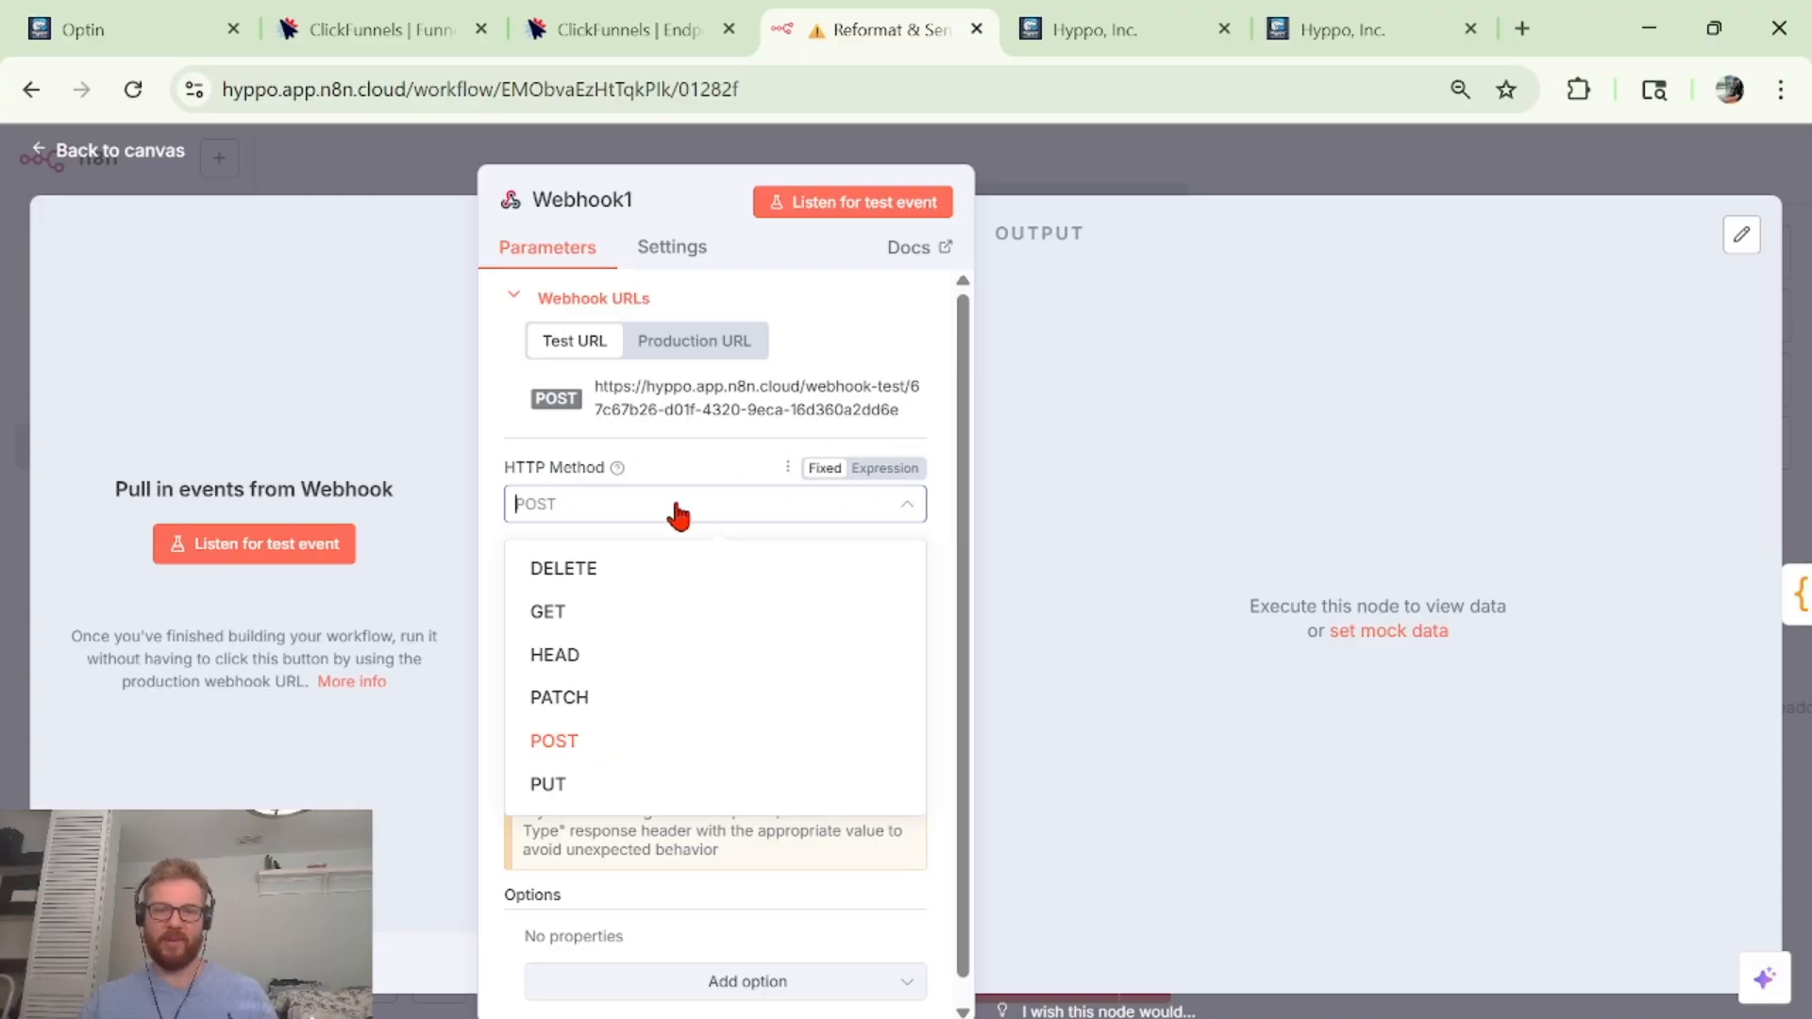
{"action": "left_click", "coordinate": [1026, 181]}
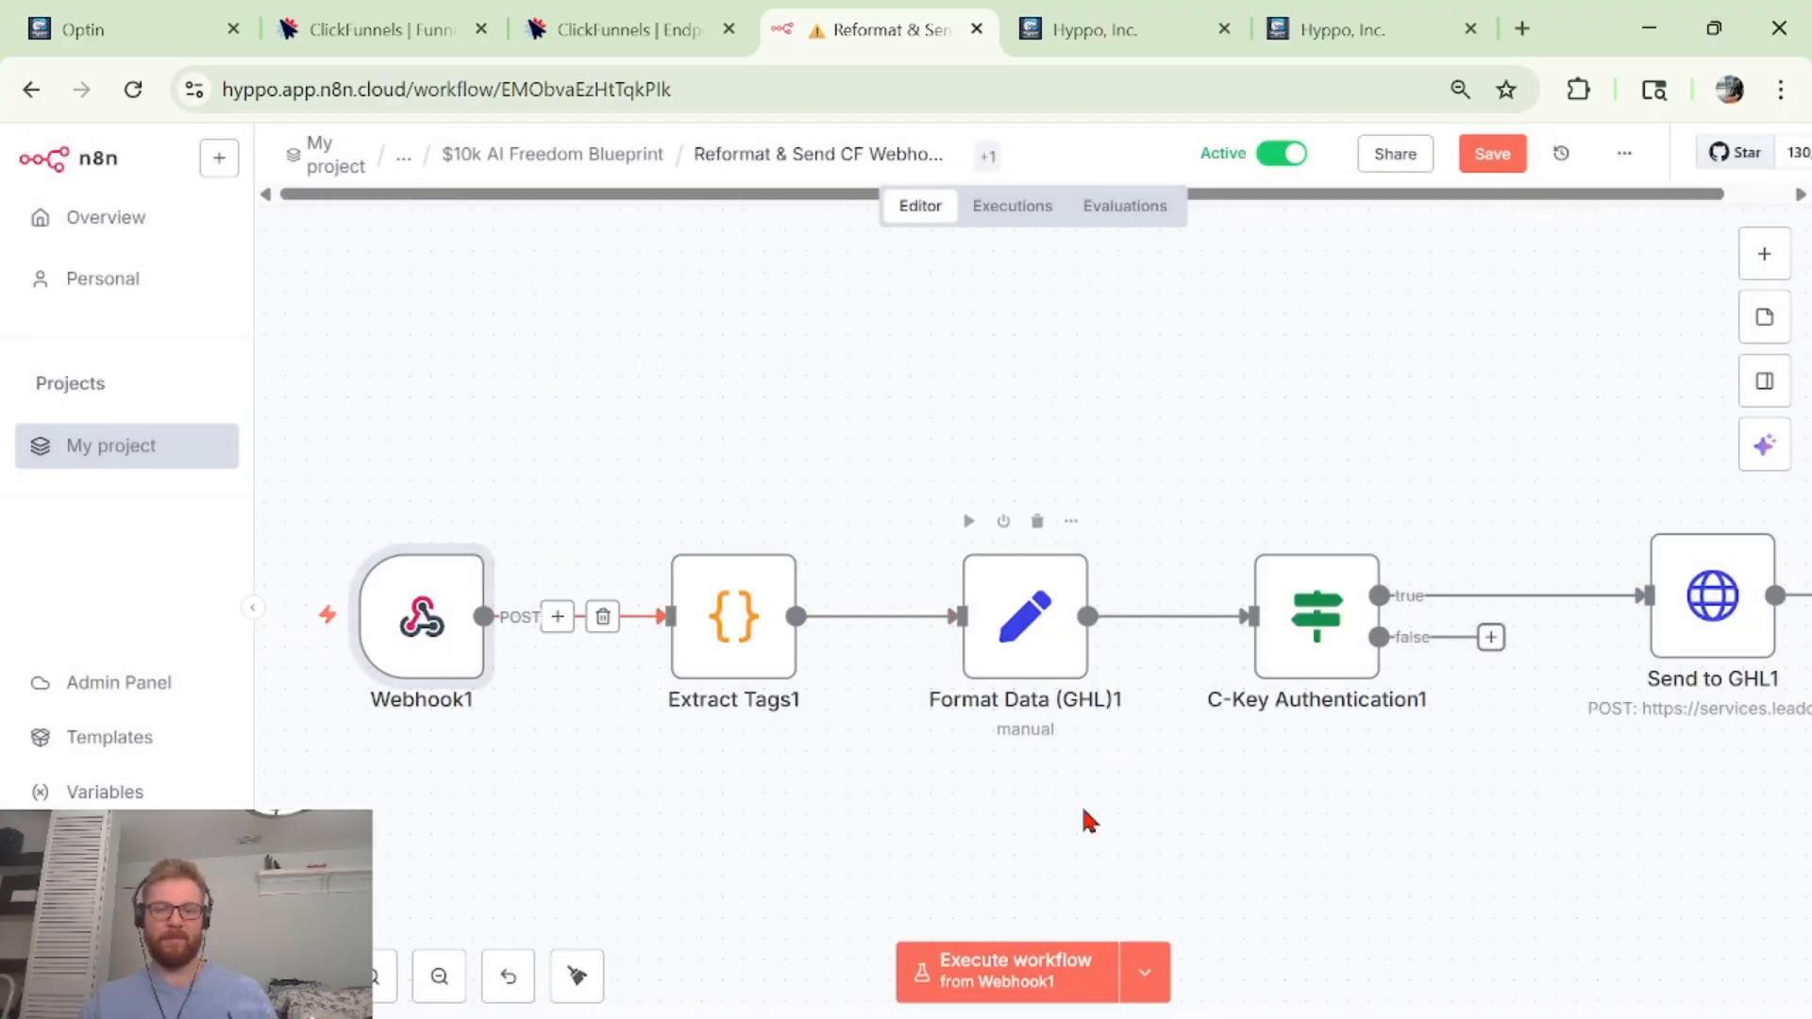
Search the node panel for 'co', then dismiss it by selecting Extract Tags1.
{"action": "left_click", "coordinate": [1779, 276]}
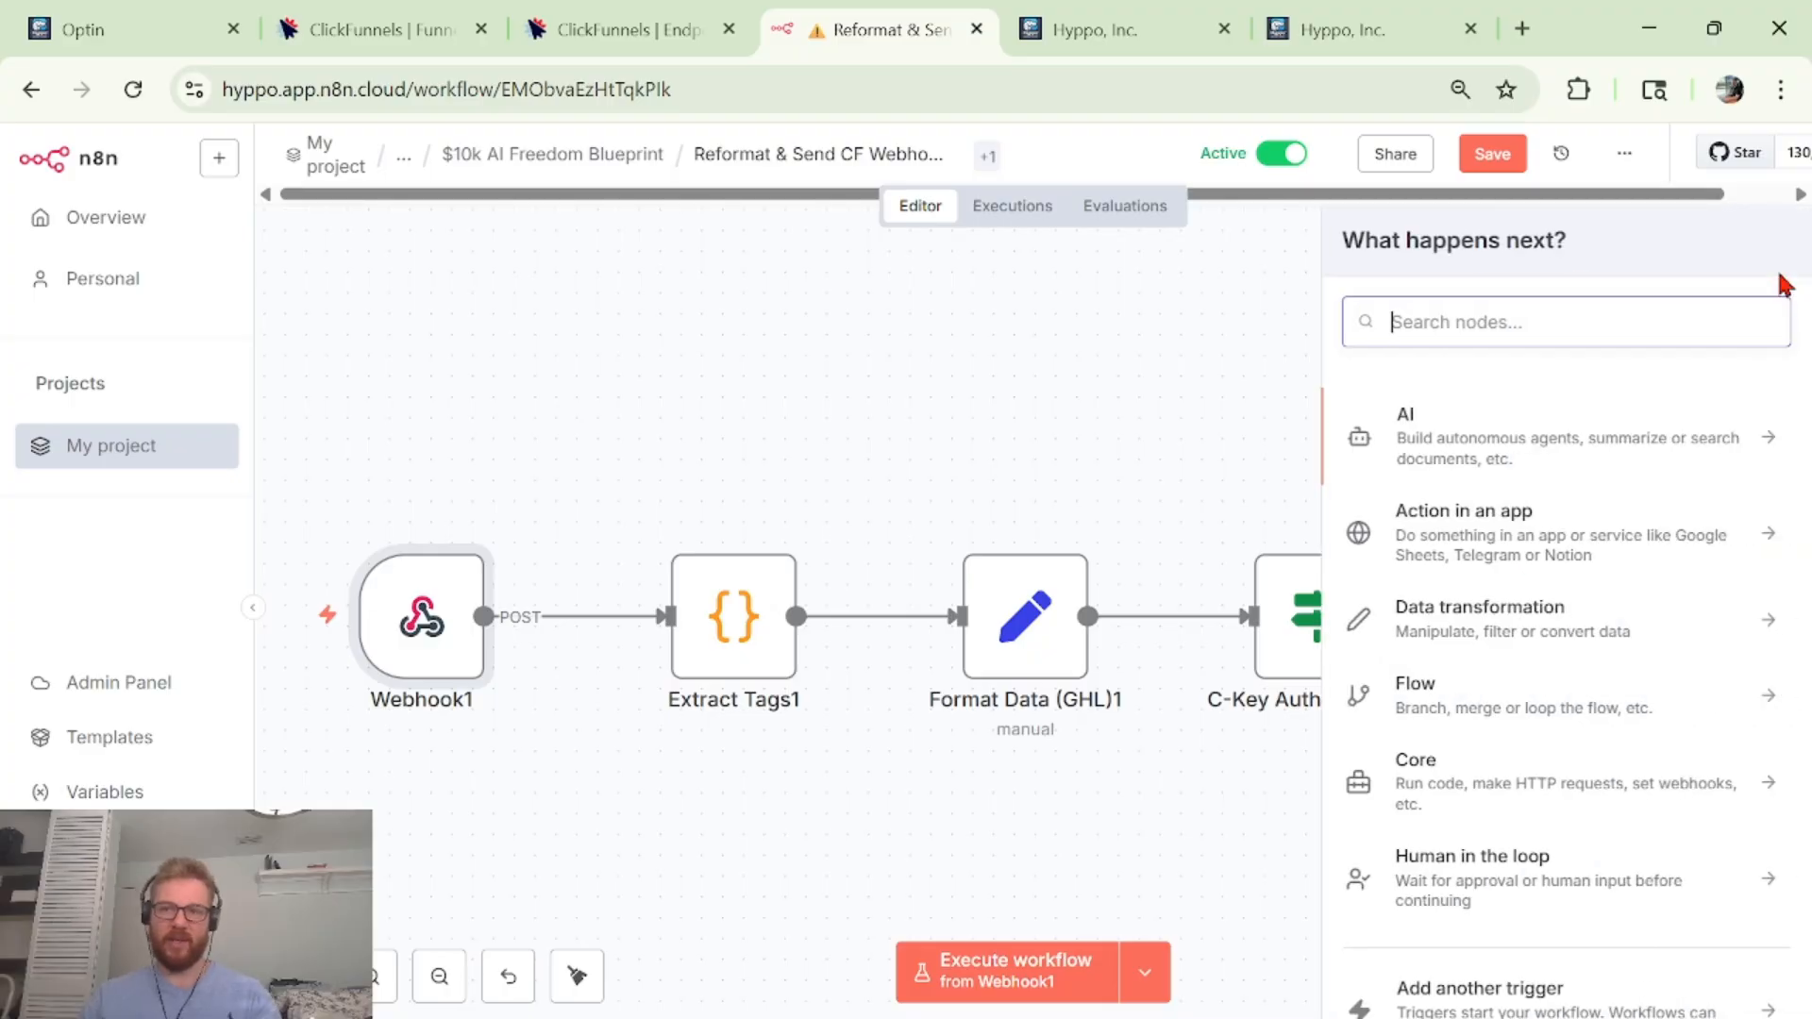
{"action": "type", "text": "co"}
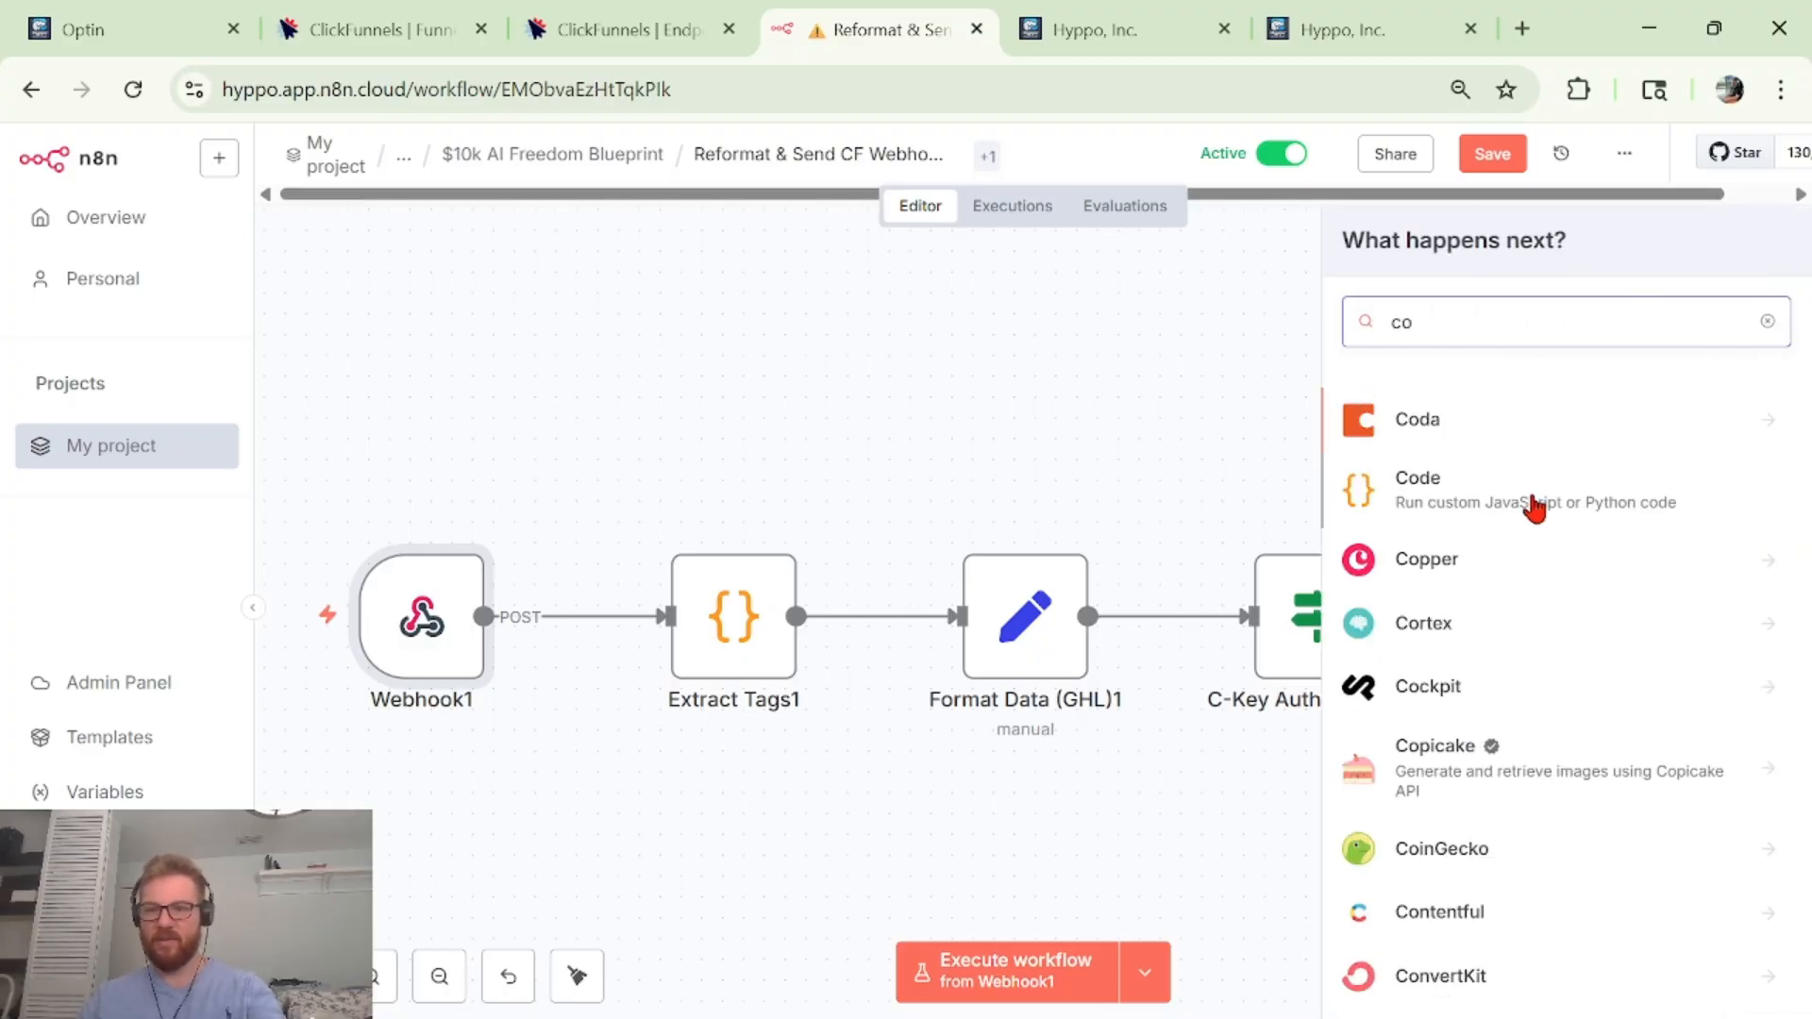
{"action": "left_click", "coordinate": [724, 649]}
Review the Extract Tags1 JavaScript code, then return to the canvas and select Format Data (GHL)1.
{"action": "double_click", "coordinate": [724, 649]}
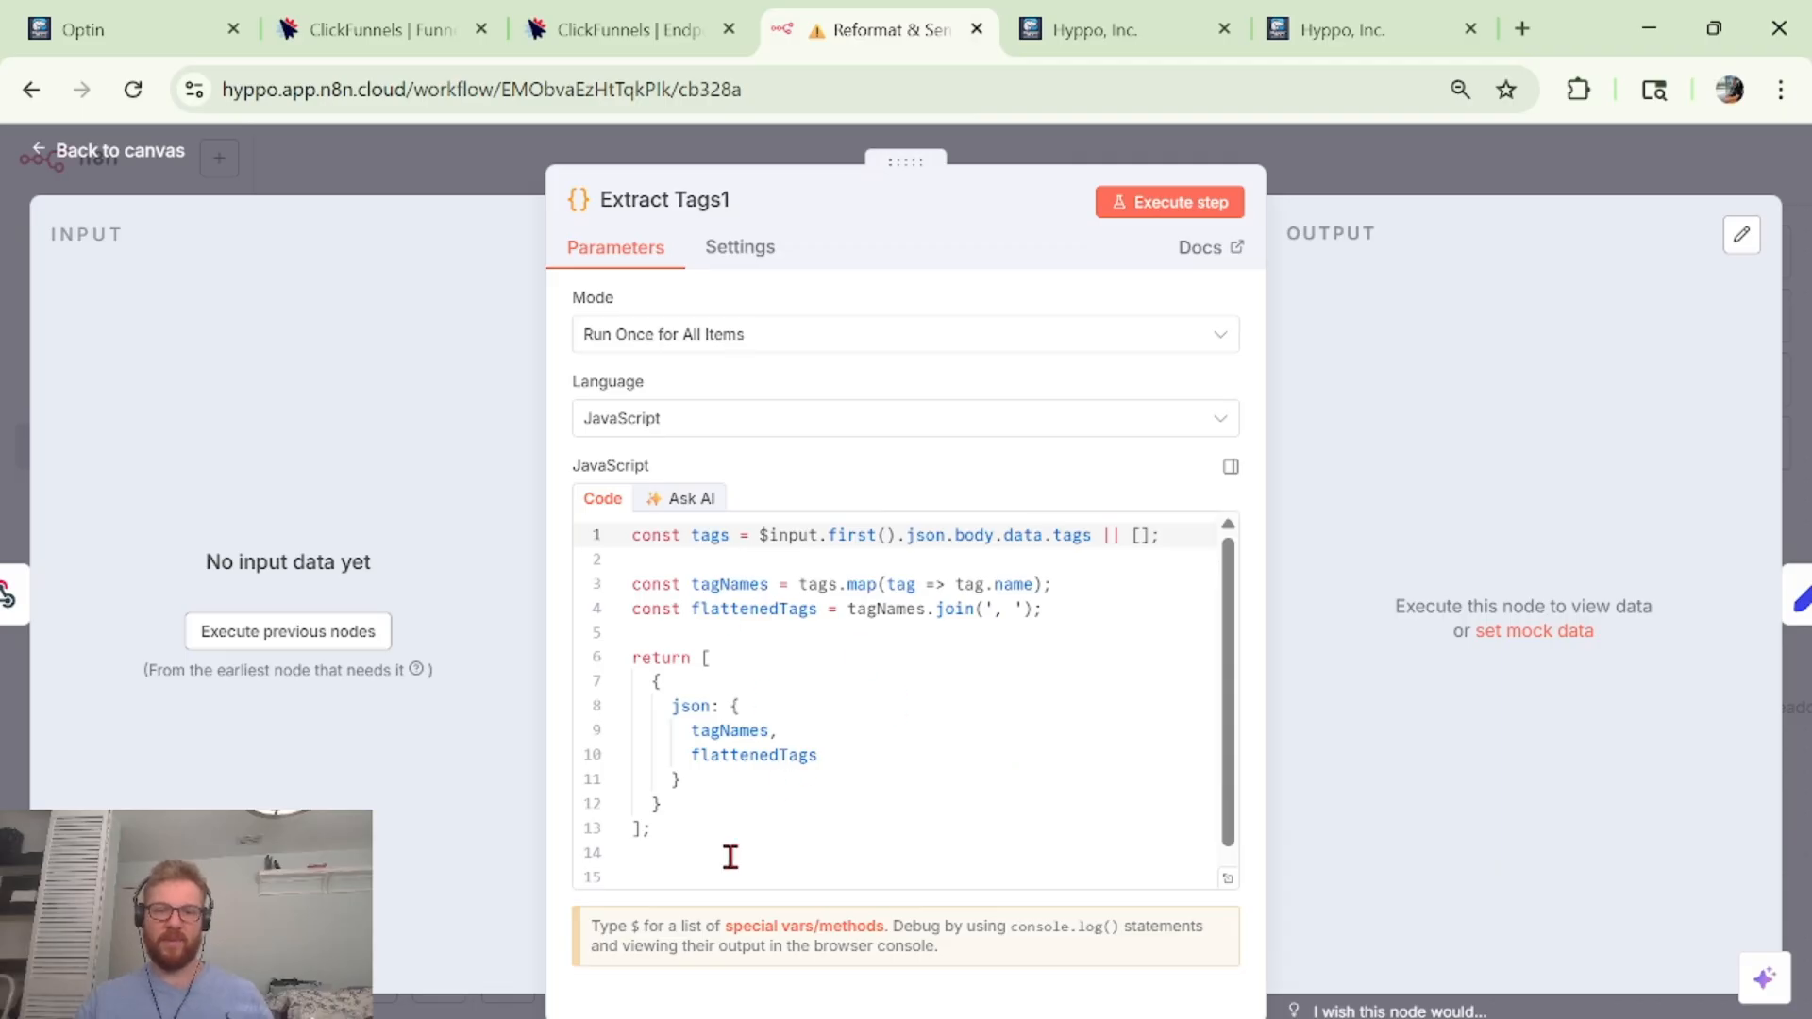
{"action": "left_click_drag", "start_coordinate": [729, 856], "coordinate": [635, 509]}
{"action": "left_click", "coordinate": [844, 717]}
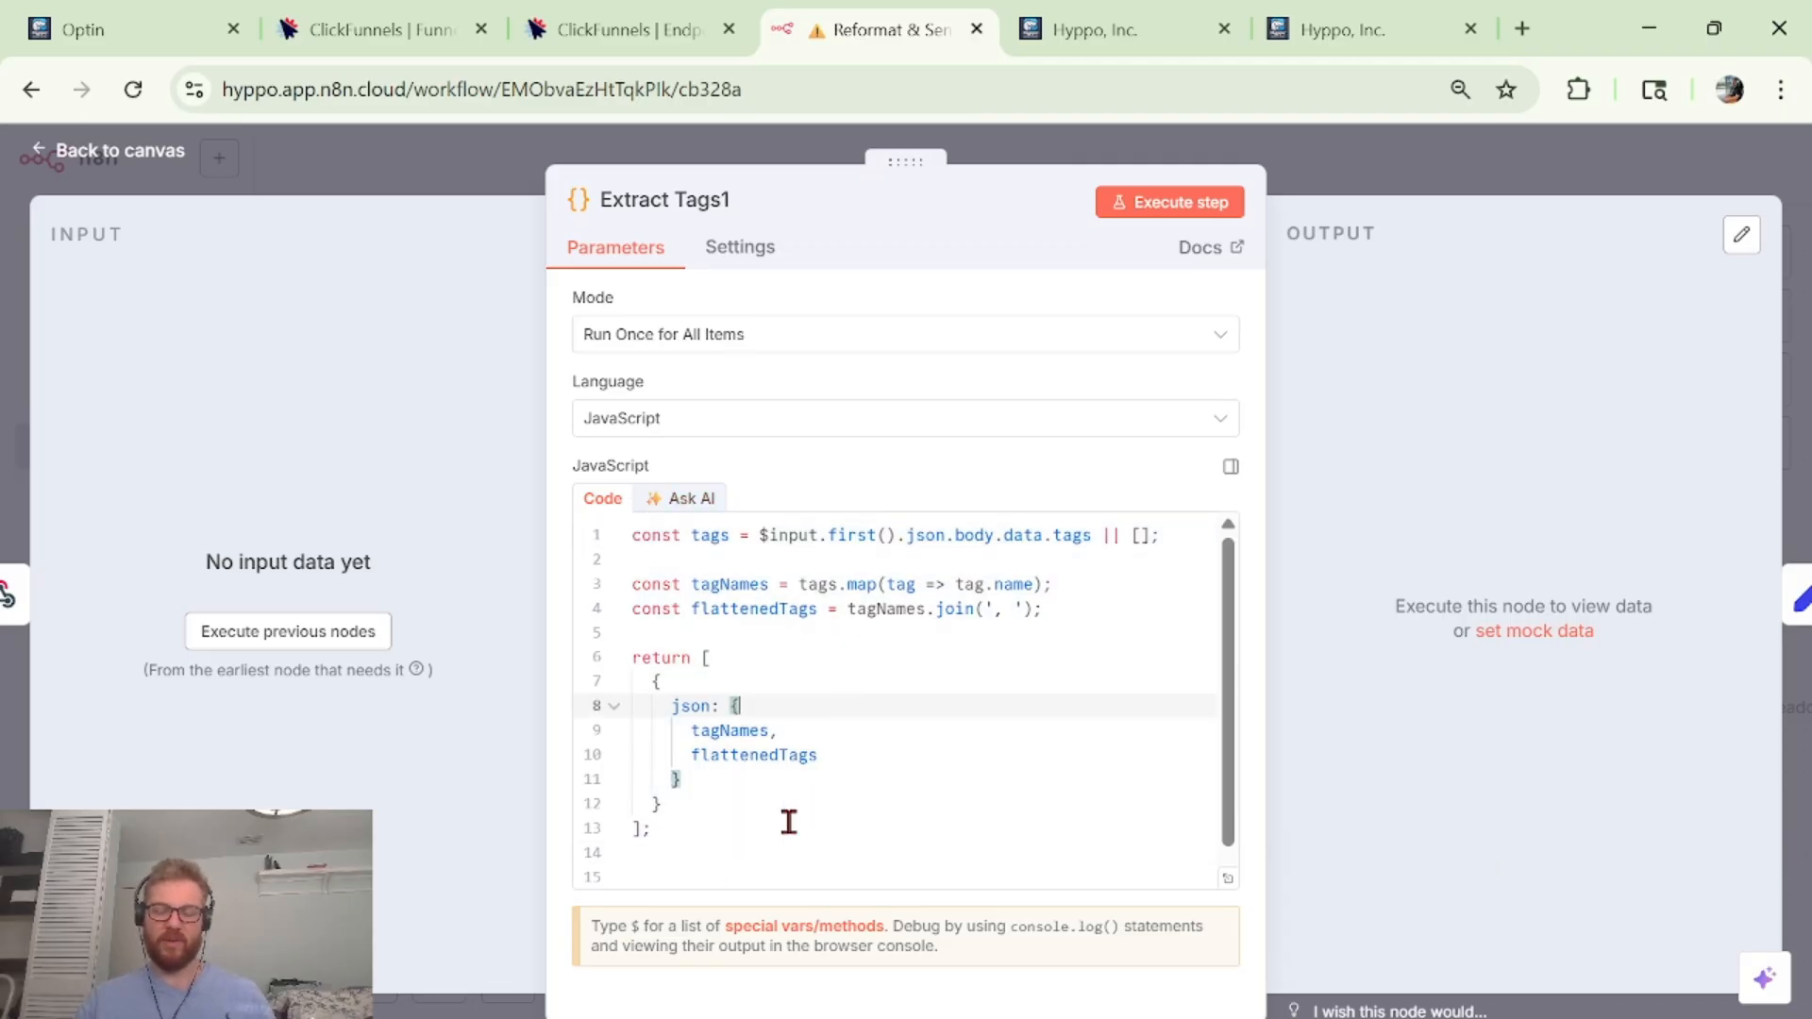
{"action": "left_click_drag", "start_coordinate": [729, 861], "coordinate": [523, 543]}
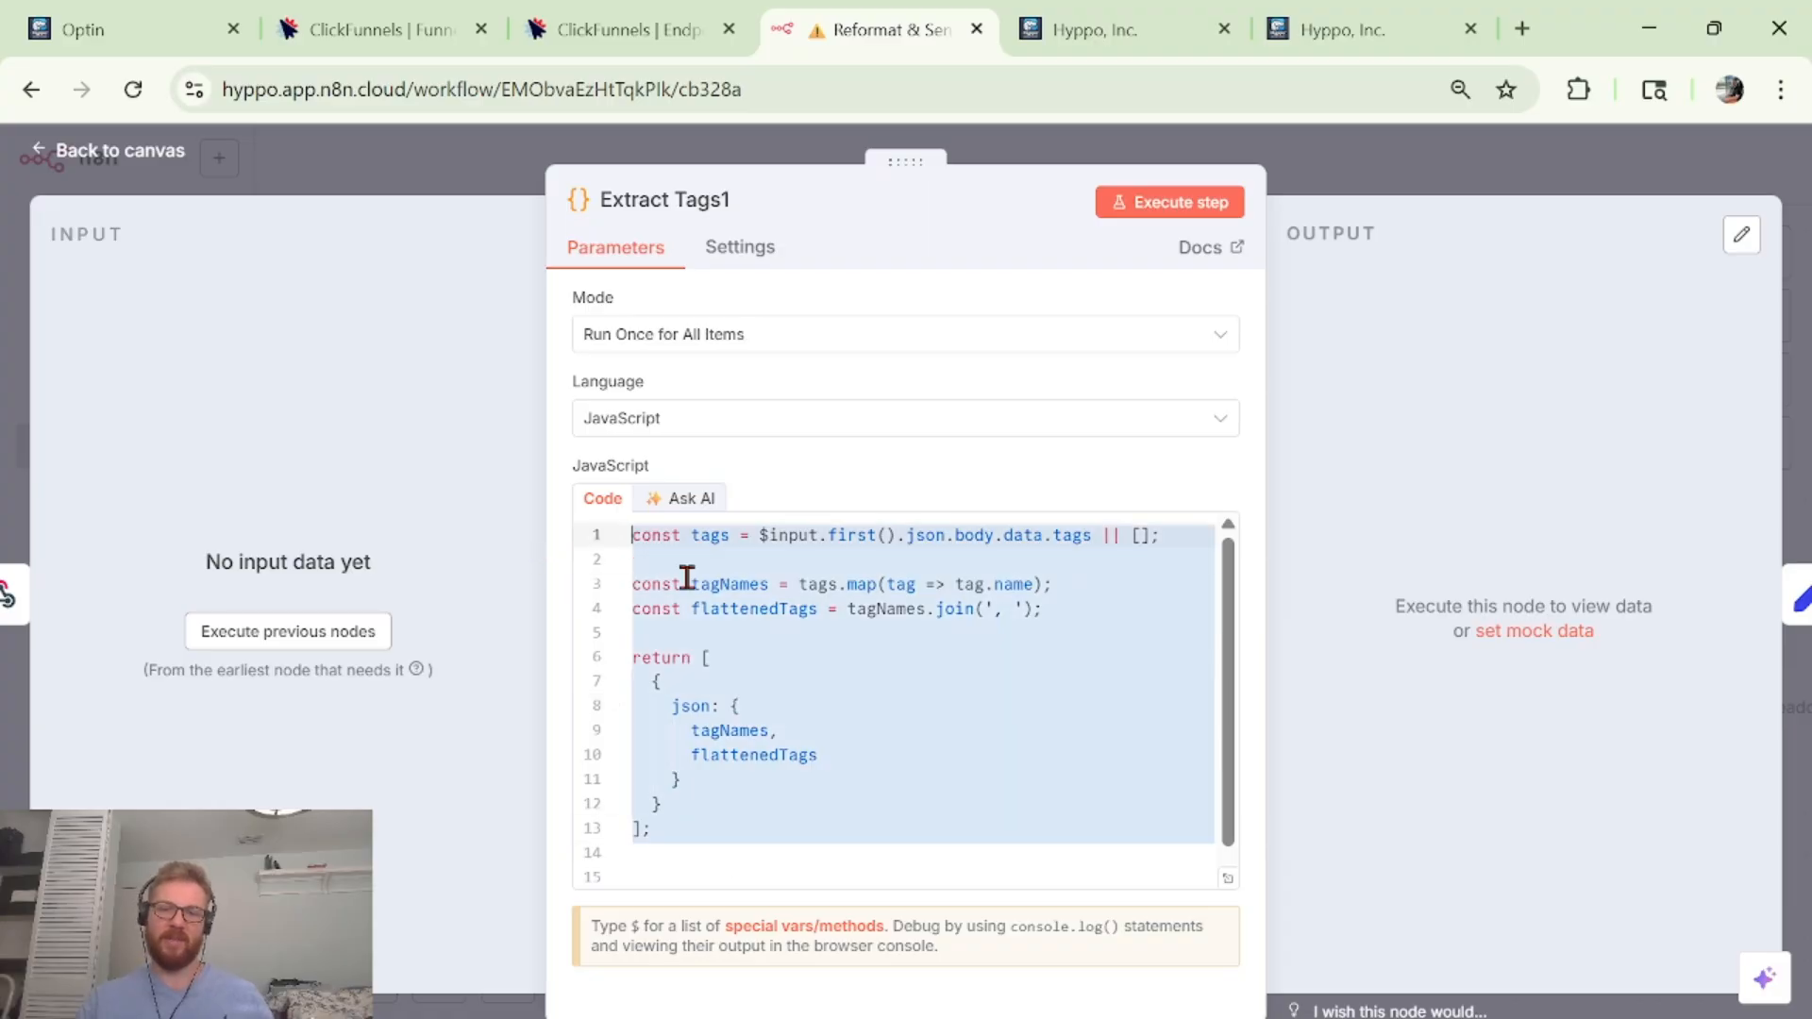
{"action": "left_click", "coordinate": [932, 630]}
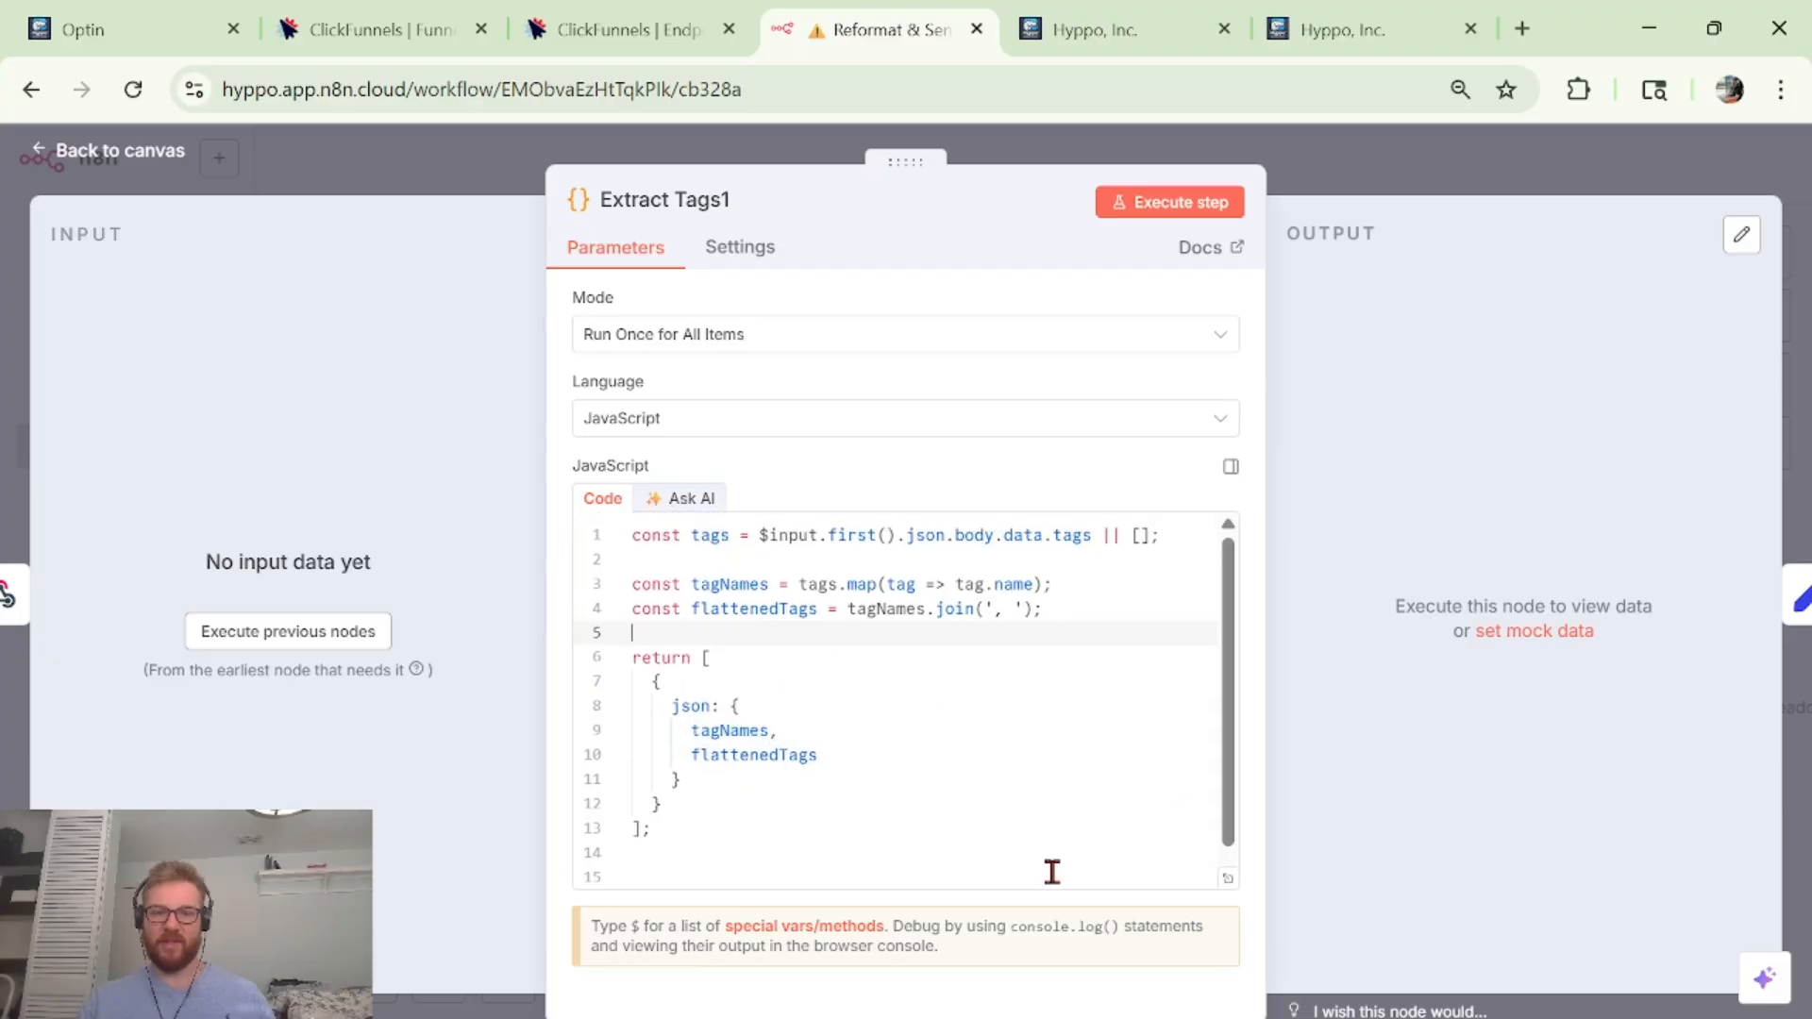
{"action": "left_click", "coordinate": [794, 857]}
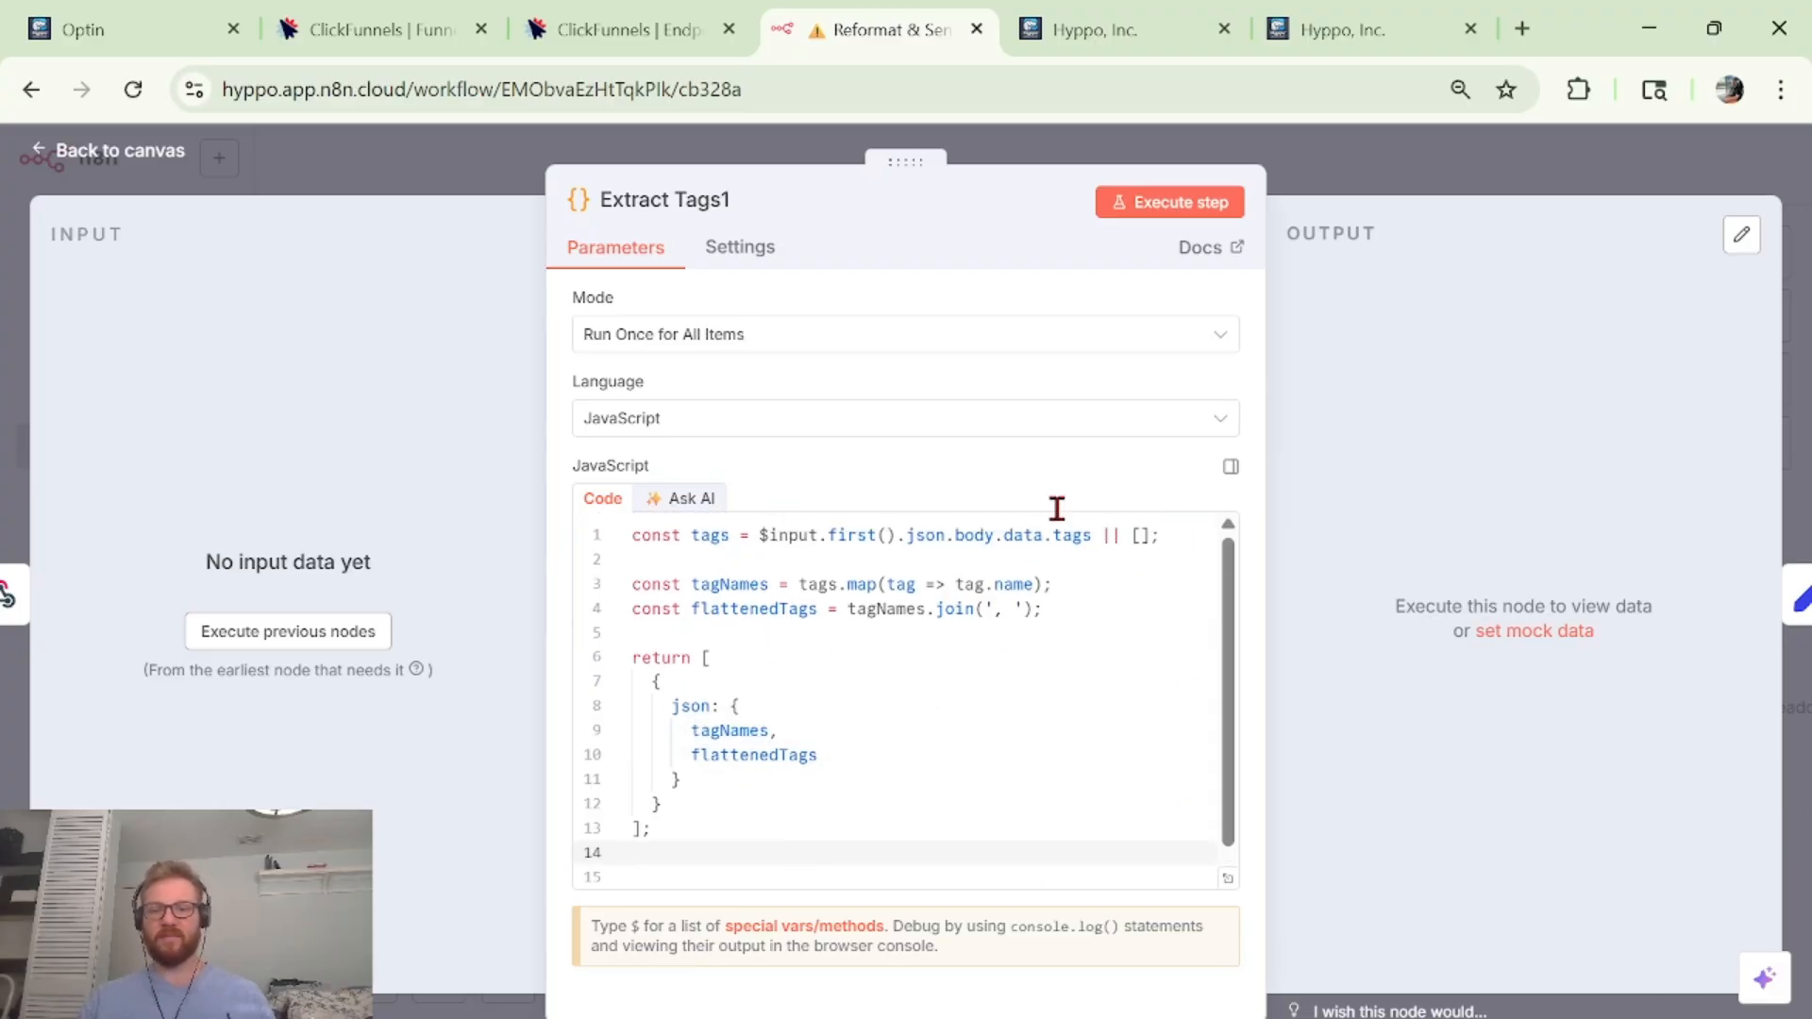
{"action": "left_click", "coordinate": [1385, 169]}
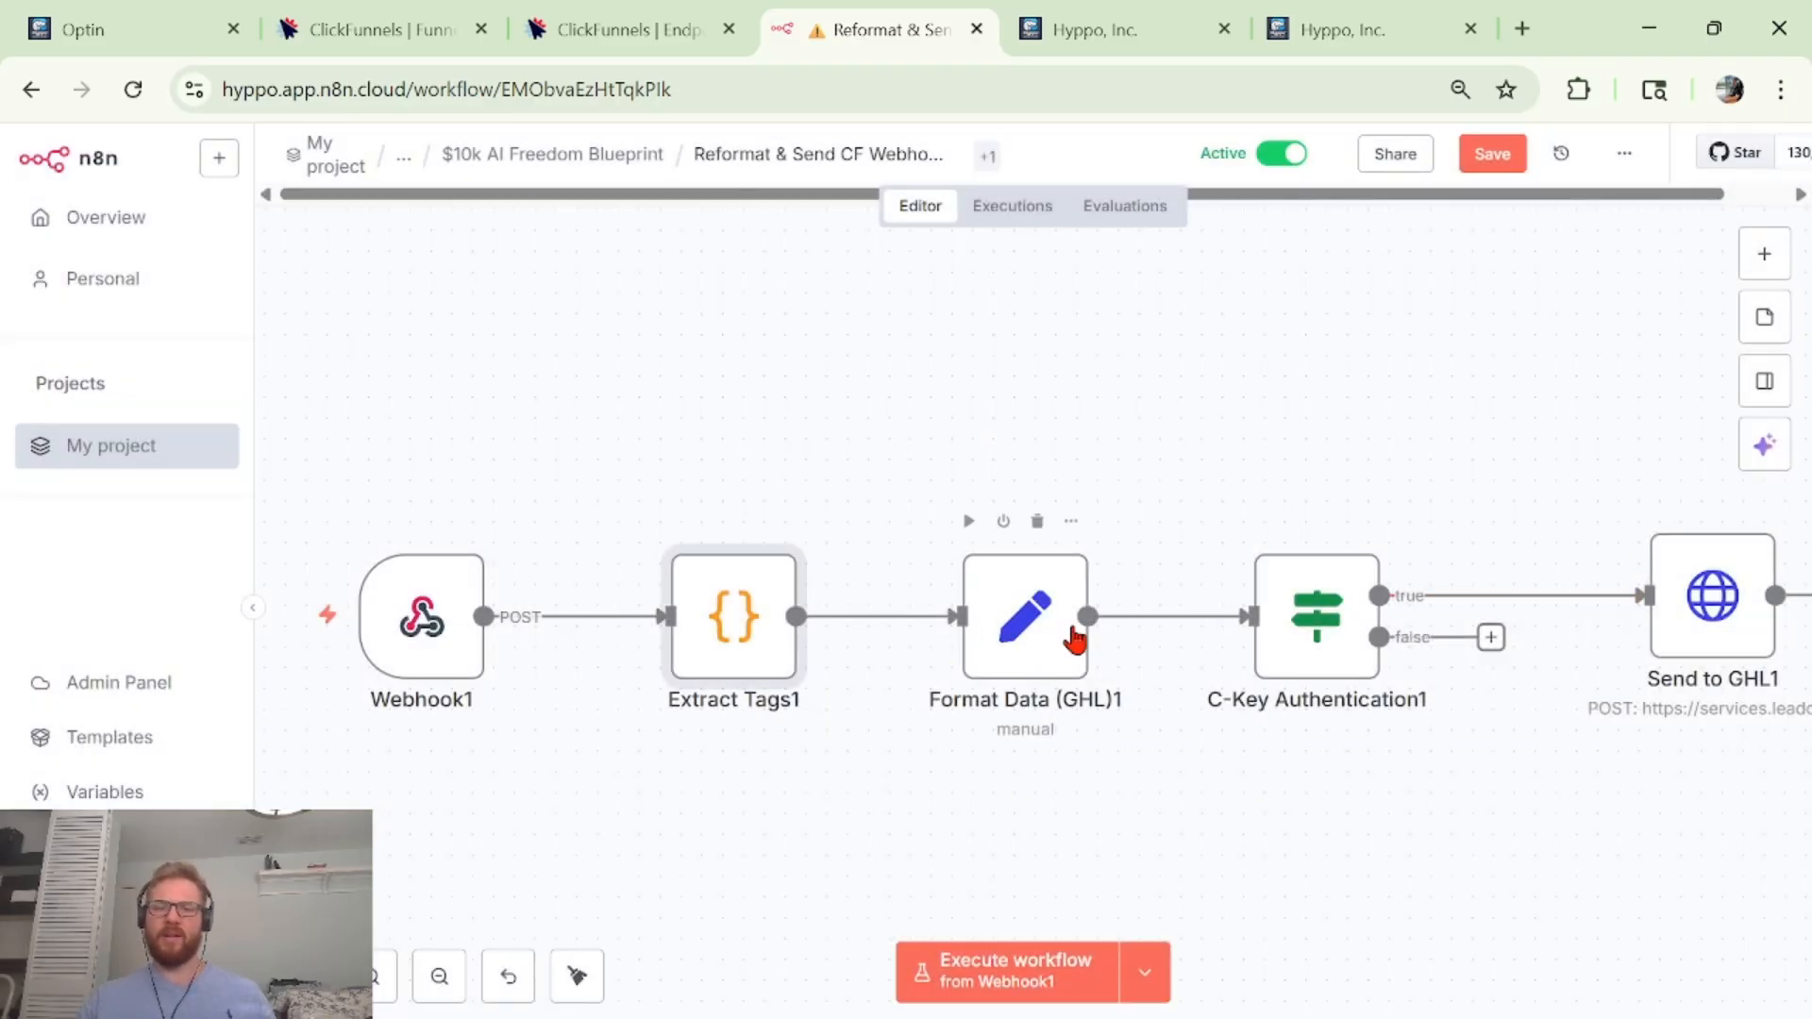
{"action": "left_click", "coordinate": [1059, 627]}
{"action": "key", "text": "Return"}
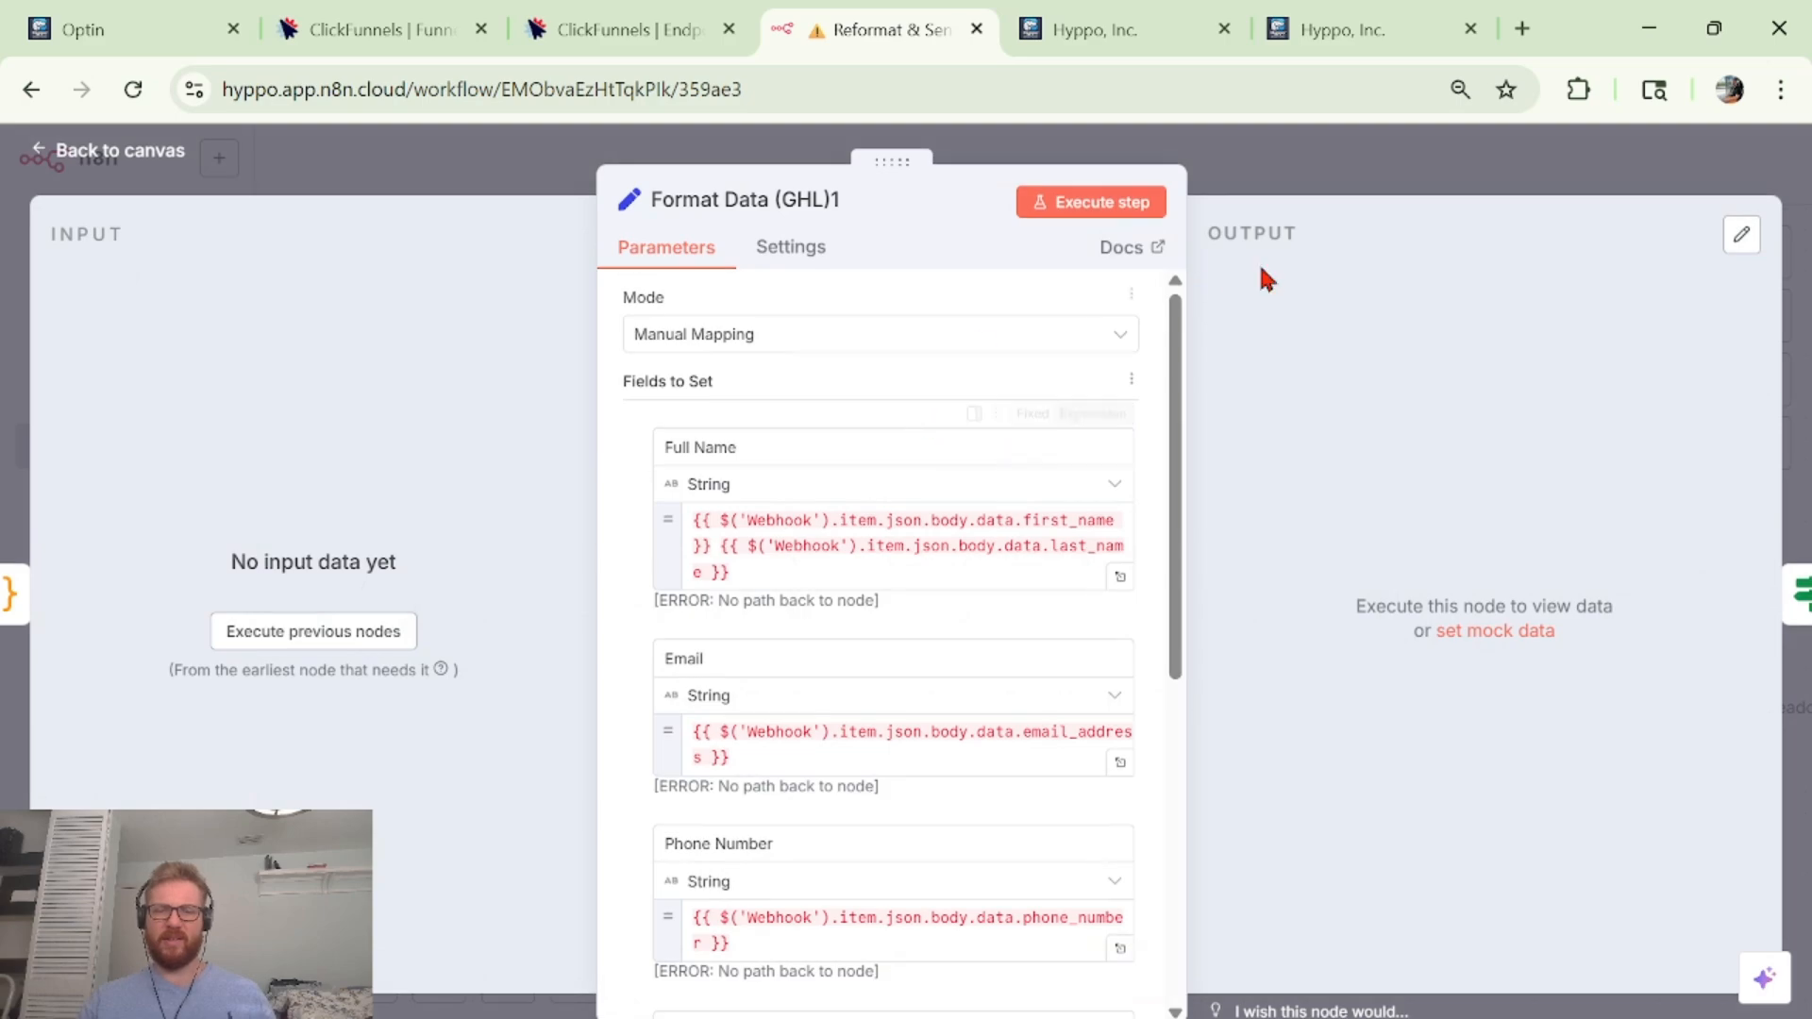
{"action": "left_click", "coordinate": [1380, 182]}
{"action": "left_click", "coordinate": [1776, 243]}
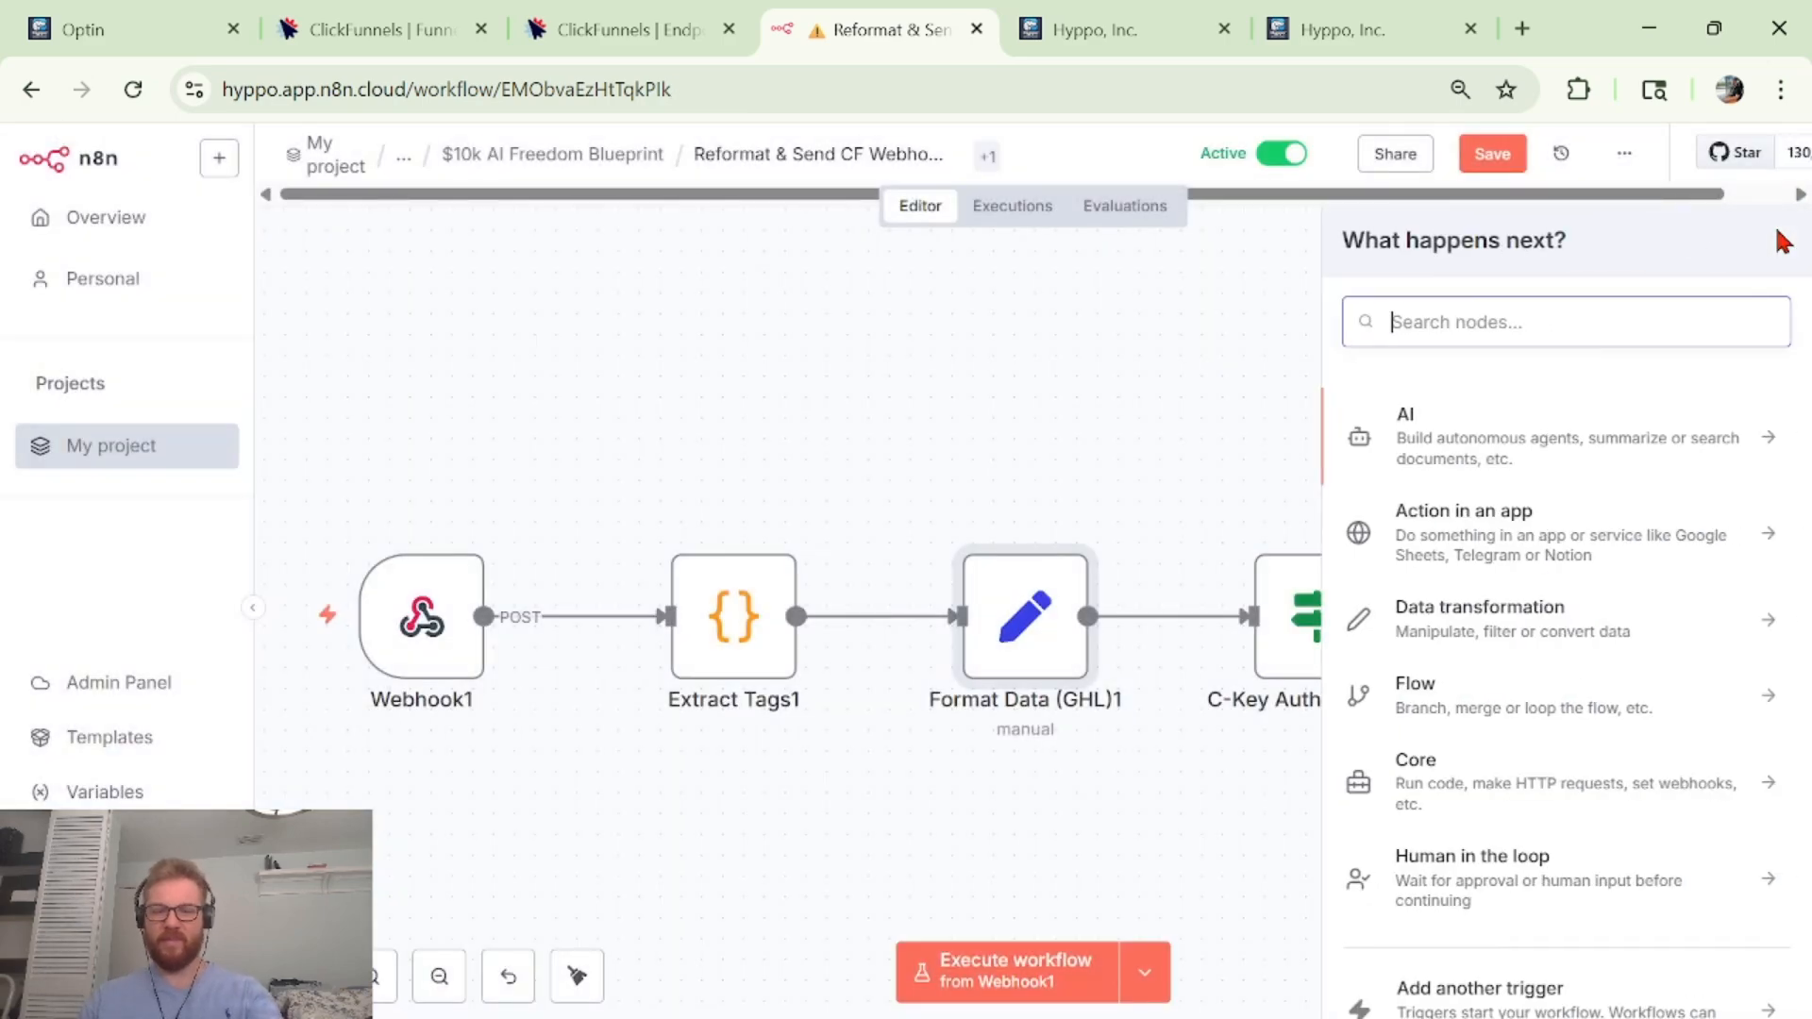
{"action": "type", "text": "edi"}
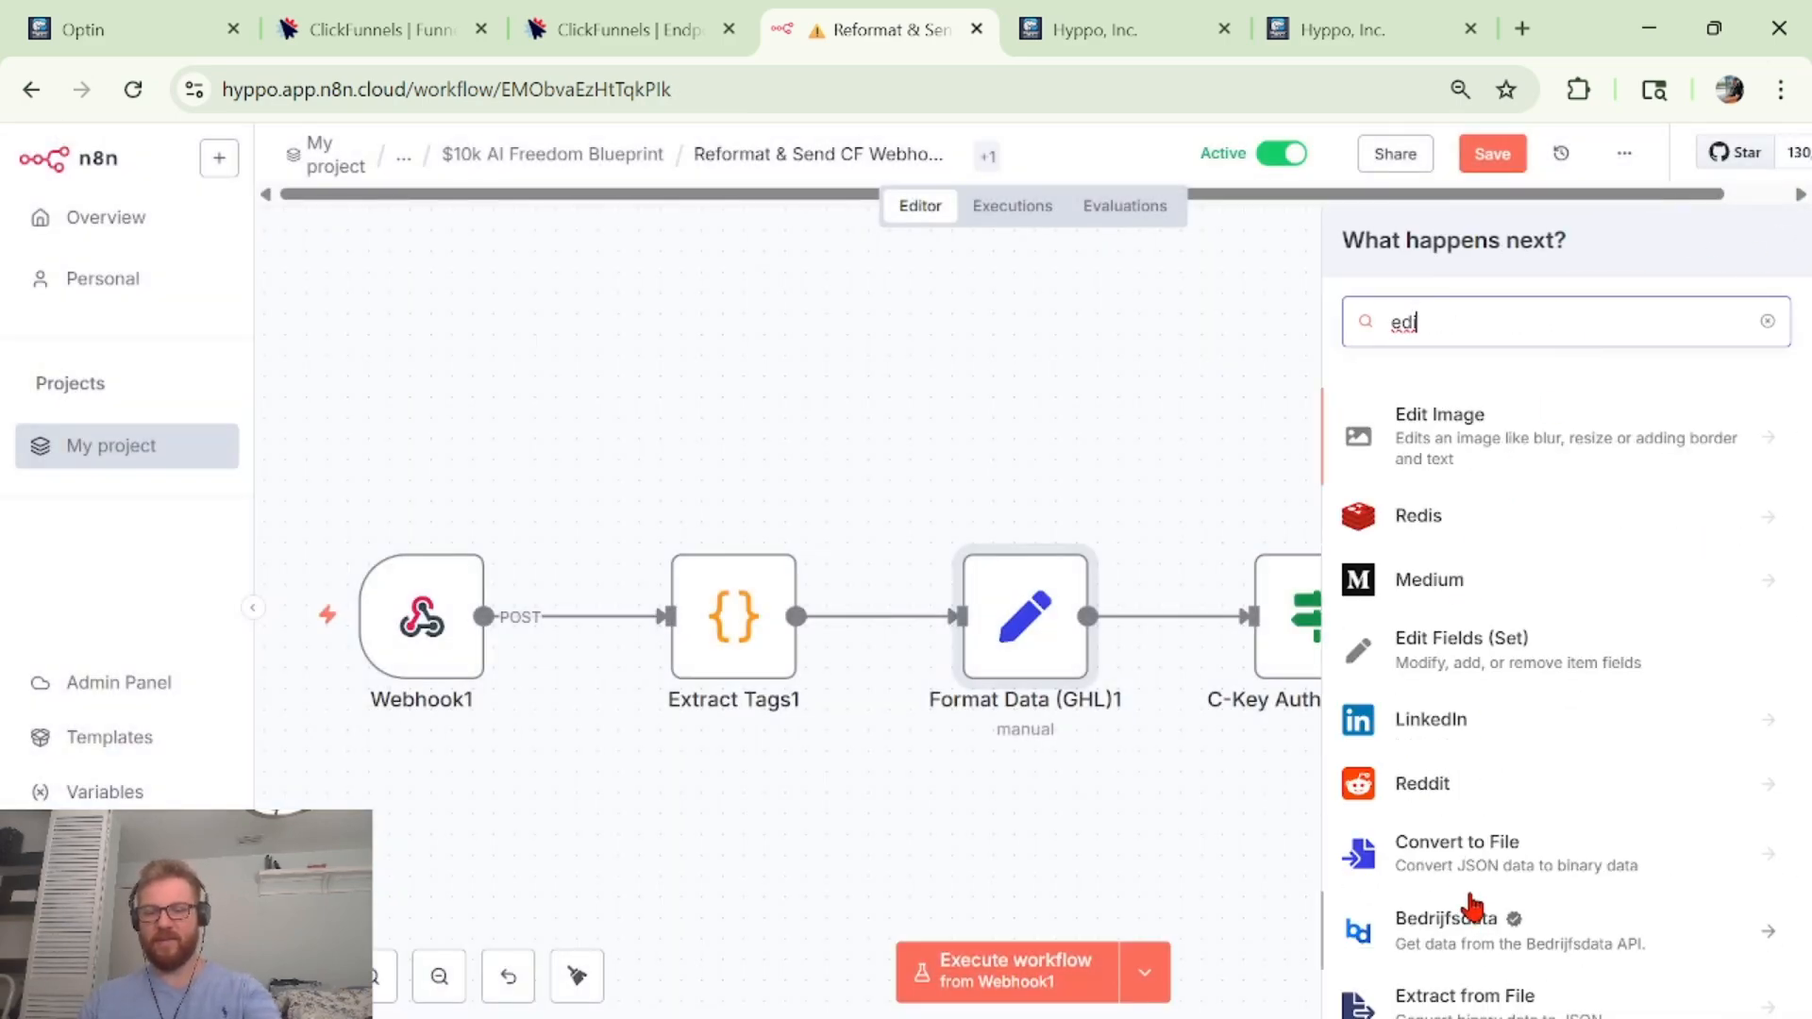
{"action": "type", "text": "t f"}
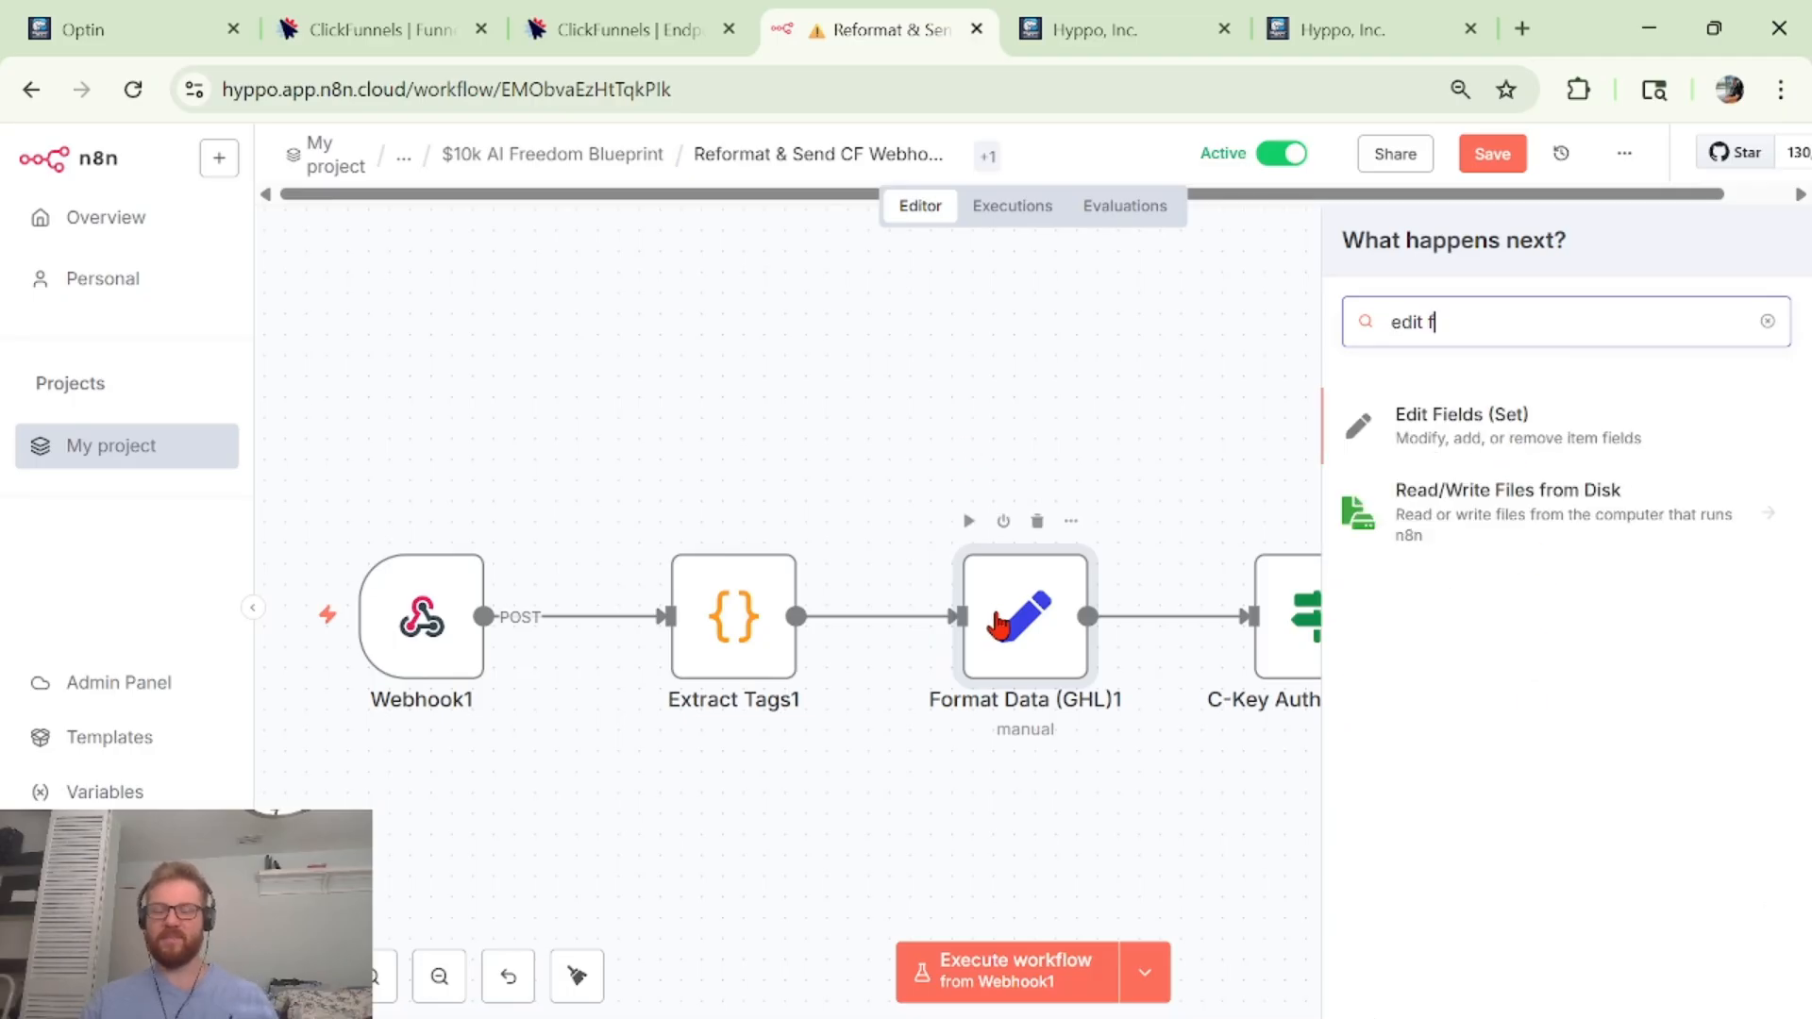
{"action": "double_click", "coordinate": [998, 626]}
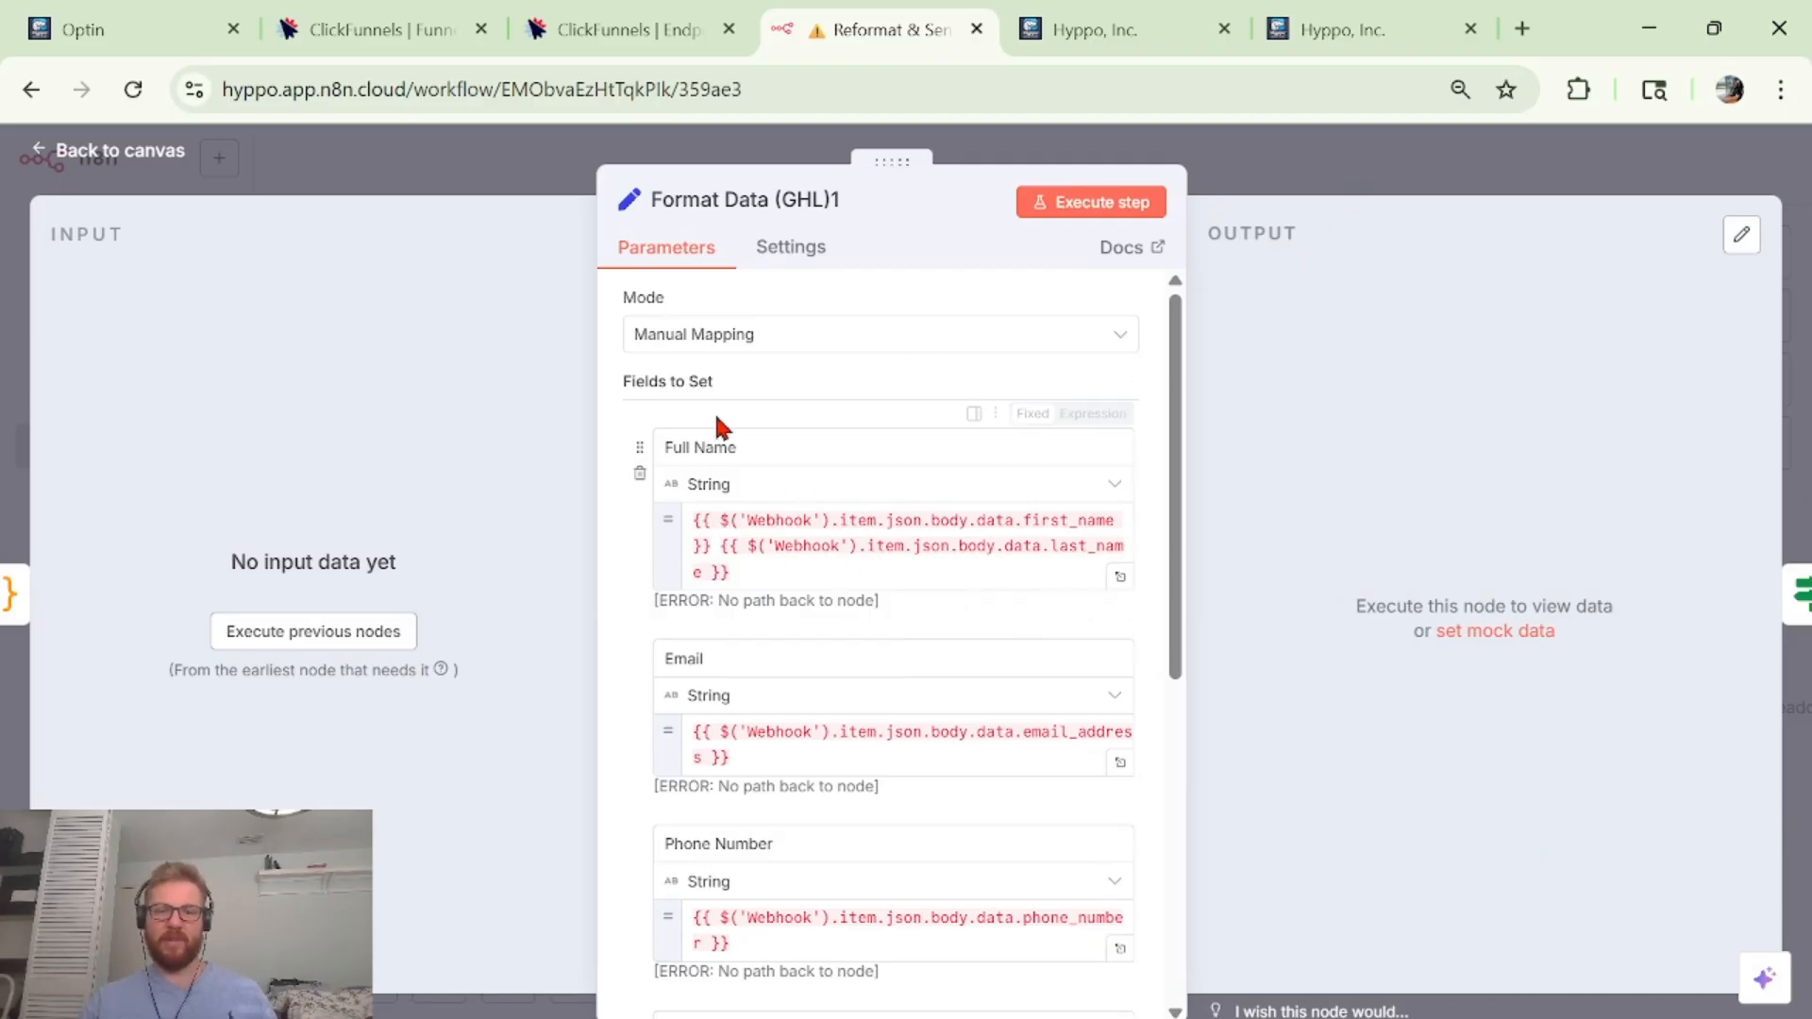
{"action": "left_click", "coordinate": [733, 516]}
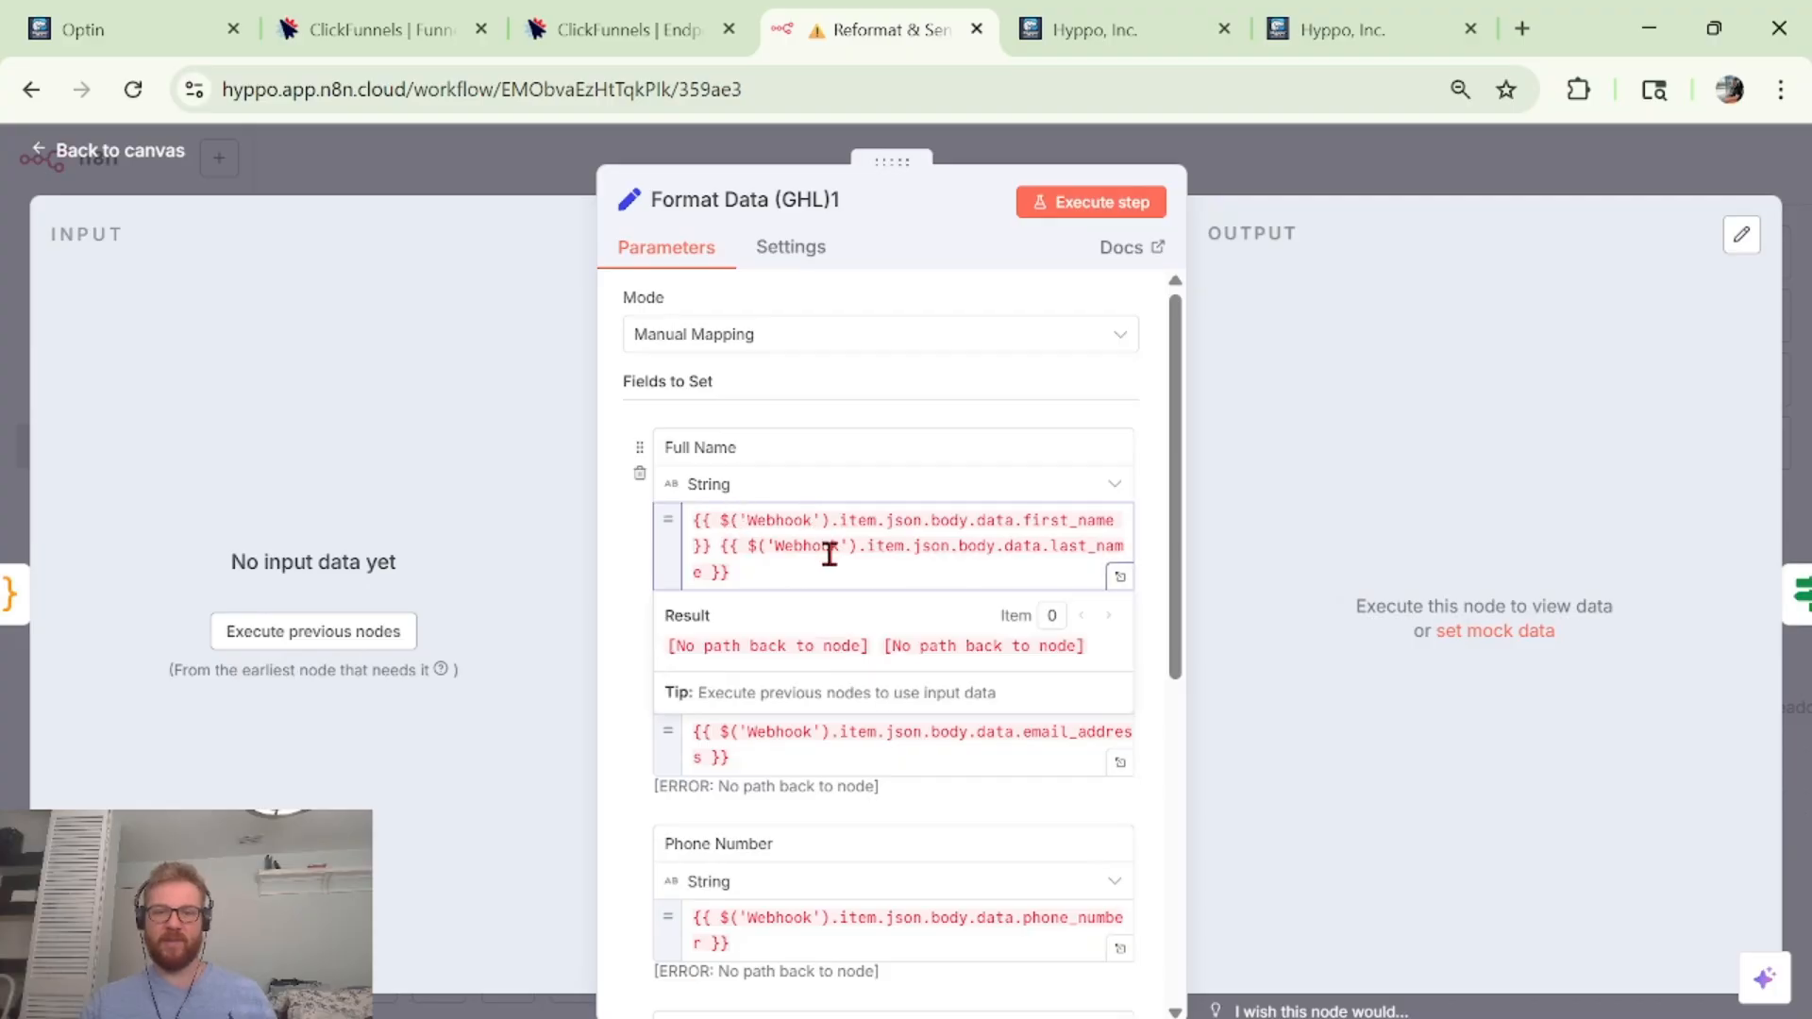
{"action": "left_click", "coordinate": [879, 408]}
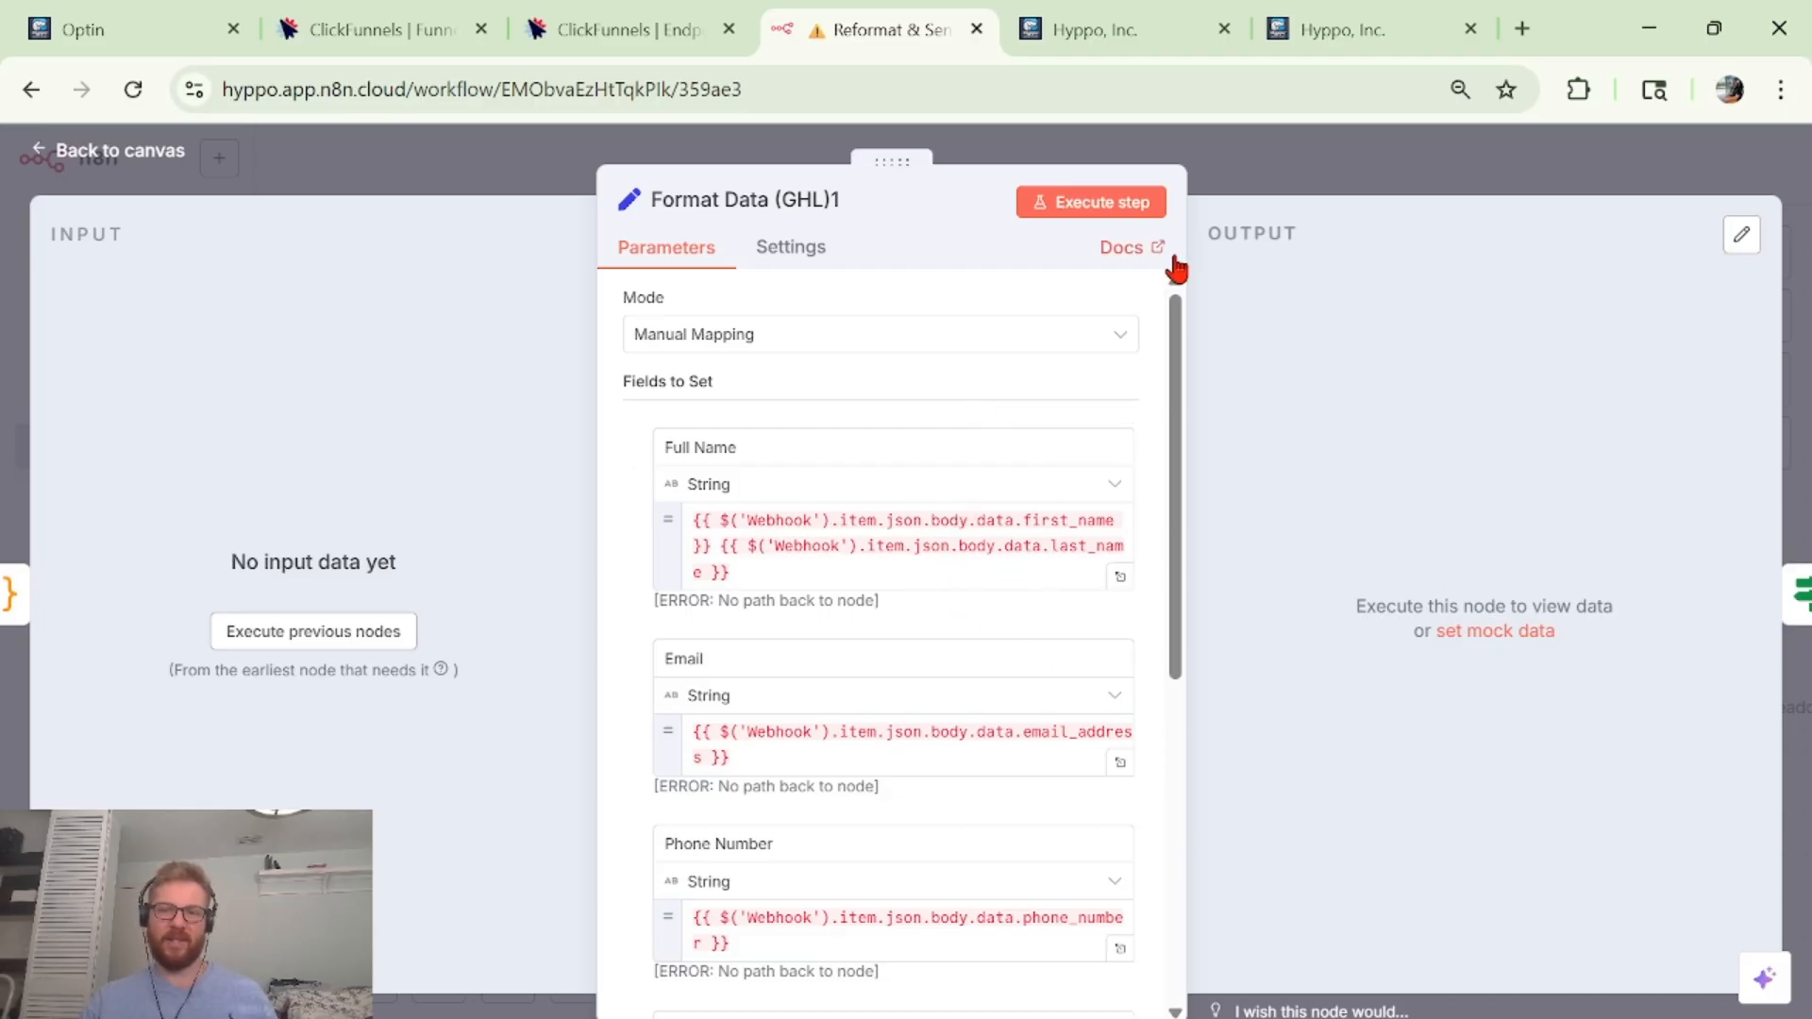
{"action": "left_click_drag", "start_coordinate": [1181, 384], "coordinate": [1128, 496]}
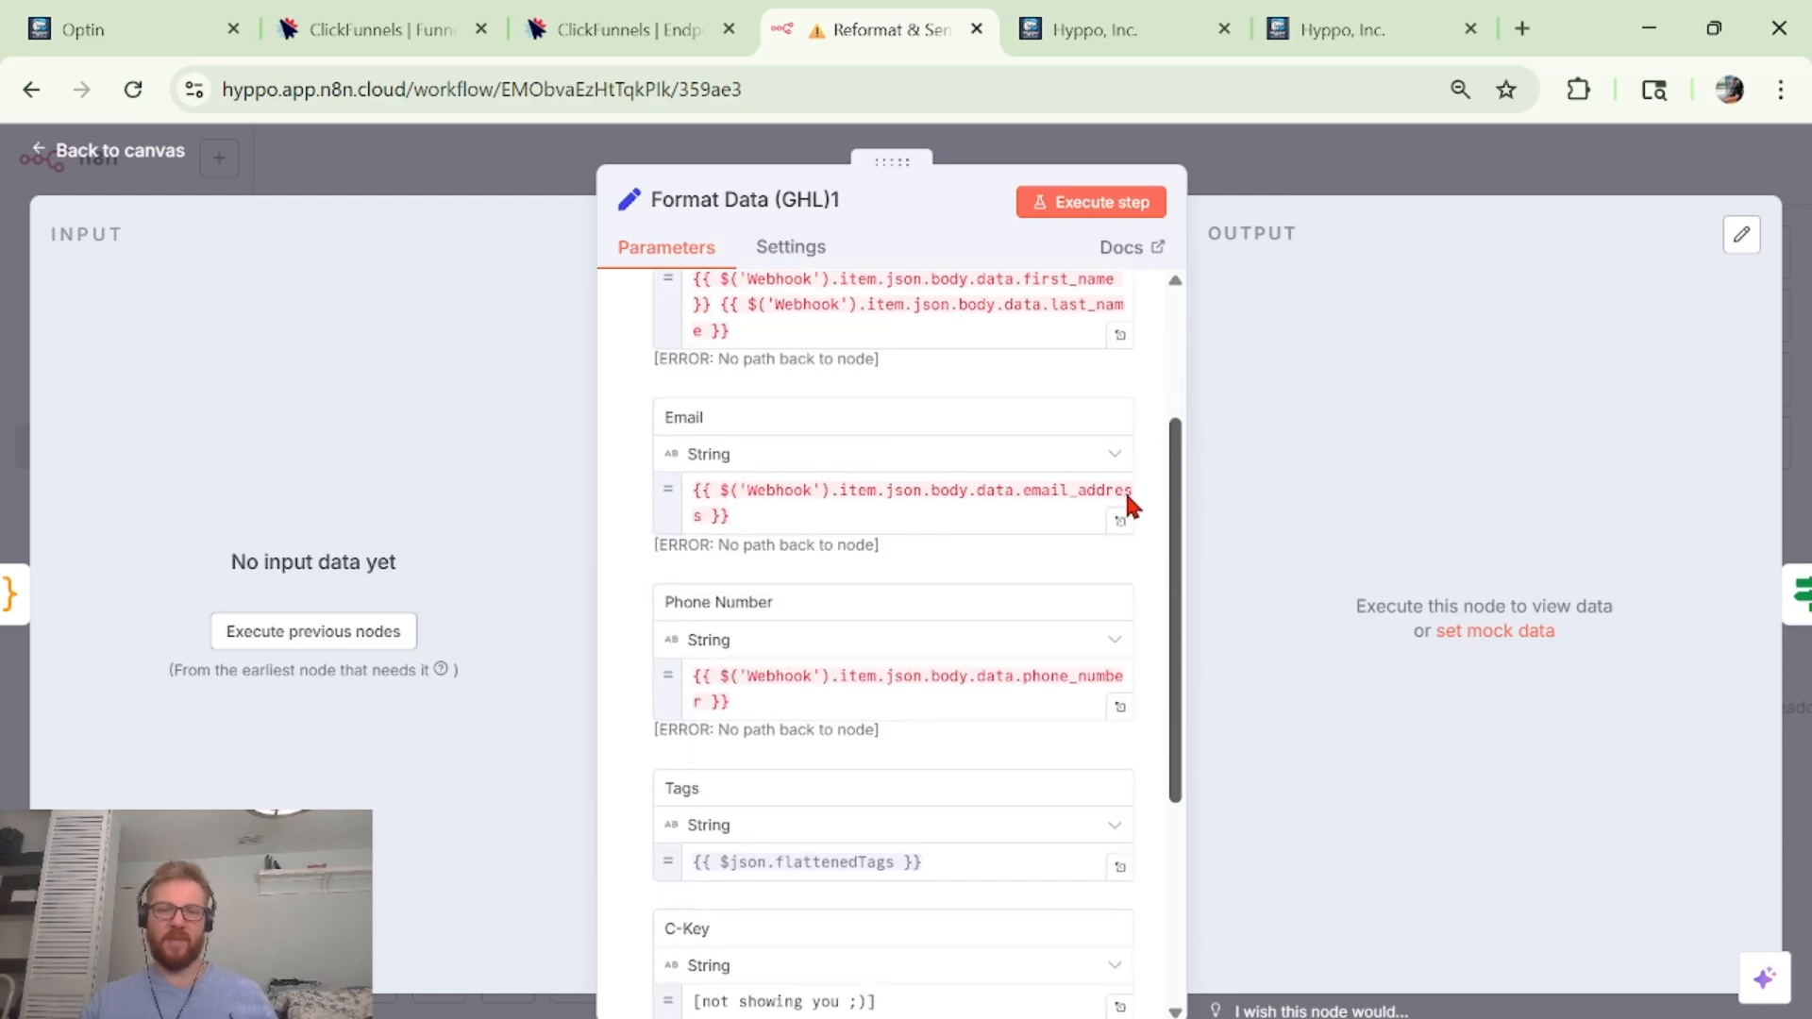
{"action": "scroll", "coordinate": [607, 547], "scroll_direction": "down", "scroll_amount": 3}
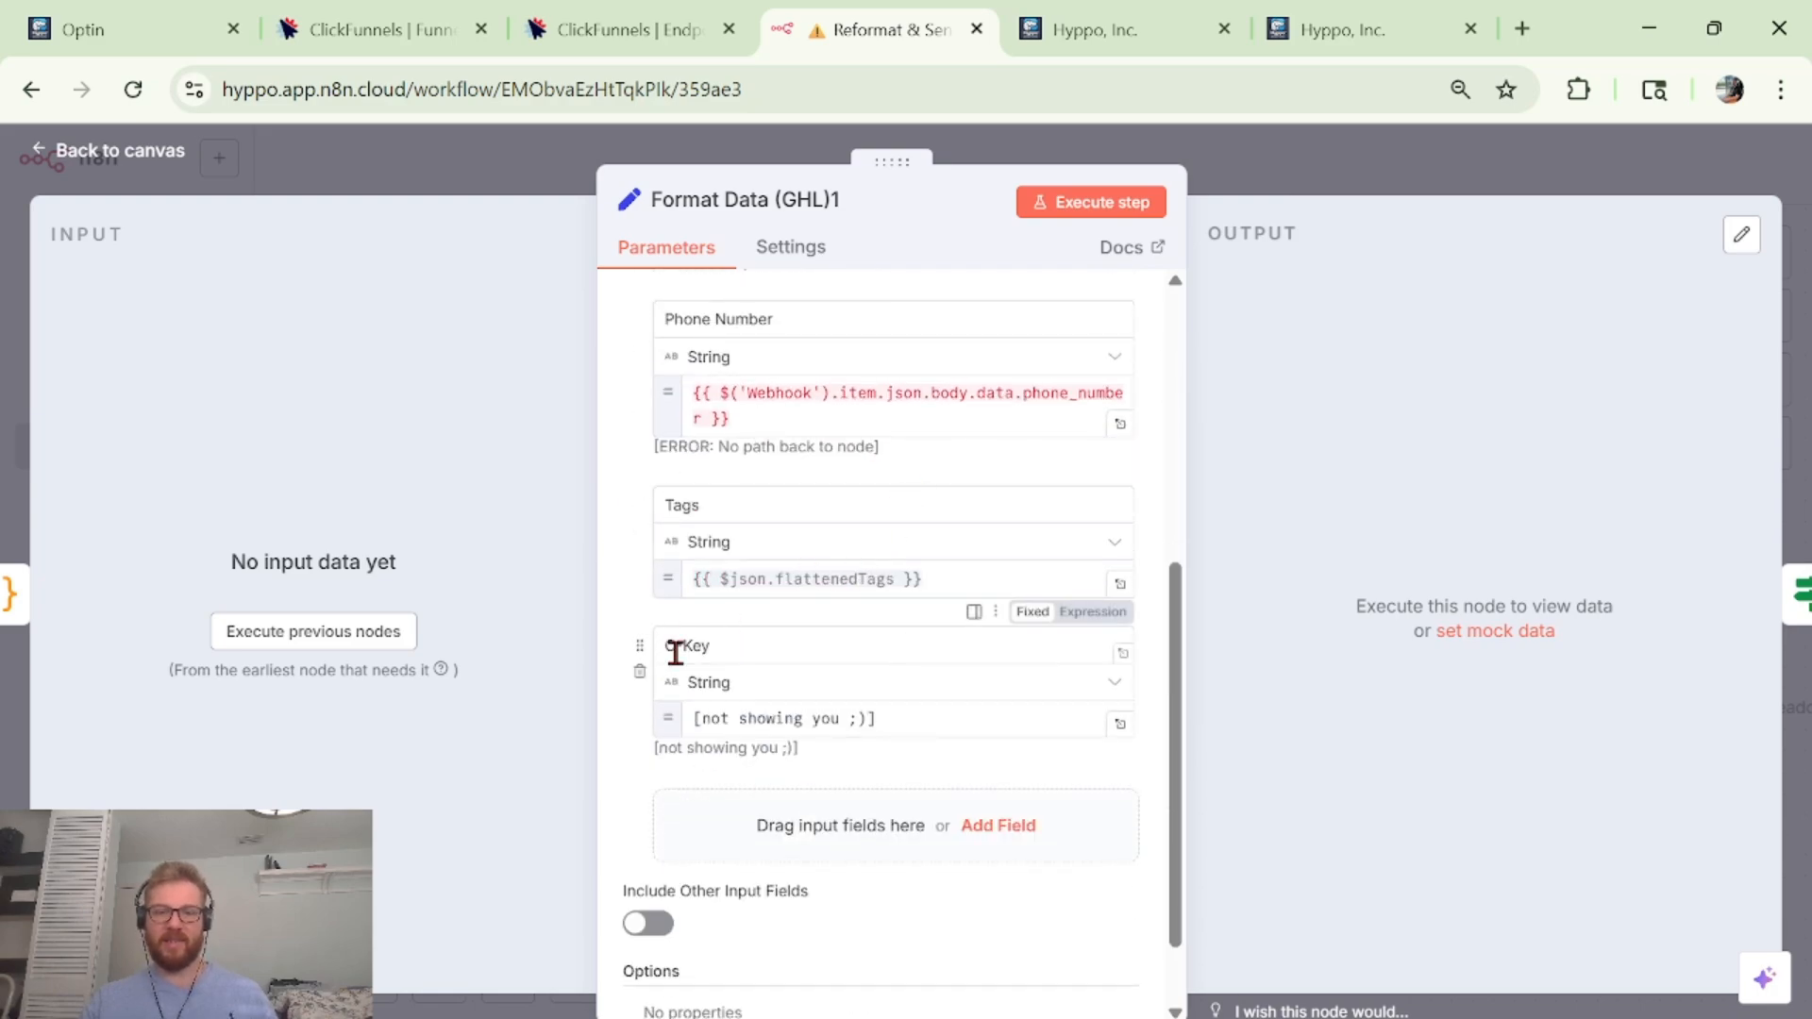
{"action": "left_click", "coordinate": [807, 718]}
{"action": "key", "text": "ctrl+a"}
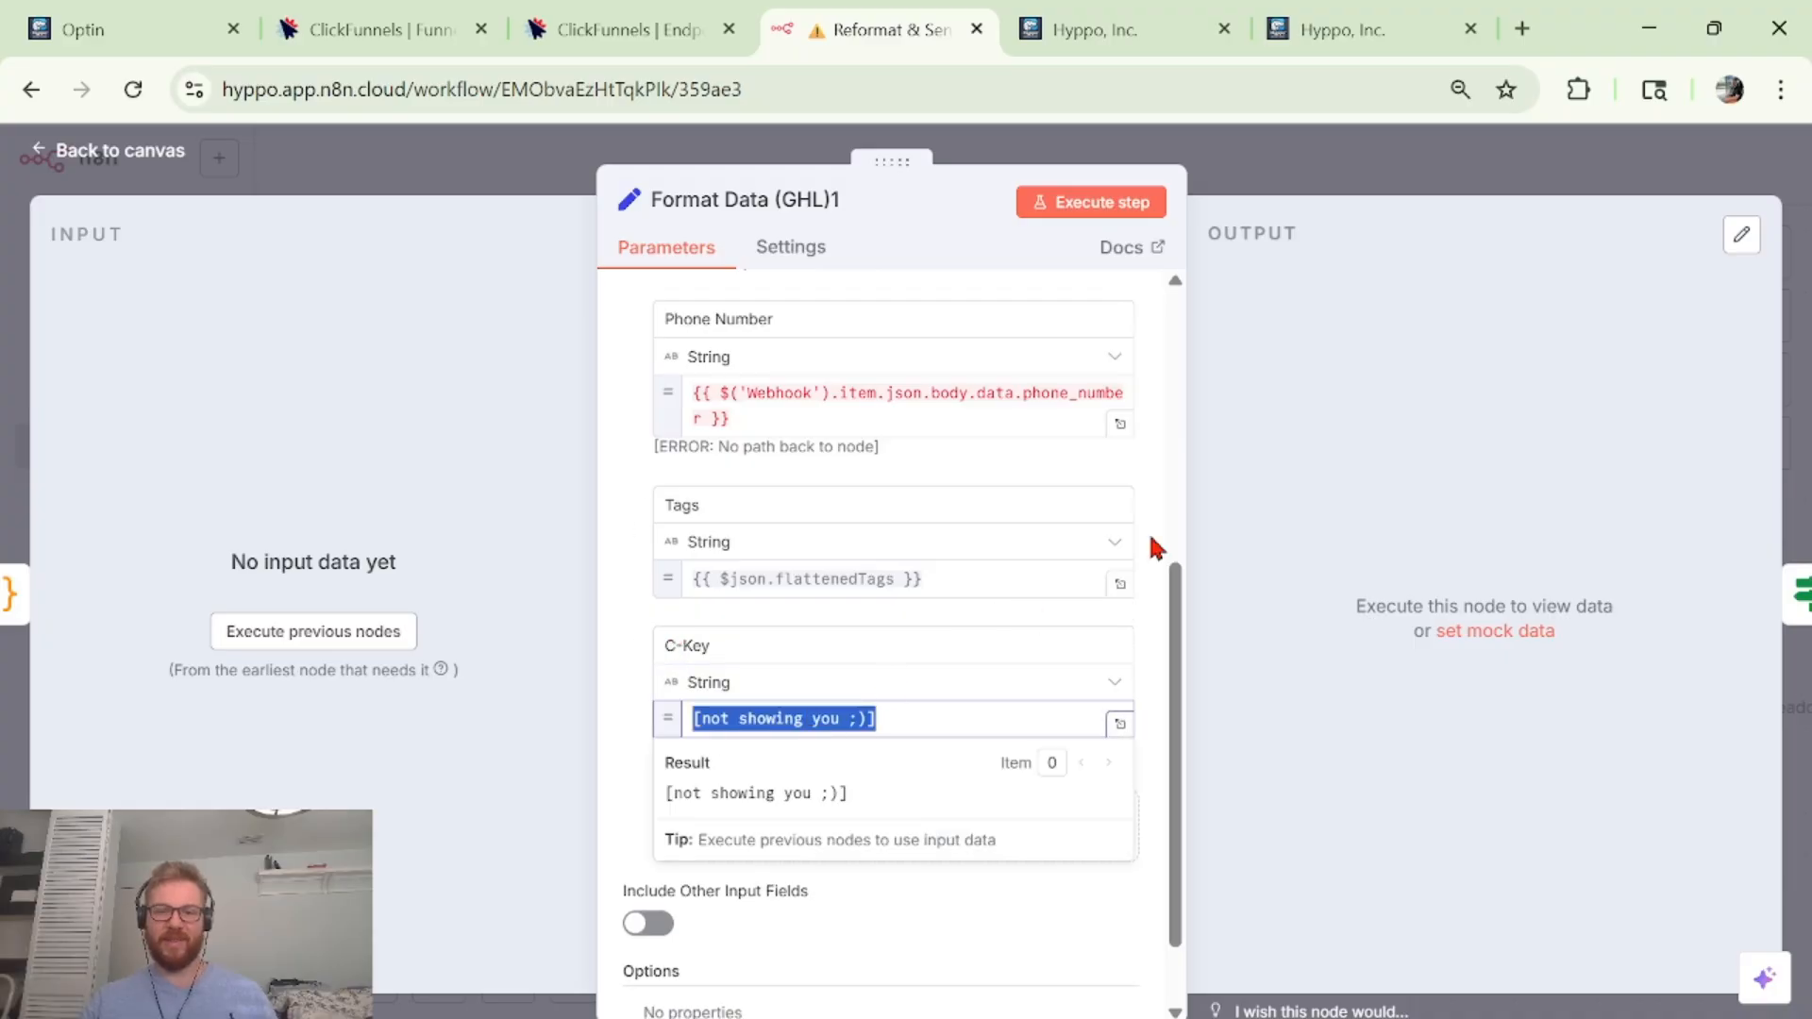
{"action": "left_click", "coordinate": [933, 899]}
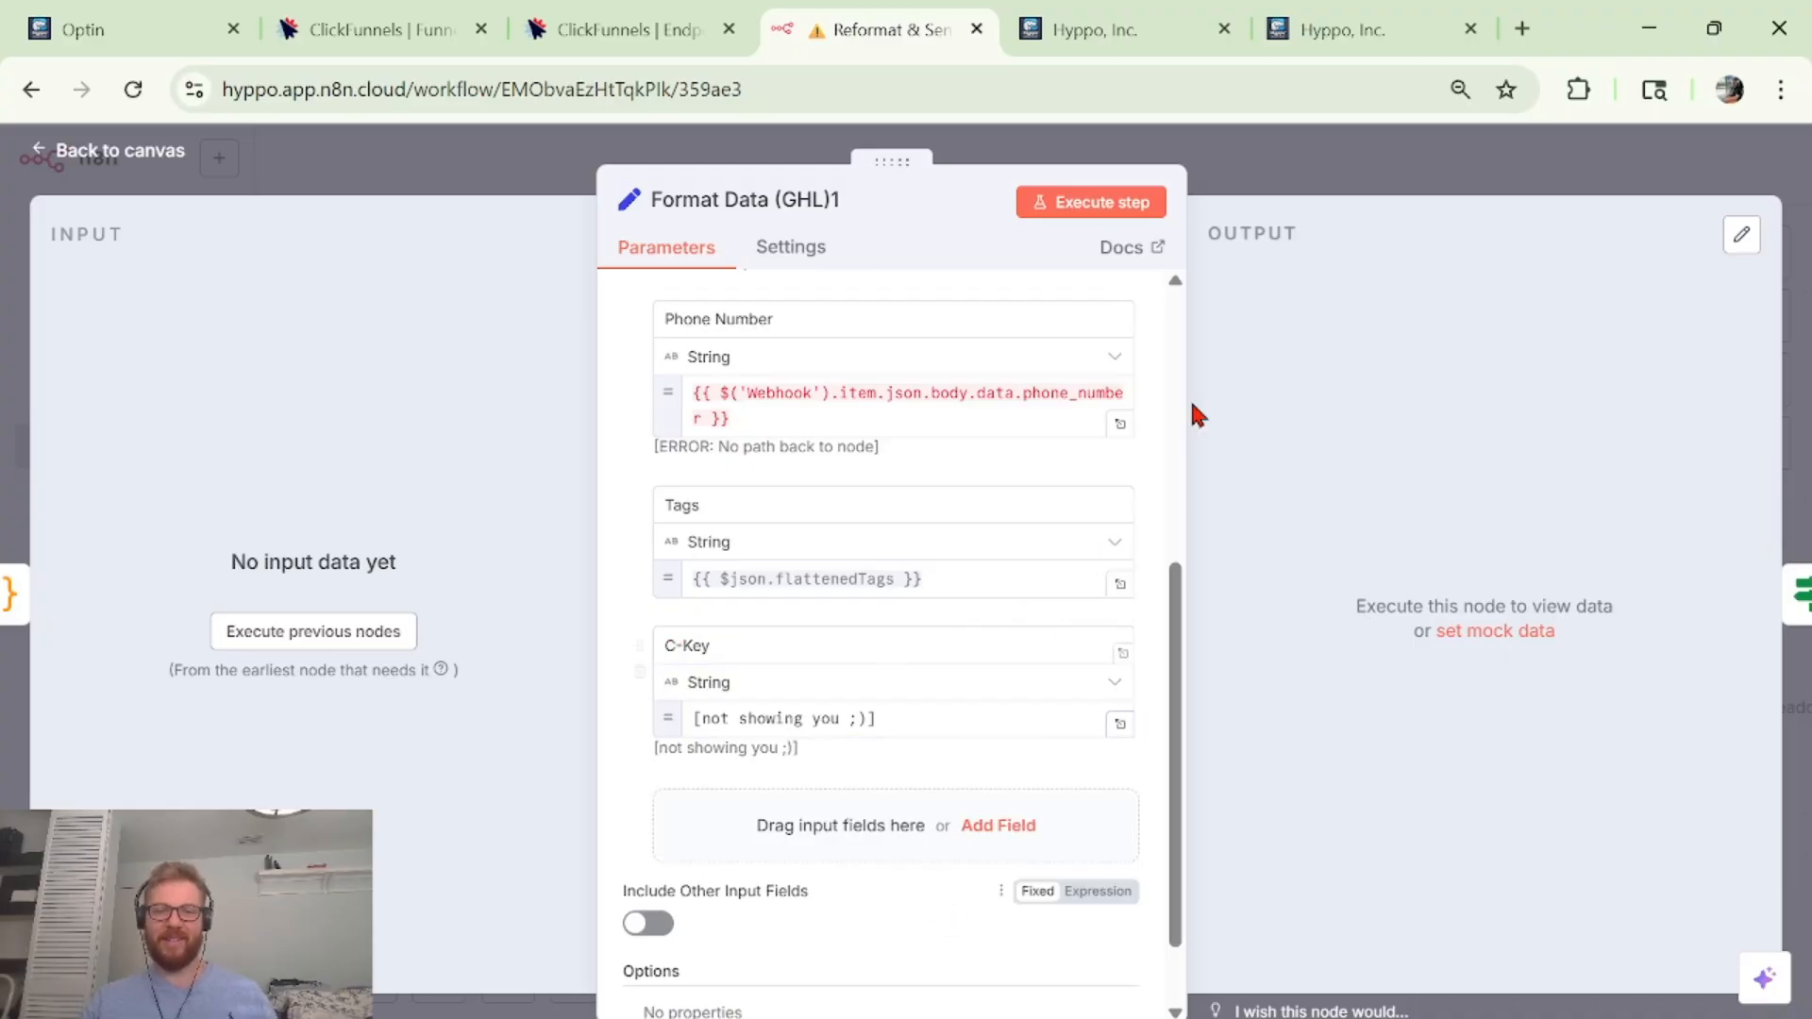
{"action": "left_click", "coordinate": [1321, 181]}
Align C-Key Authentication1 level with Format Data (GHL)1 and Send to GHL1.
{"action": "scroll", "coordinate": [1304, 649], "scroll_direction": "down", "scroll_amount": 12}
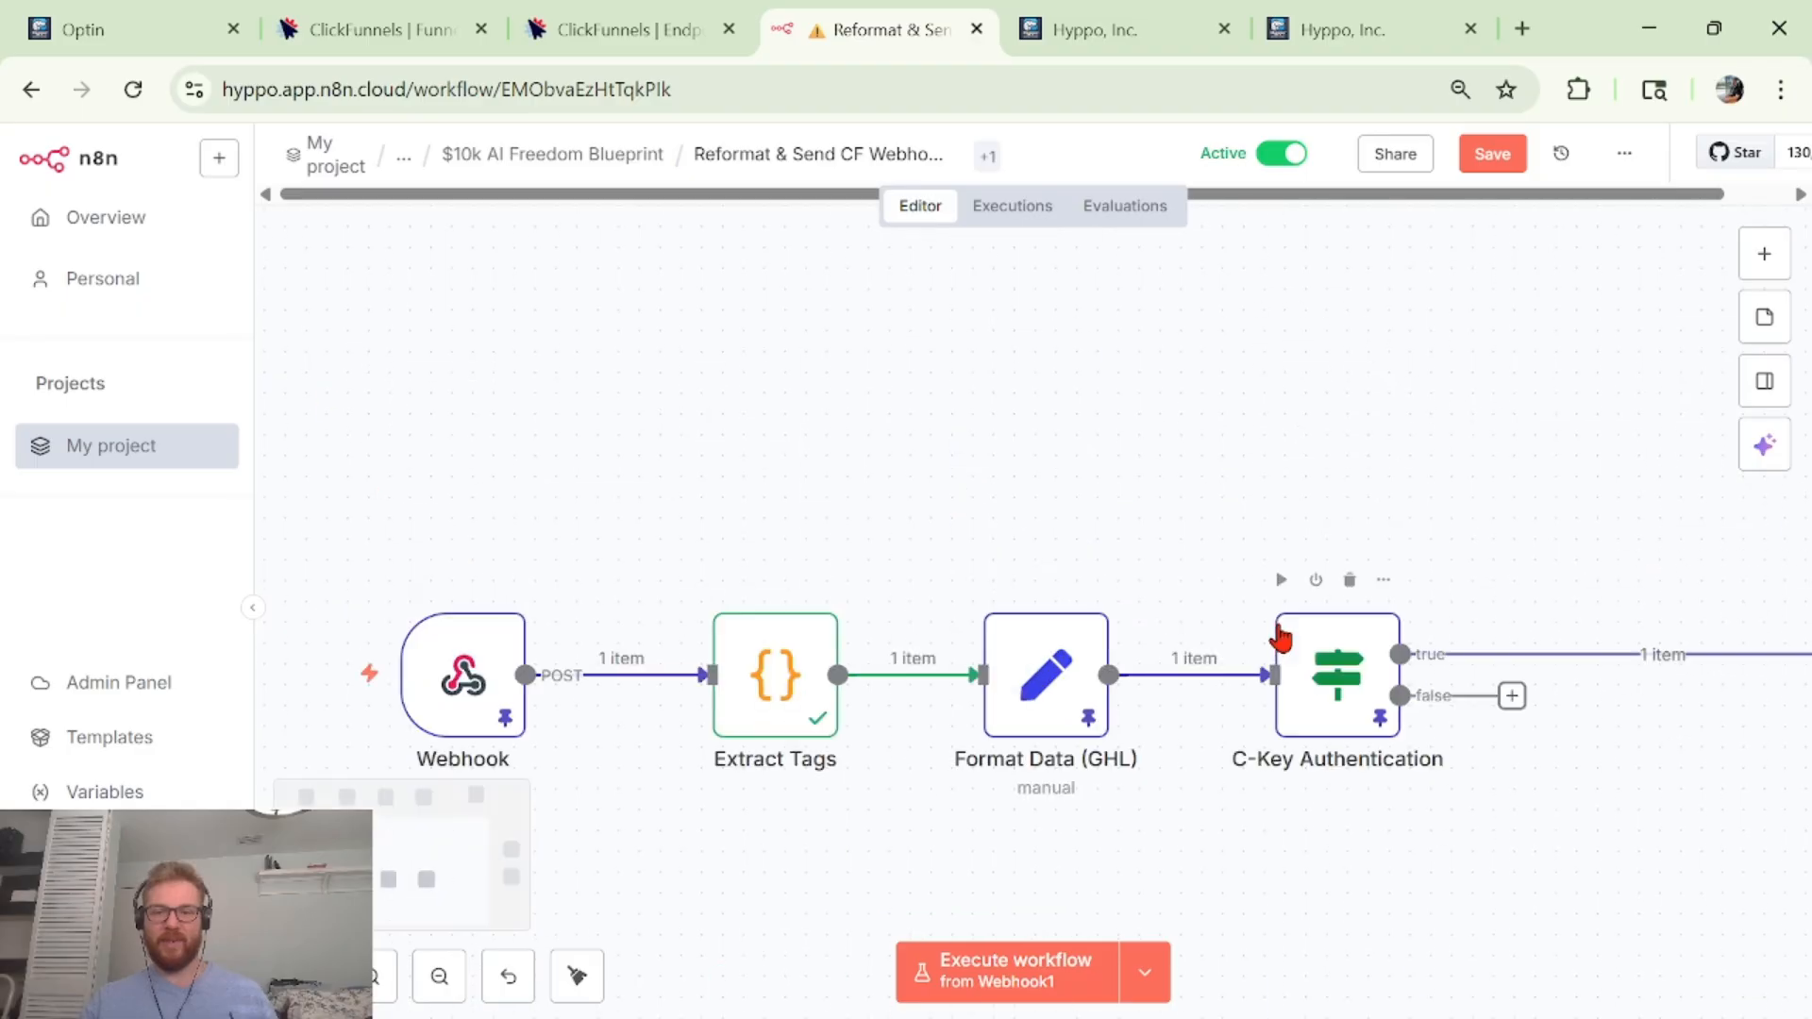
{"action": "scroll", "coordinate": [1455, 619], "scroll_direction": "right", "scroll_amount": 8}
{"action": "scroll", "coordinate": [1453, 611], "scroll_direction": "left", "scroll_amount": 8}
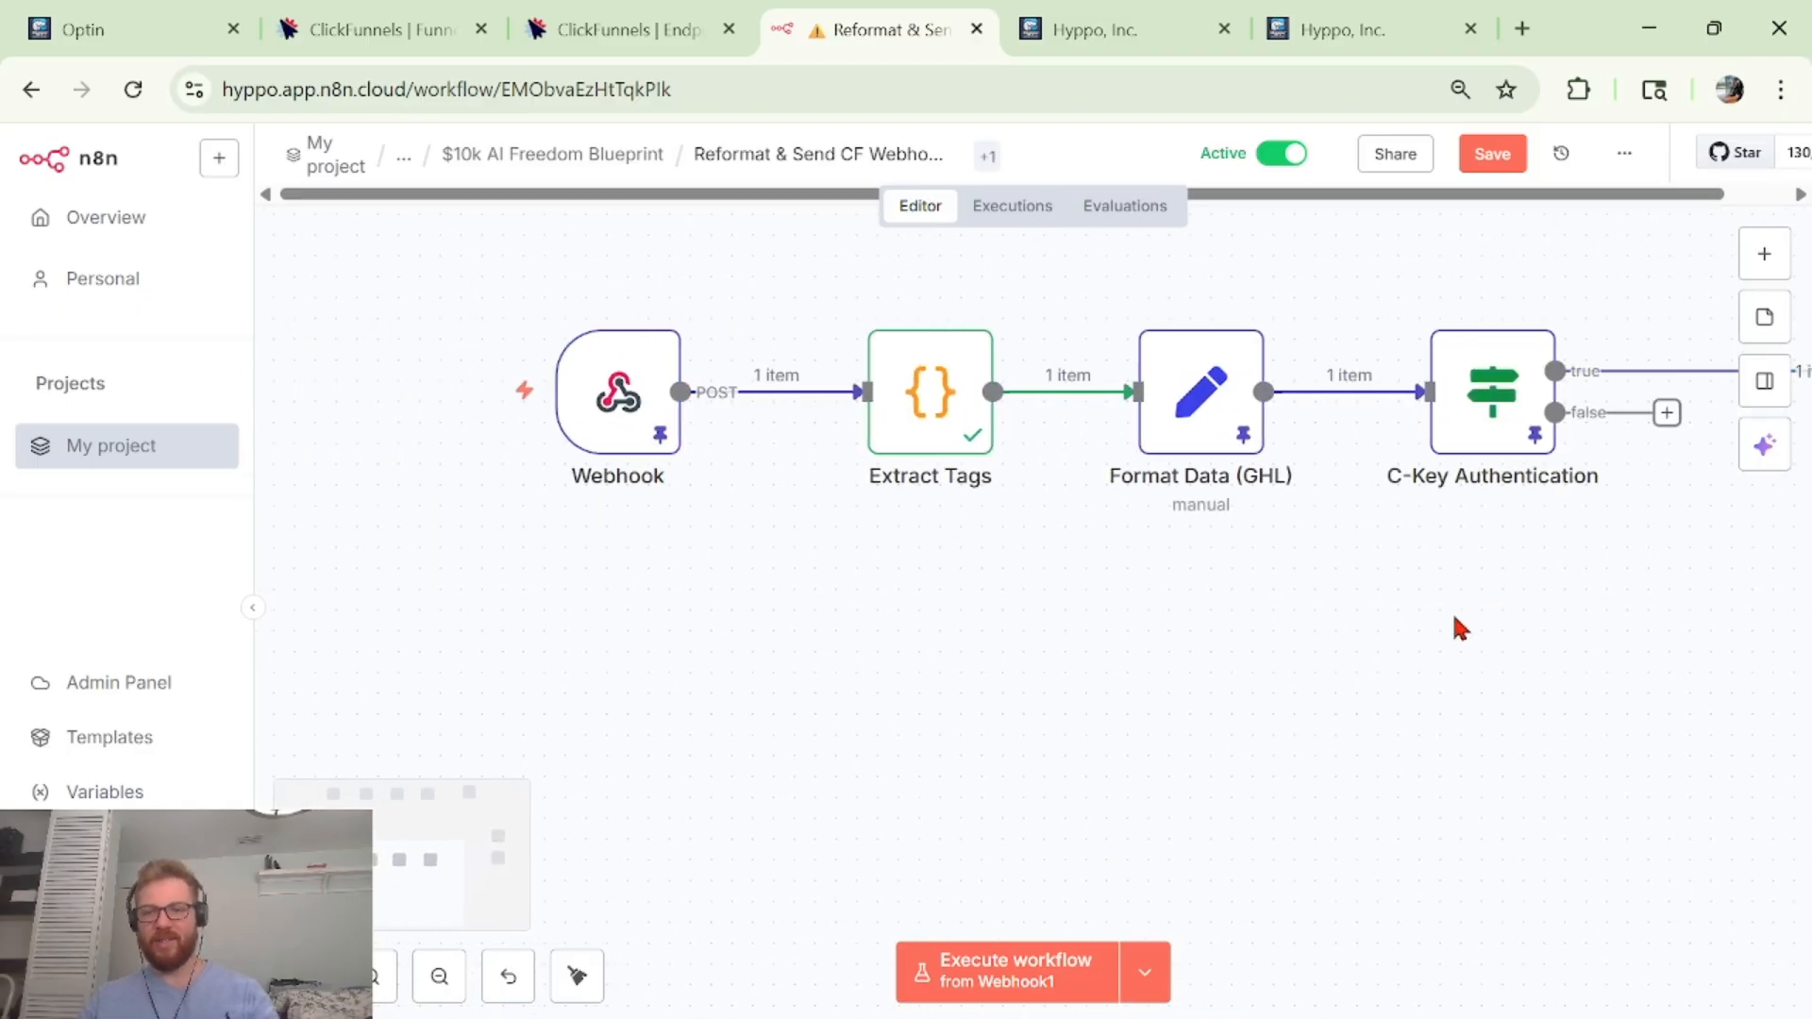
{"action": "scroll", "coordinate": [1046, 511], "scroll_direction": "up", "scroll_amount": 6}
{"action": "scroll", "coordinate": [1170, 566], "scroll_direction": "down", "scroll_amount": 6}
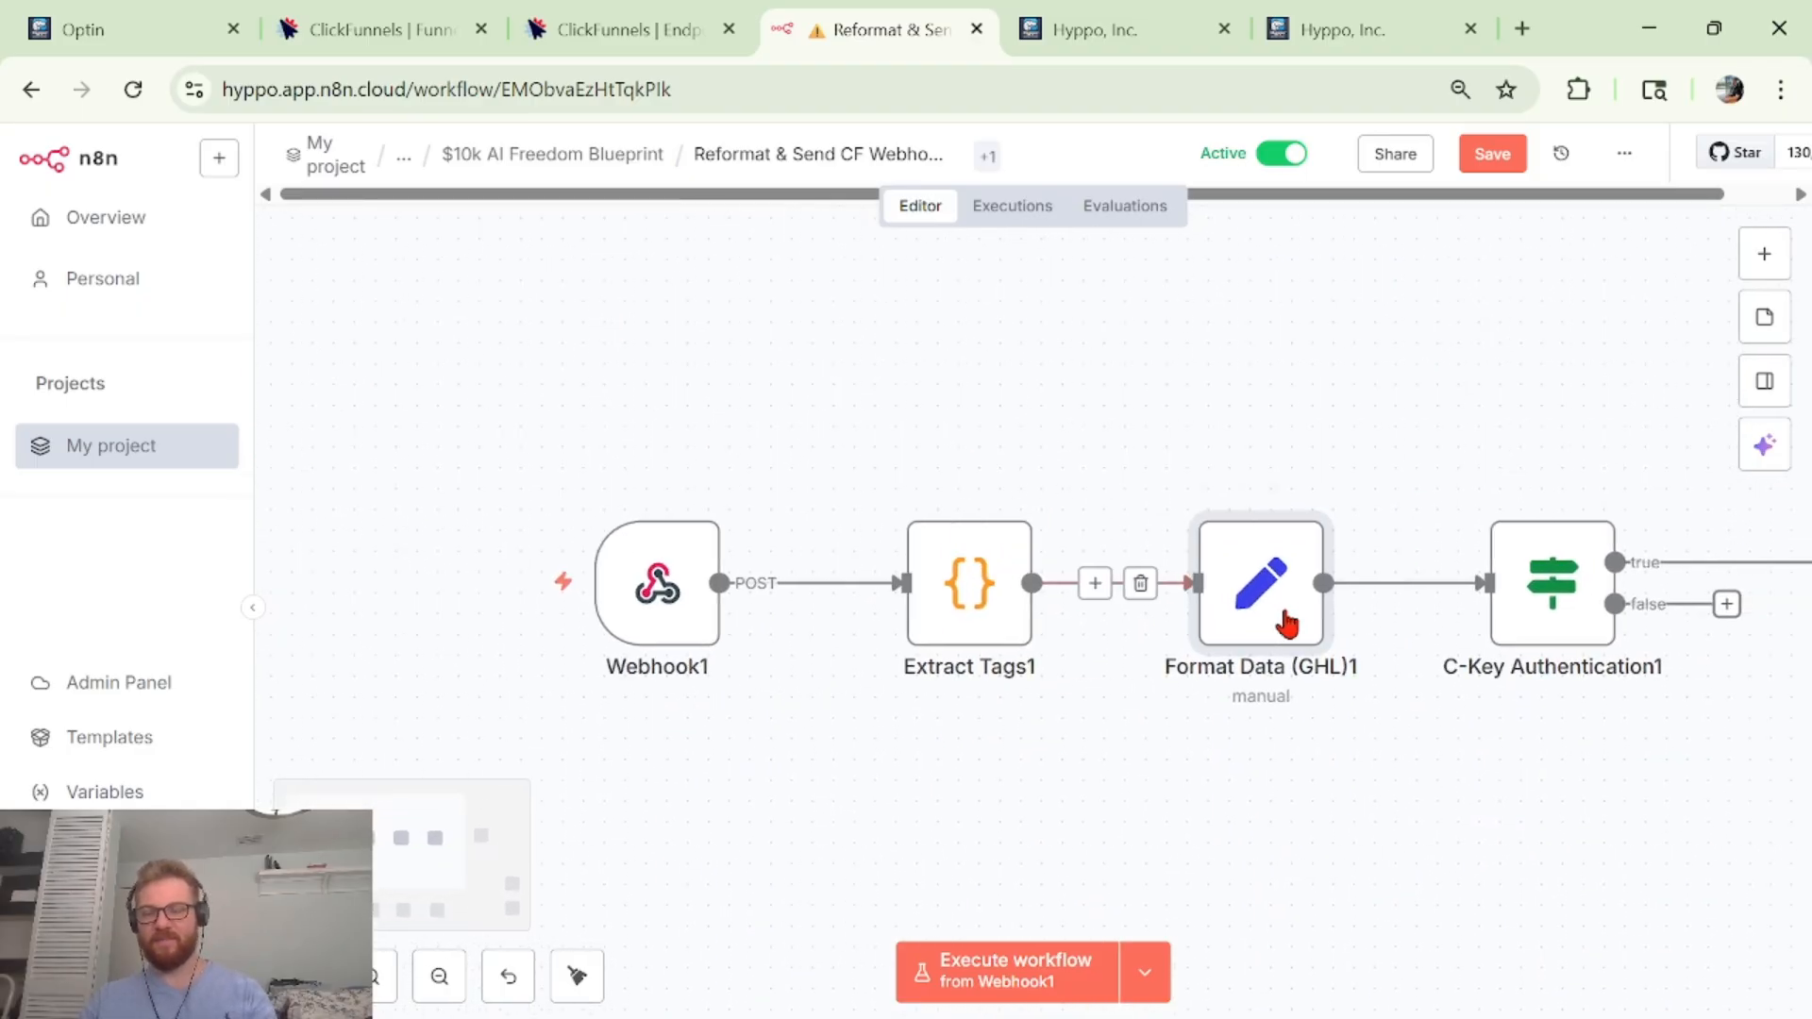
{"action": "scroll", "coordinate": [1035, 607], "scroll_direction": "right", "scroll_amount": 5}
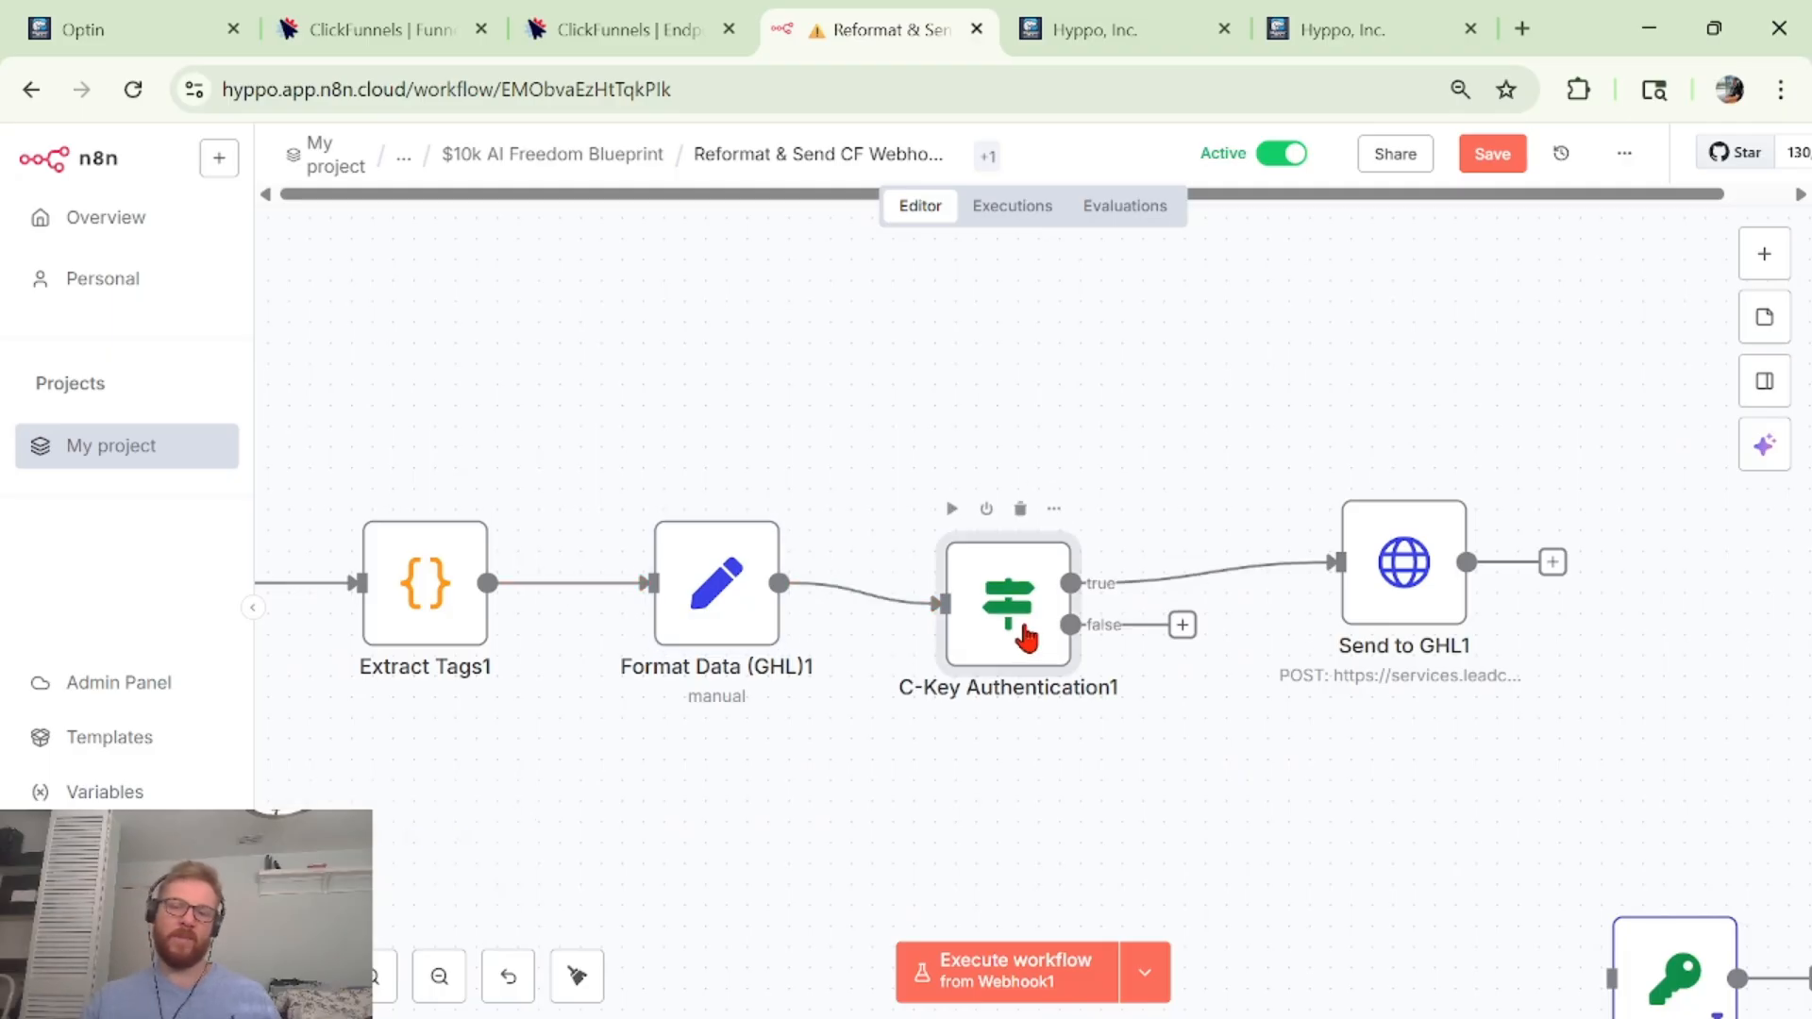
{"action": "left_click_drag", "start_coordinate": [1026, 637], "coordinate": [1024, 607]}
Review C-Key Authentication1's Tags-contains condition, then drag a new connection from its false output.
{"action": "double_click", "coordinate": [1025, 606]}
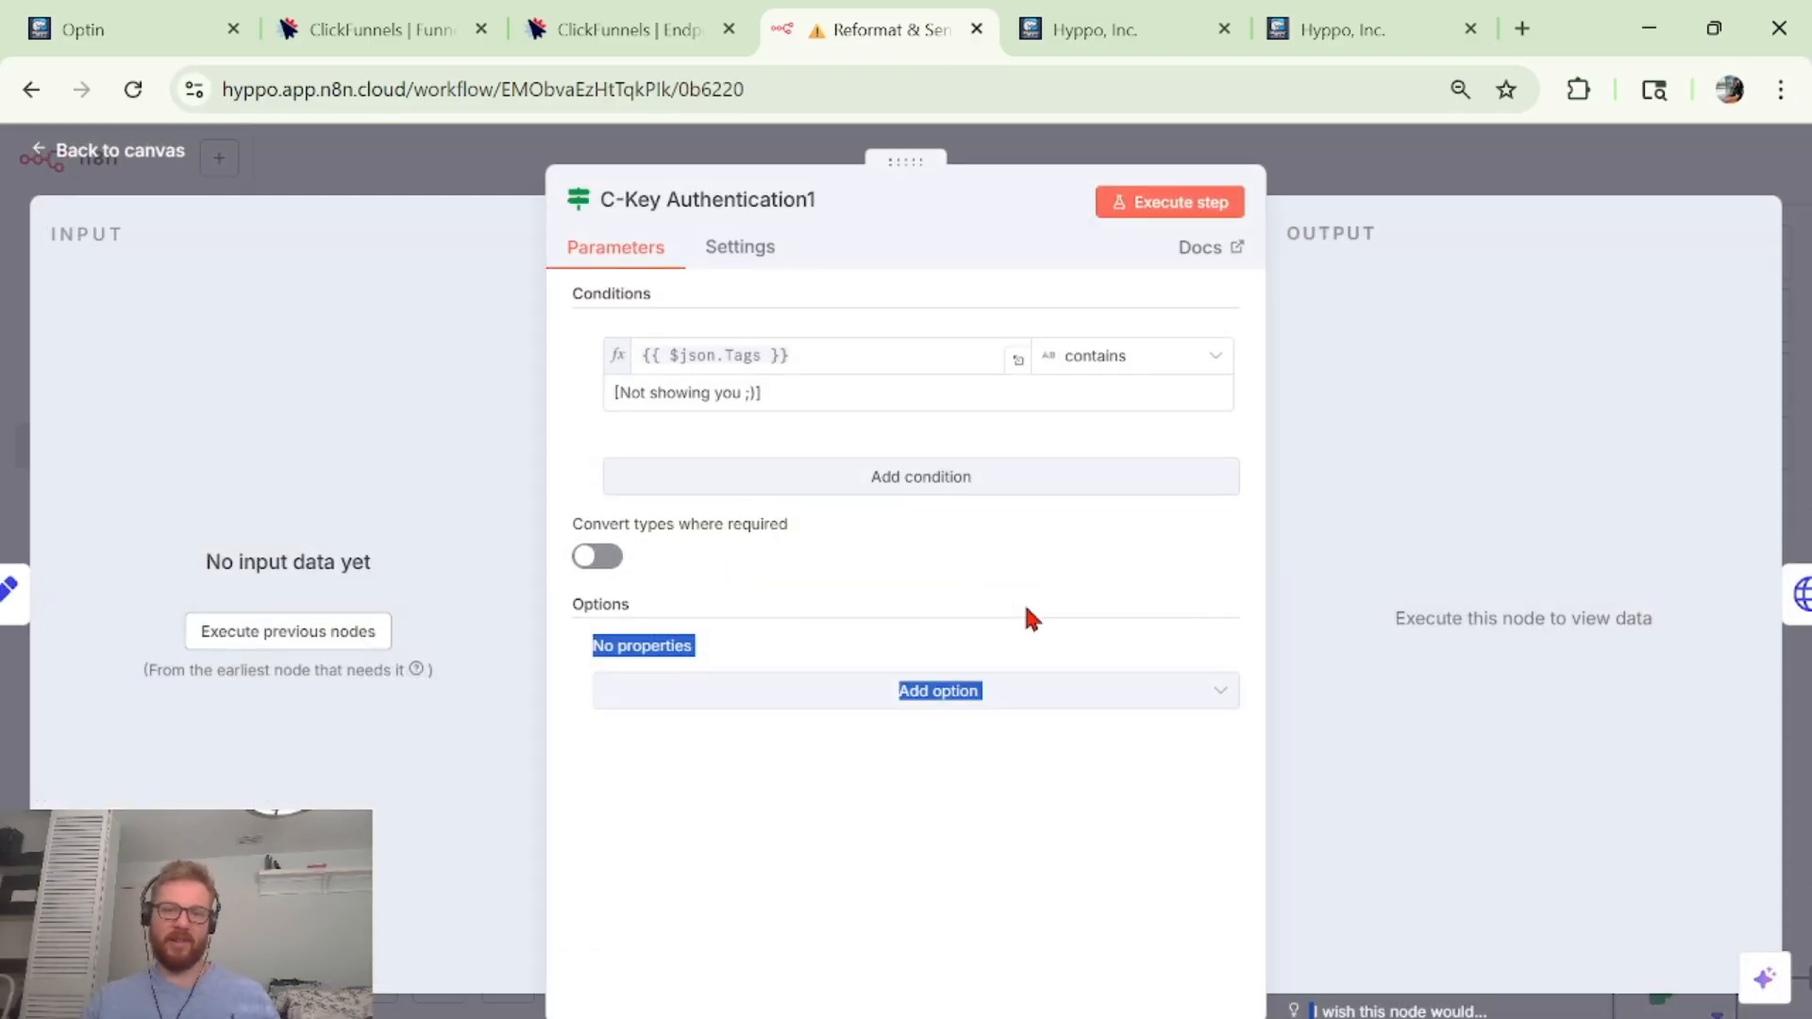
{"action": "left_click", "coordinate": [820, 289]}
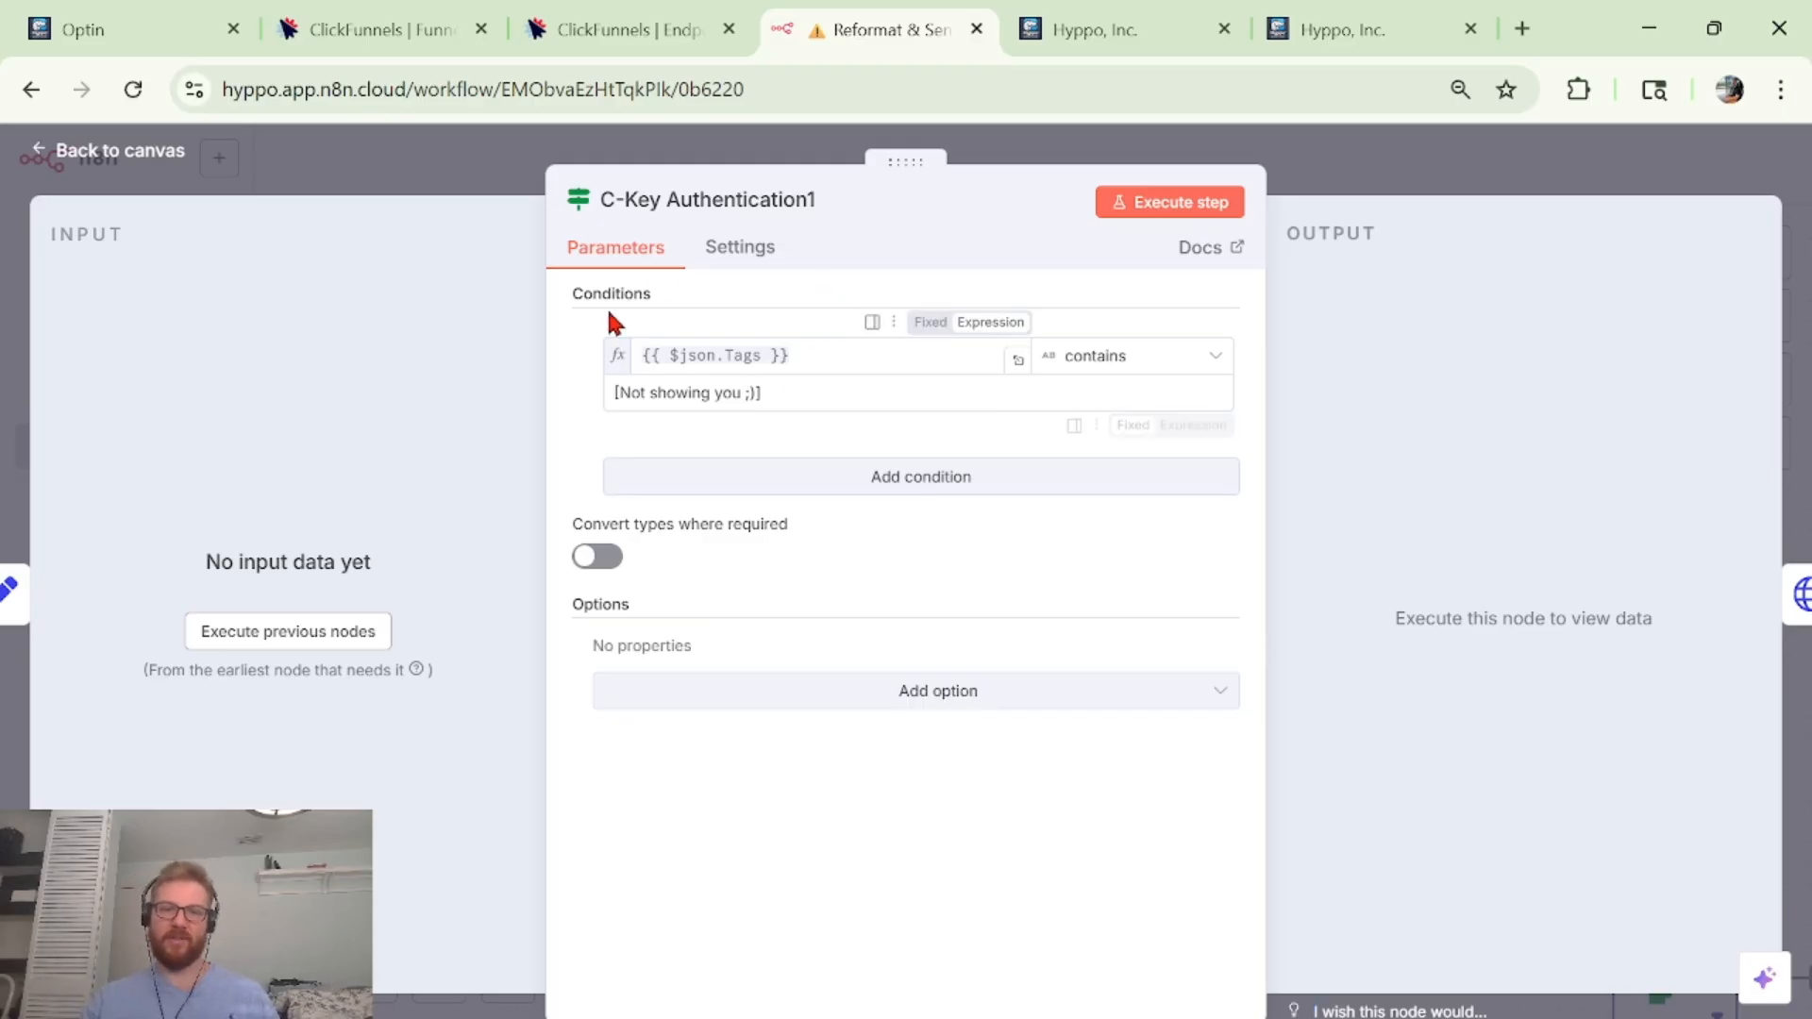
{"action": "key", "text": "Escape"}
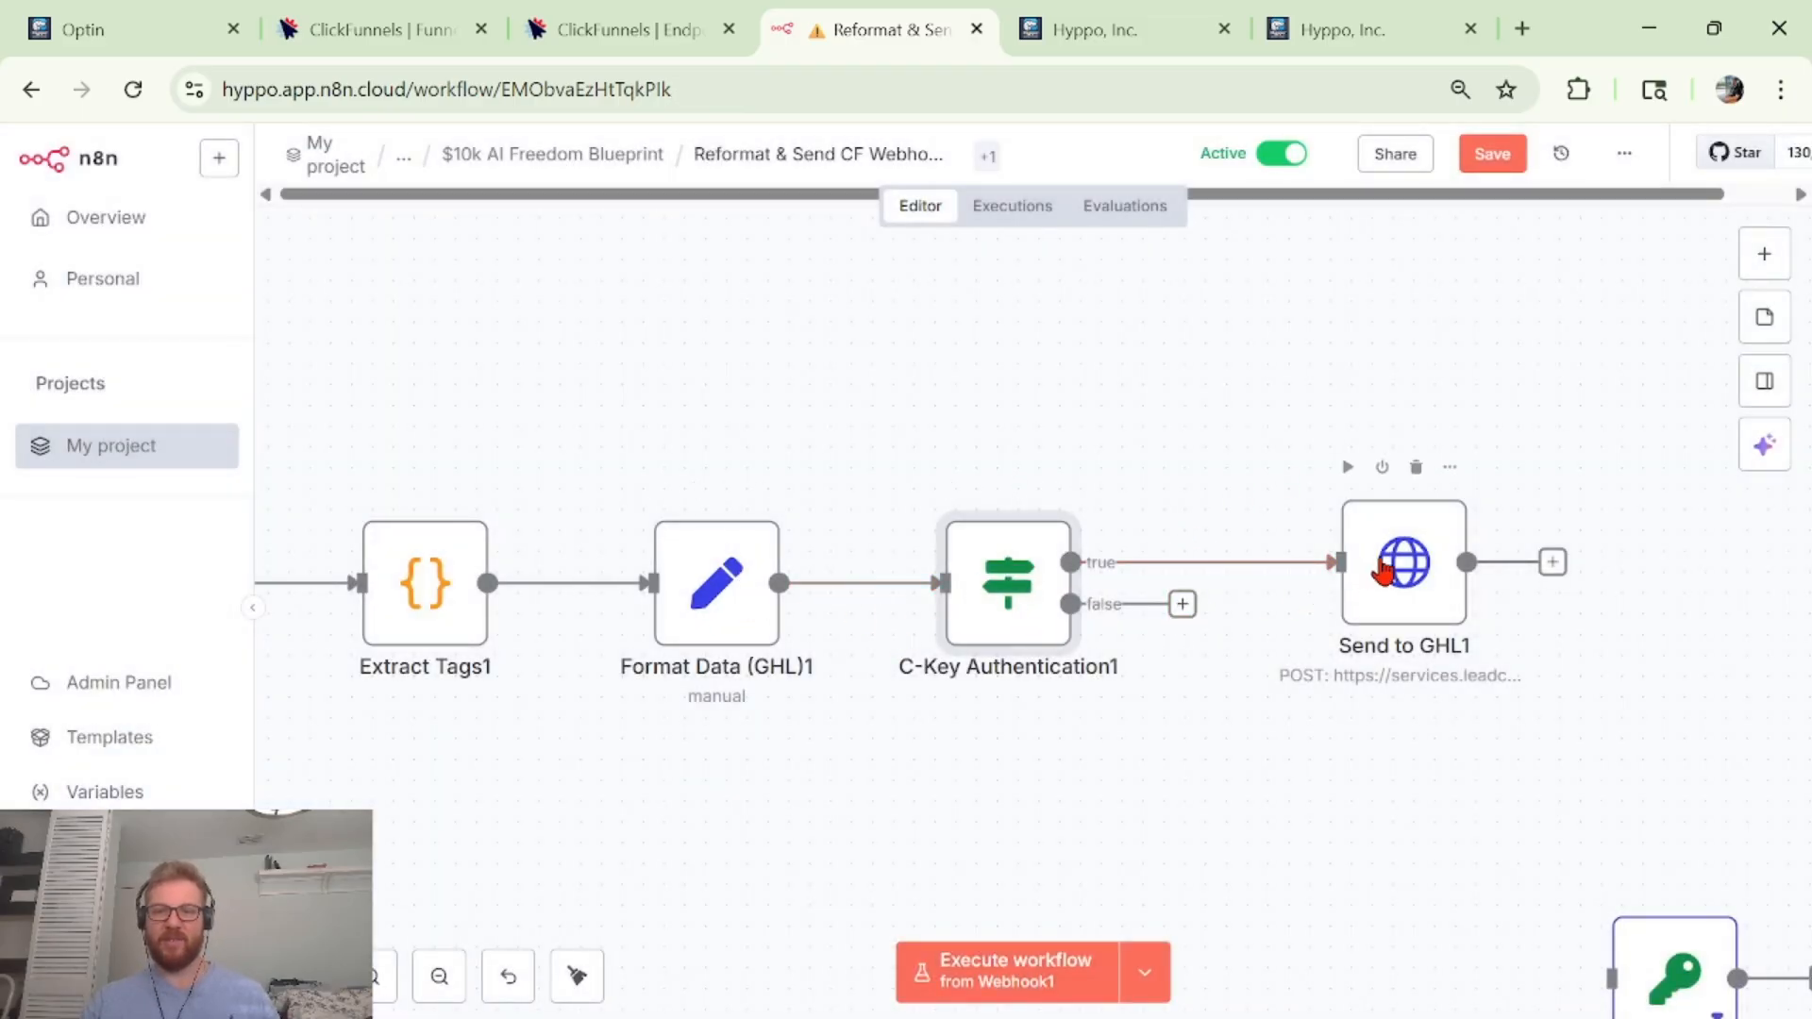
{"action": "left_click_drag", "start_coordinate": [1189, 610], "coordinate": [1236, 981]}
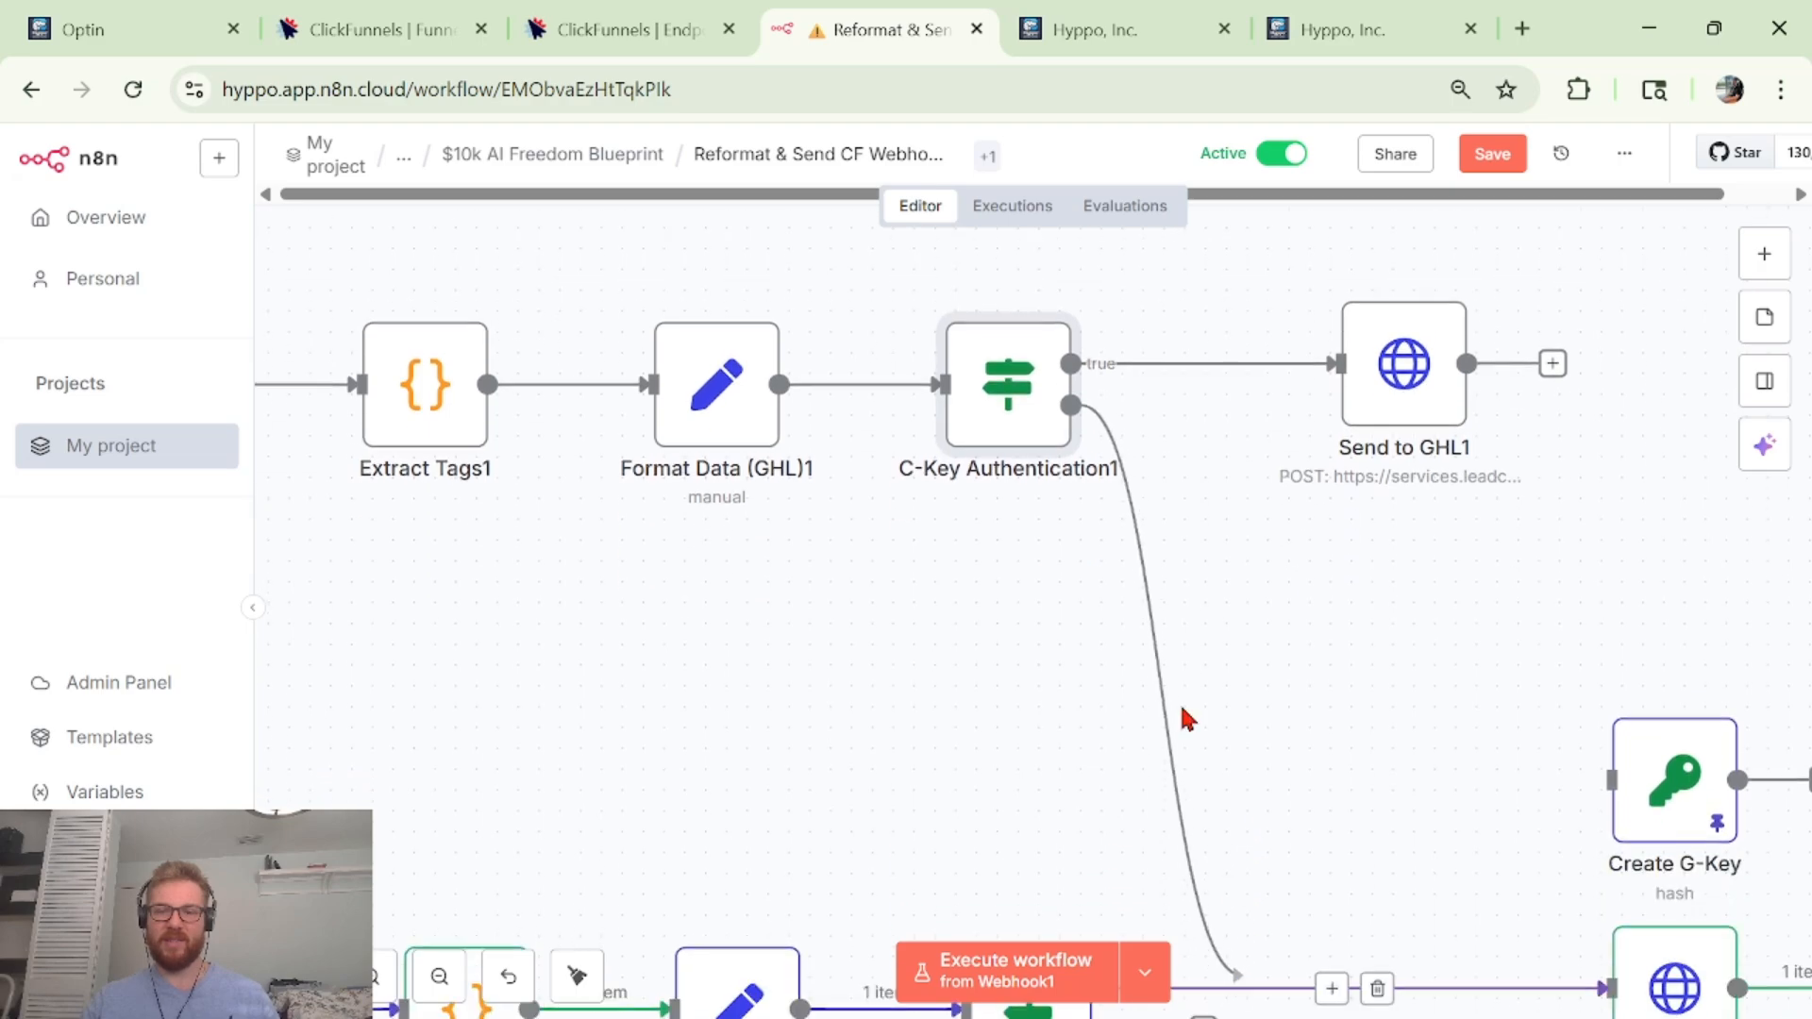
Dismiss the node picker, glance at Send to GHL1, and search nodes for 'htt' without adding one.
{"action": "scroll", "coordinate": [1176, 524], "scroll_direction": "up", "scroll_amount": 3}
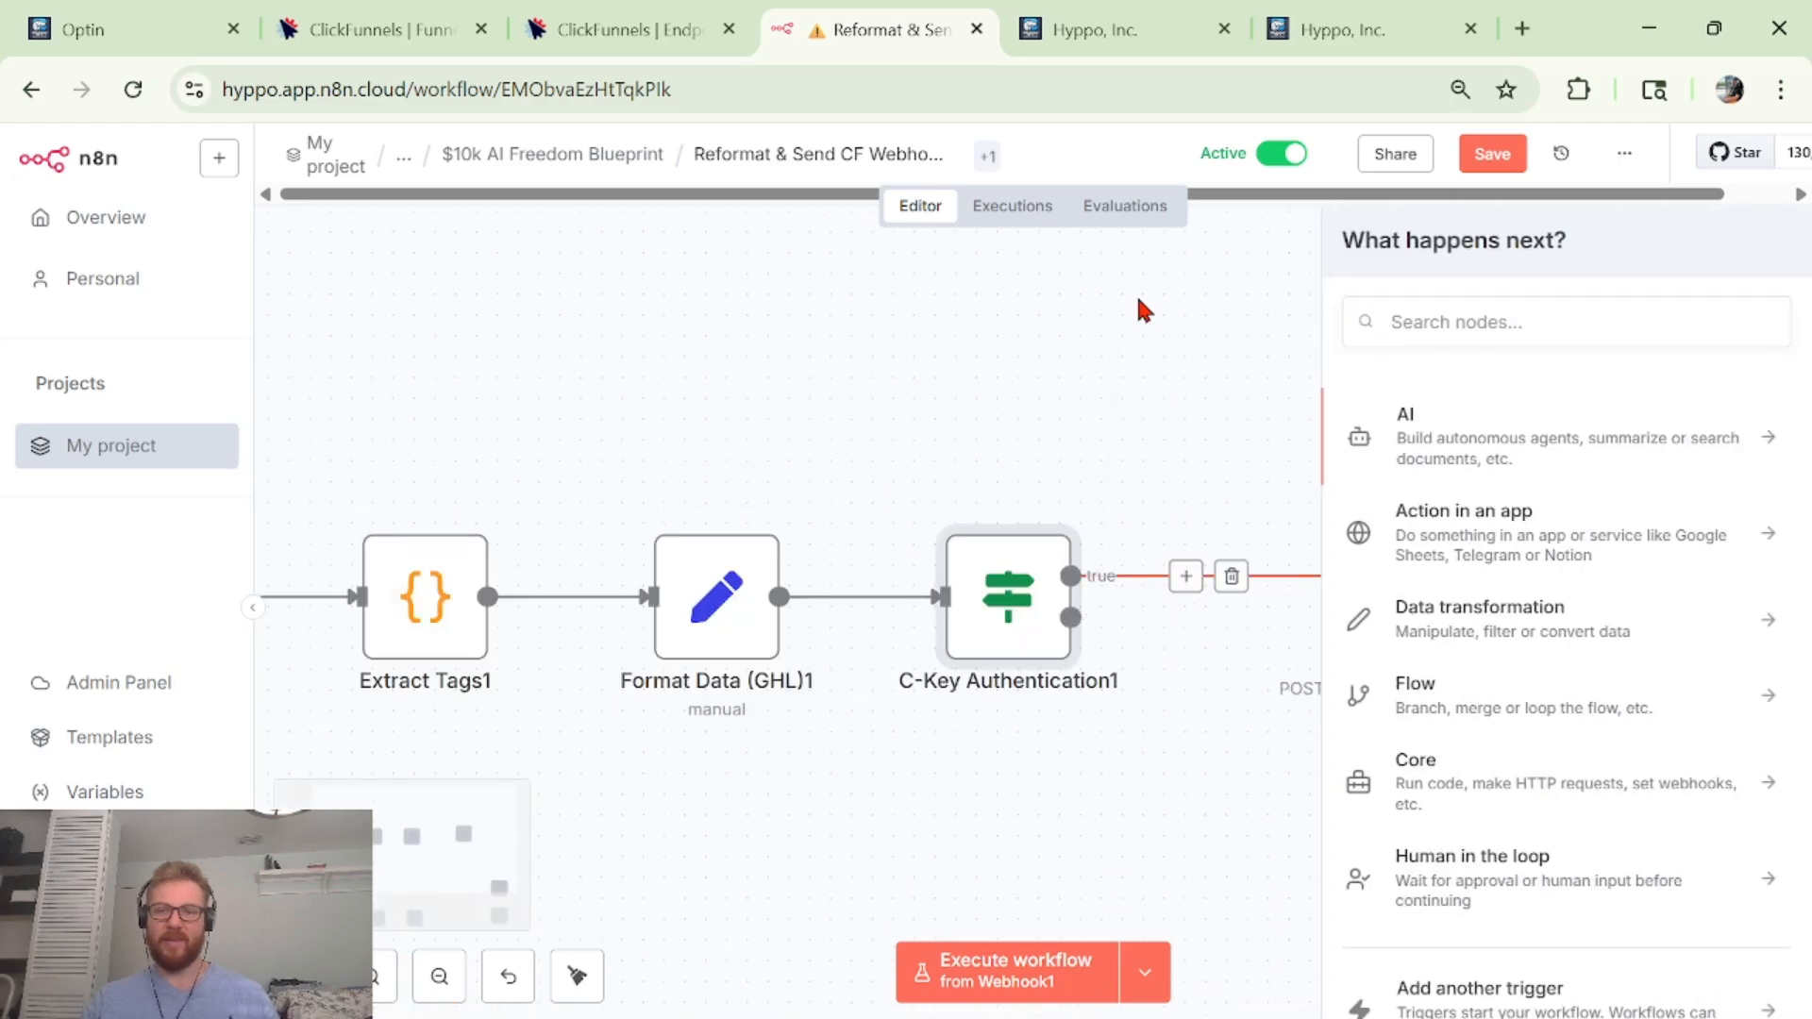
{"action": "scroll", "coordinate": [1123, 368], "scroll_direction": "up", "scroll_amount": 3}
{"action": "left_click", "coordinate": [895, 466]}
{"action": "scroll", "coordinate": [1166, 519], "scroll_direction": "down", "scroll_amount": 3}
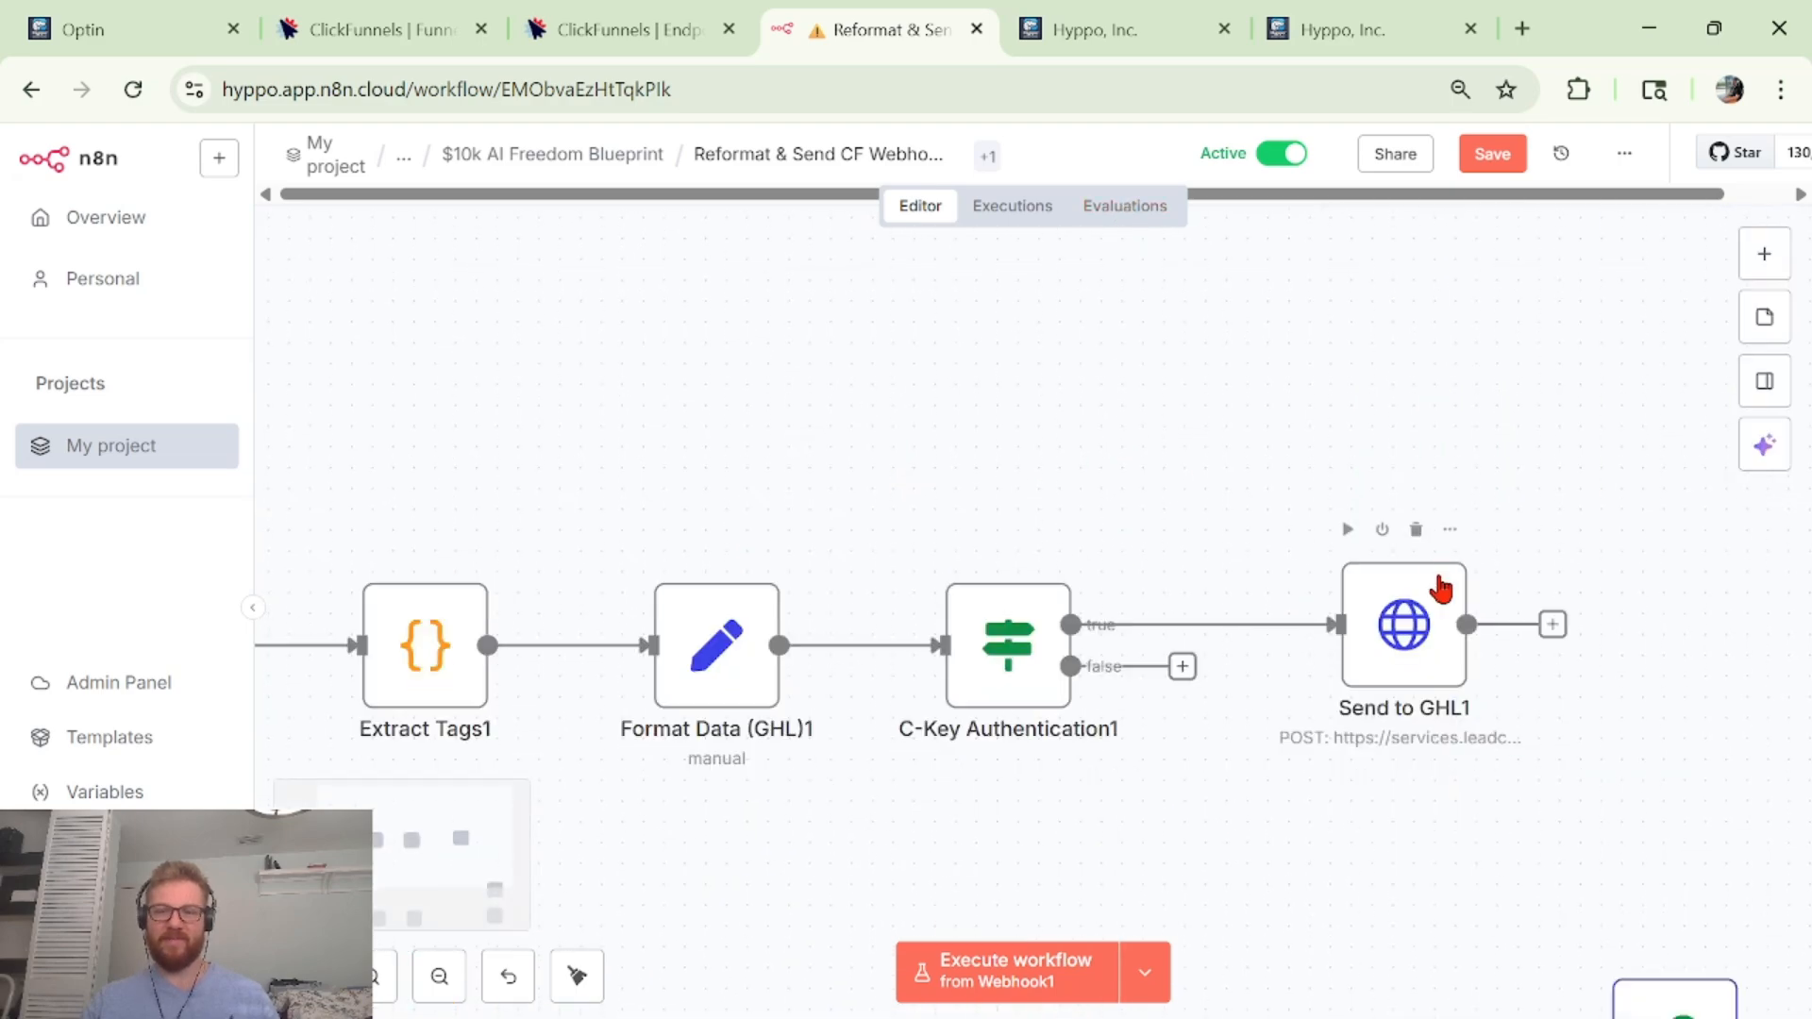
{"action": "double_click", "coordinate": [1380, 667]}
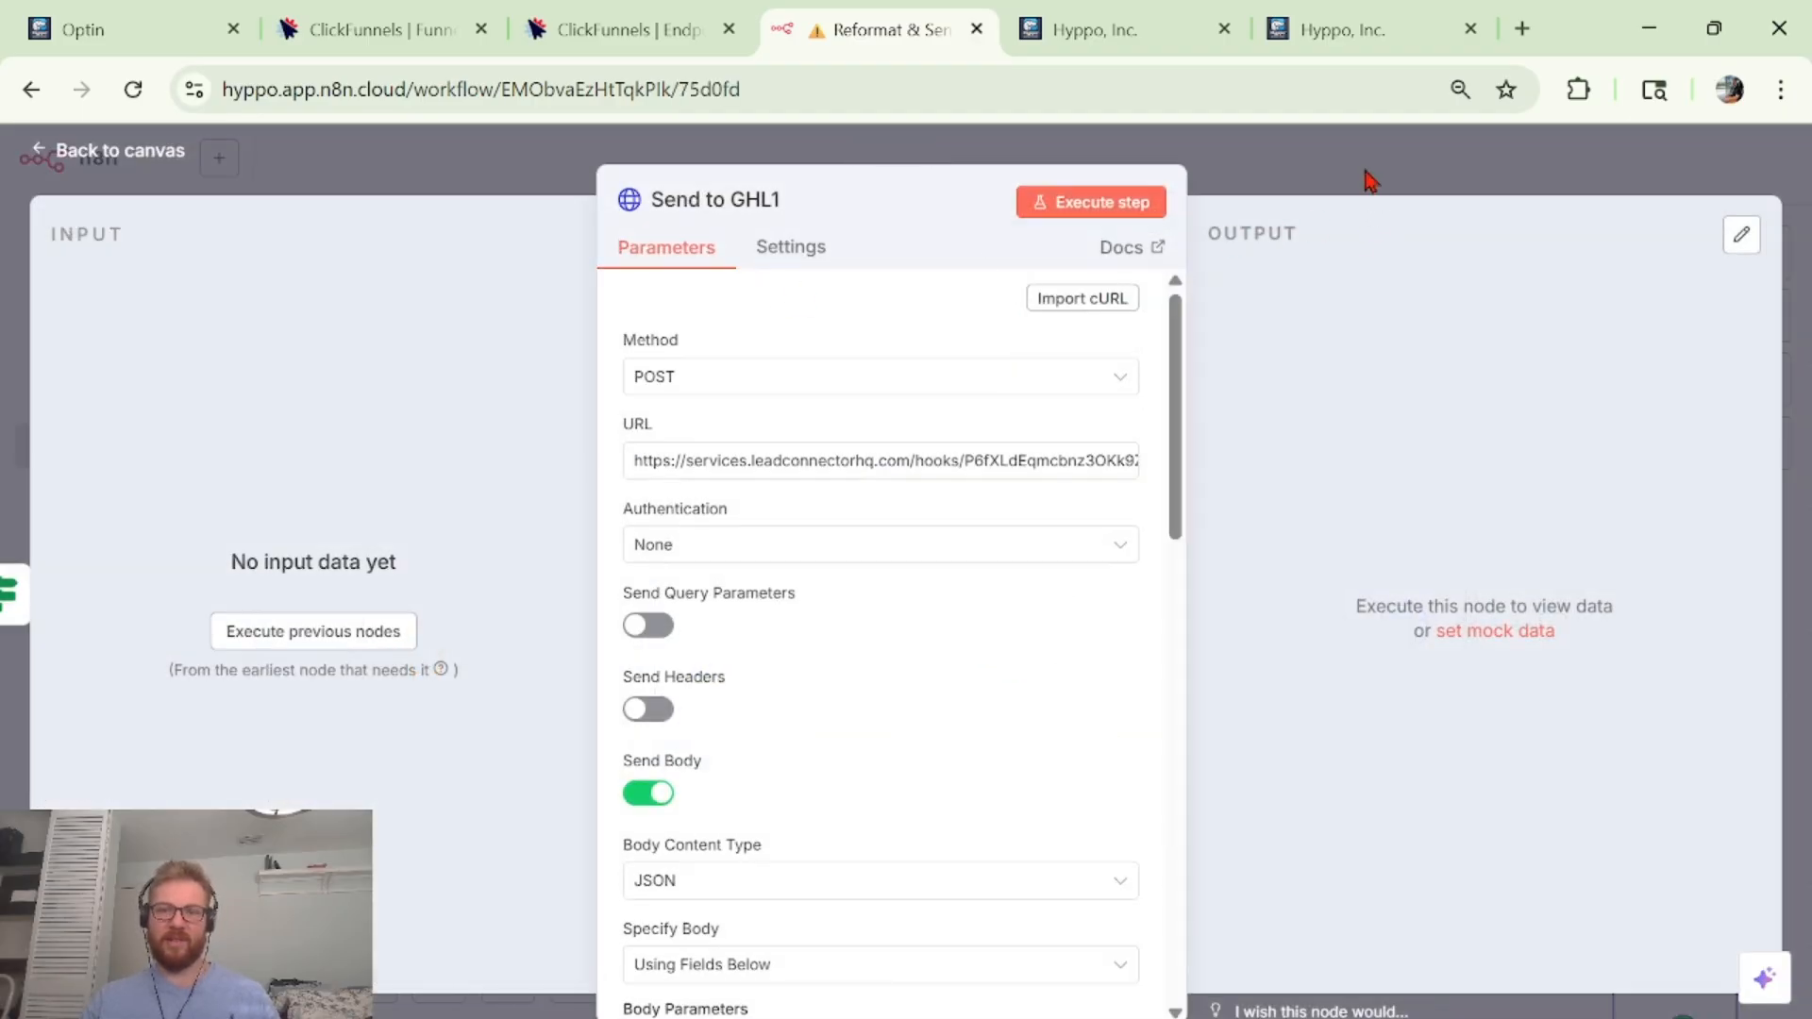
{"action": "left_click", "coordinate": [1365, 171]}
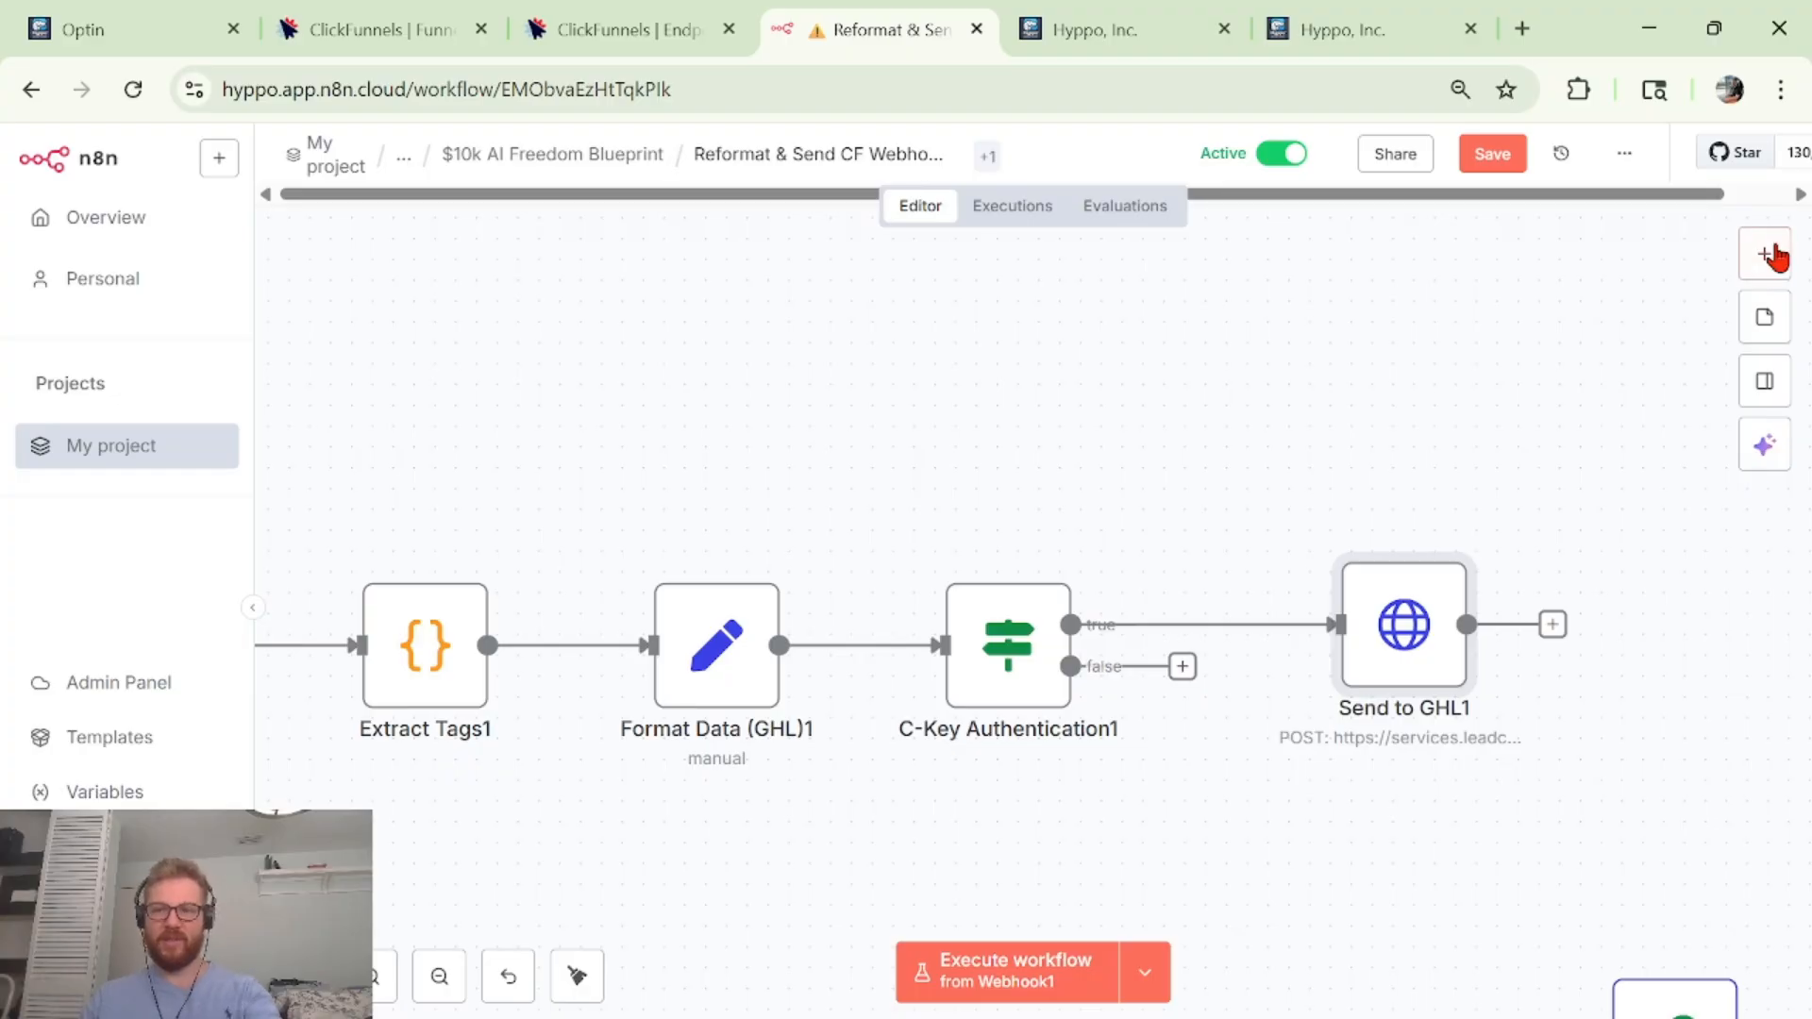
{"action": "left_click", "coordinate": [1771, 254]}
{"action": "type", "text": "htt"}
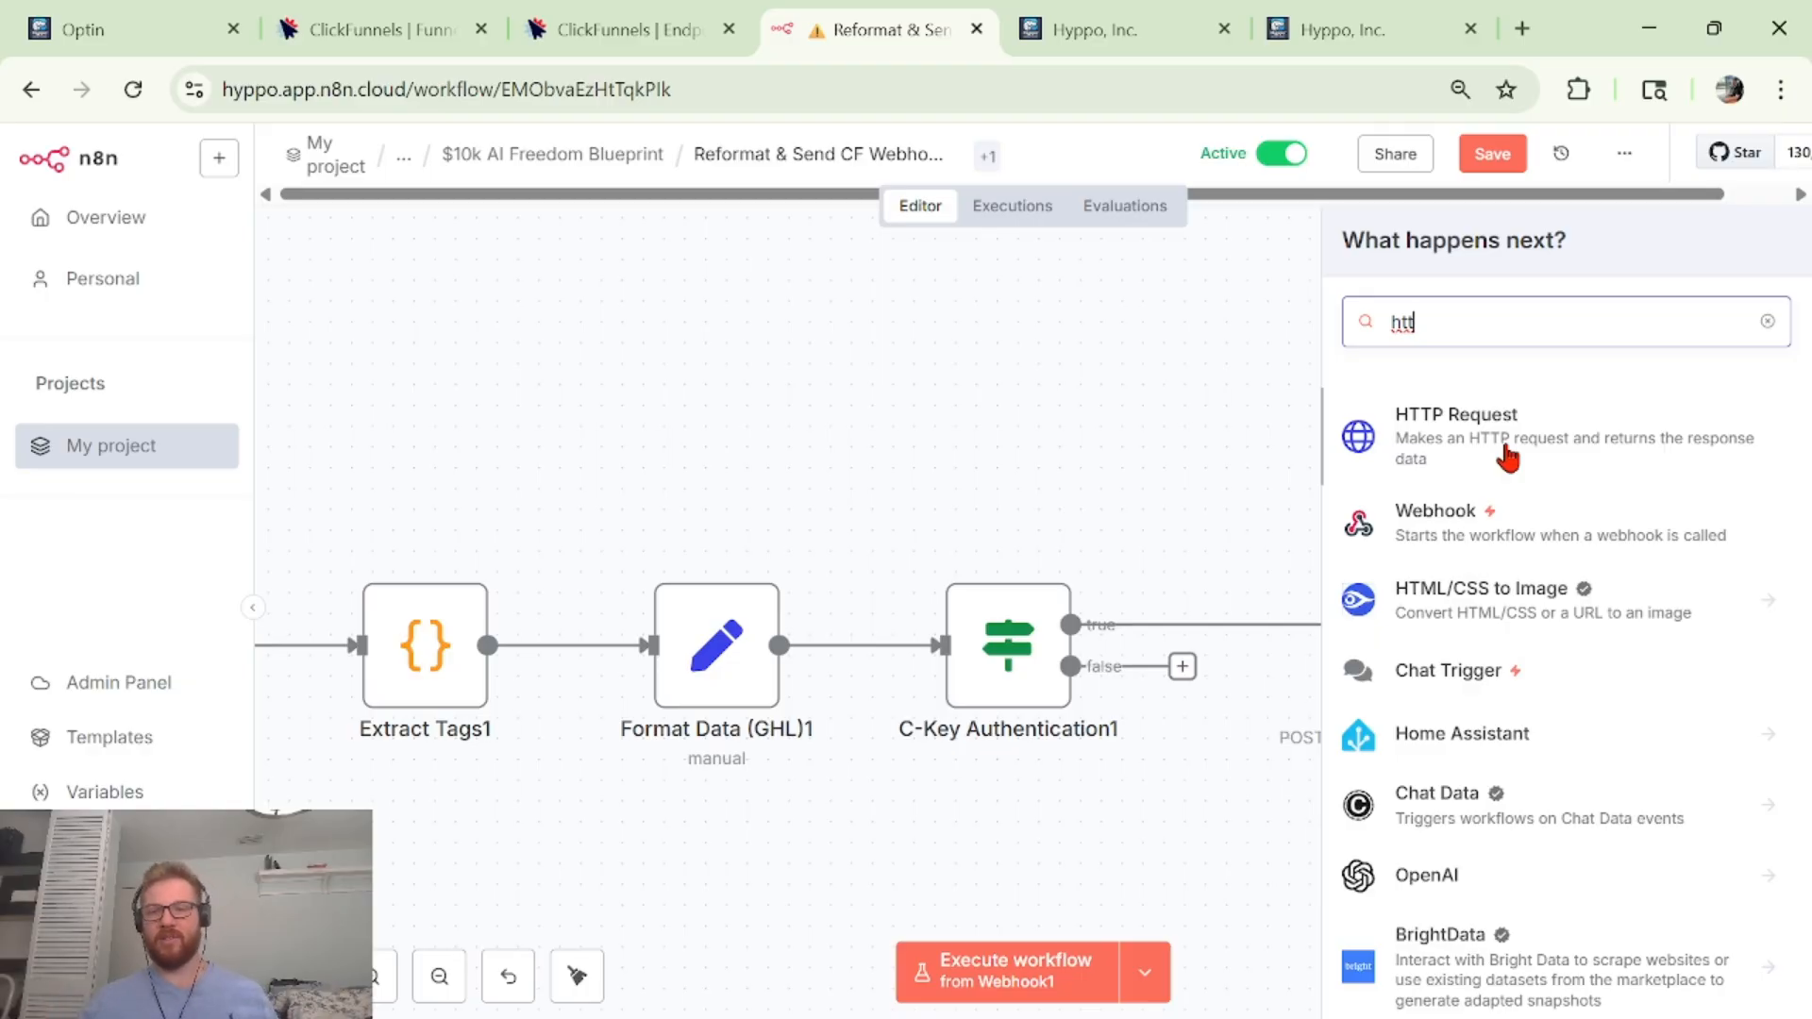
{"action": "left_click", "coordinate": [1222, 416]}
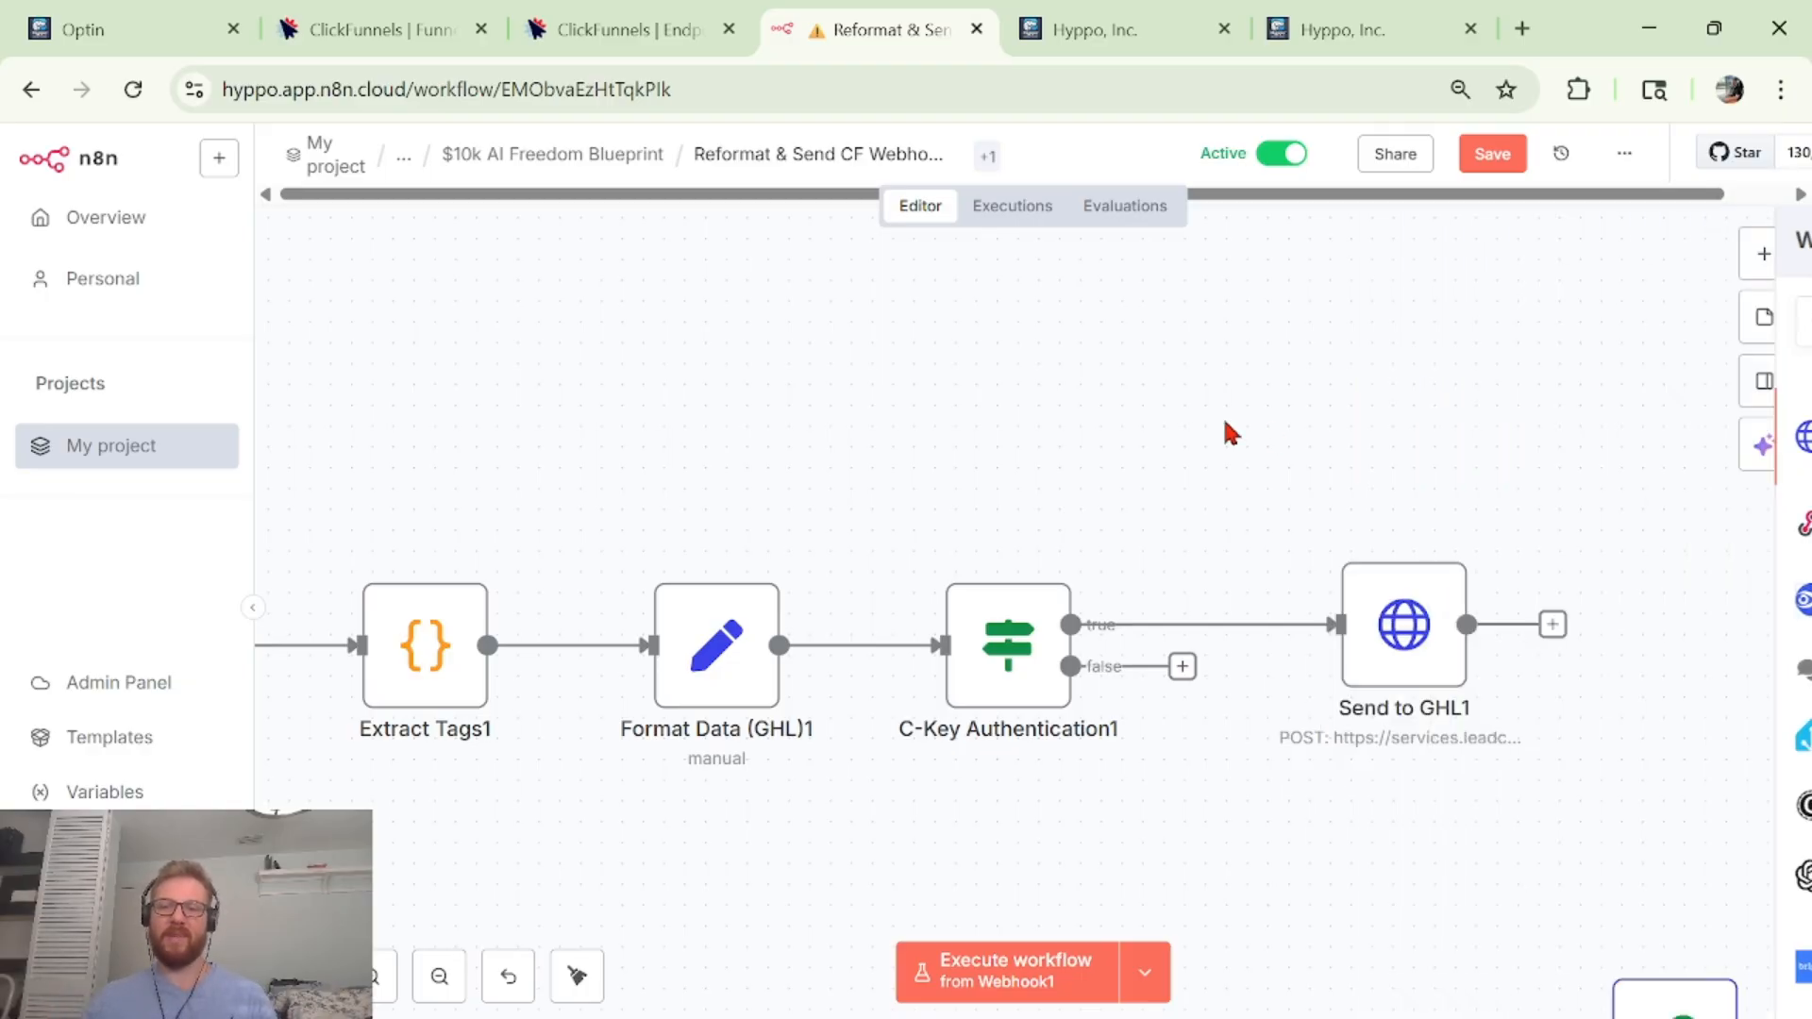
Open Send to GHL1 and review its body settings and body specification options.
{"action": "double_click", "coordinate": [1345, 615]}
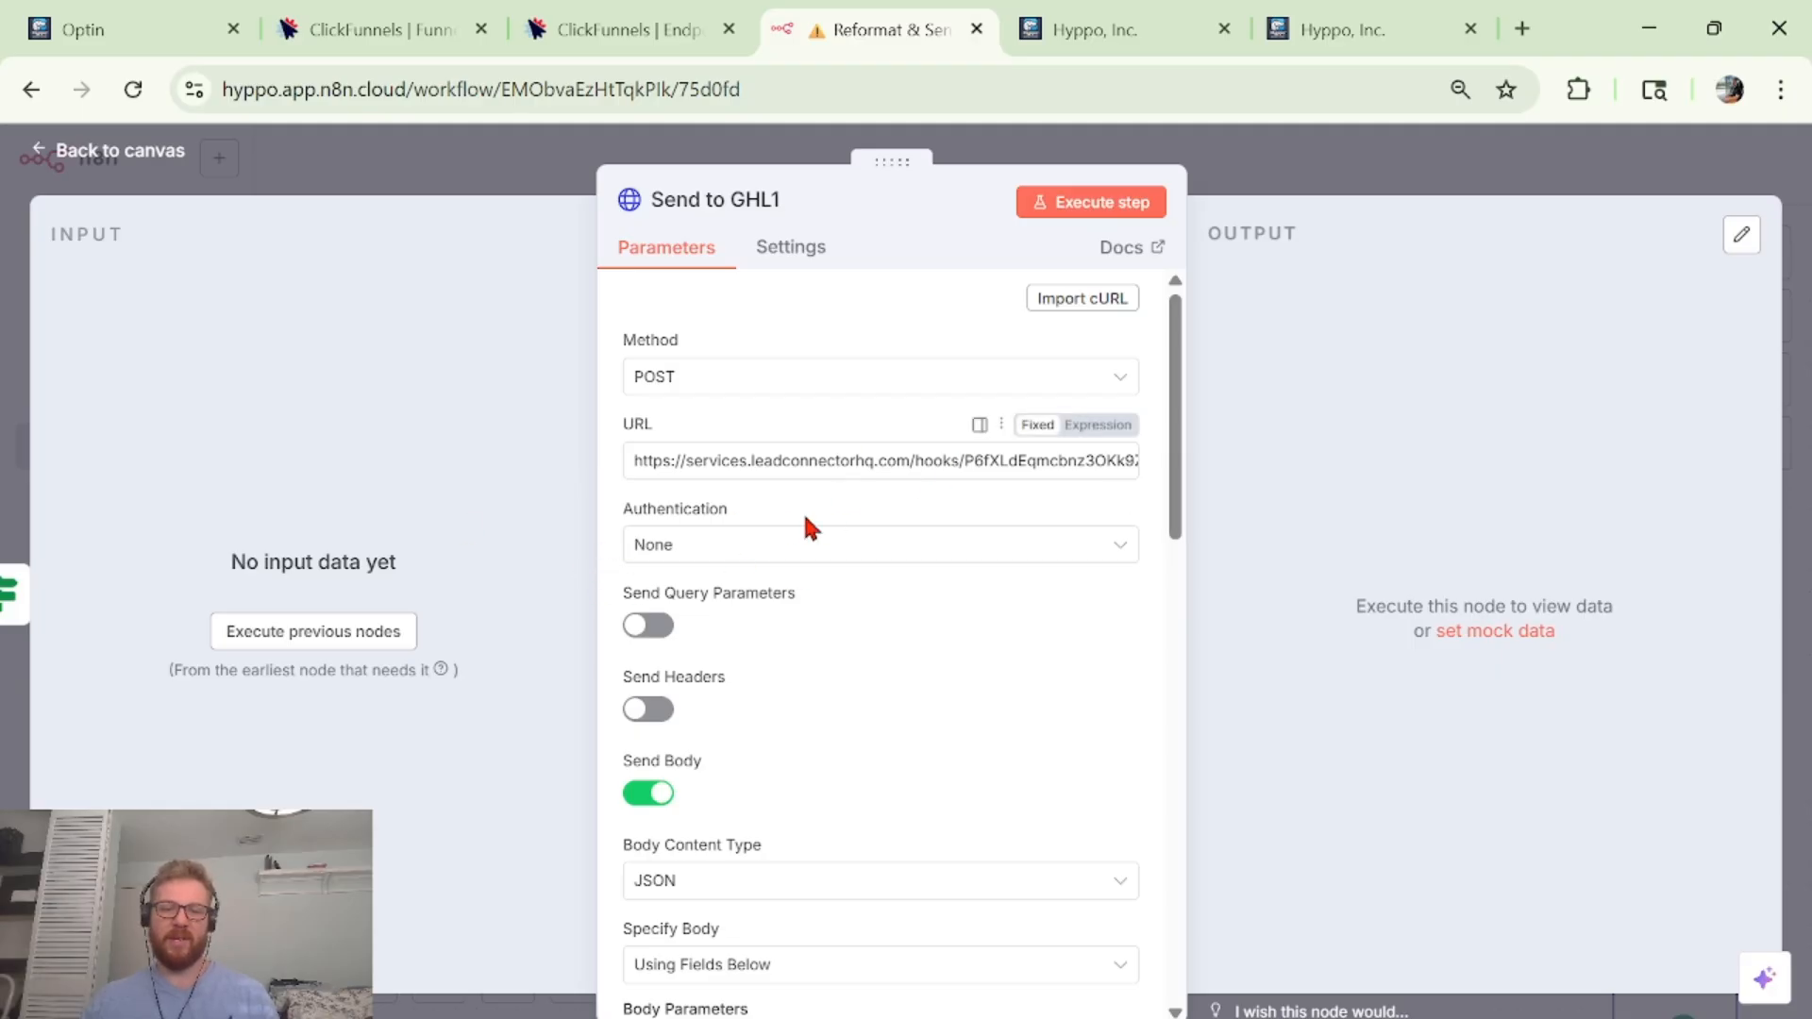
{"action": "scroll", "coordinate": [783, 514], "scroll_direction": "down", "scroll_amount": 2}
{"action": "scroll", "coordinate": [763, 508], "scroll_direction": "down", "scroll_amount": 1}
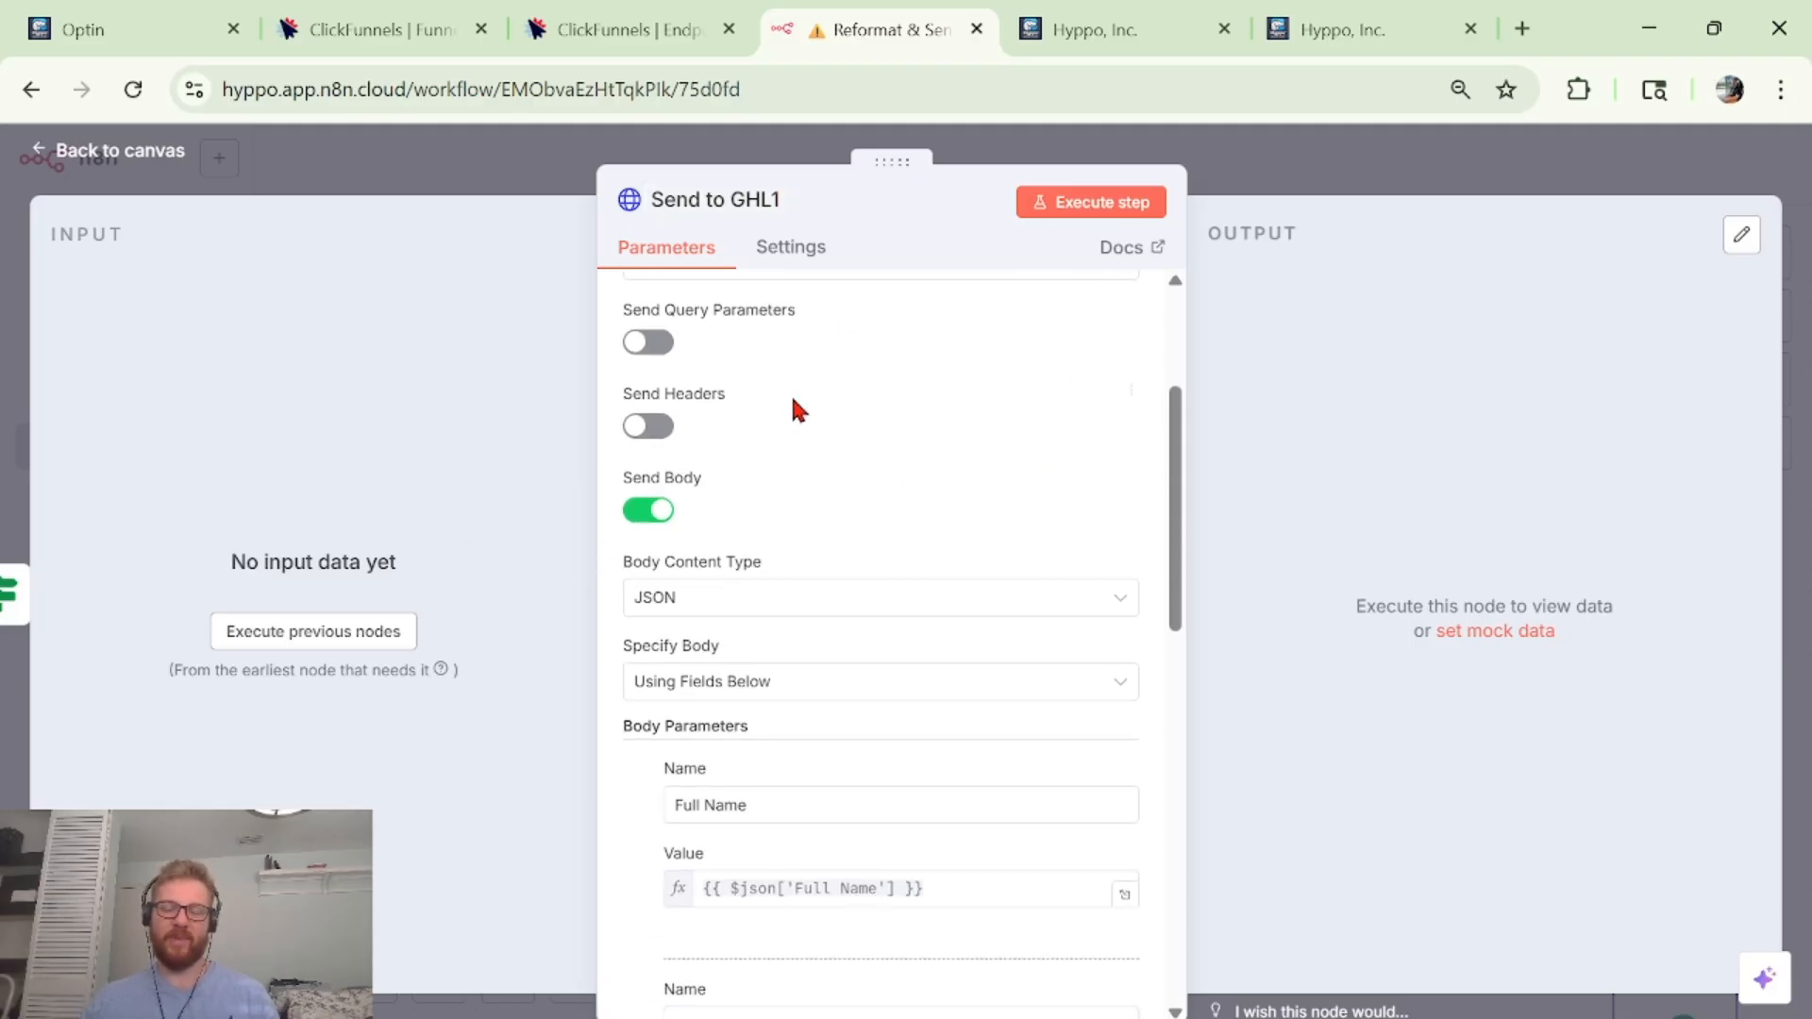
{"action": "scroll", "coordinate": [739, 372], "scroll_direction": "up", "scroll_amount": 3}
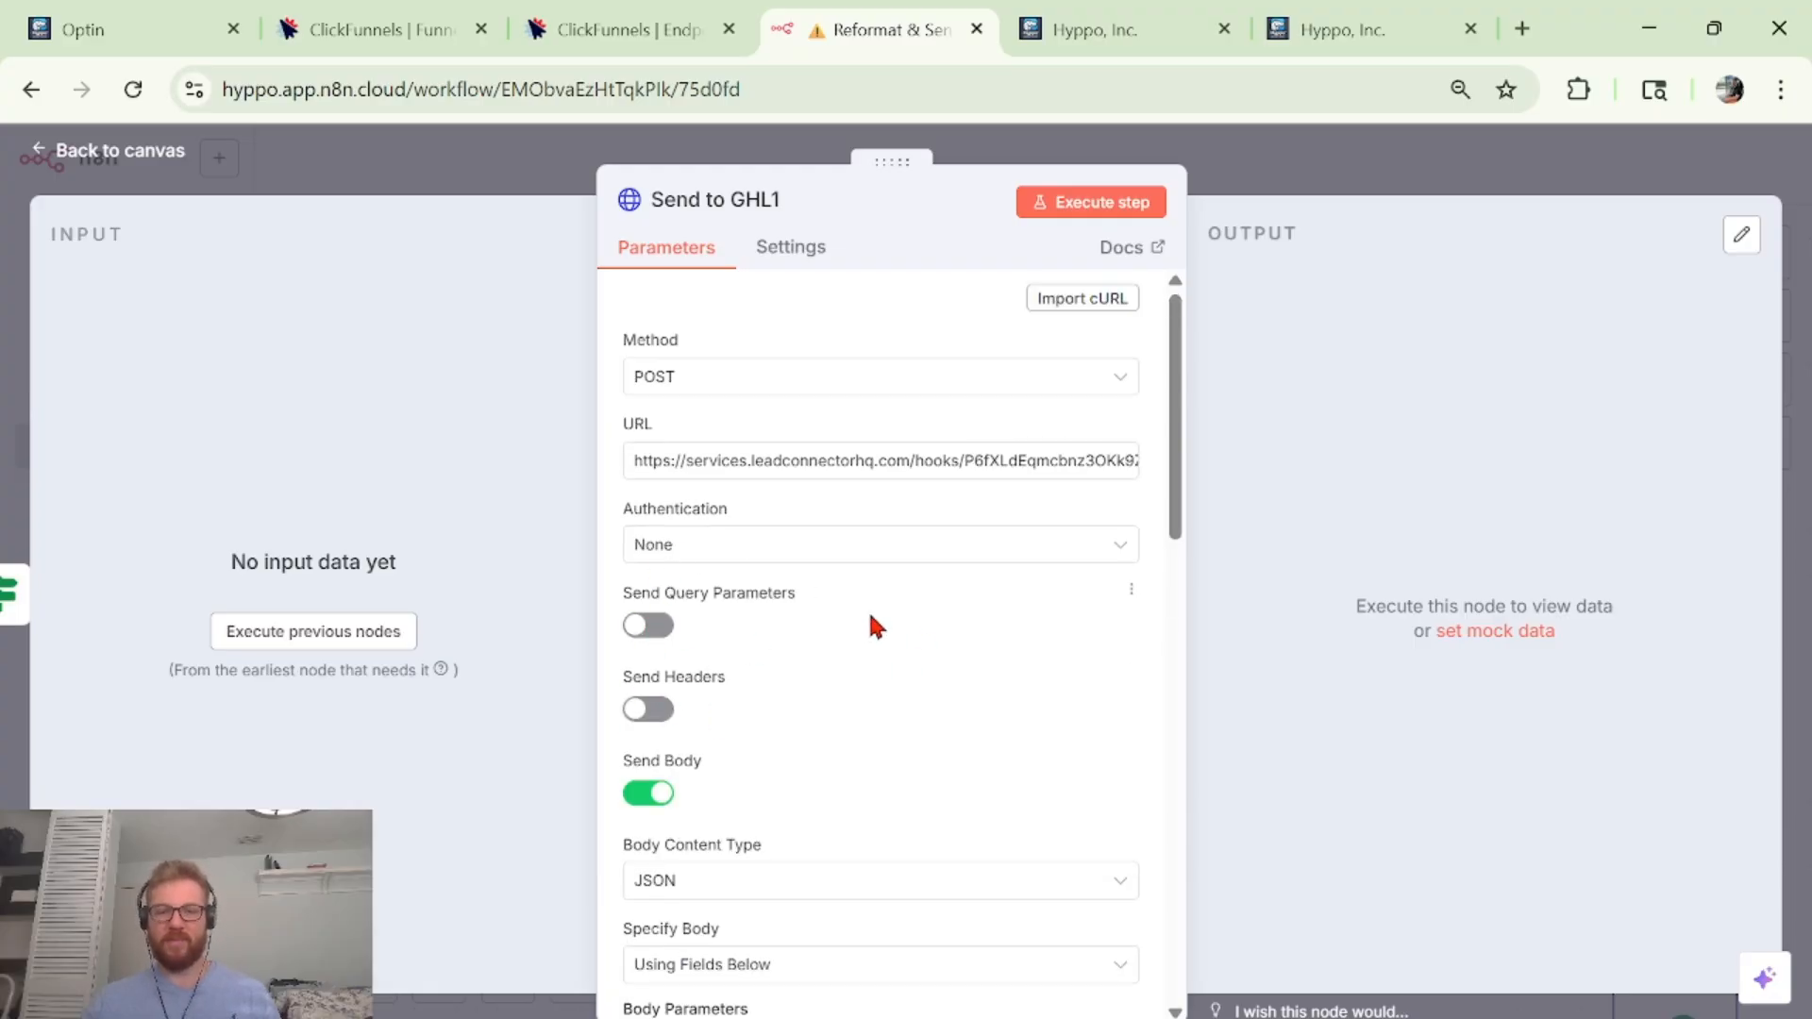
{"action": "scroll", "coordinate": [866, 609], "scroll_direction": "down", "scroll_amount": 4}
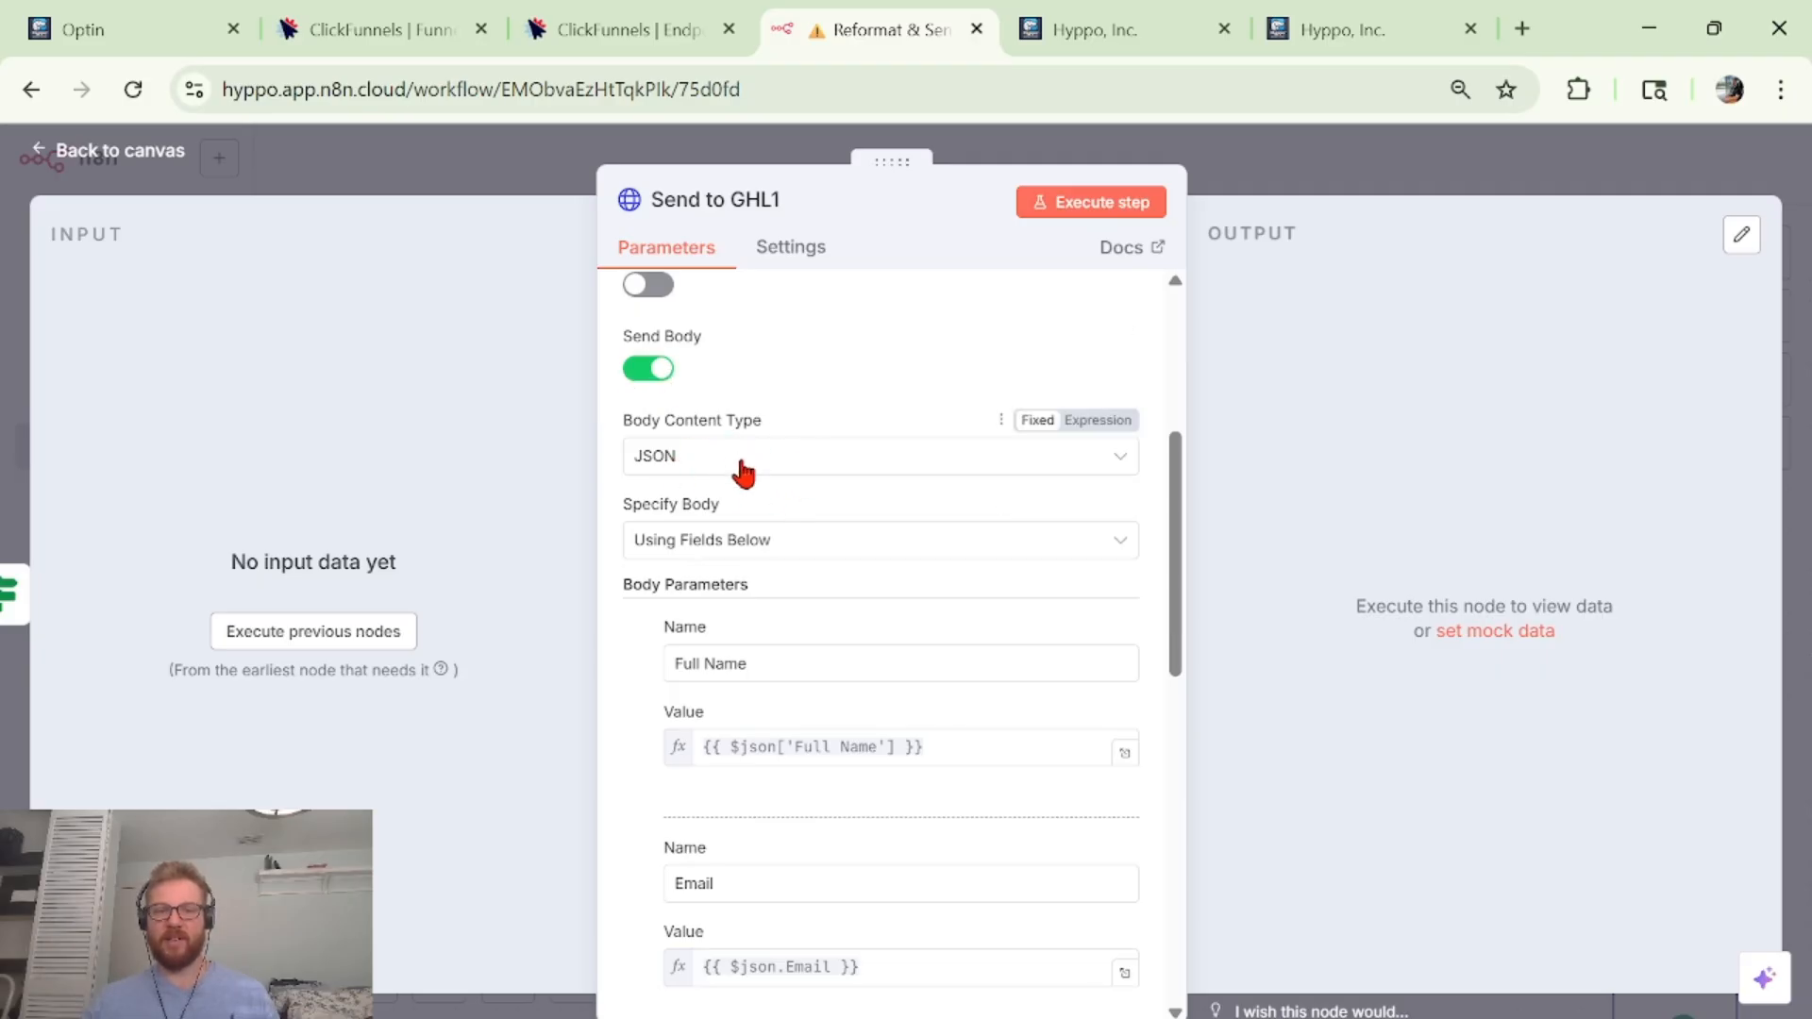
{"action": "left_click", "coordinate": [689, 542]}
{"action": "left_click", "coordinate": [690, 541]}
{"action": "scroll", "coordinate": [837, 503], "scroll_direction": "down", "scroll_amount": 2}
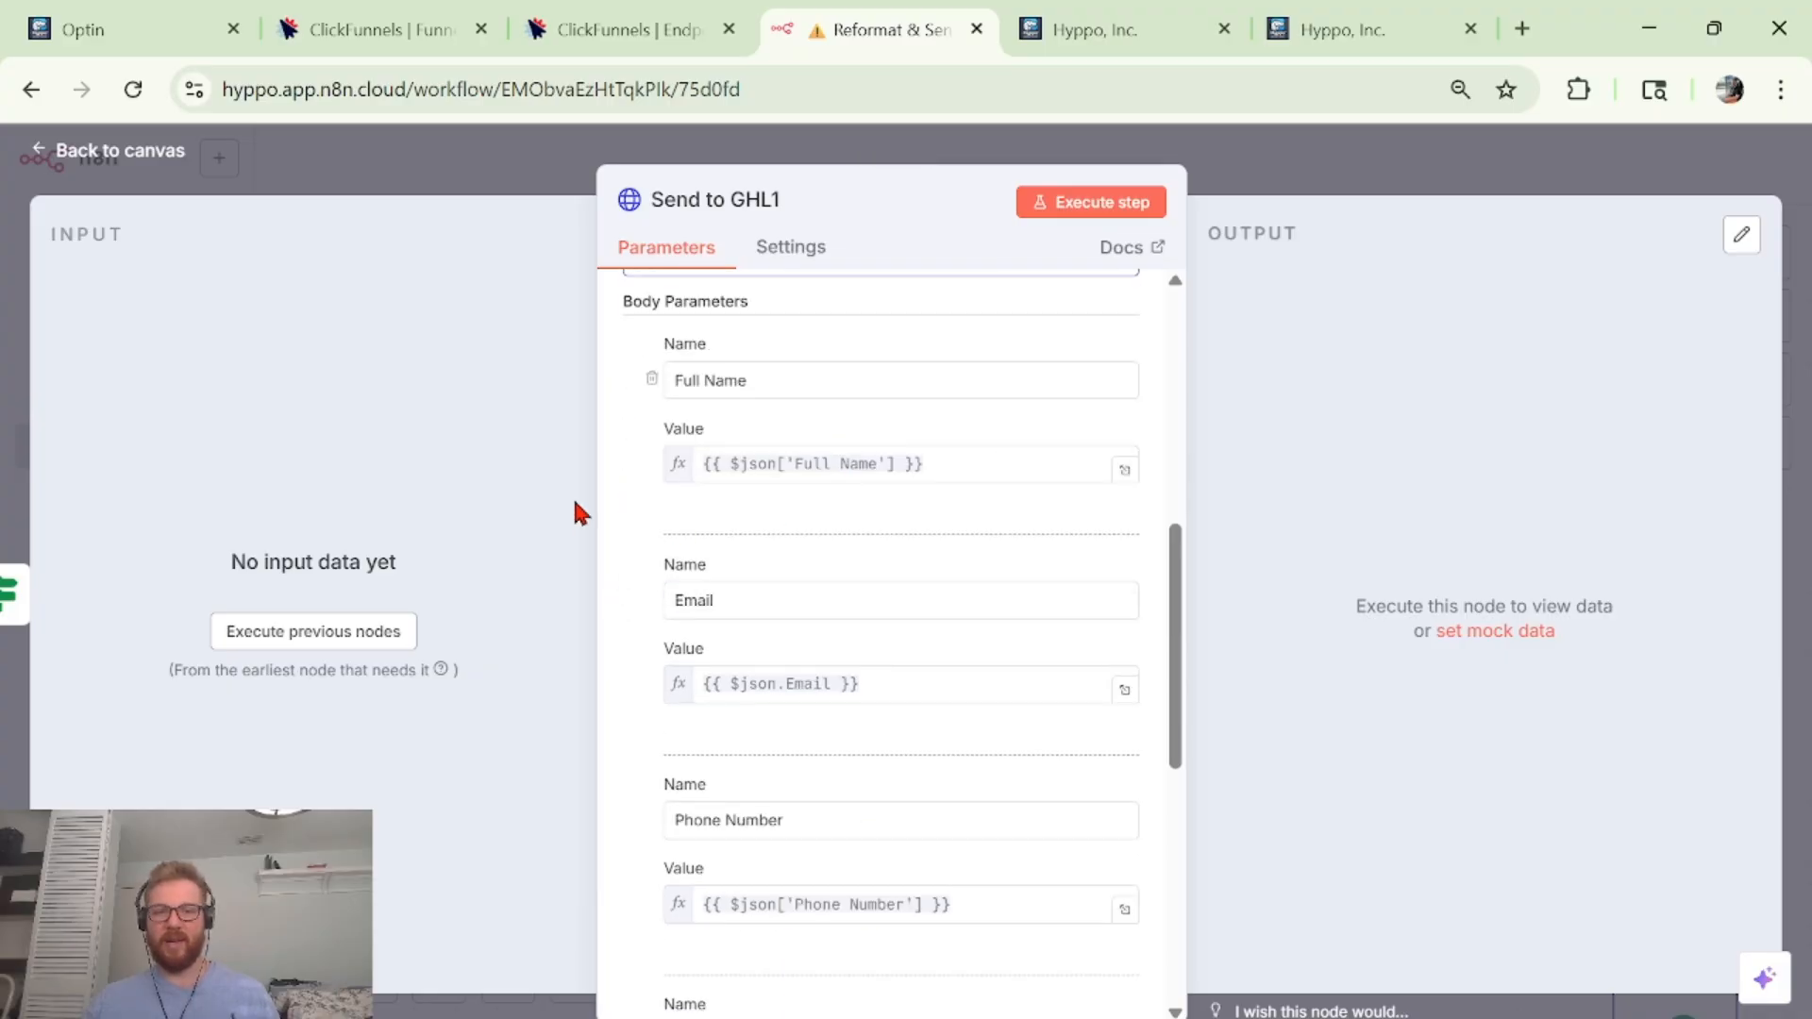
{"action": "scroll", "coordinate": [863, 813], "scroll_direction": "down", "scroll_amount": 3}
{"action": "scroll", "coordinate": [868, 817], "scroll_direction": "down", "scroll_amount": 3}
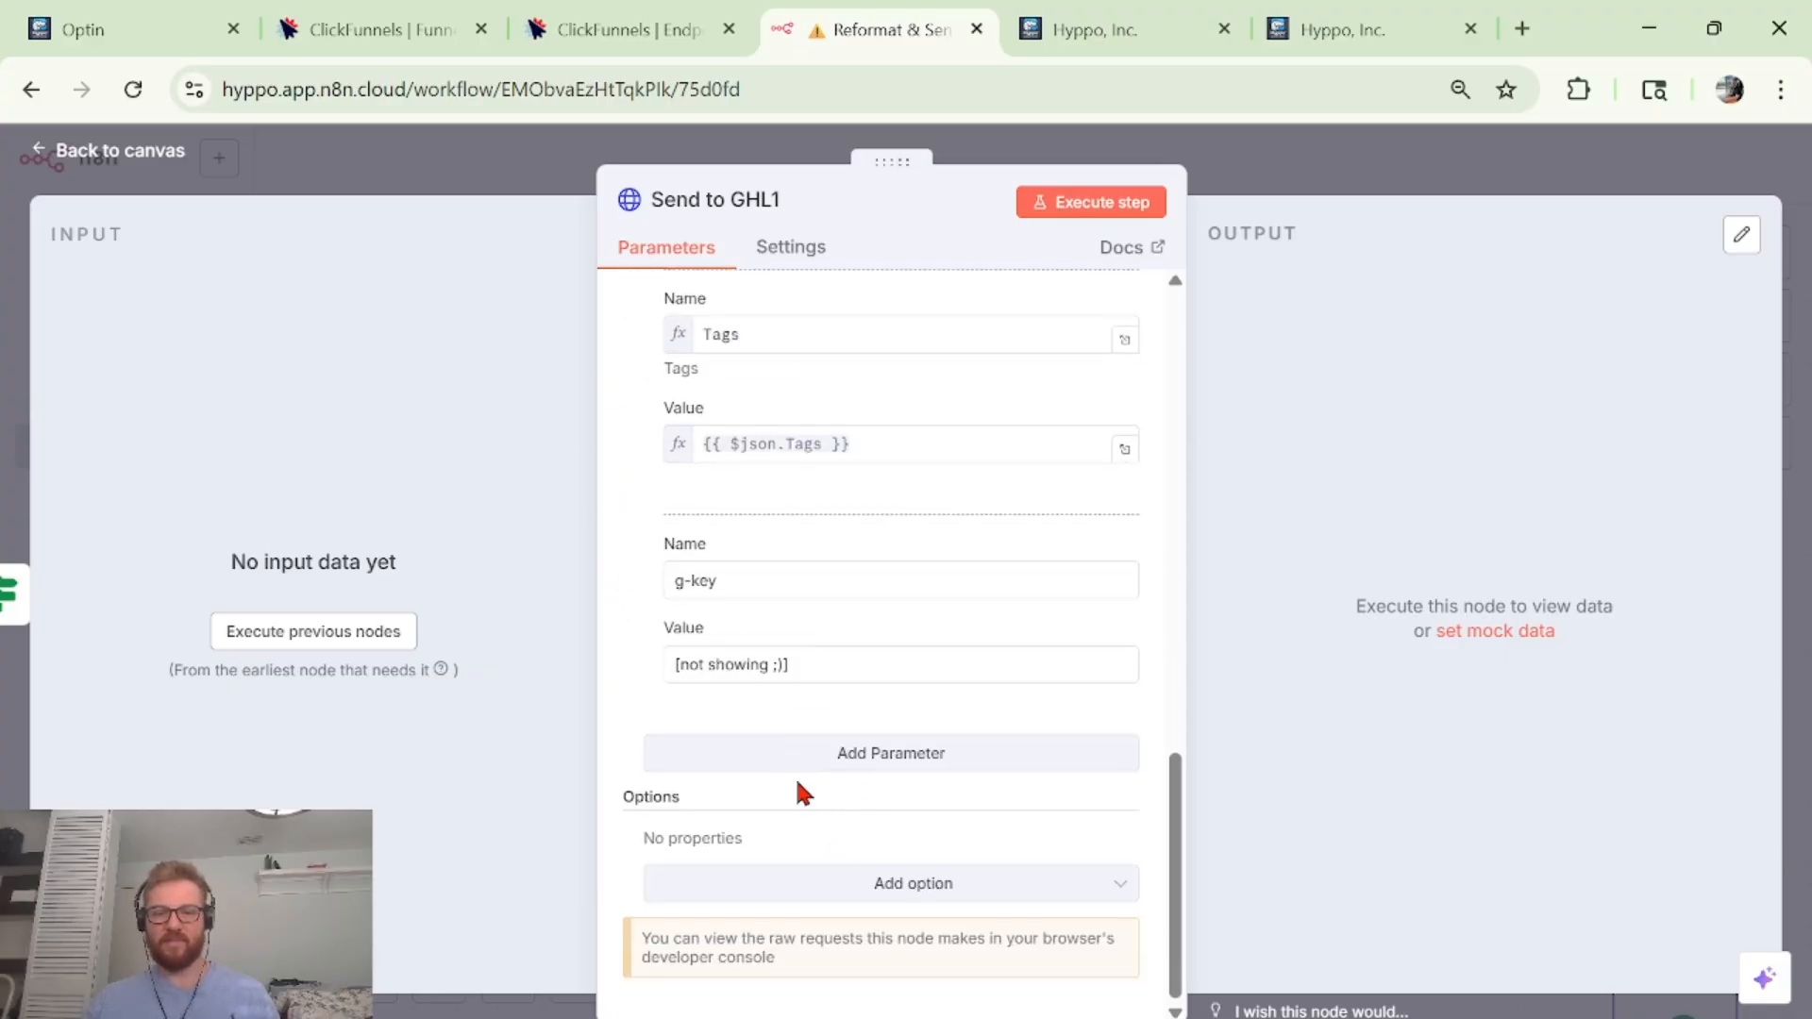
{"action": "scroll", "coordinate": [740, 513], "scroll_direction": "up", "scroll_amount": 8}
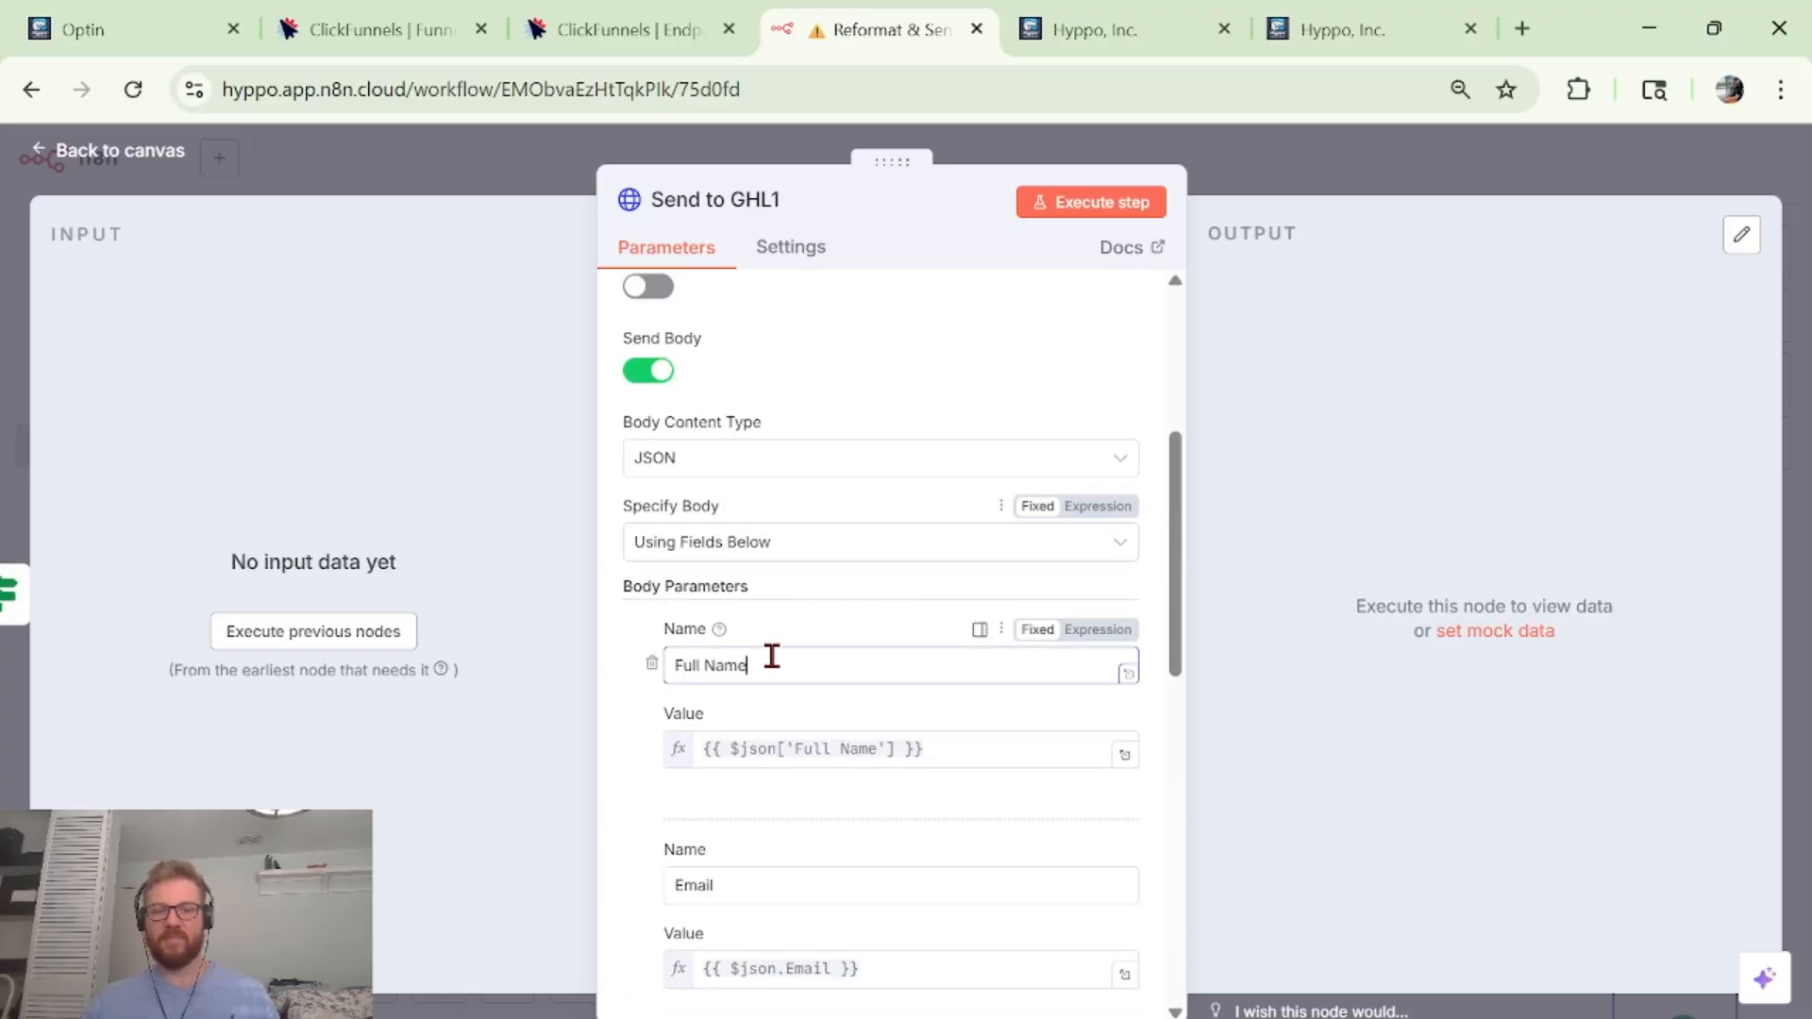
{"action": "scroll", "coordinate": [774, 653], "scroll_direction": "down", "scroll_amount": 1}
Inspect the Full Name, Email, Tags and g-key body parameter expressions, then close the node.
{"action": "left_click", "coordinate": [944, 609]}
{"action": "scroll", "coordinate": [946, 596], "scroll_direction": "down", "scroll_amount": 2}
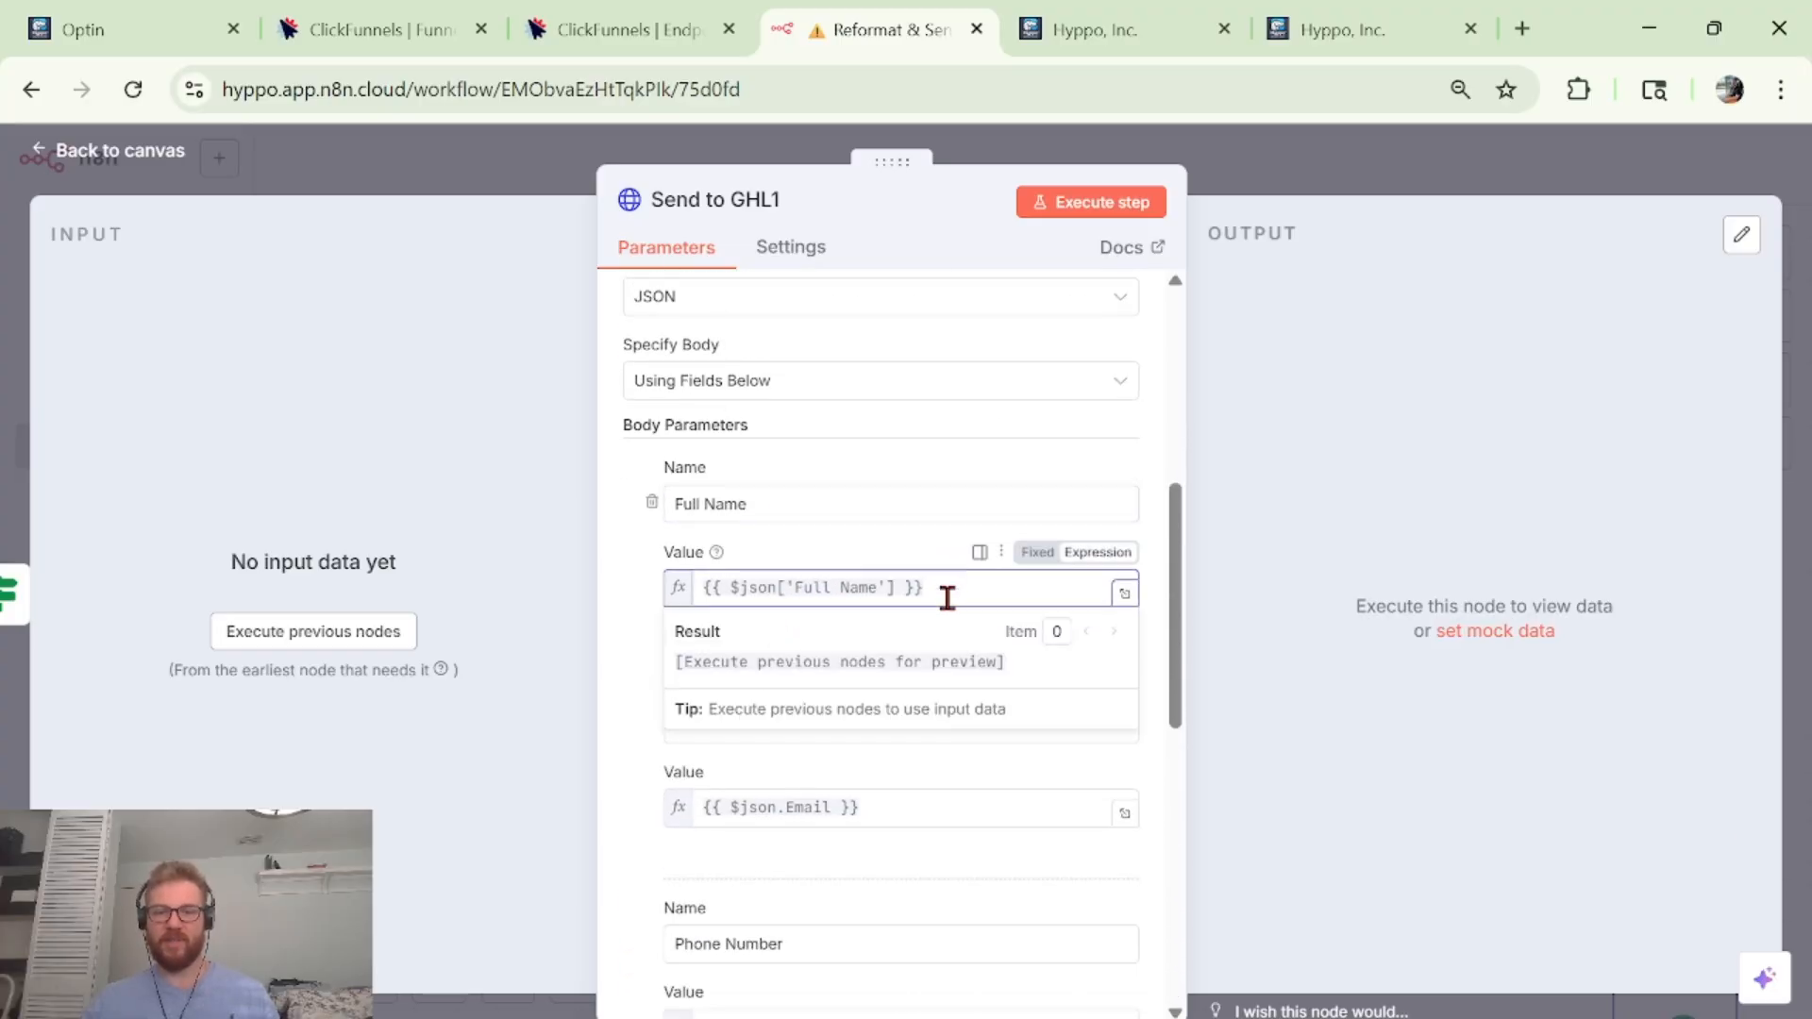
{"action": "left_click", "coordinate": [798, 605]}
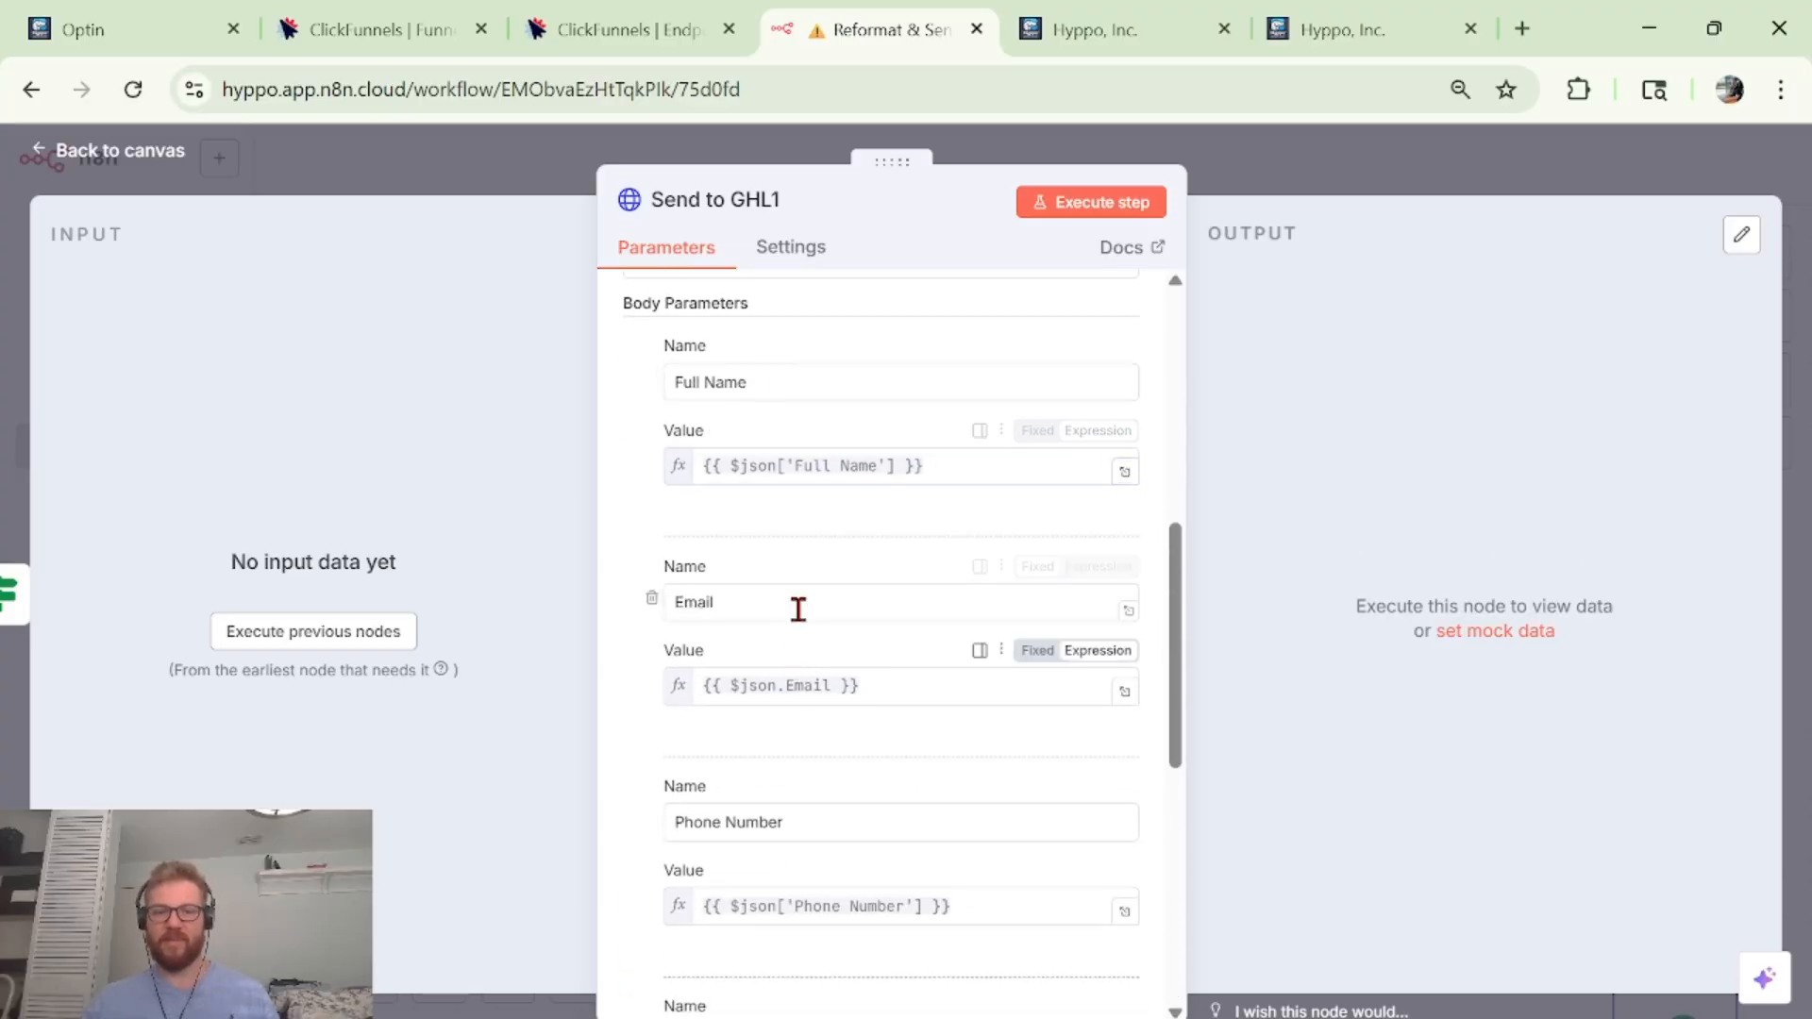
{"action": "left_click", "coordinate": [938, 687]}
{"action": "left_click", "coordinate": [870, 642]}
{"action": "scroll", "coordinate": [808, 578], "scroll_direction": "down", "scroll_amount": 3}
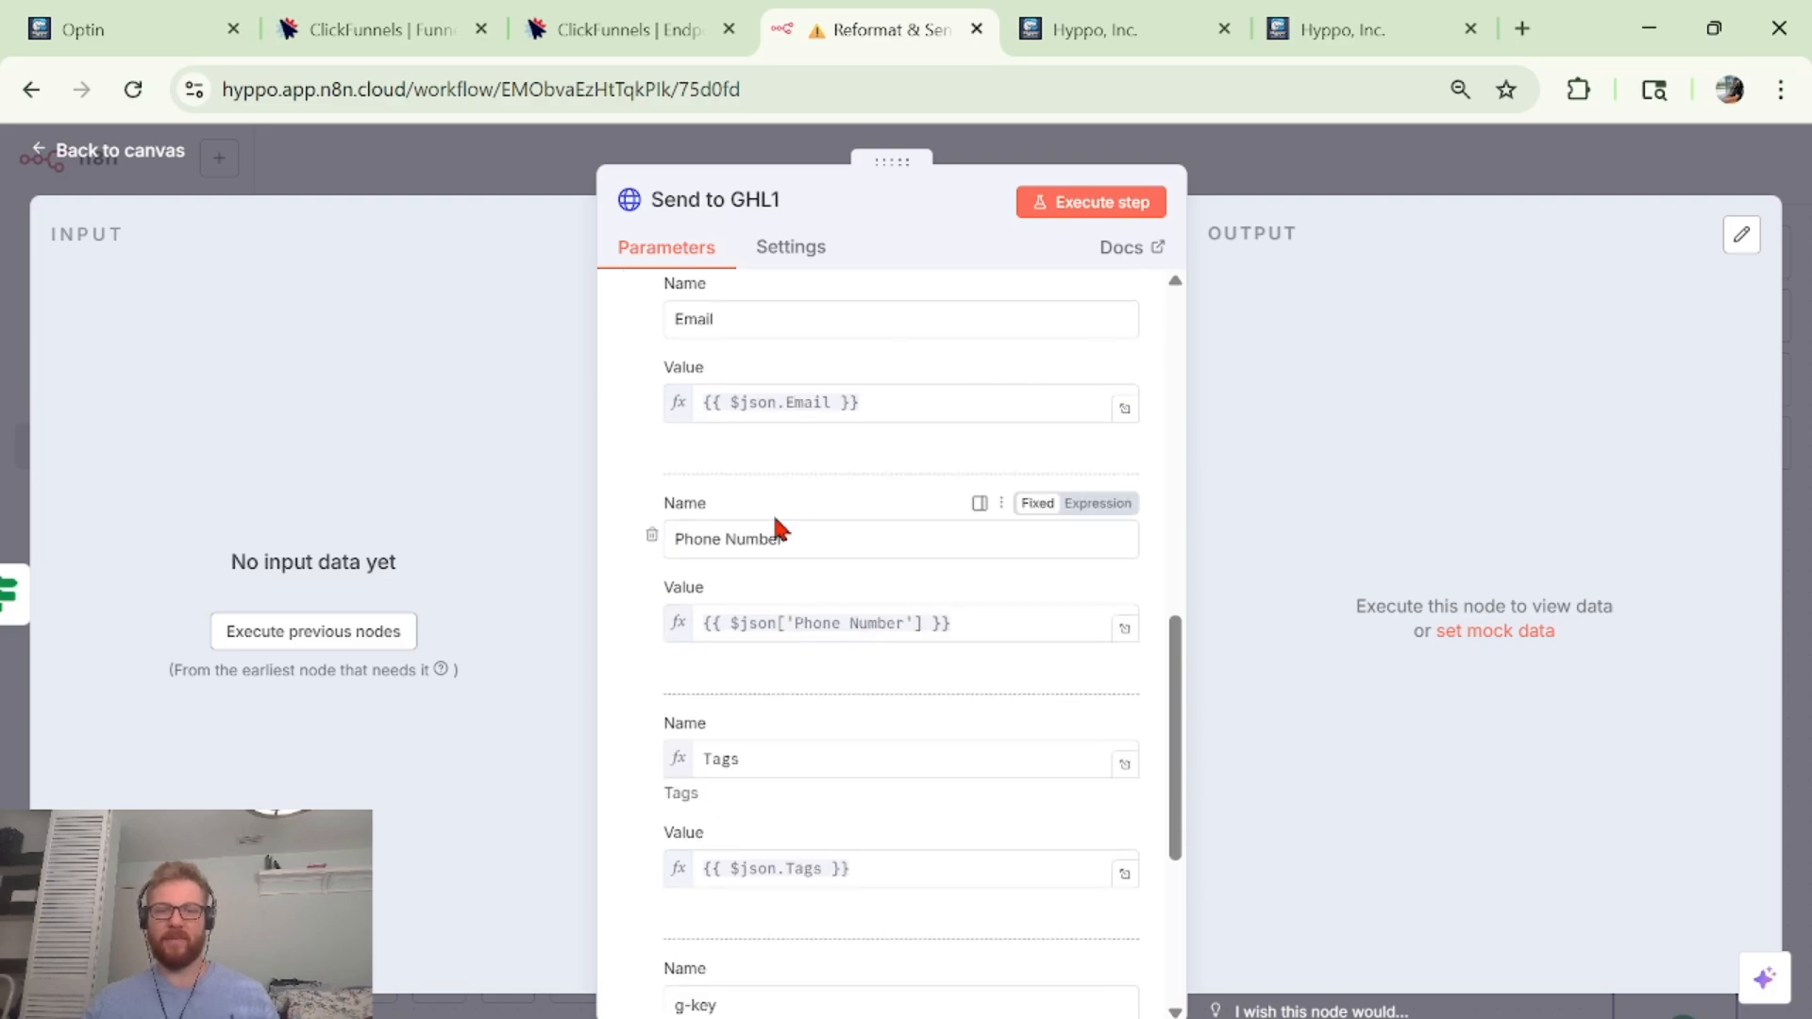
{"action": "scroll", "coordinate": [897, 609], "scroll_direction": "down", "scroll_amount": 2}
{"action": "left_click", "coordinate": [857, 604]}
{"action": "scroll", "coordinate": [853, 613], "scroll_direction": "down", "scroll_amount": 2}
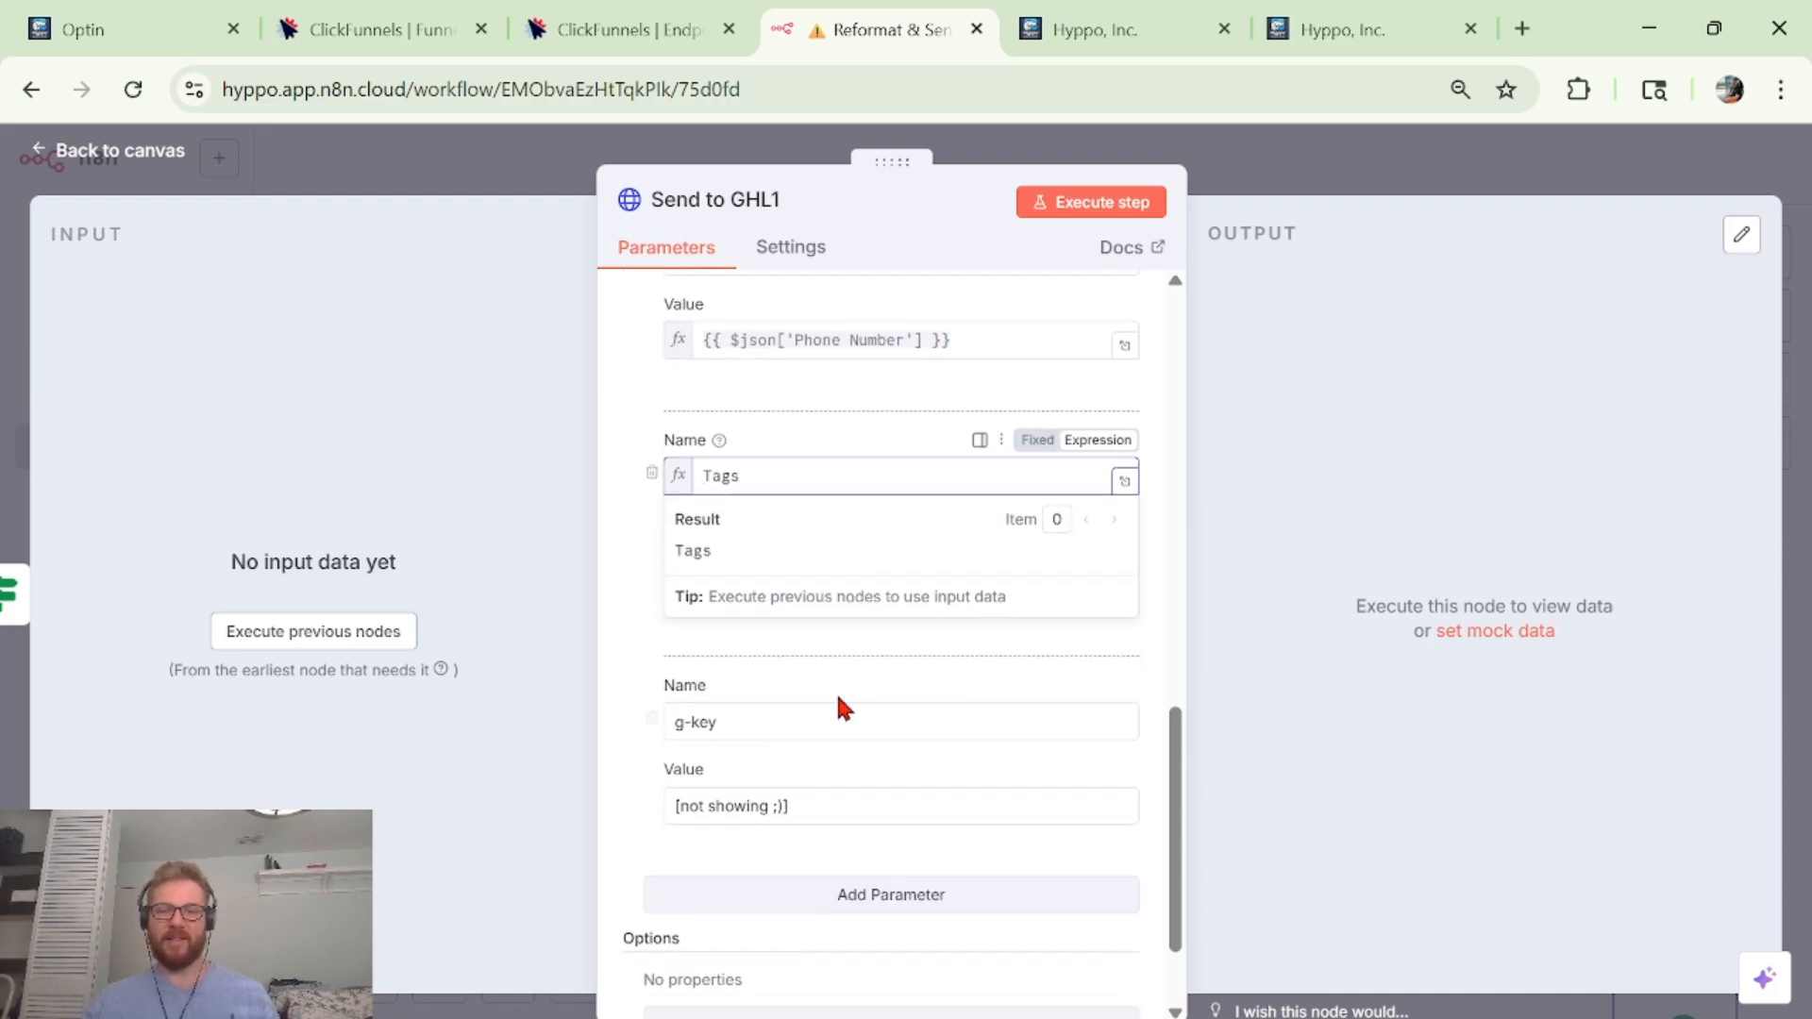
{"action": "left_click", "coordinate": [822, 666]}
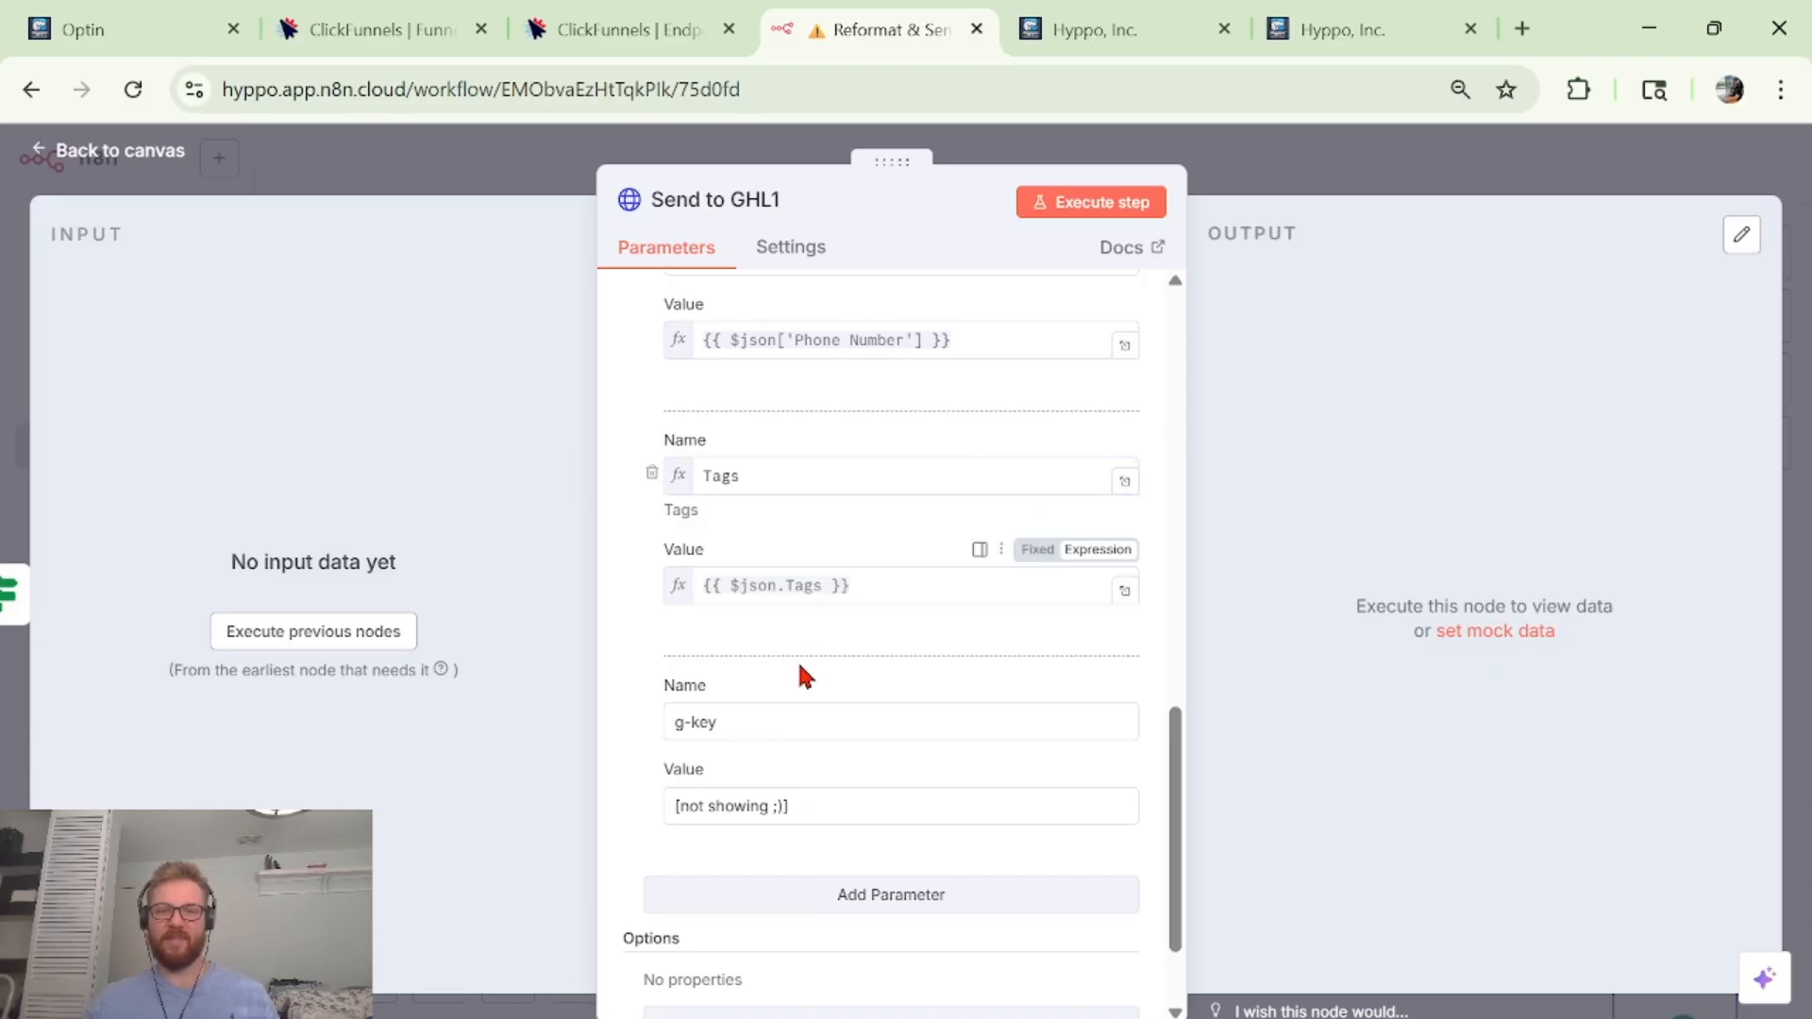
{"action": "left_click", "coordinate": [775, 737]}
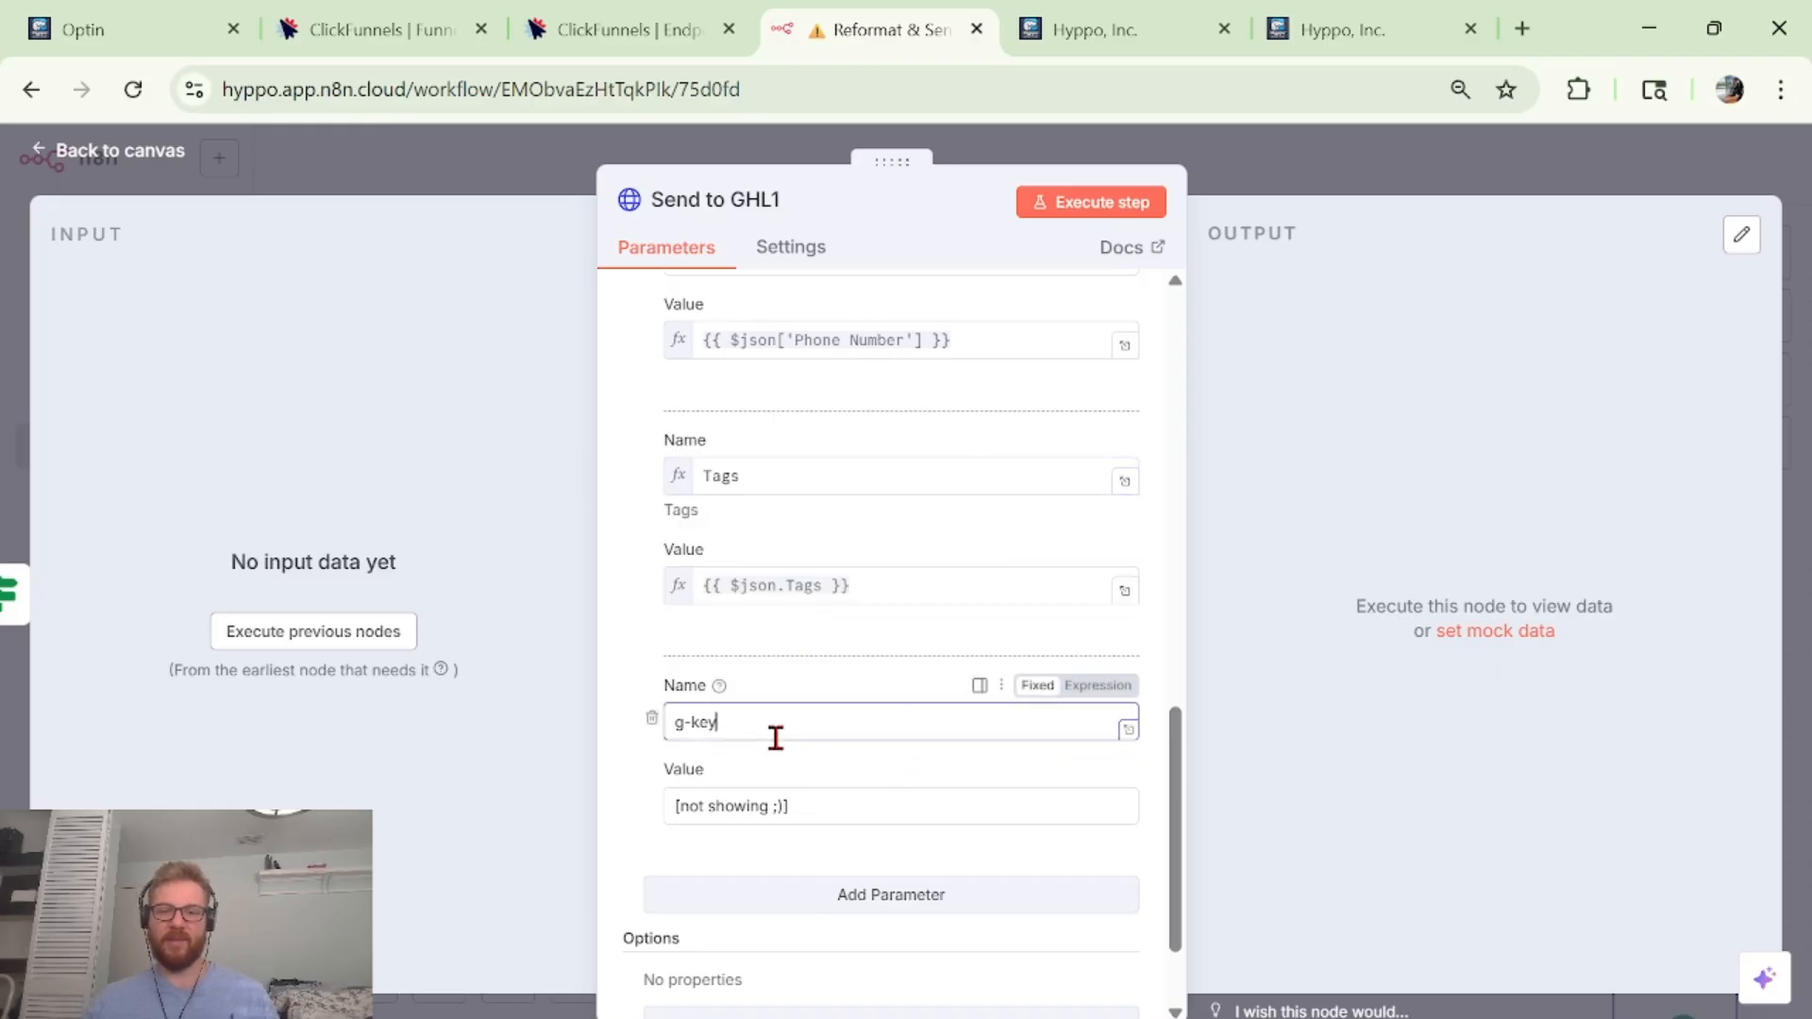
{"action": "left_click", "coordinate": [1346, 199]}
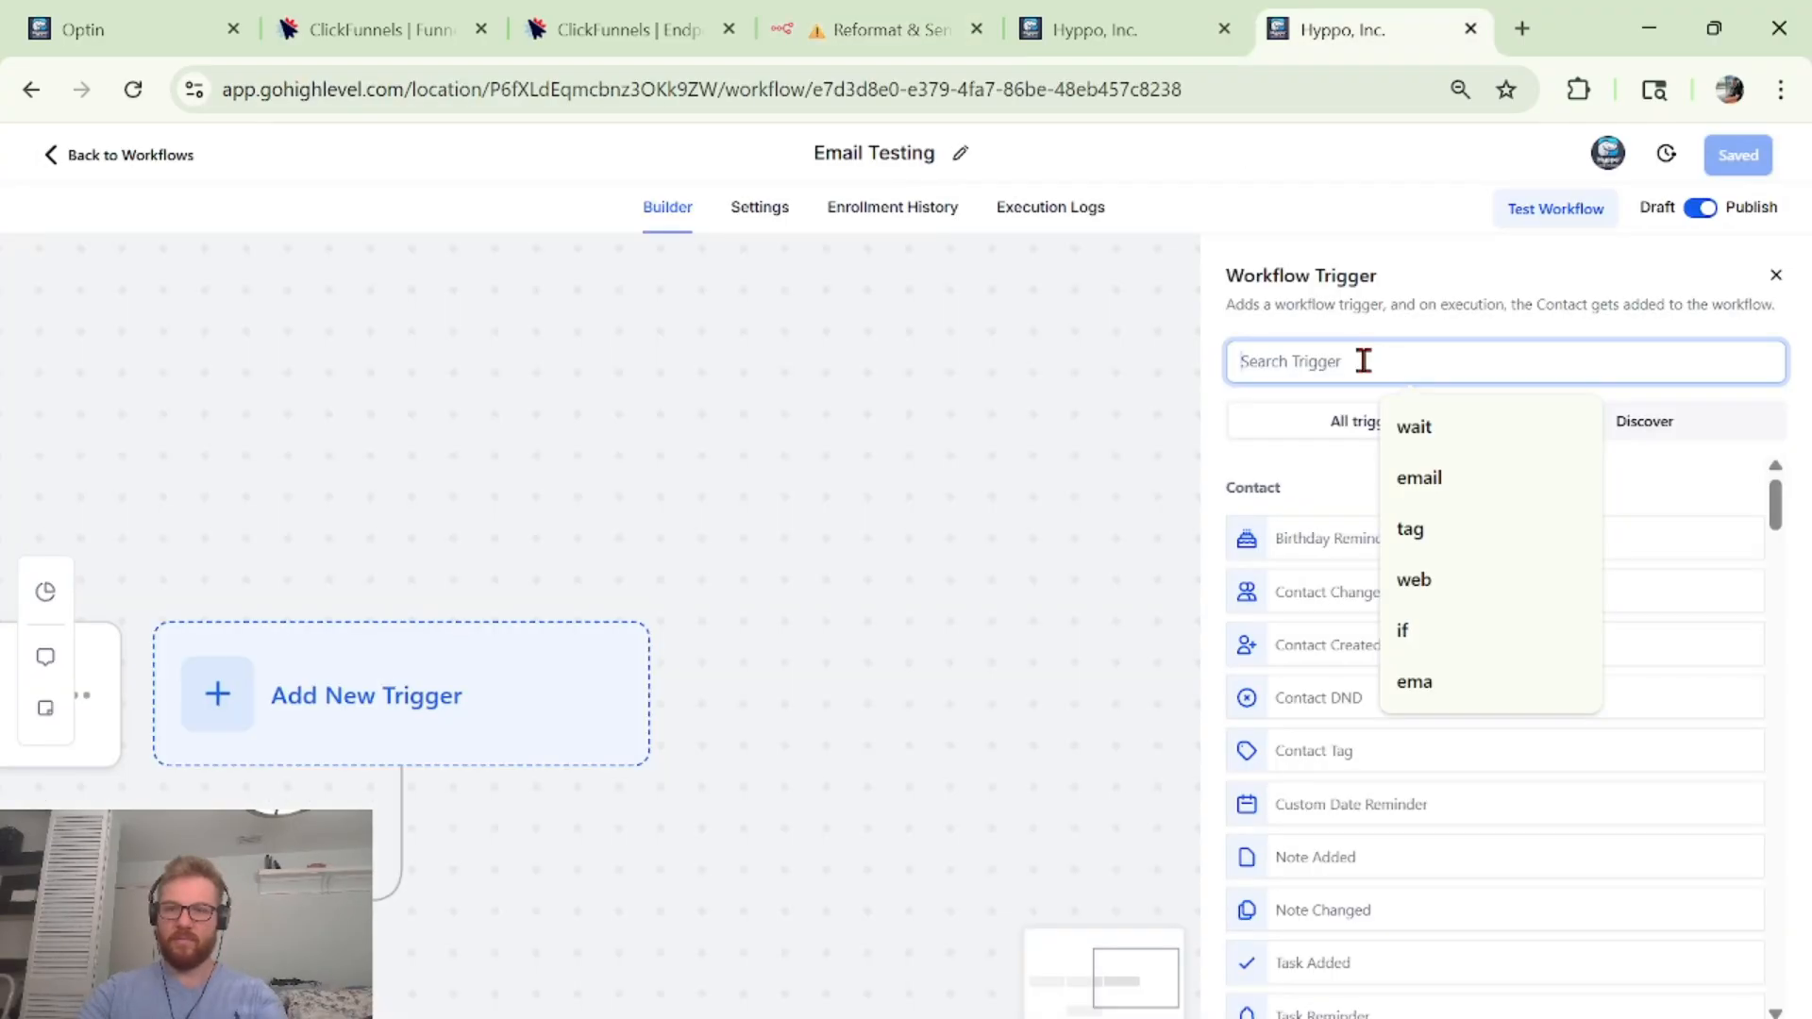
Search triggers for 'inbo' and choose Inbound Webhook as the Email Testing trigger.
{"action": "type", "text": "ibn"}
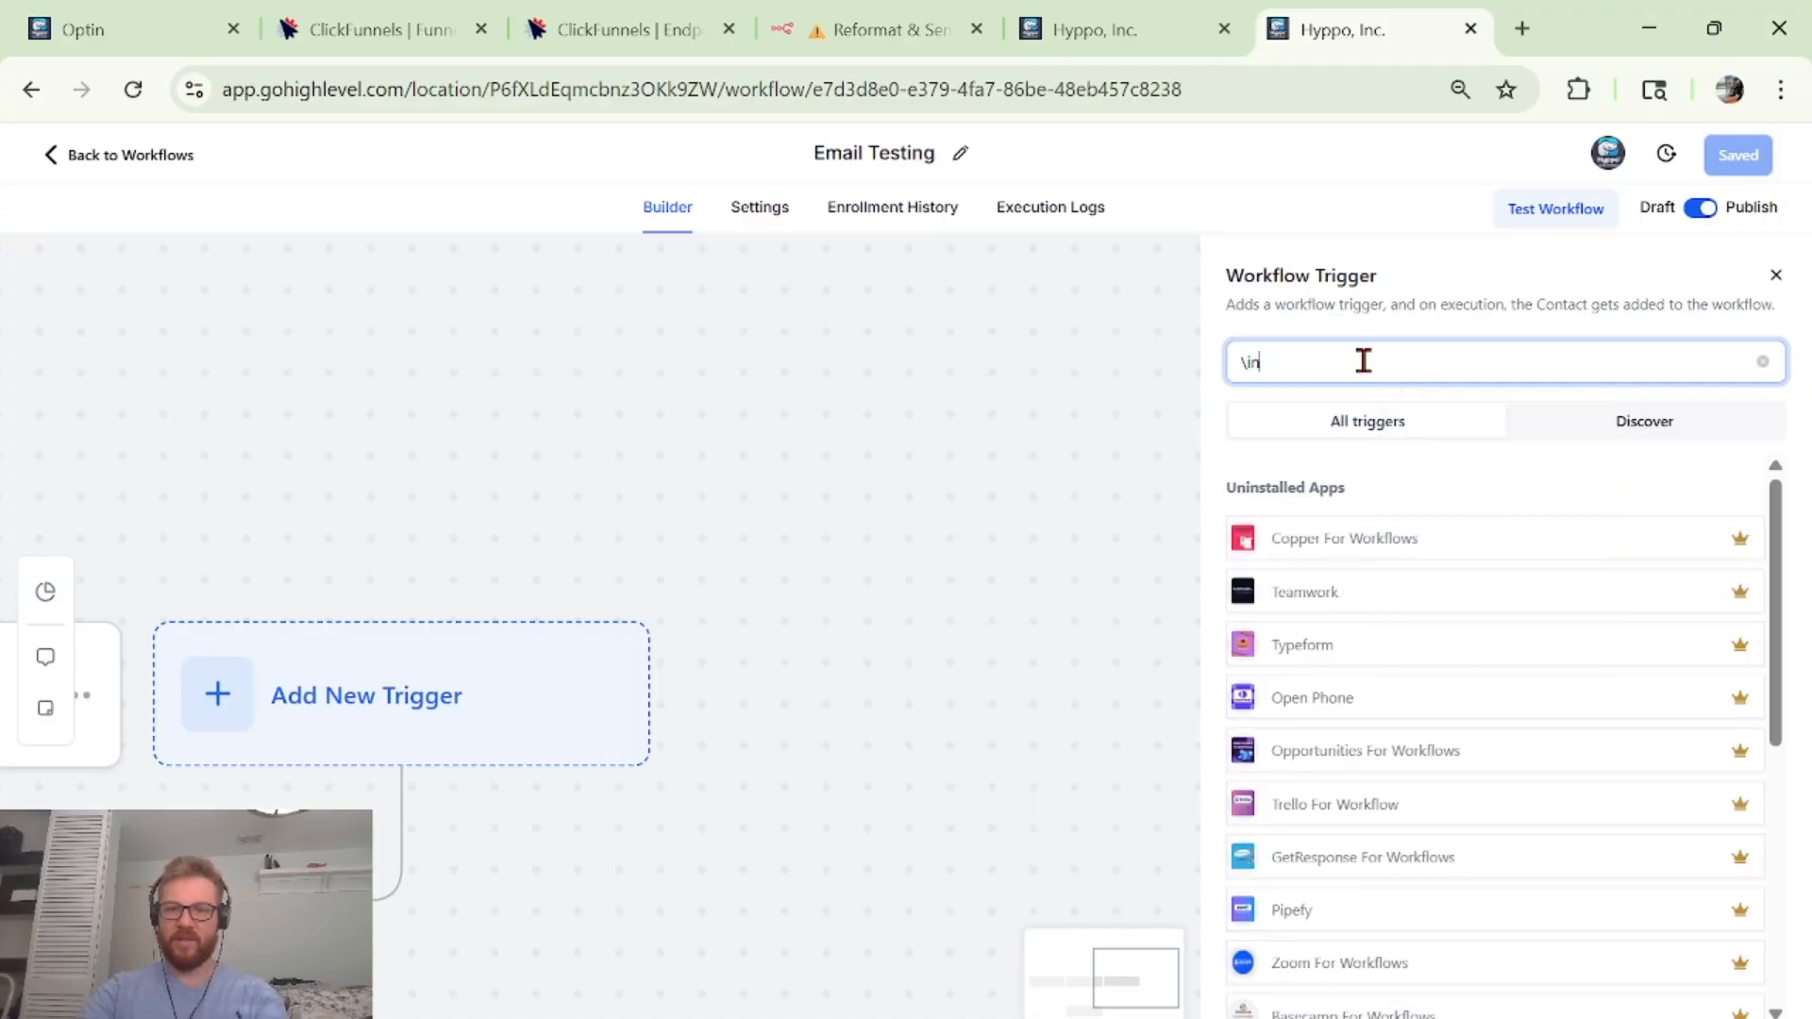
{"action": "key", "text": "BackSpace"}
{"action": "key", "text": "BackSpace"}
{"action": "key", "text": "BackSpace"}
{"action": "type", "text": "inbo"}
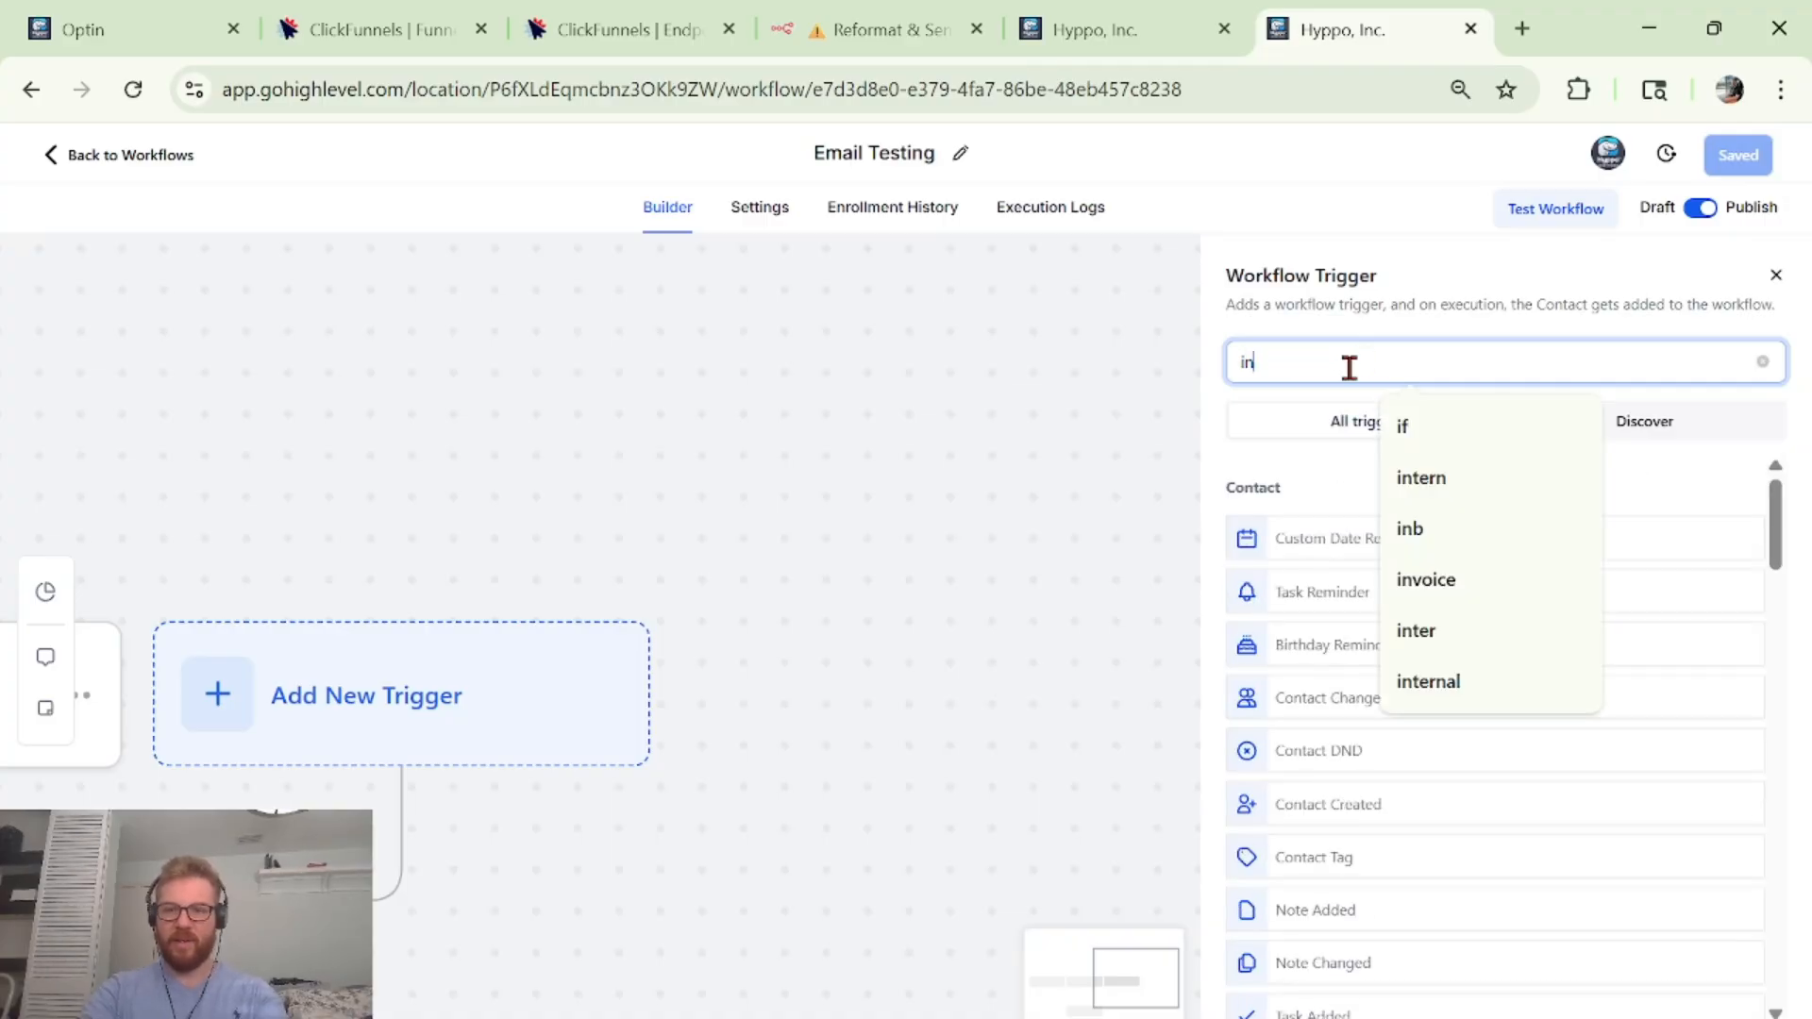
{"action": "left_click", "coordinate": [1289, 555]}
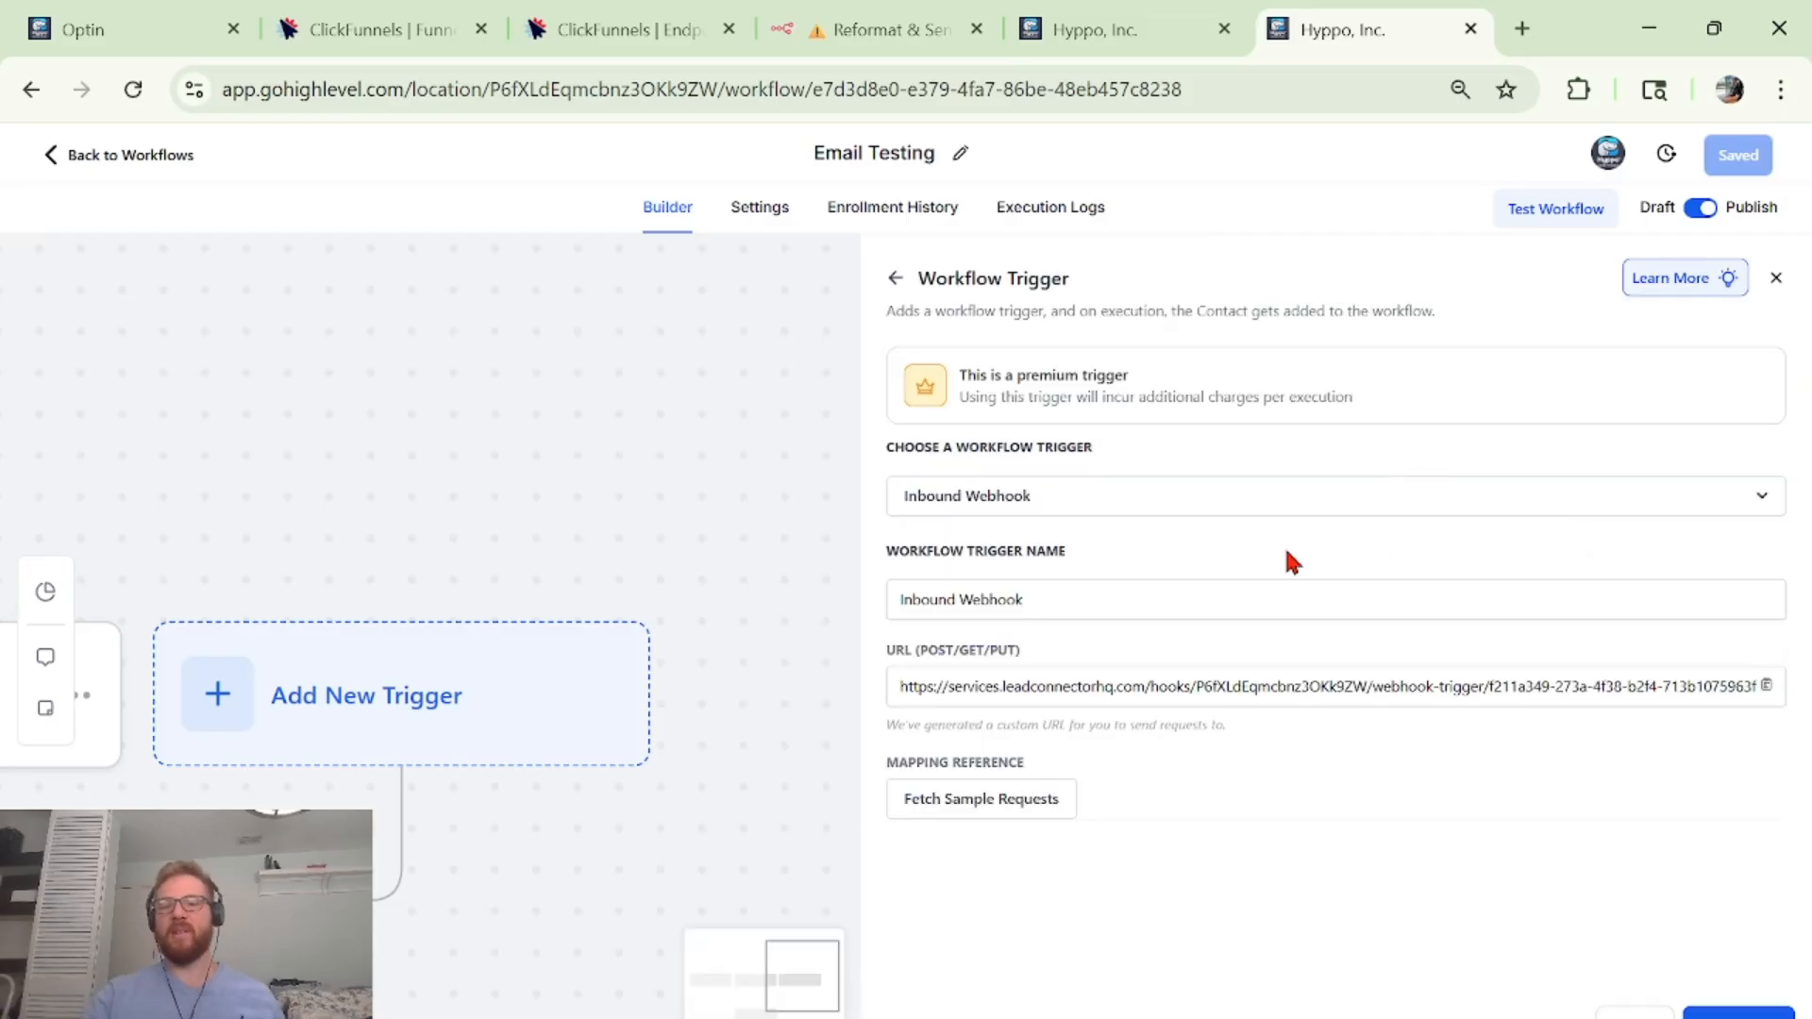
Check the workflow trigger list and leave the trigger unchanged.
{"action": "left_click", "coordinate": [1104, 513]}
{"action": "left_click", "coordinate": [1111, 505]}
{"action": "left_click", "coordinate": [1134, 487]}
{"action": "left_click", "coordinate": [1134, 487]}
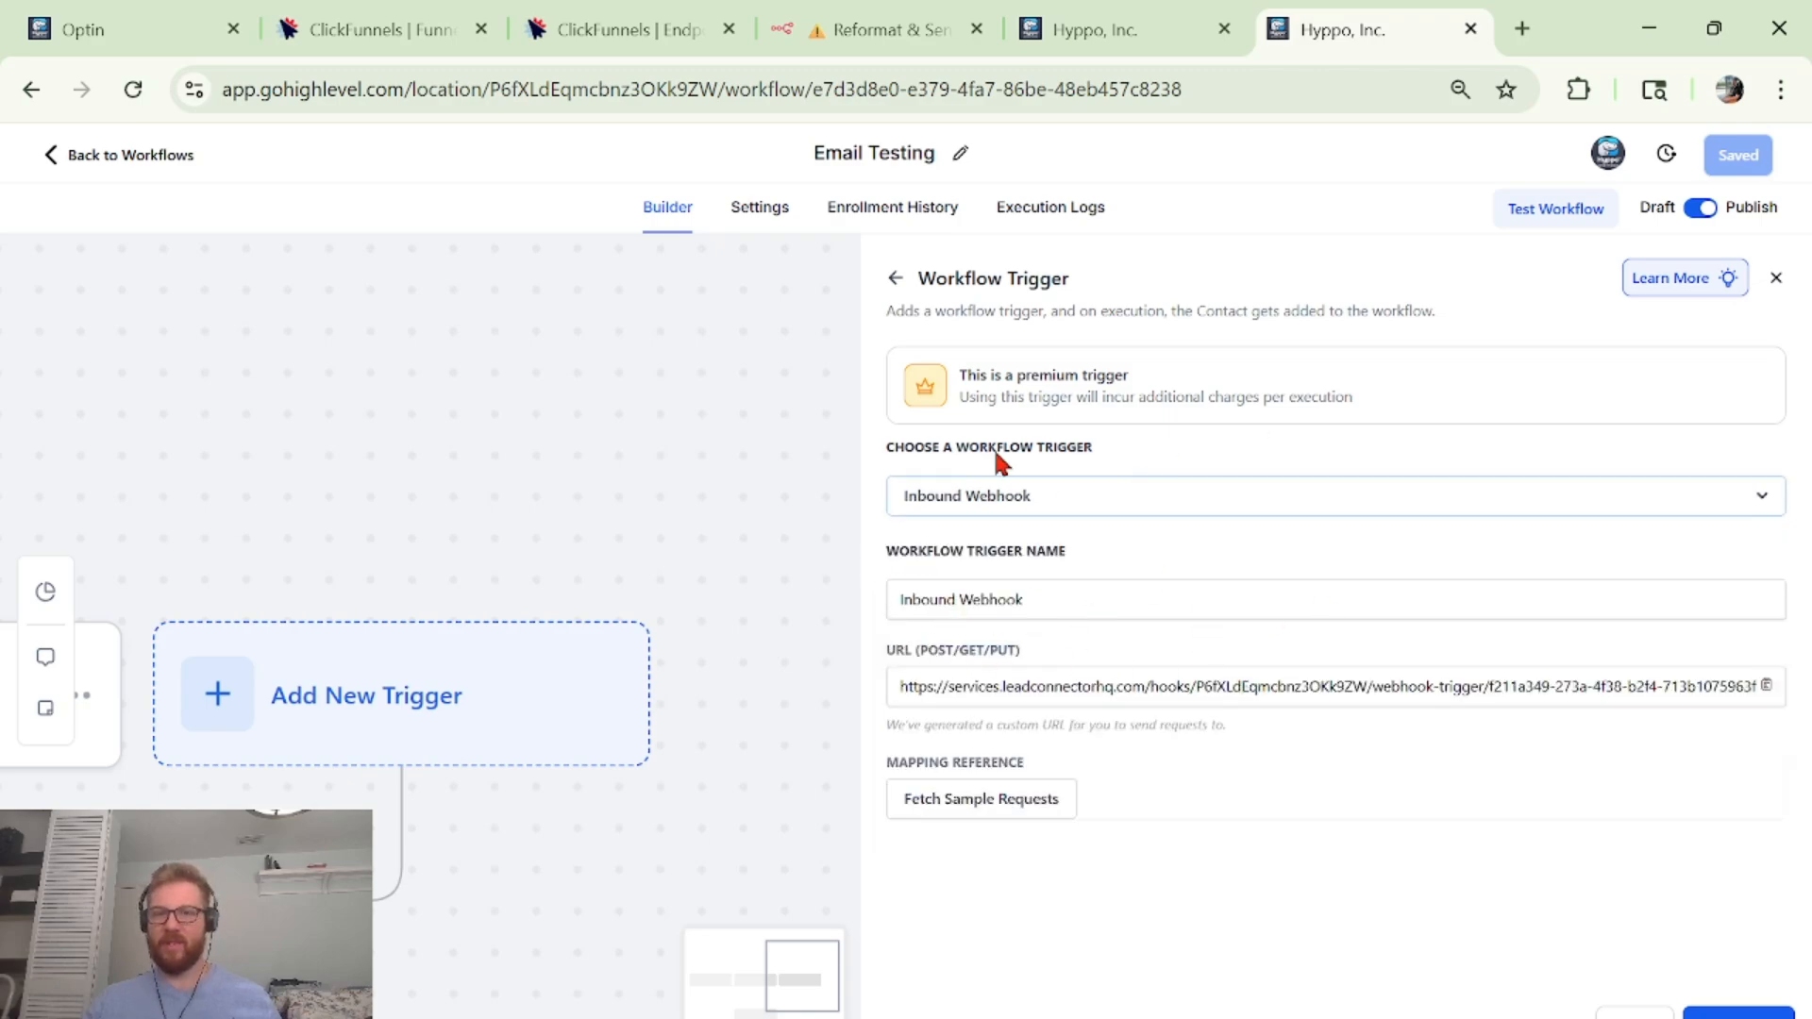
Fetch sample requests (no payloads received yet), then return to the AI Freedom Blueprint →GHL workflow.
{"action": "mouse_move", "coordinate": [887, 12]}
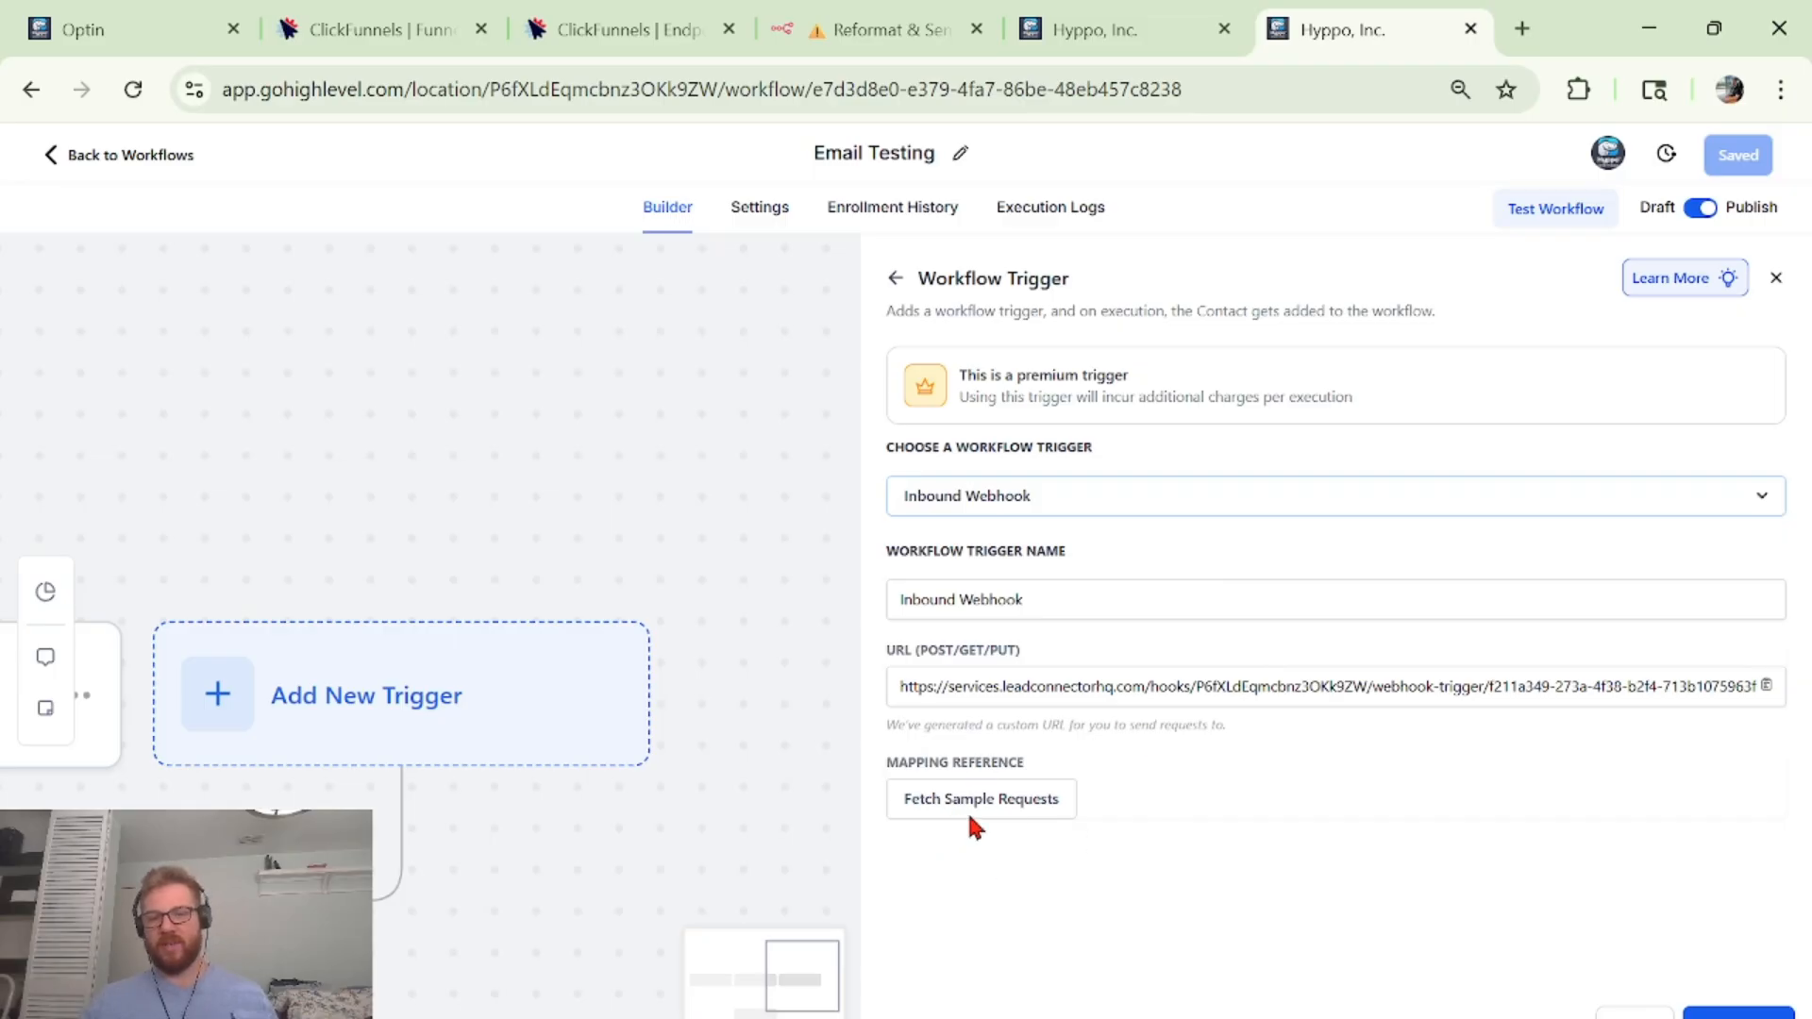
{"action": "left_click", "coordinate": [1062, 802]}
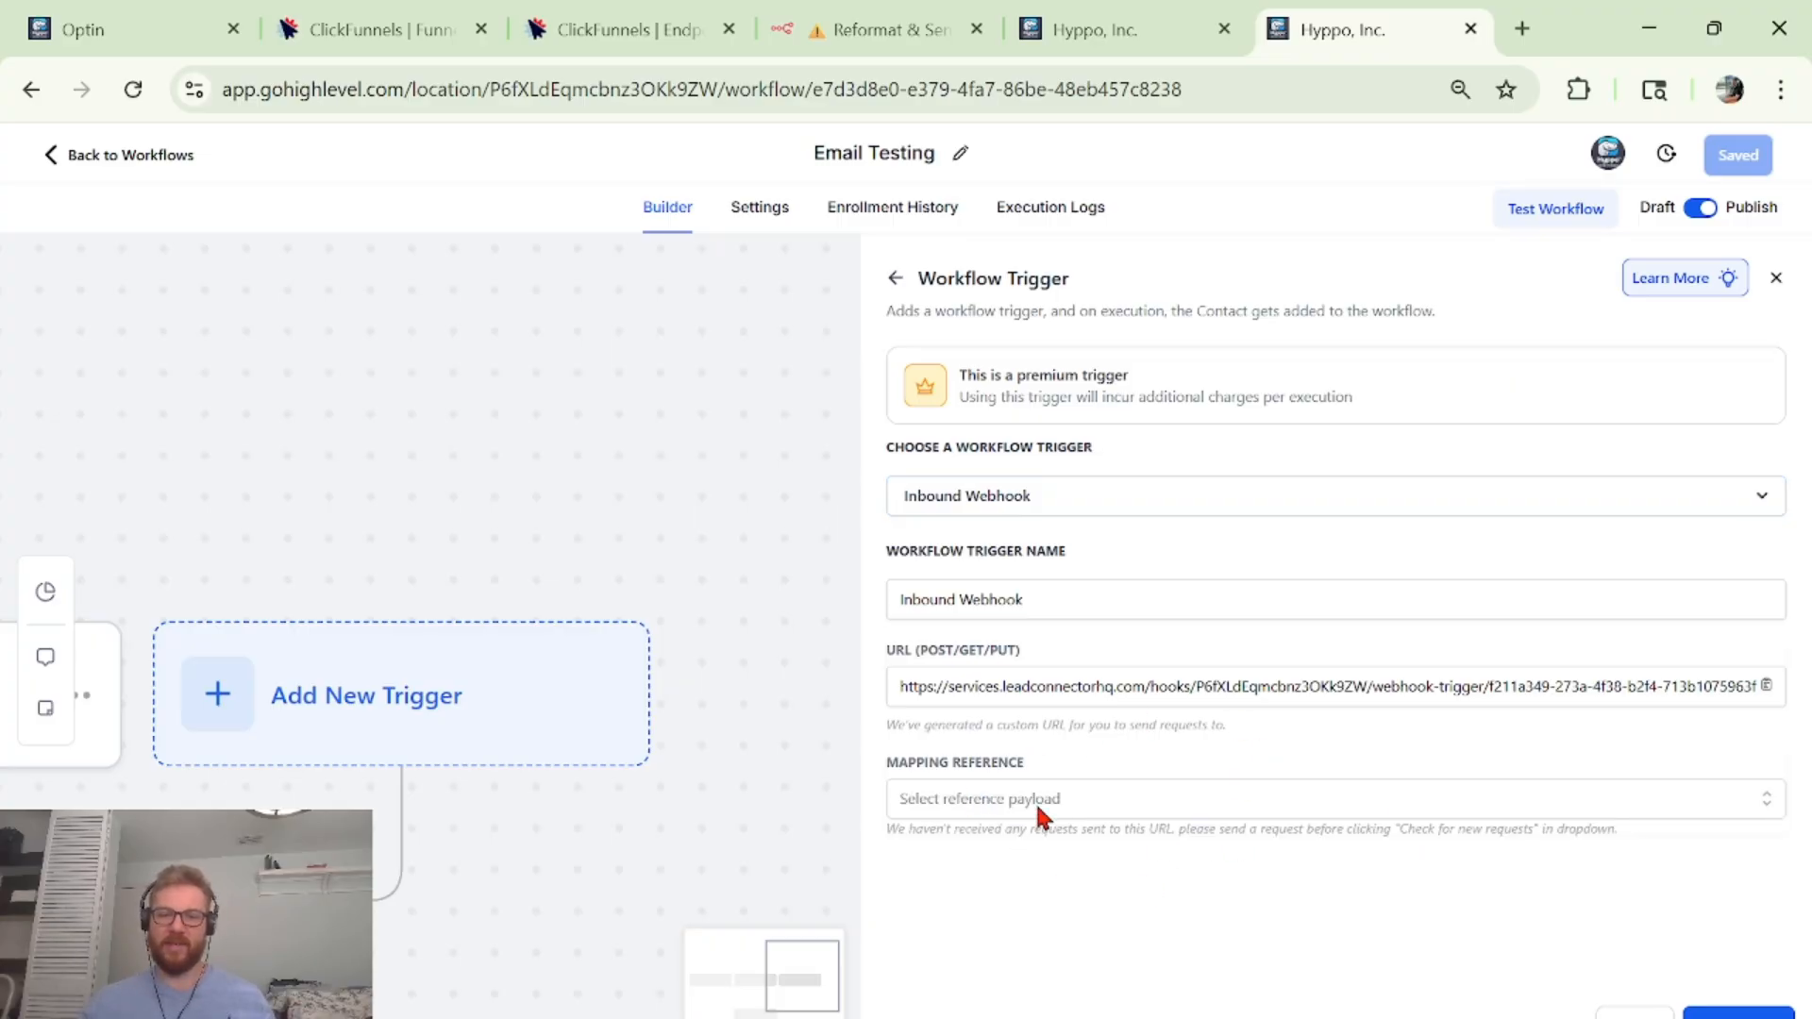
{"action": "left_click", "coordinate": [1221, 783]}
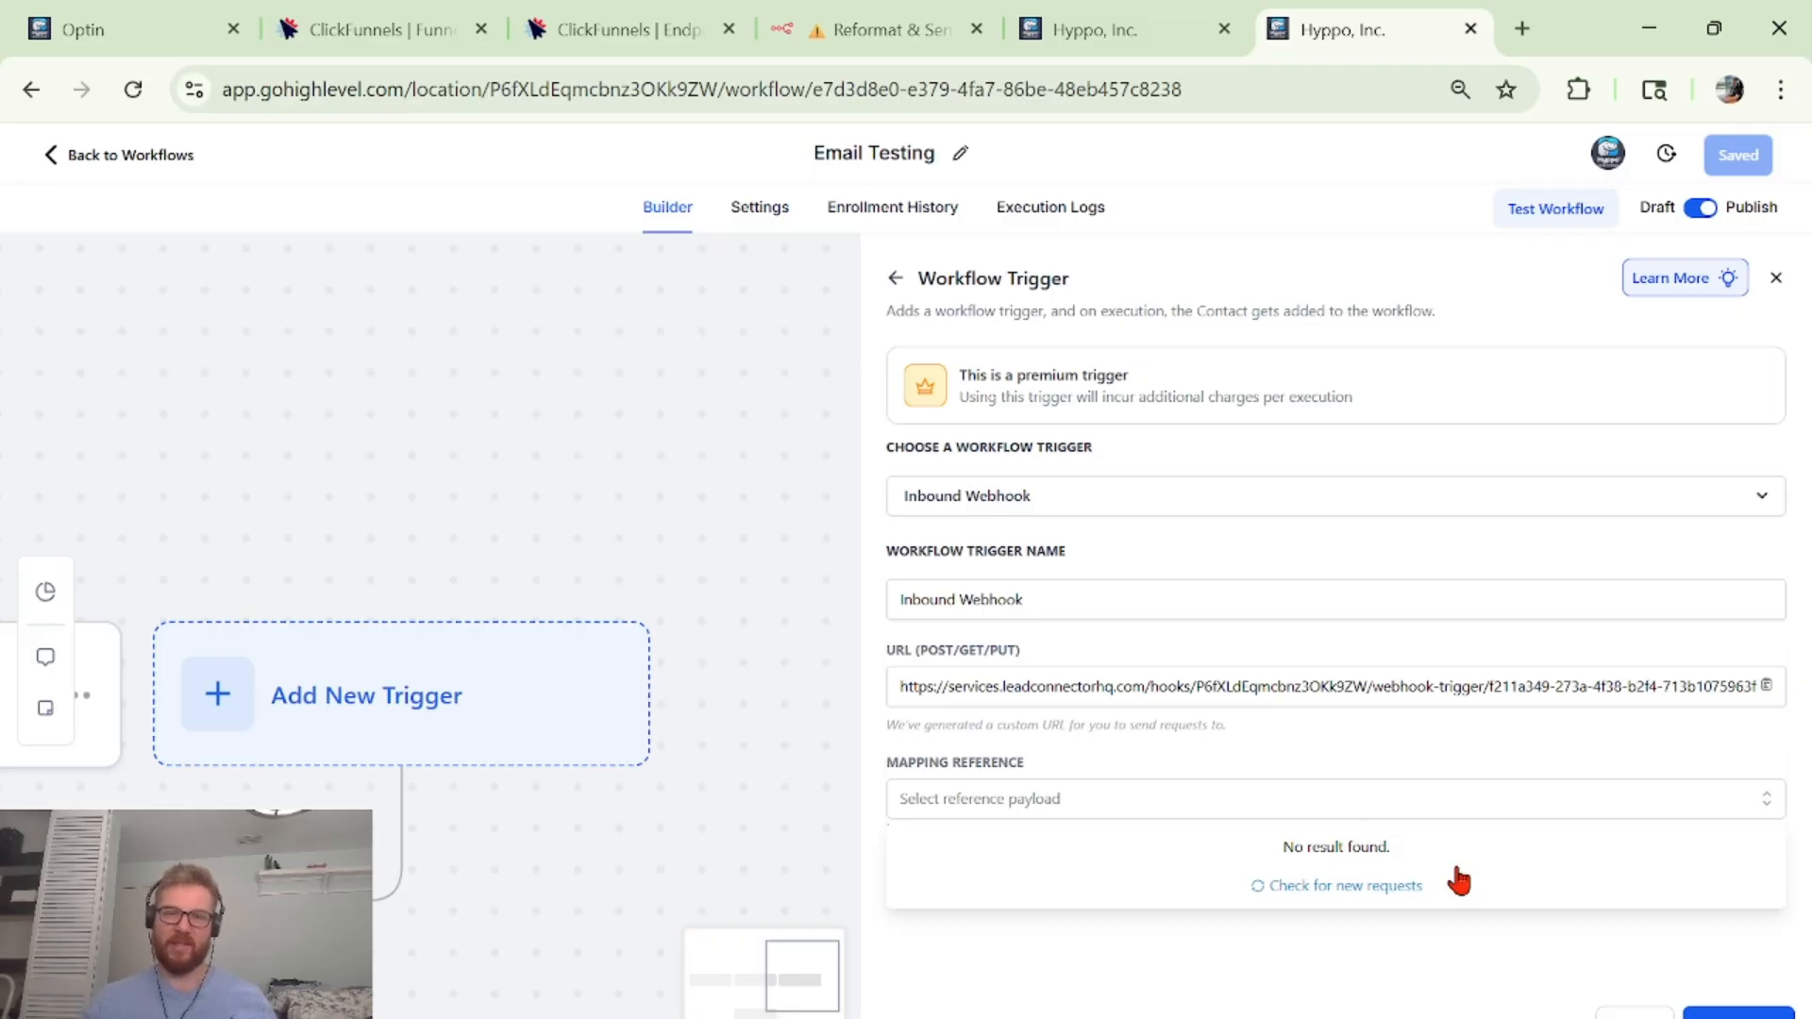
{"action": "left_click", "coordinate": [1334, 689]}
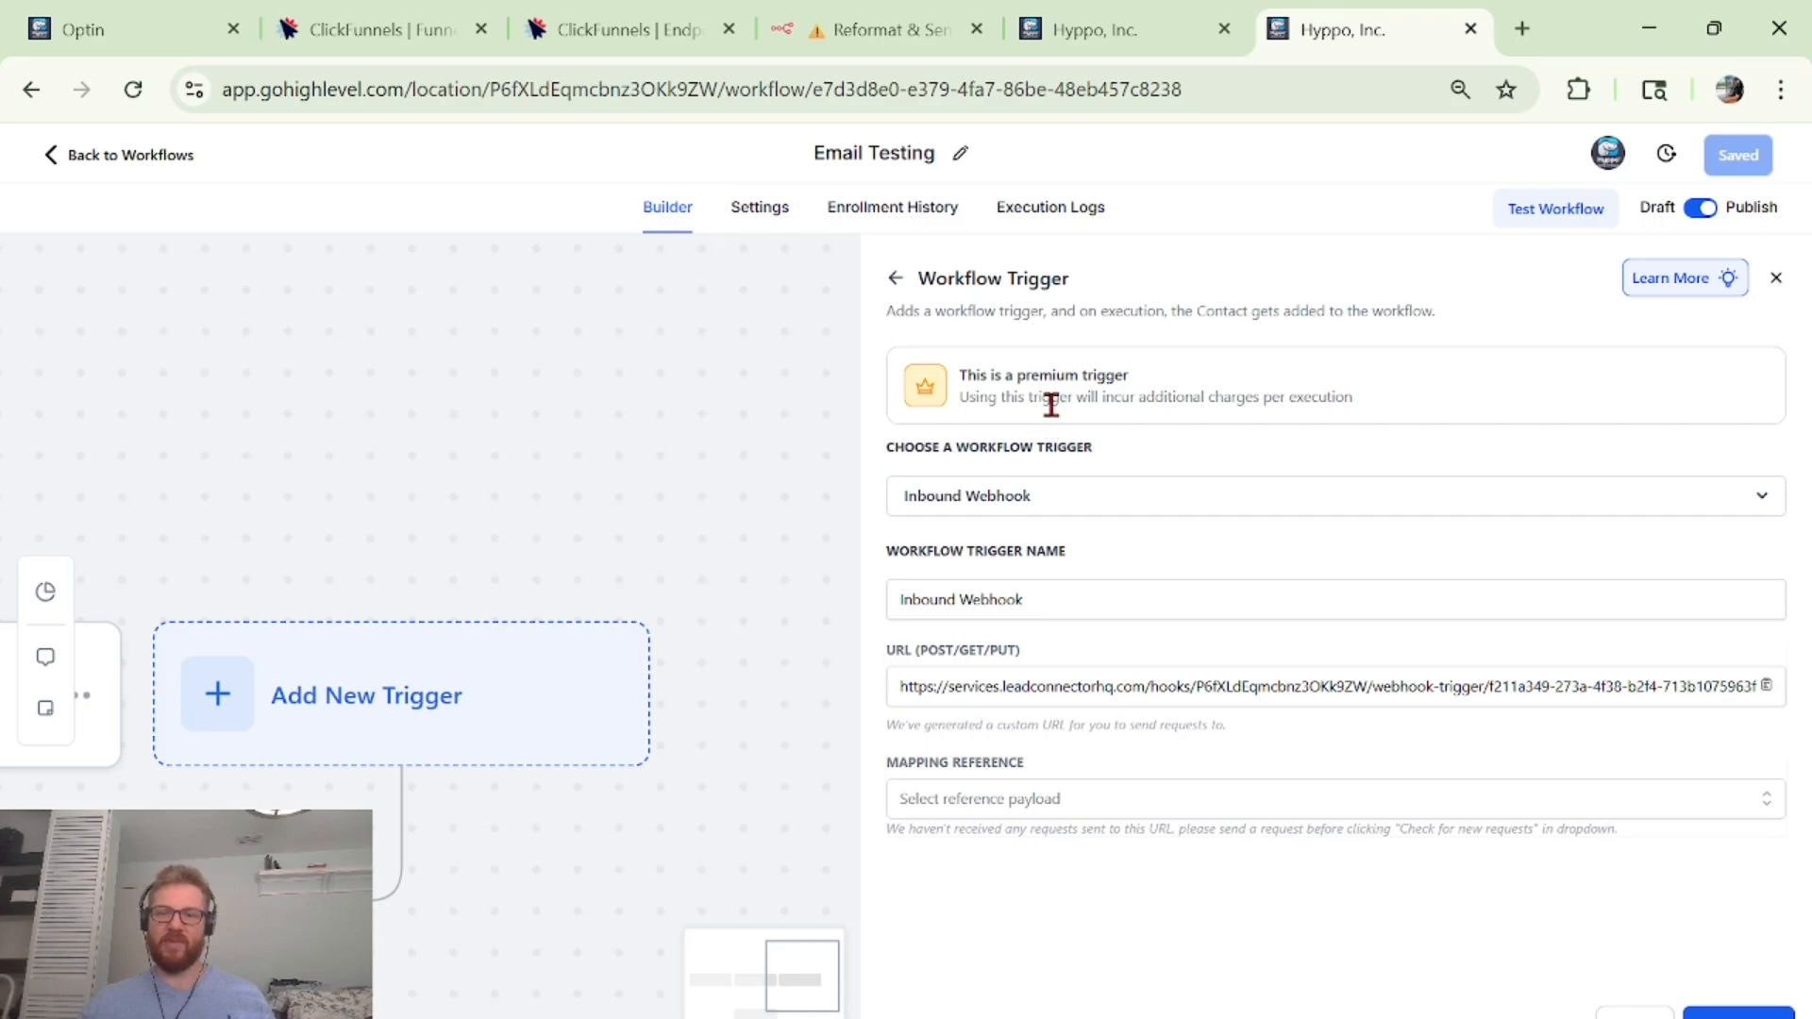
{"action": "triple_click", "coordinate": [1050, 404]}
{"action": "left_click", "coordinate": [1392, 401]}
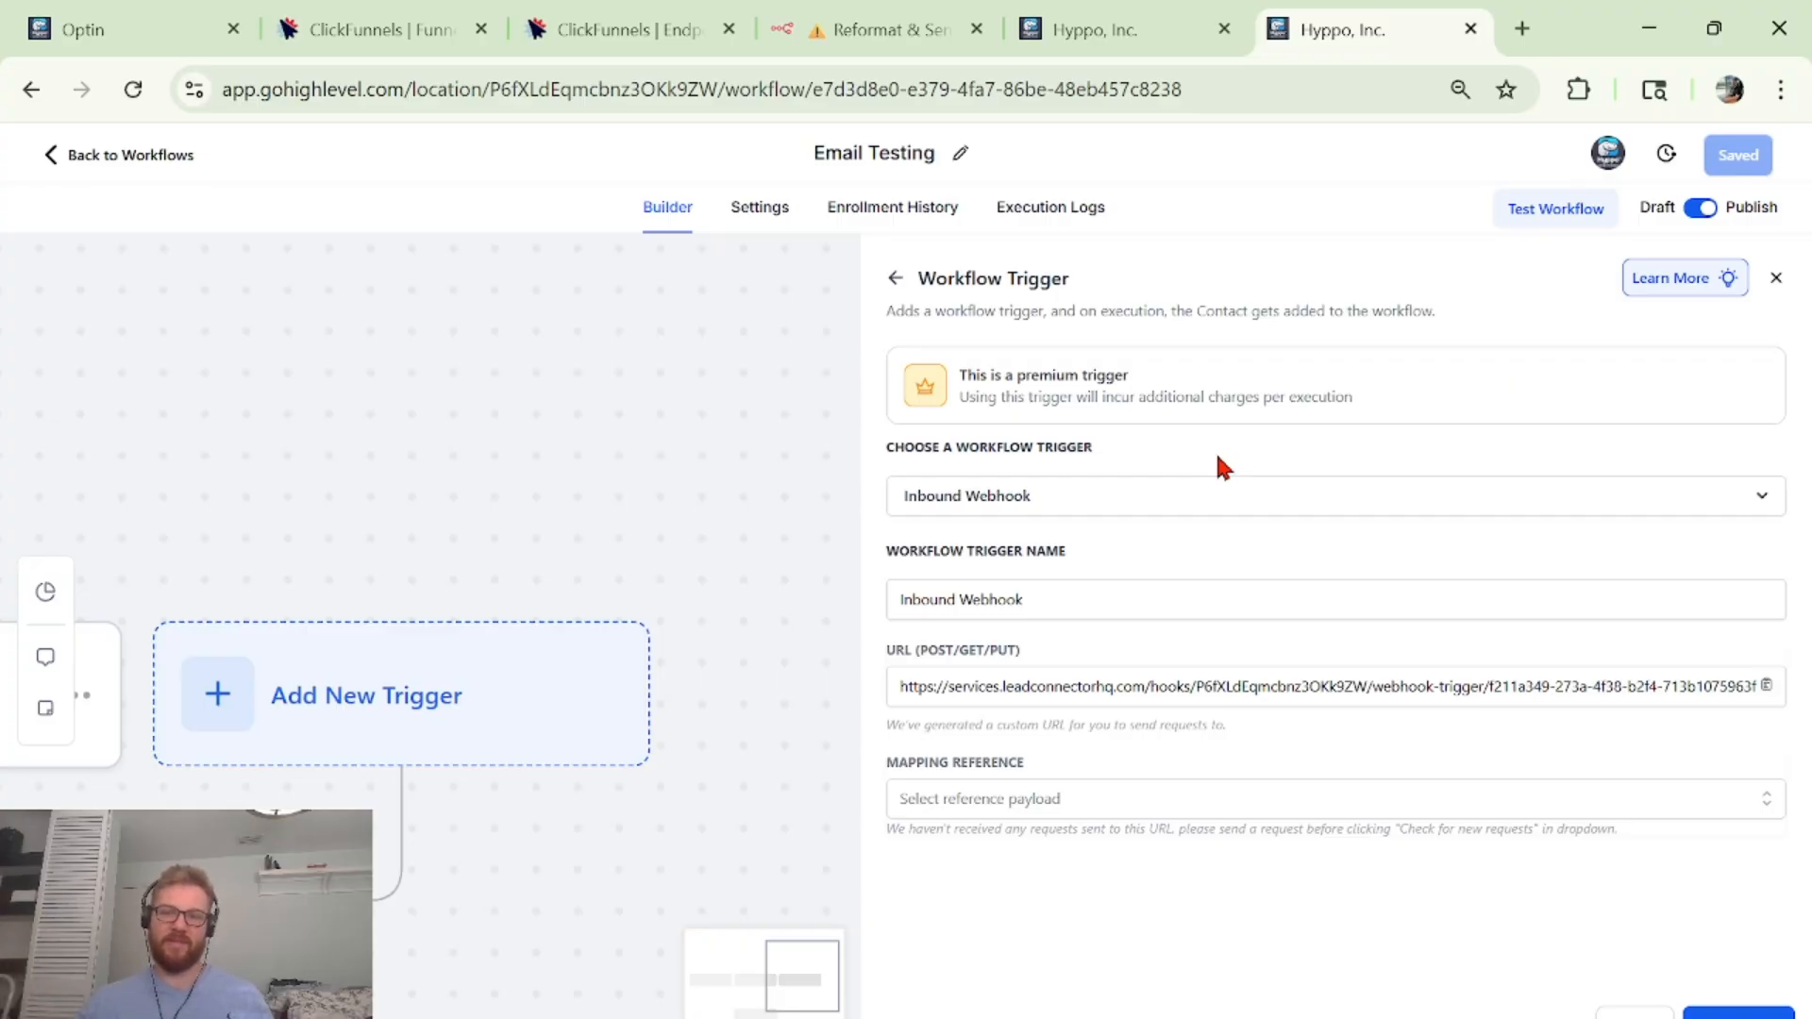
{"action": "key", "text": "ctrl+shift+Tab"}
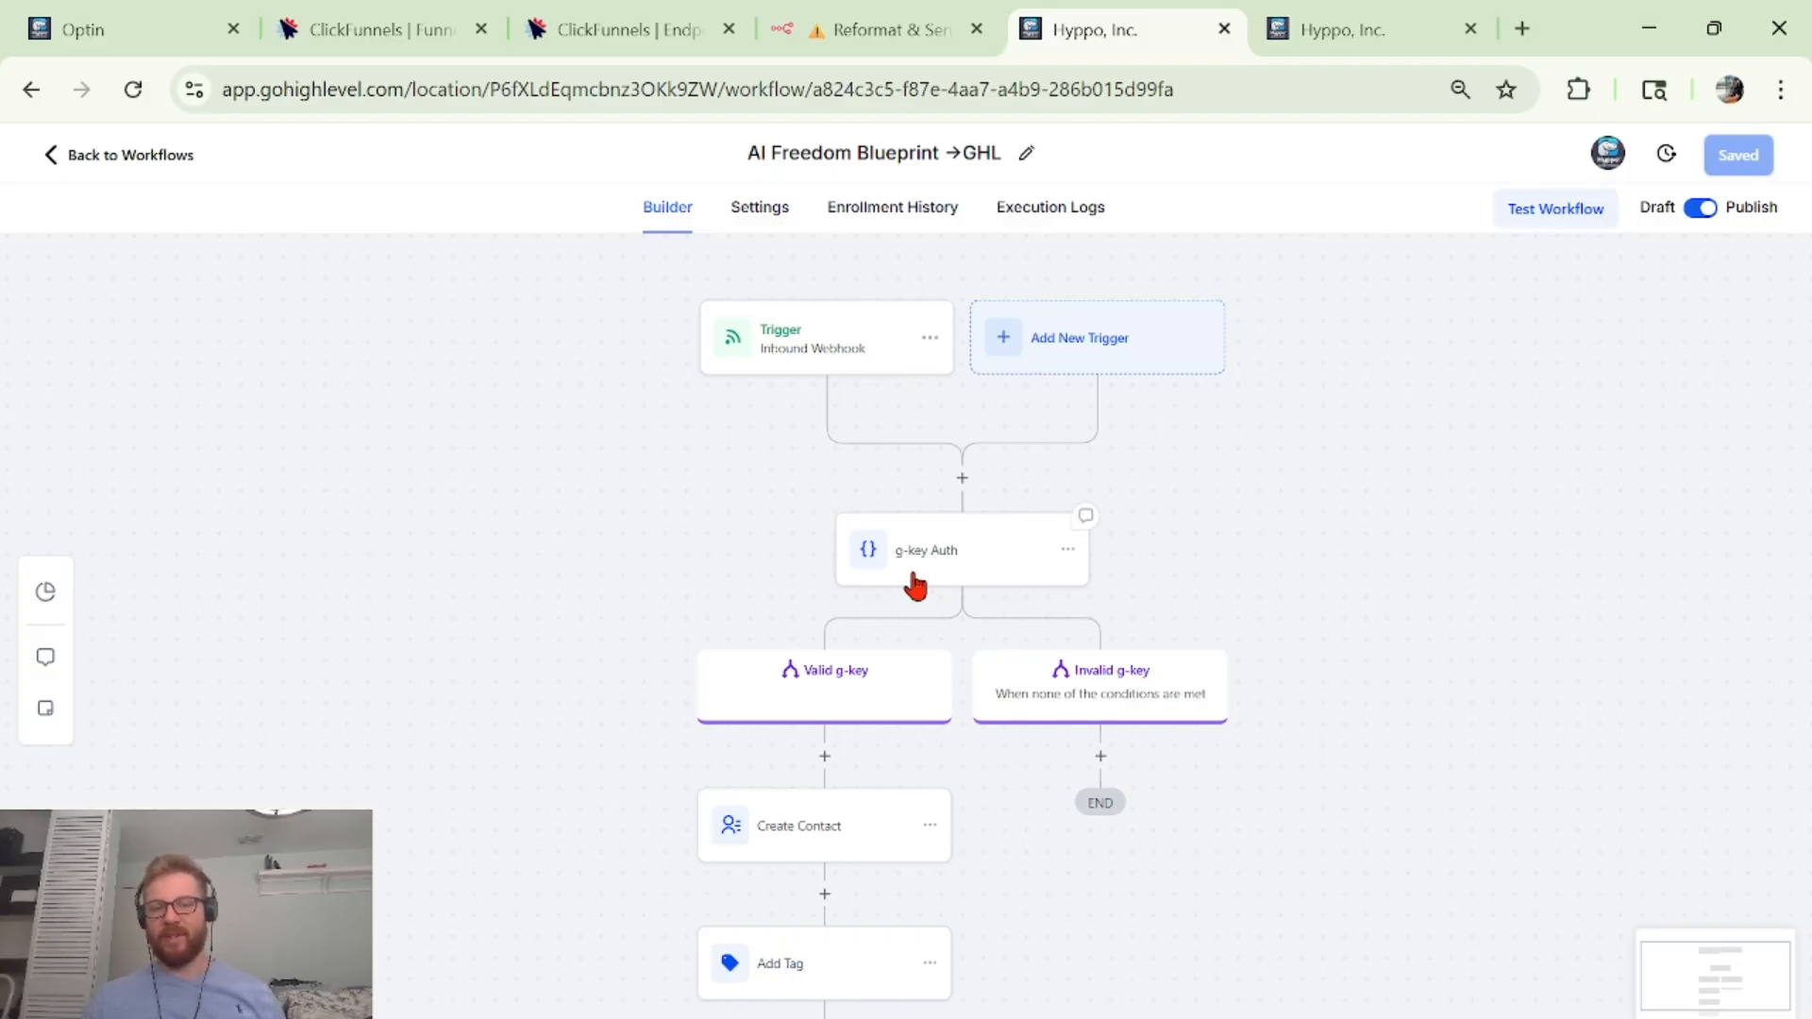
In Create Contact, map Full Name to the Inbound Webhook Trigger's Full Name value.
{"action": "scroll", "coordinate": [949, 593], "scroll_direction": "down", "scroll_amount": 1}
{"action": "scroll", "coordinate": [949, 592], "scroll_direction": "down", "scroll_amount": 2}
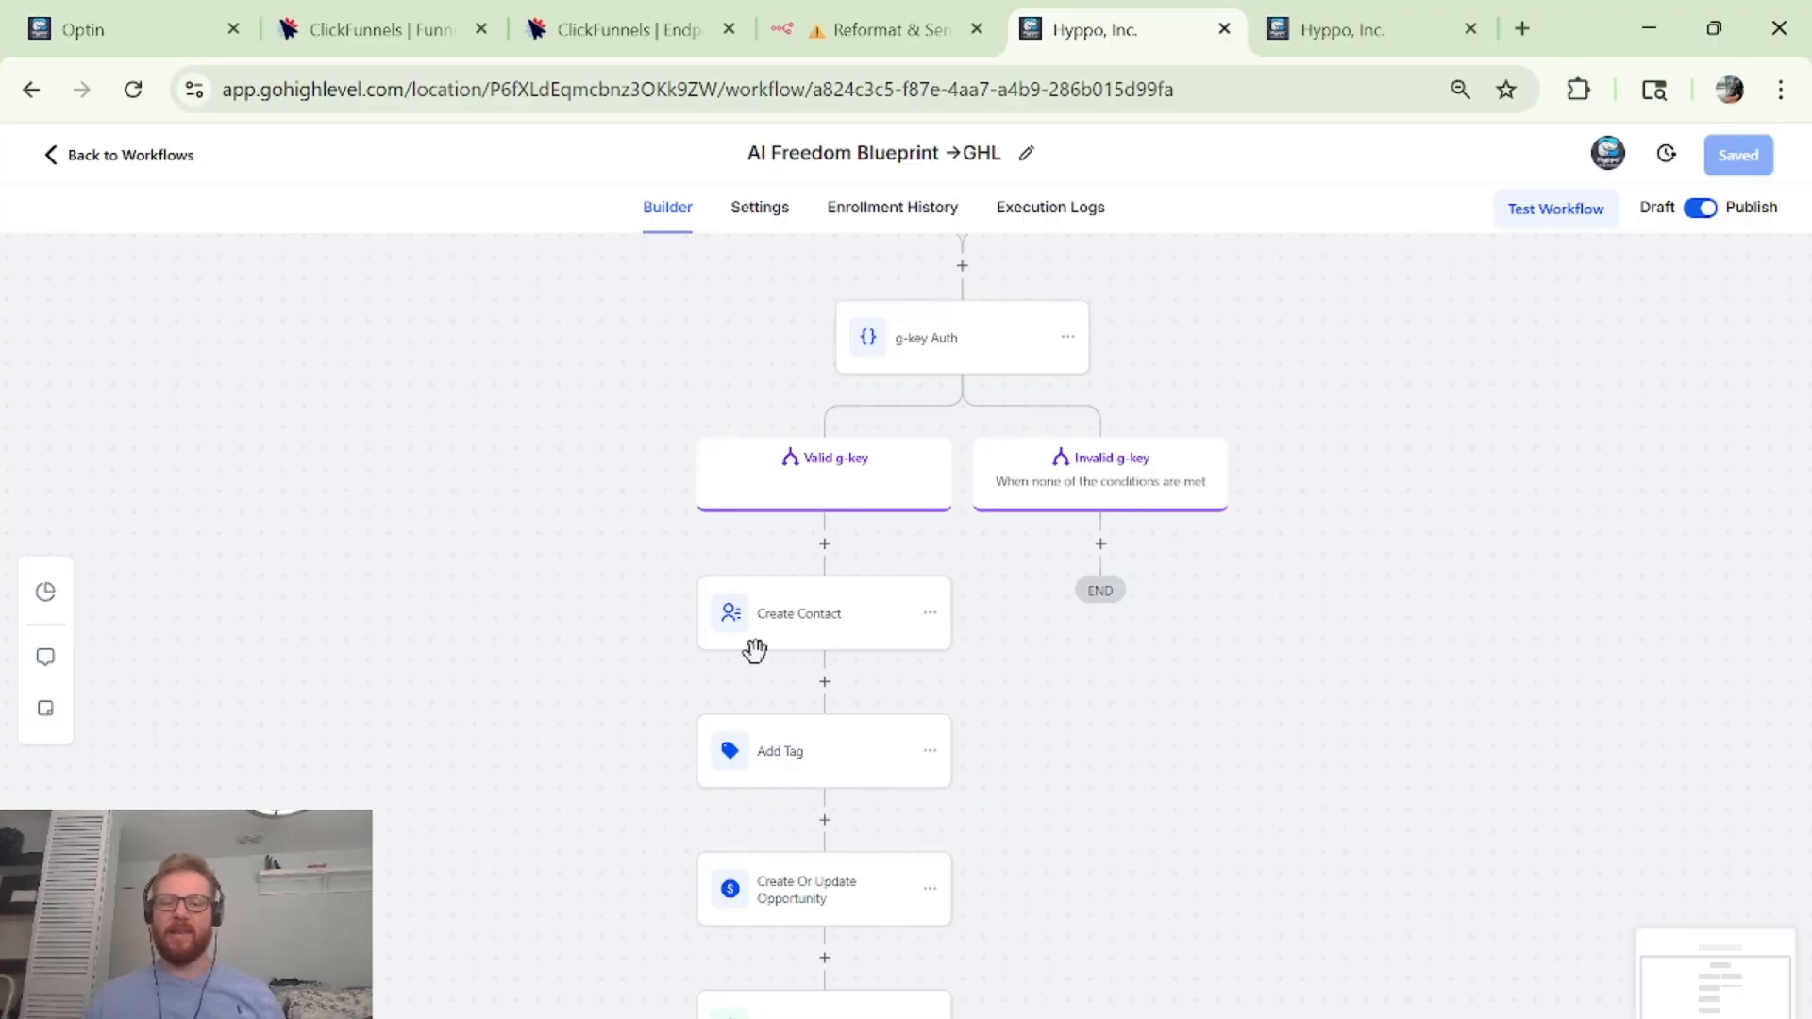
{"action": "scroll", "coordinate": [812, 662], "scroll_direction": "up", "scroll_amount": 3}
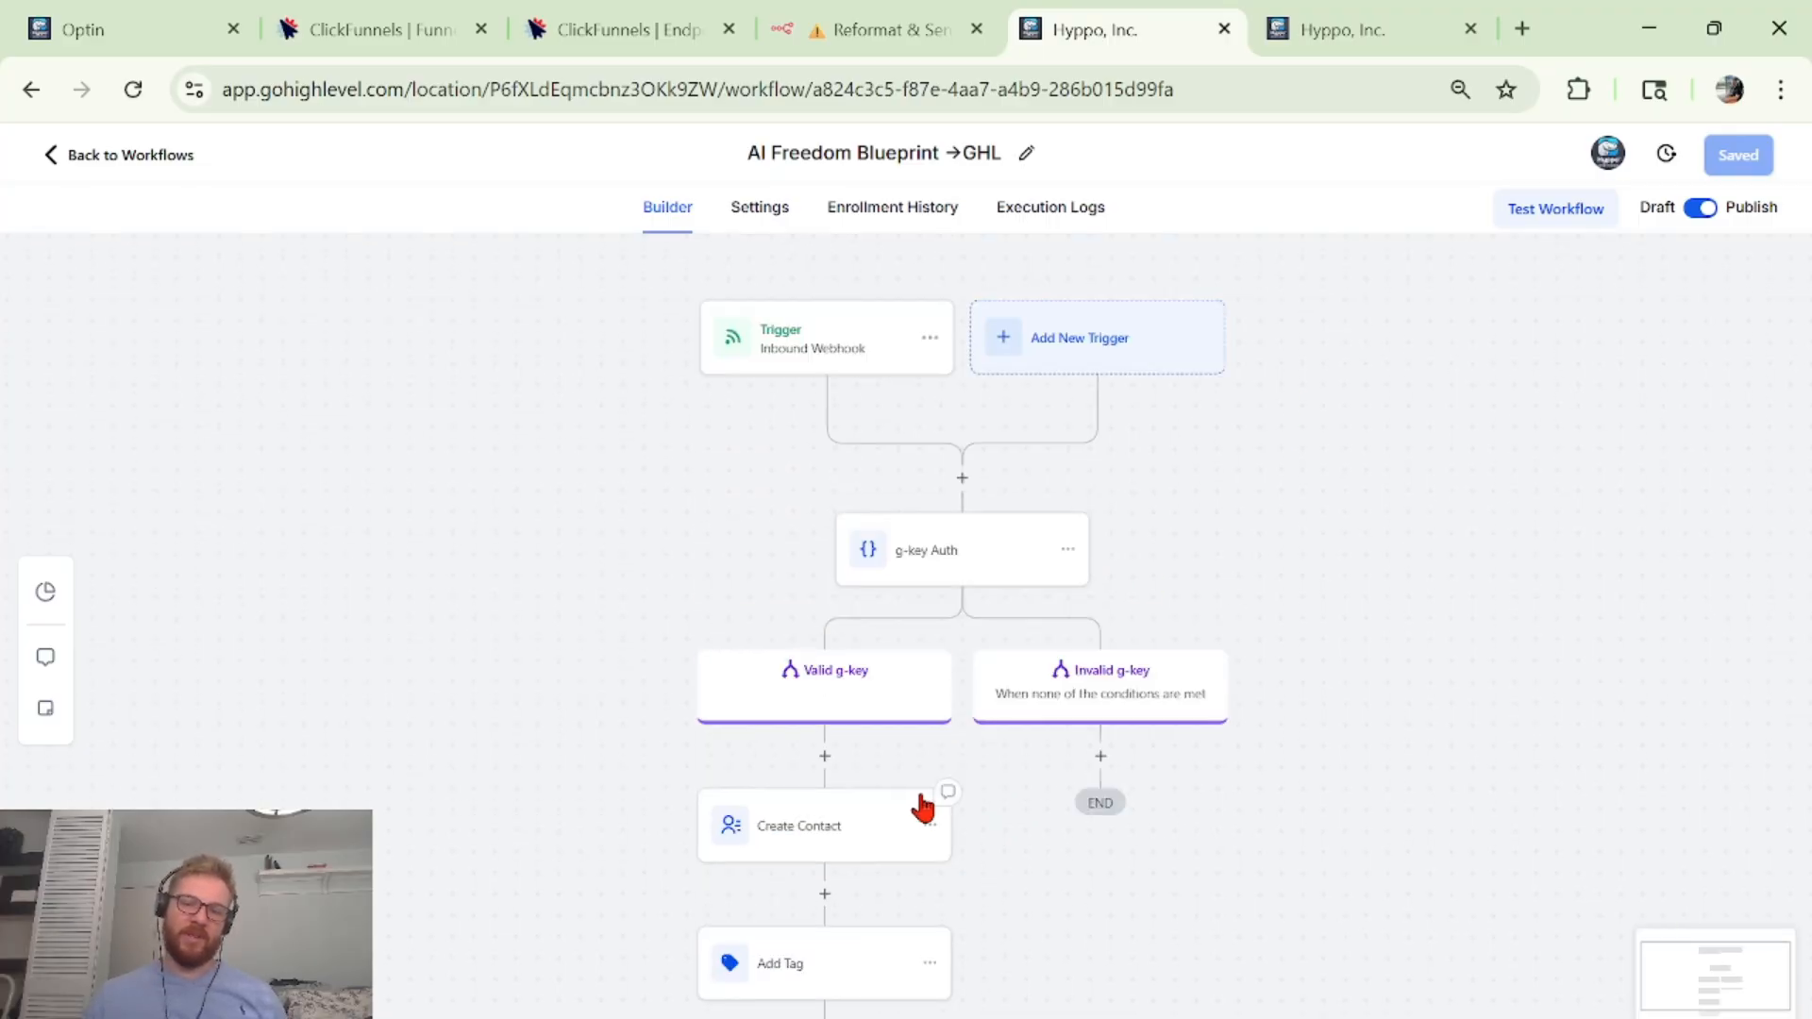
{"action": "left_click", "coordinate": [775, 852]}
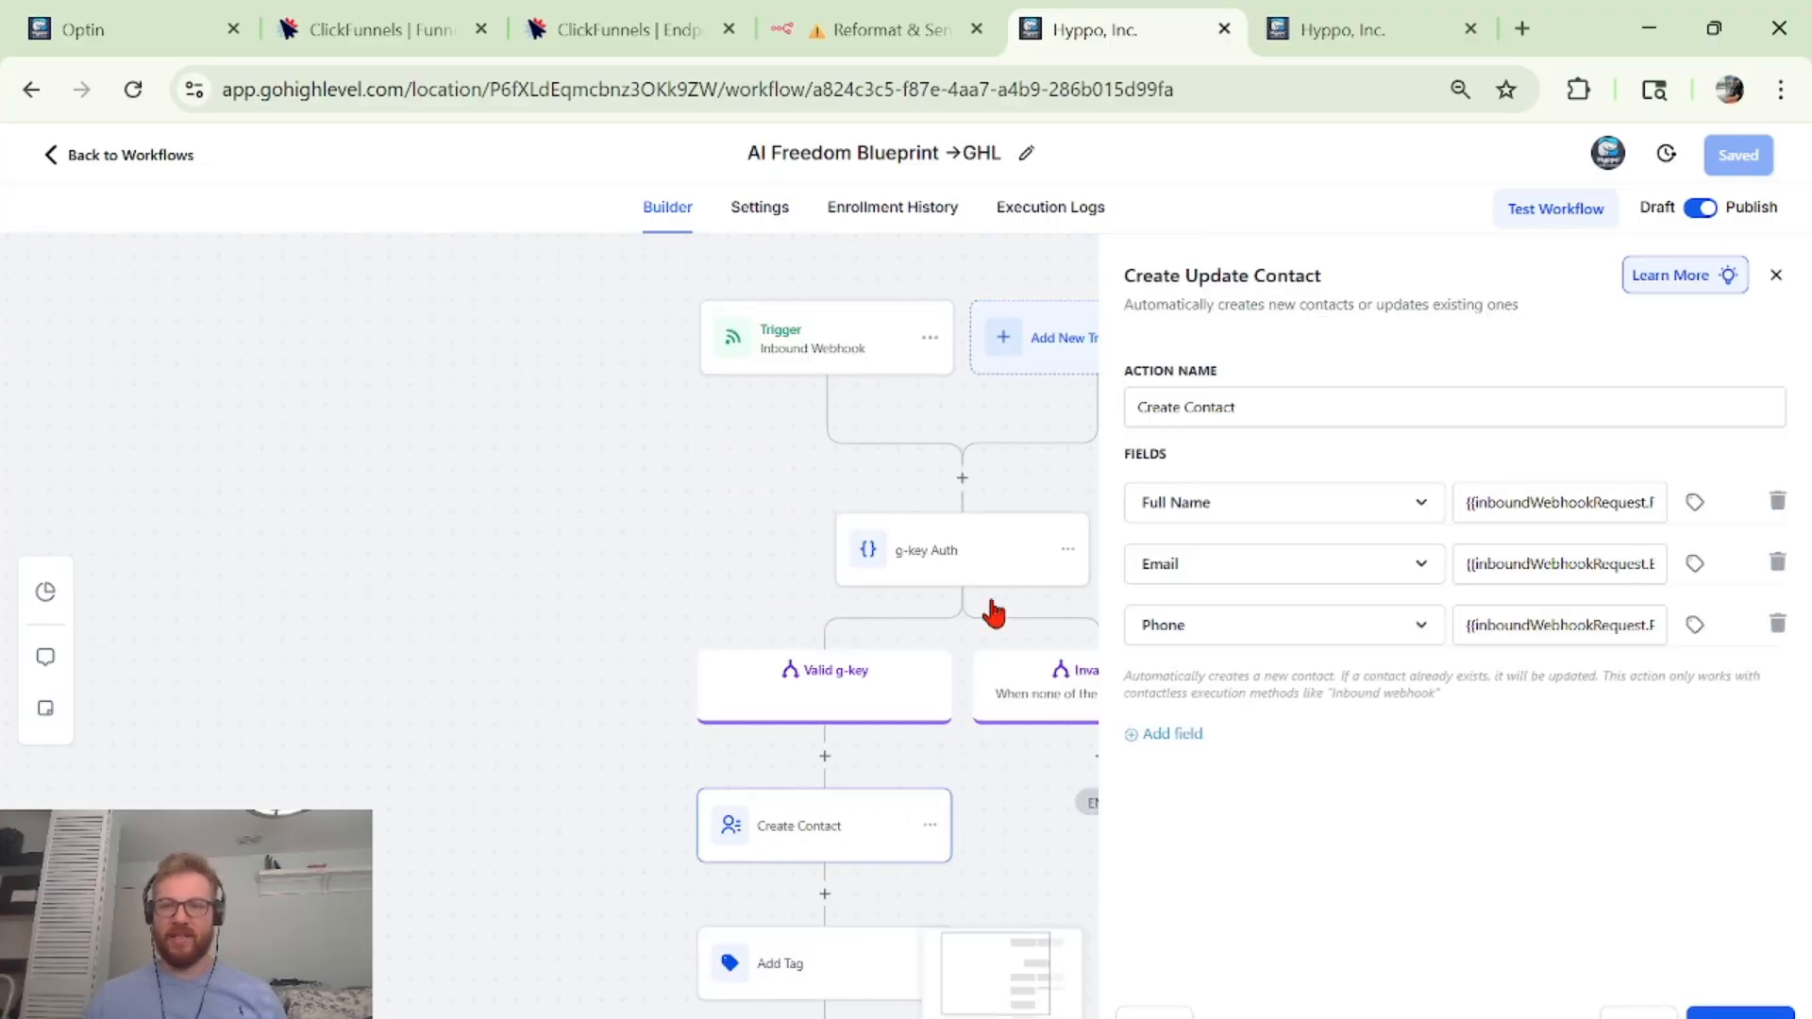
{"action": "scroll", "coordinate": [991, 604], "scroll_direction": "down", "scroll_amount": 3}
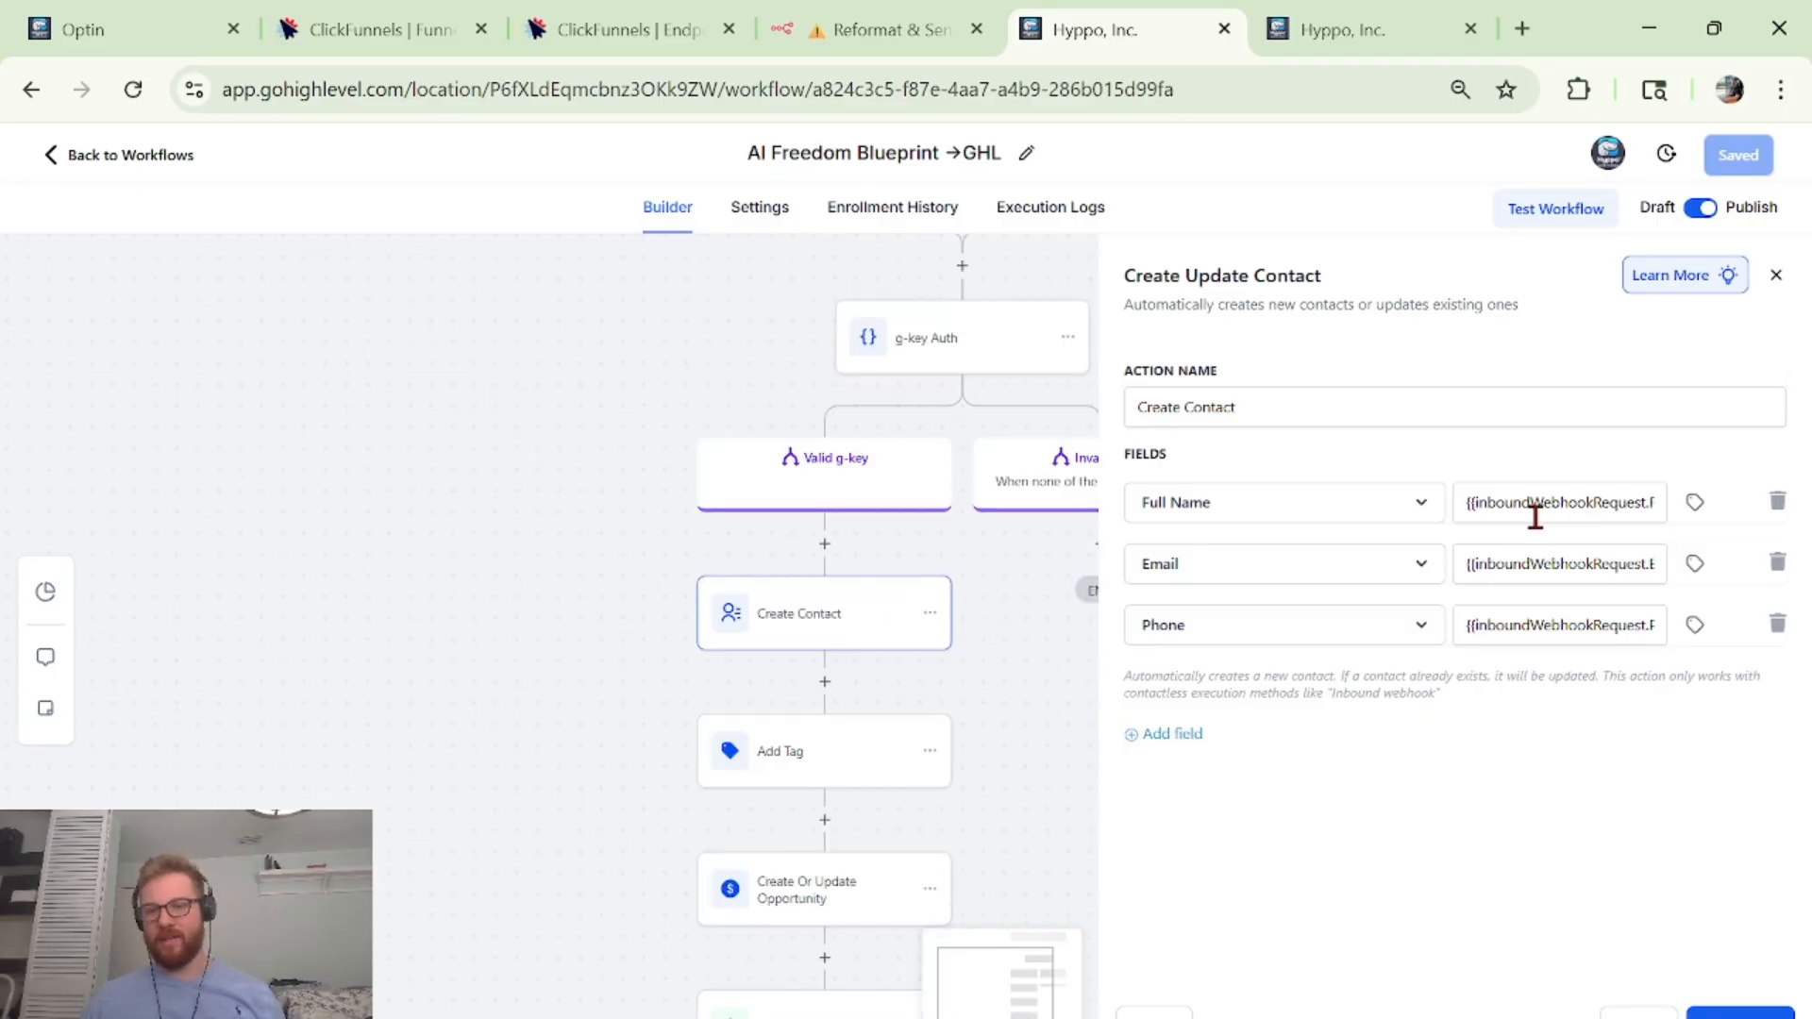
{"action": "left_click", "coordinate": [1469, 509]}
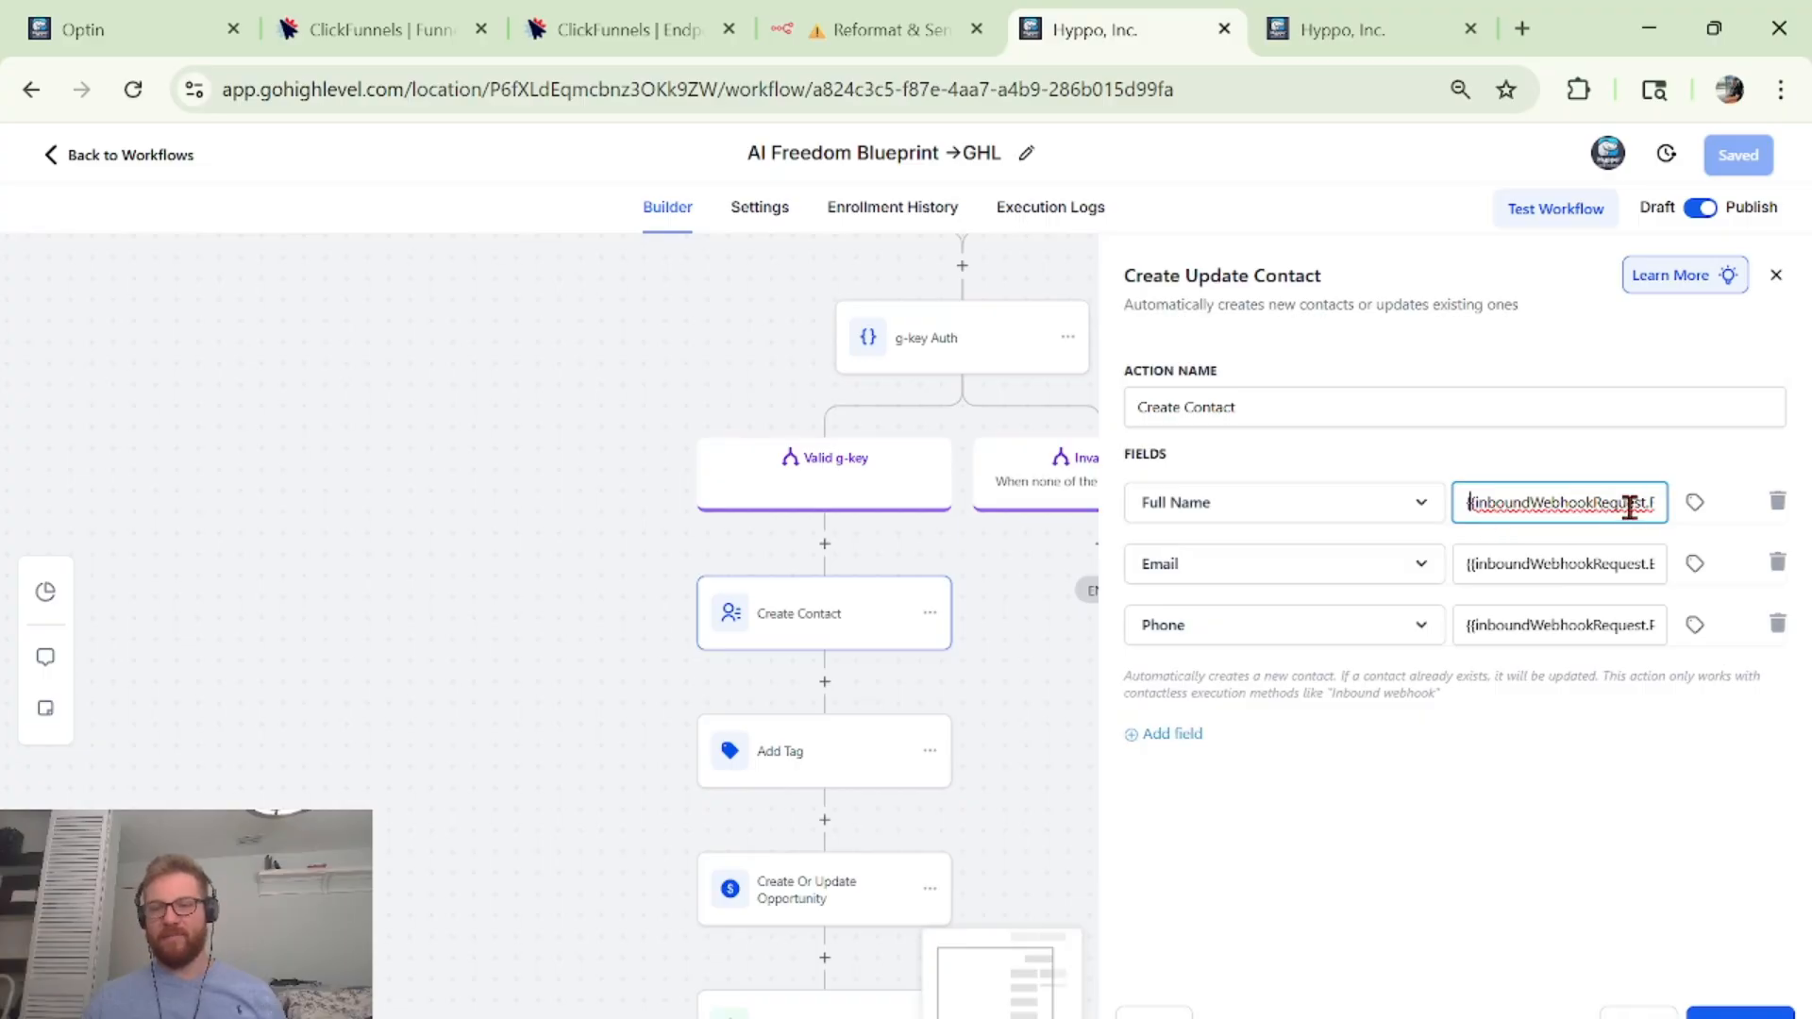
{"action": "left_click", "coordinate": [1683, 506]}
{"action": "left_click", "coordinate": [1686, 508]}
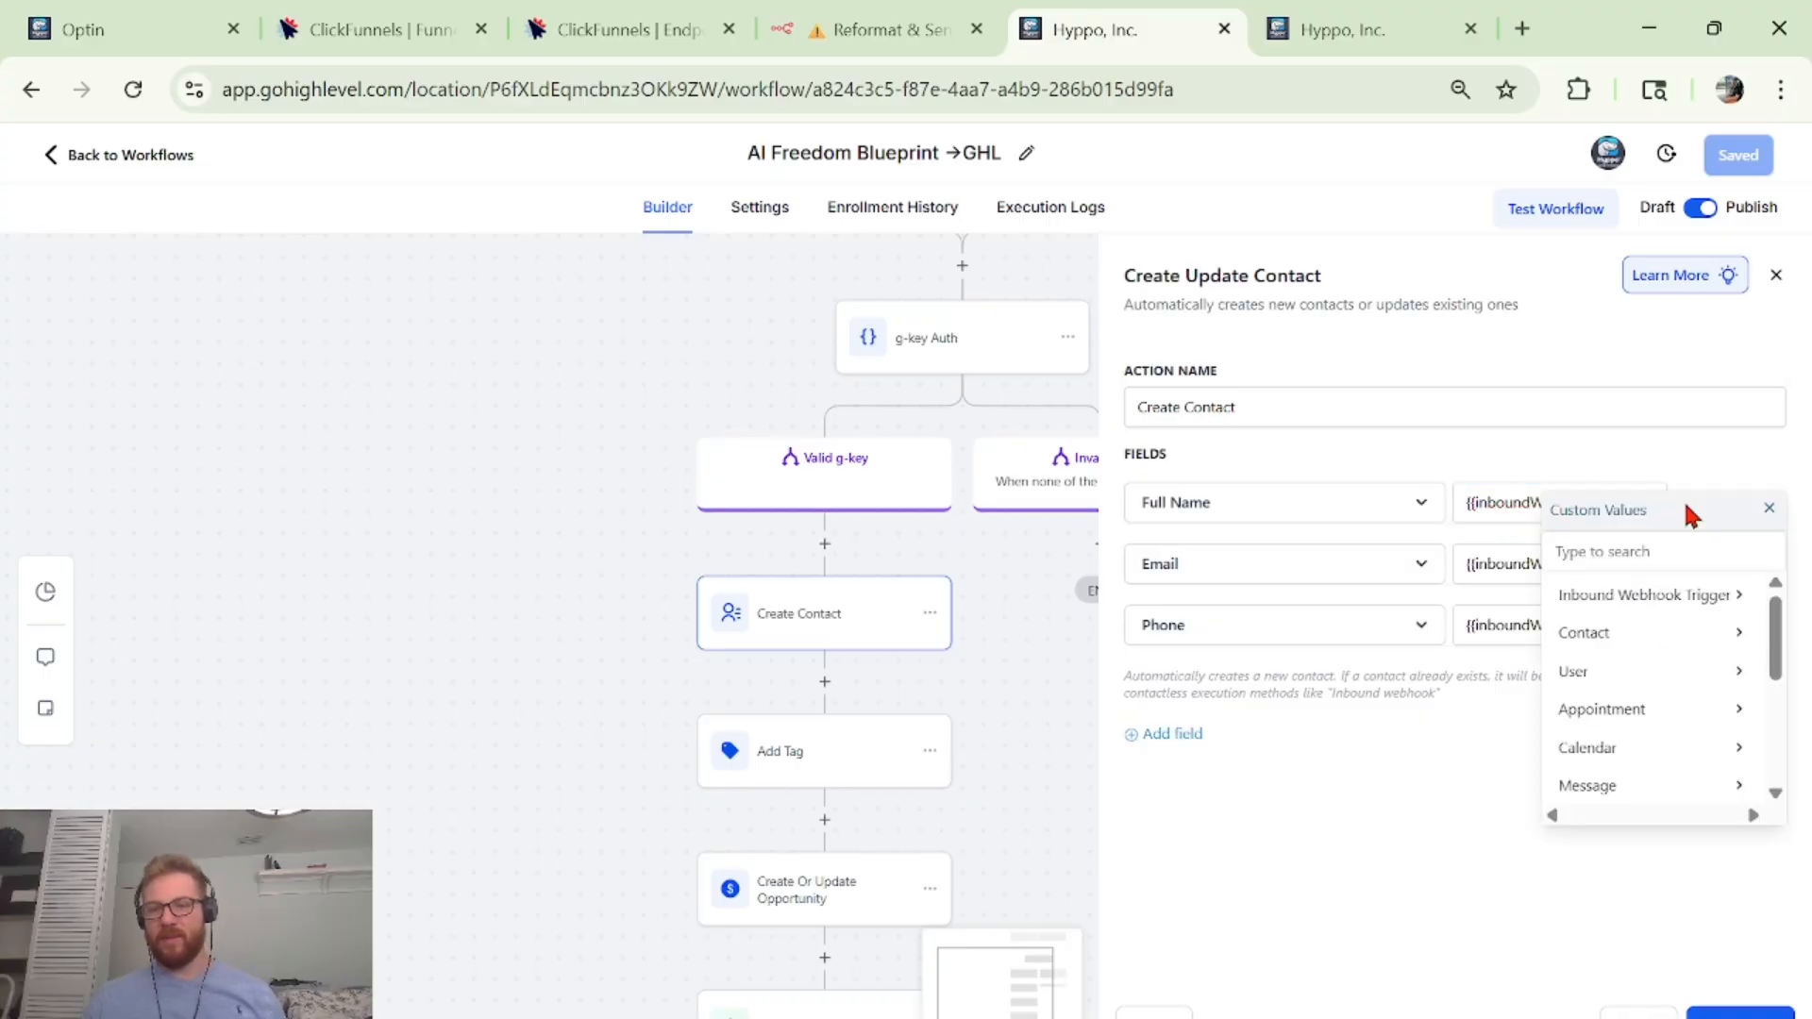
{"action": "left_click", "coordinate": [1630, 604]}
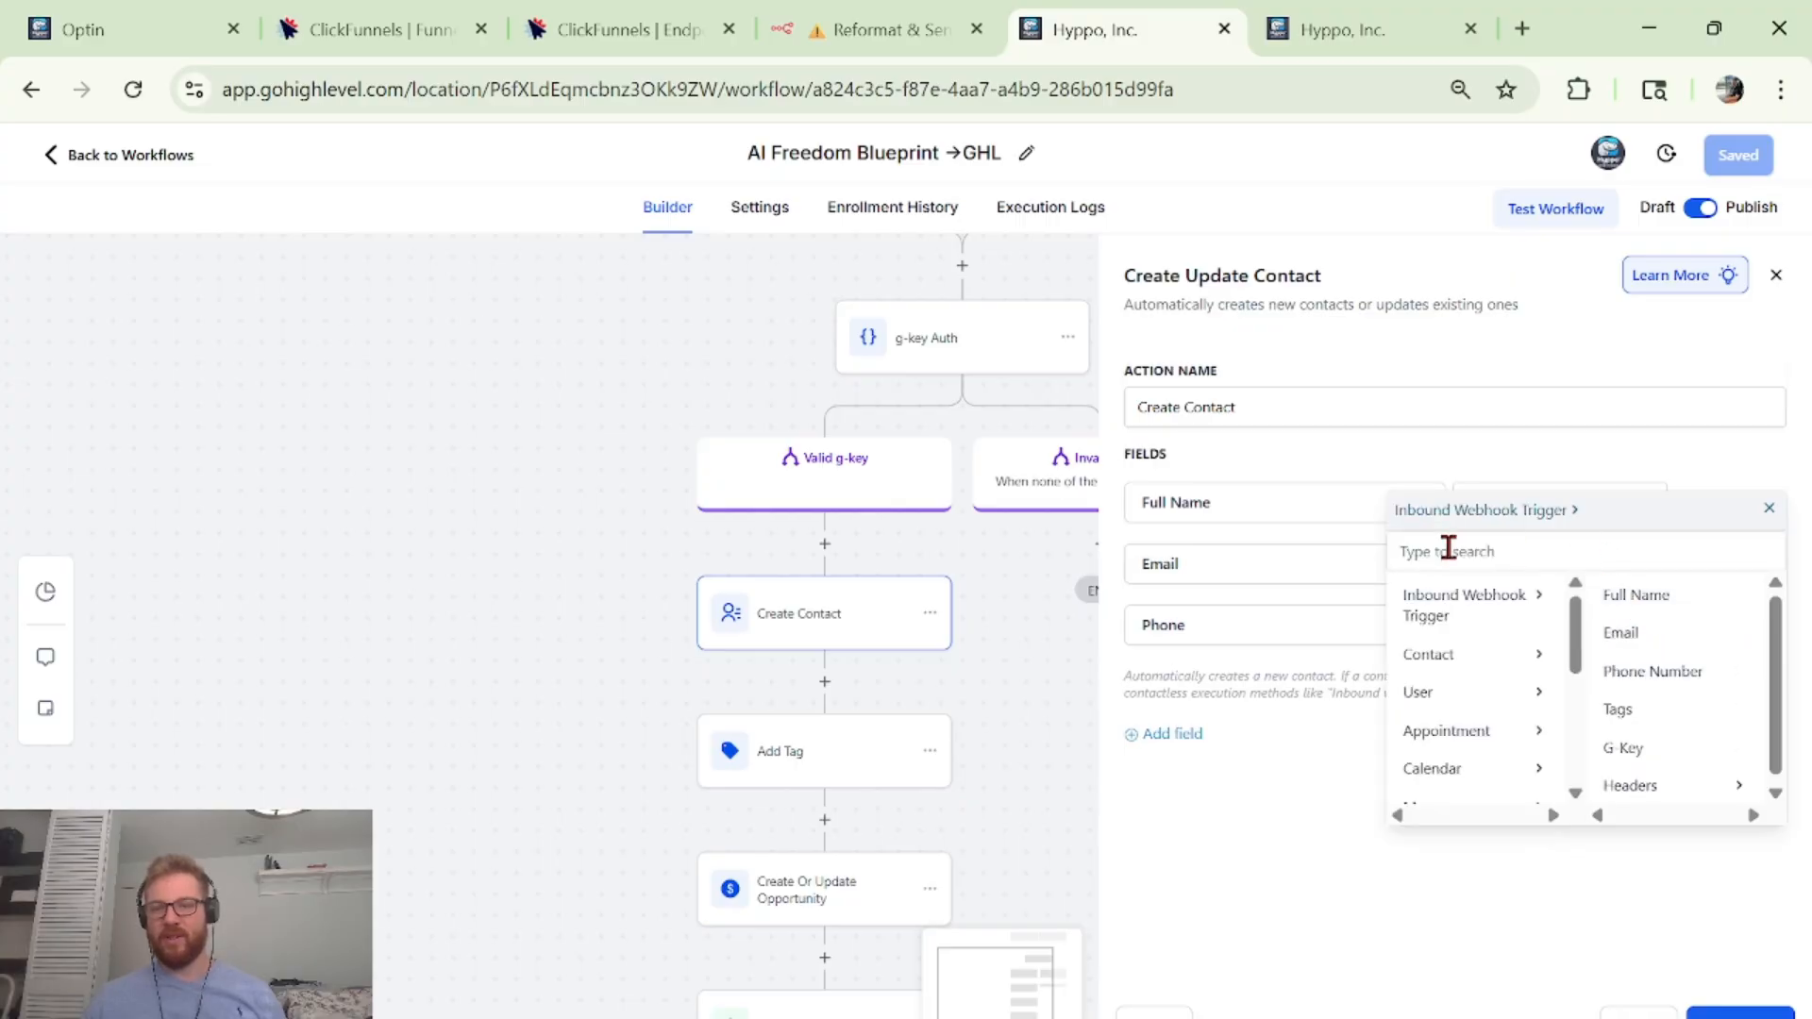
{"action": "left_click", "coordinate": [1617, 594]}
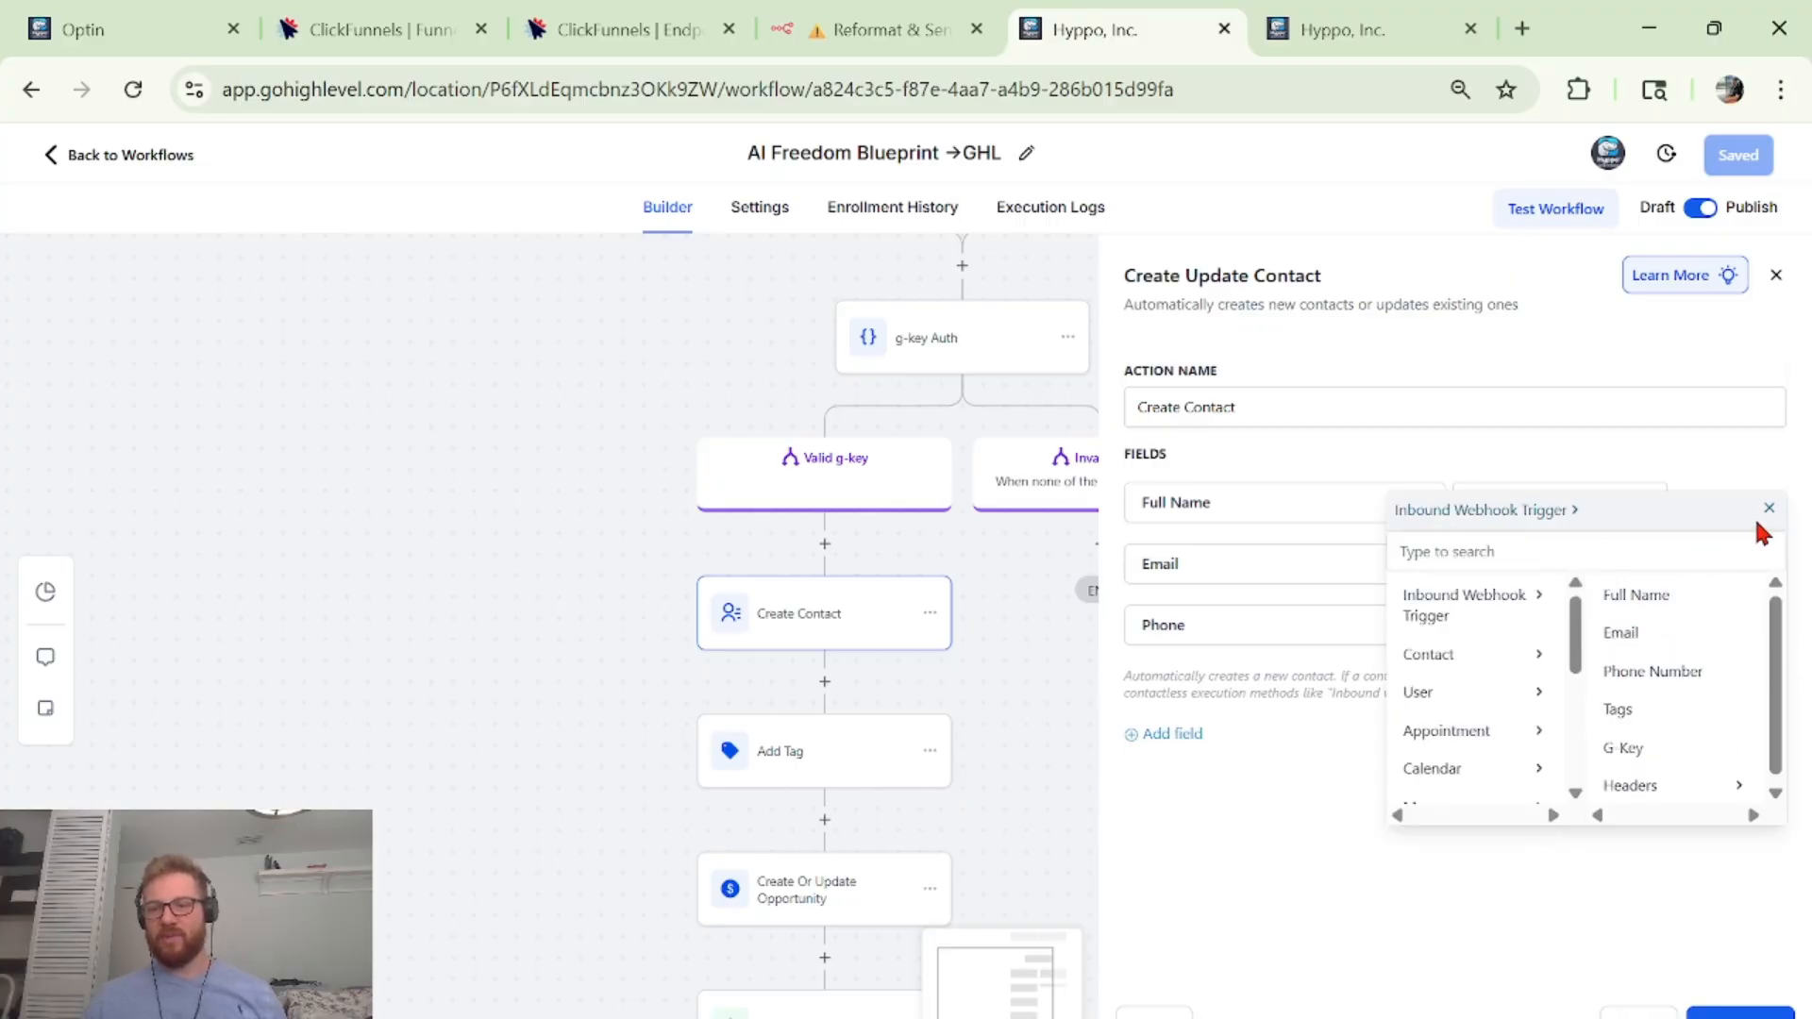
{"action": "left_click", "coordinate": [1769, 508]}
Map Email to the Inbound Webhook Trigger's Email value and close Create Contact.
{"action": "left_click", "coordinate": [1695, 564]}
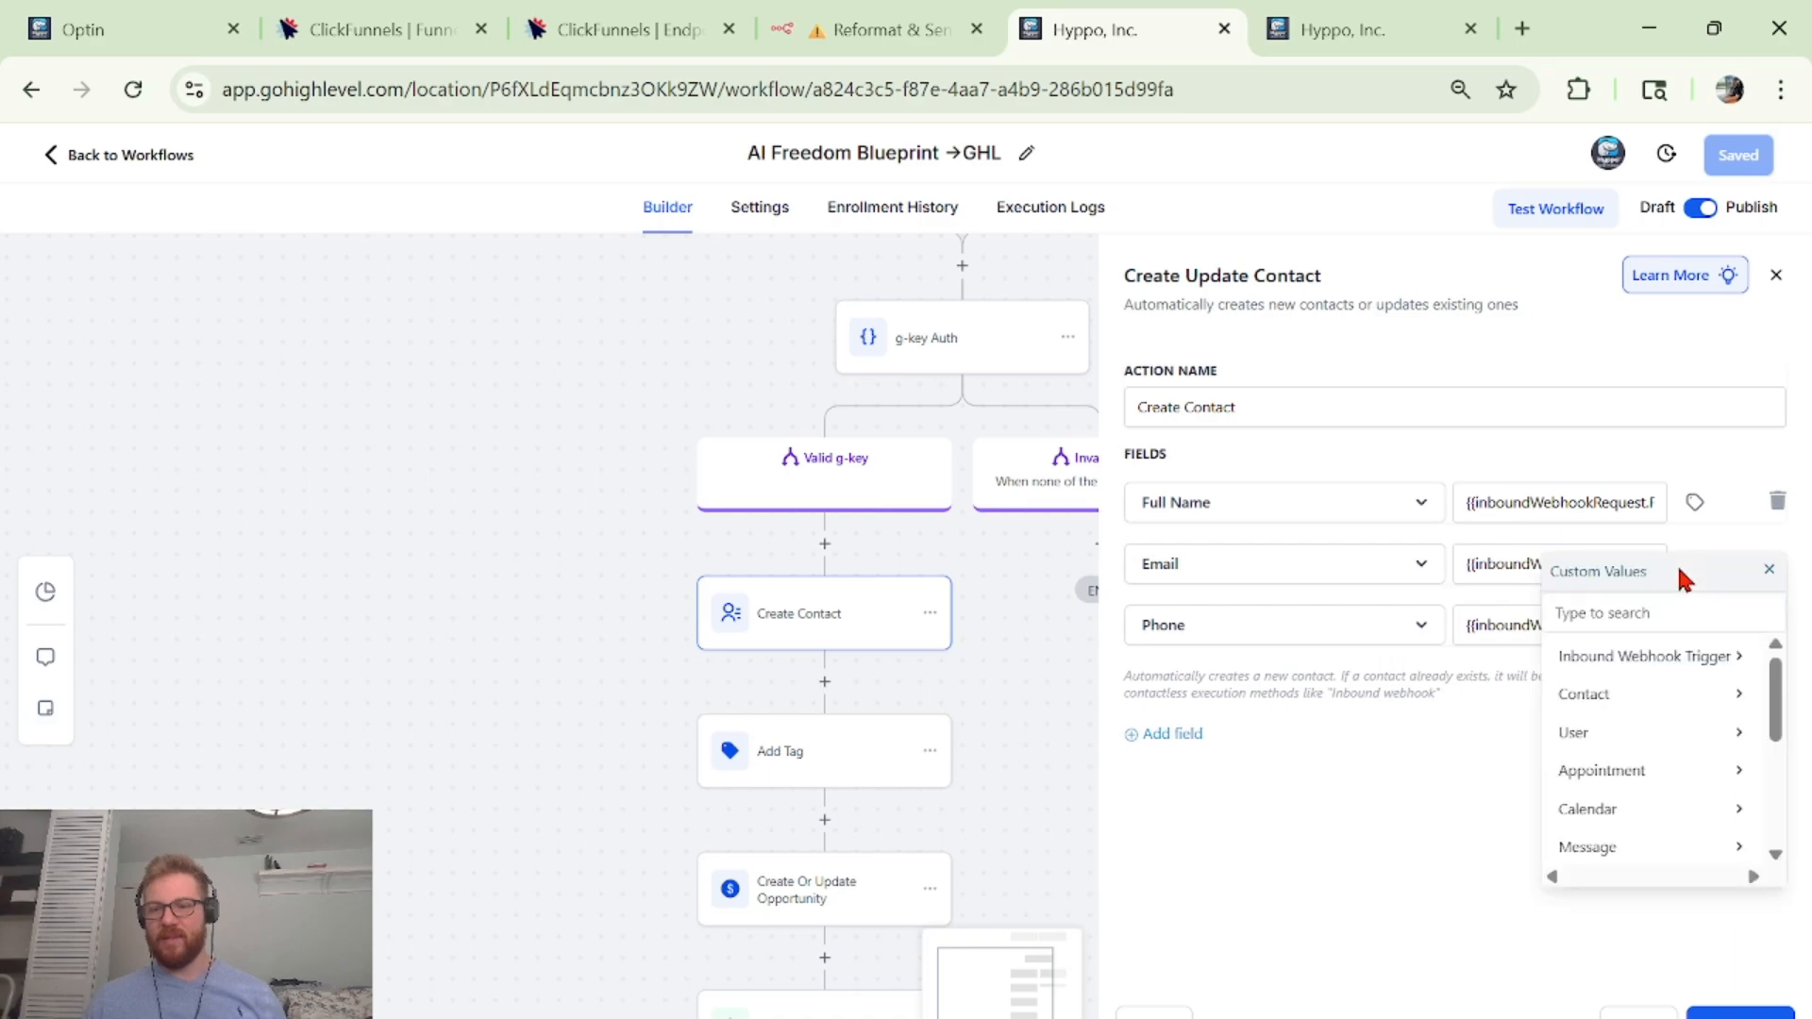
{"action": "left_click", "coordinate": [1711, 655]}
{"action": "left_click", "coordinate": [1703, 708]}
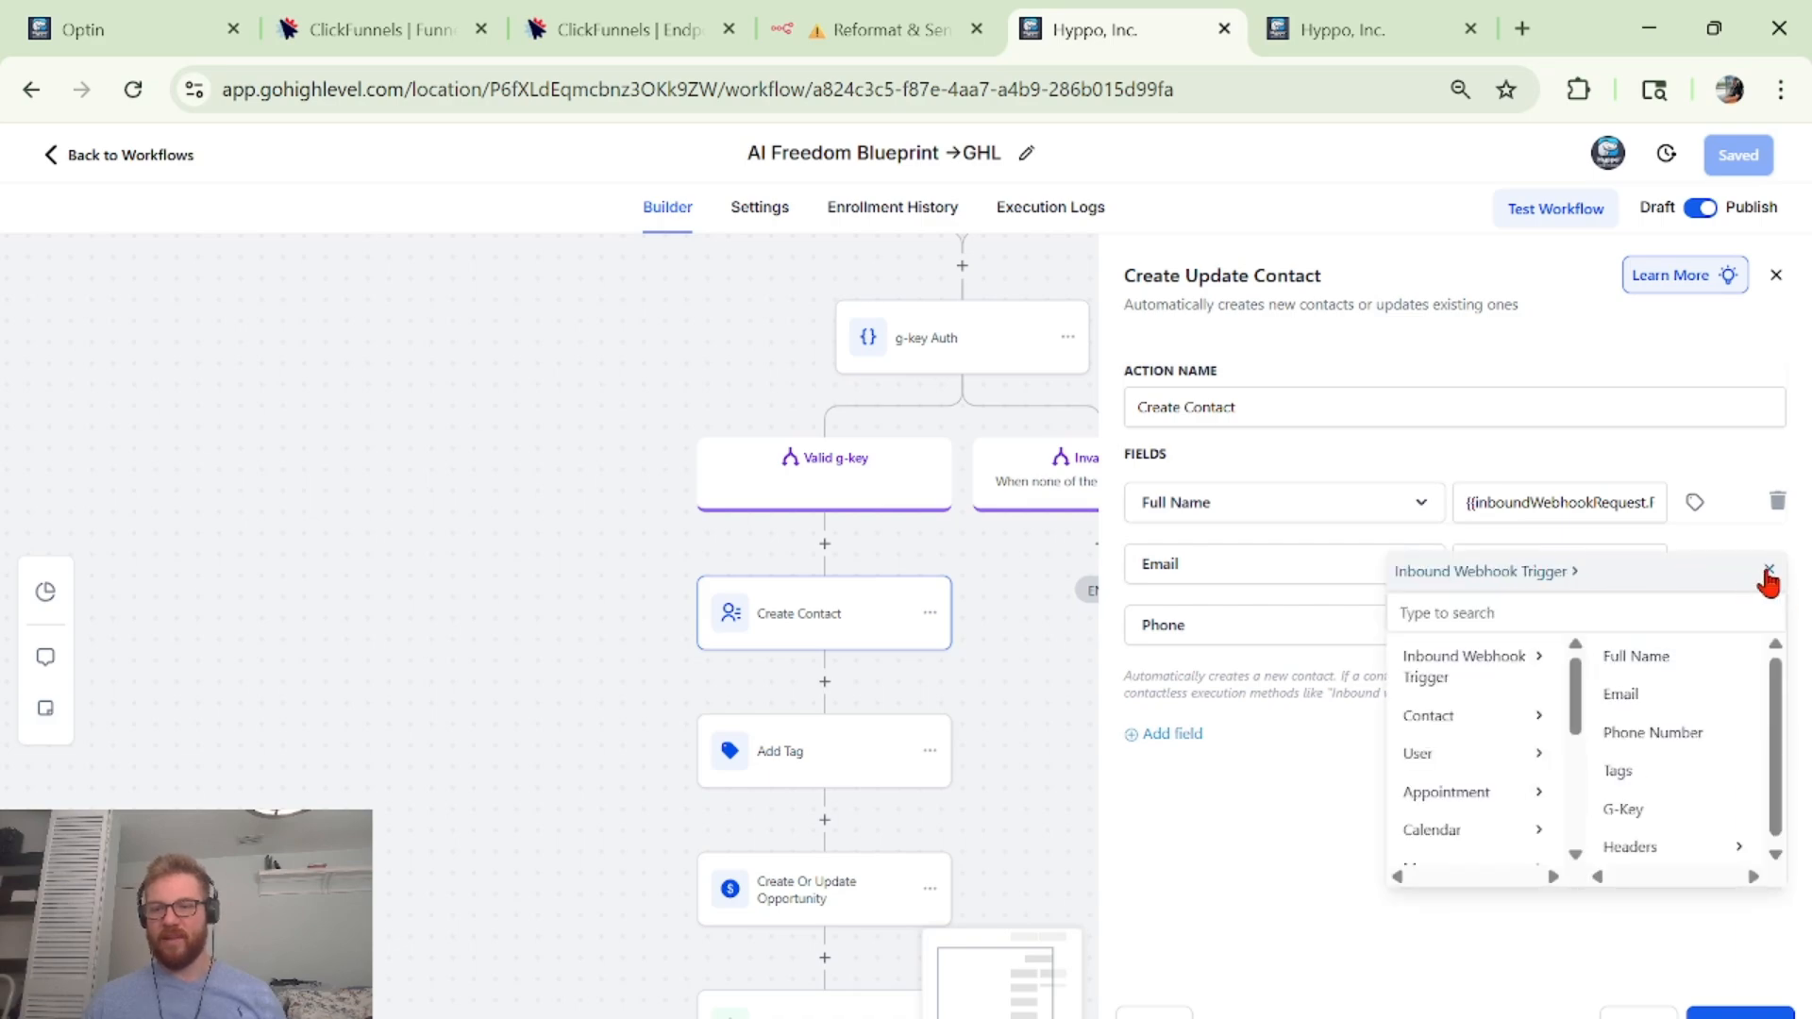
{"action": "left_click", "coordinate": [1768, 570]}
{"action": "left_click", "coordinate": [1638, 1012]}
{"action": "scroll", "coordinate": [944, 663], "scroll_direction": "down", "scroll_amount": 2}
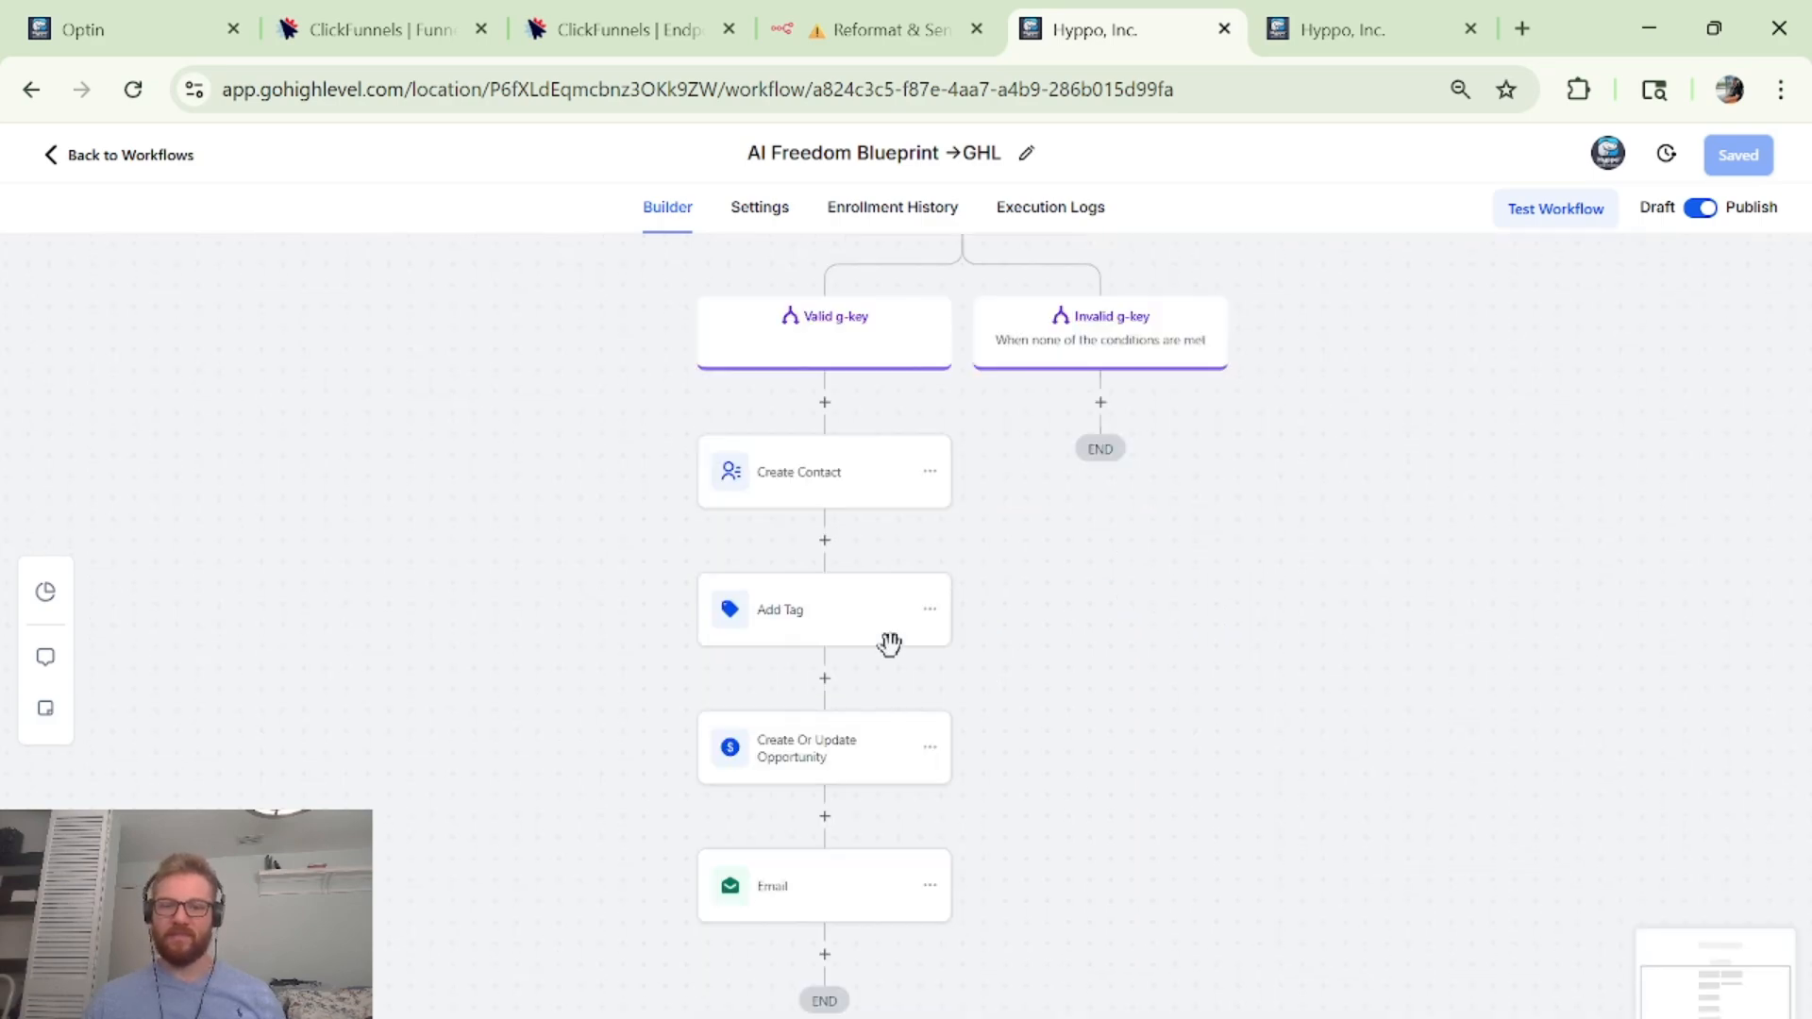
Review the Add Tag step's Standard/Dynamic tag options without changes, then open Create Or Update Opportunity.
{"action": "left_click", "coordinate": [798, 605]}
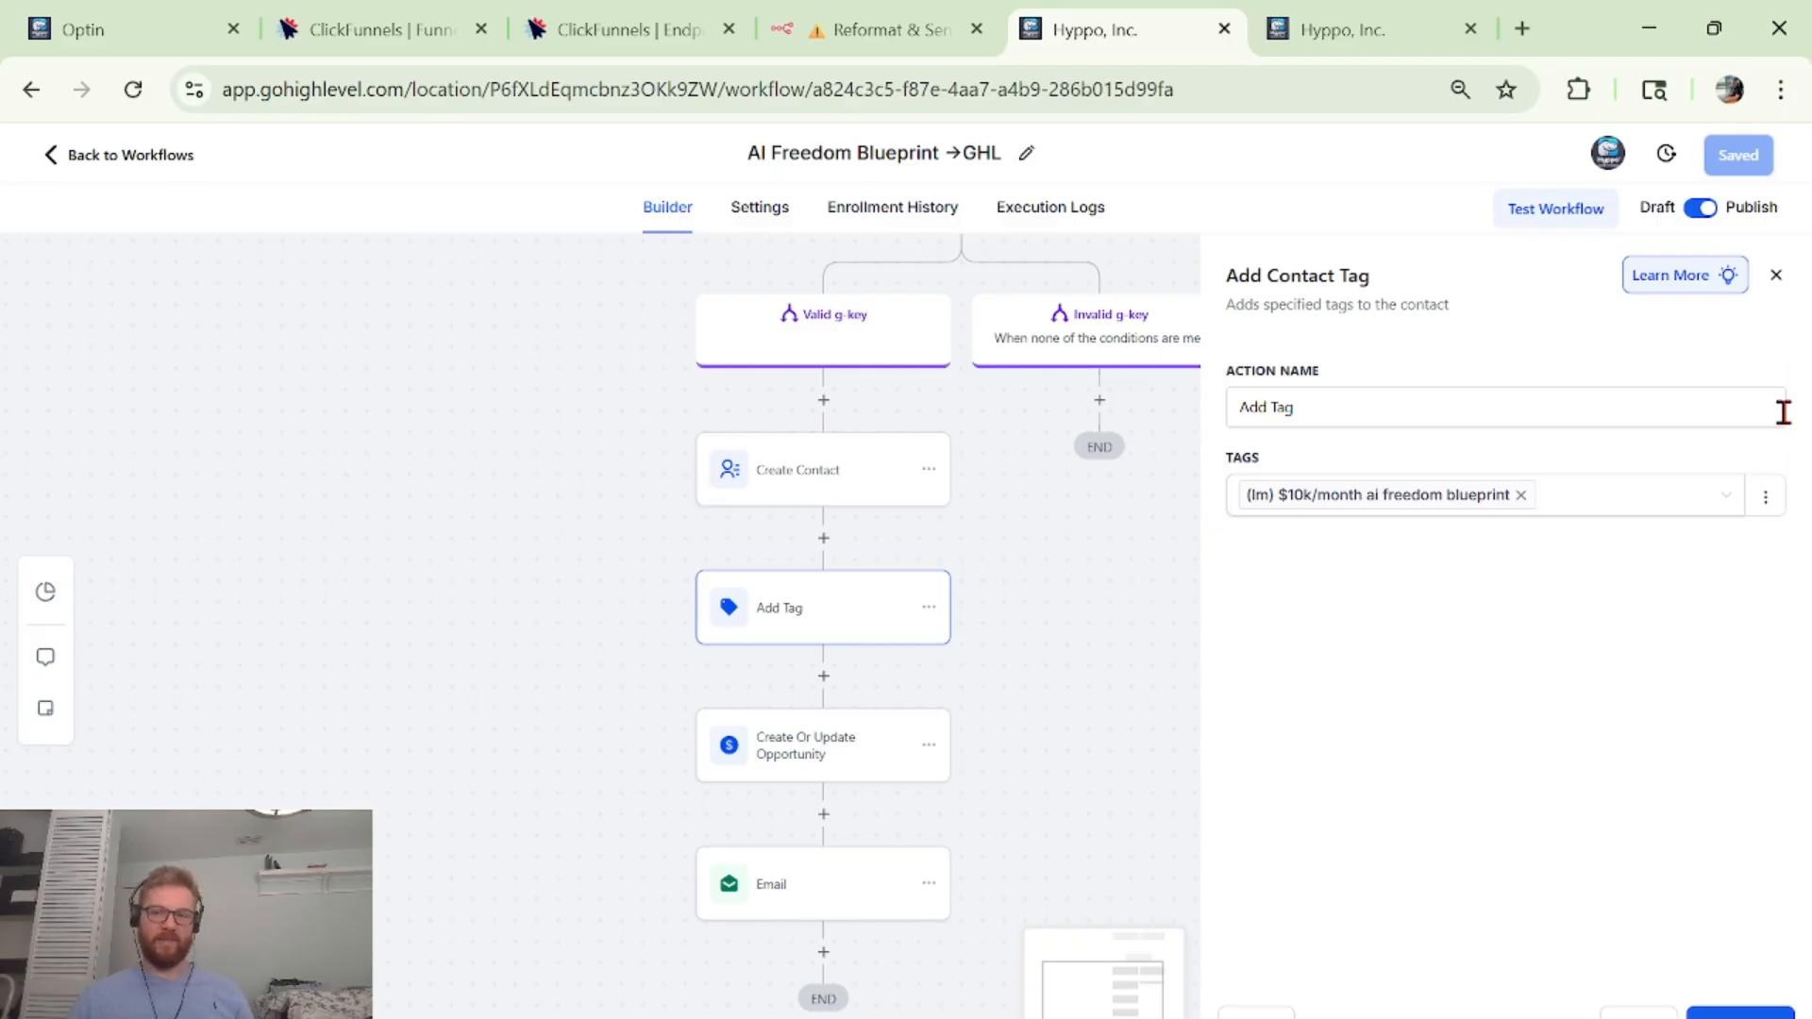
{"action": "left_click", "coordinate": [1765, 497]}
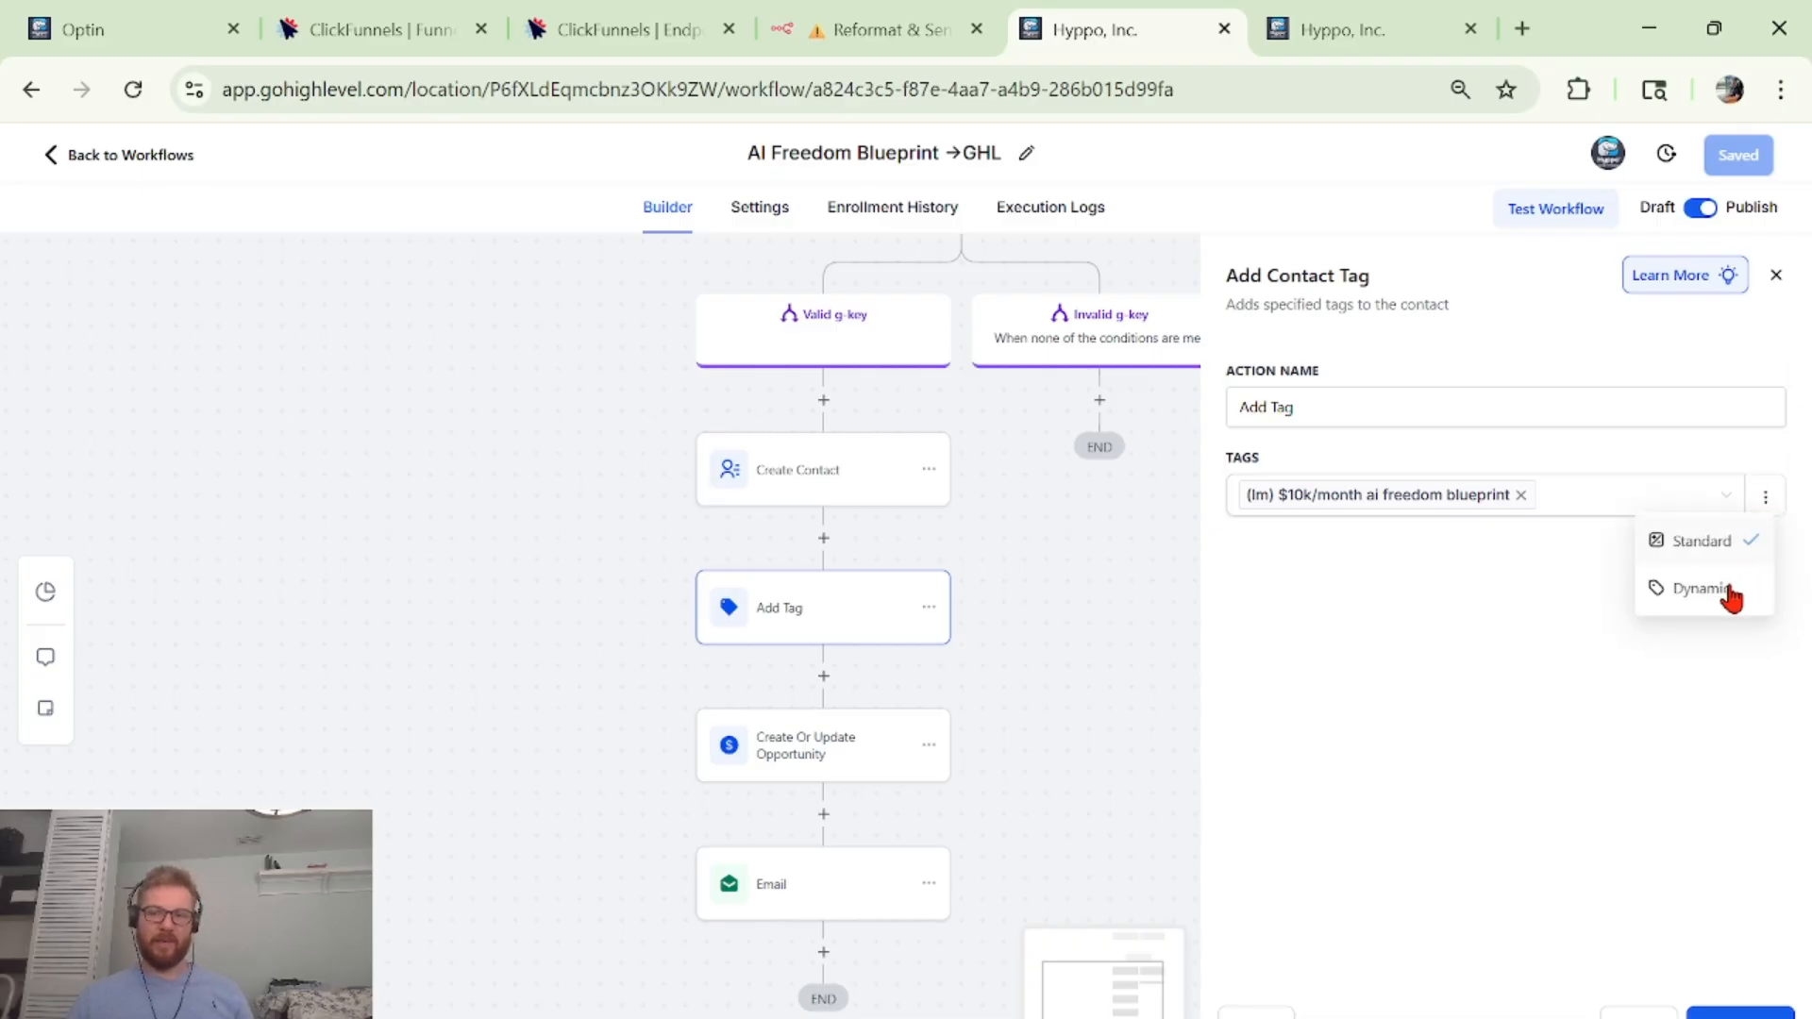
{"action": "left_click", "coordinate": [1638, 1014]}
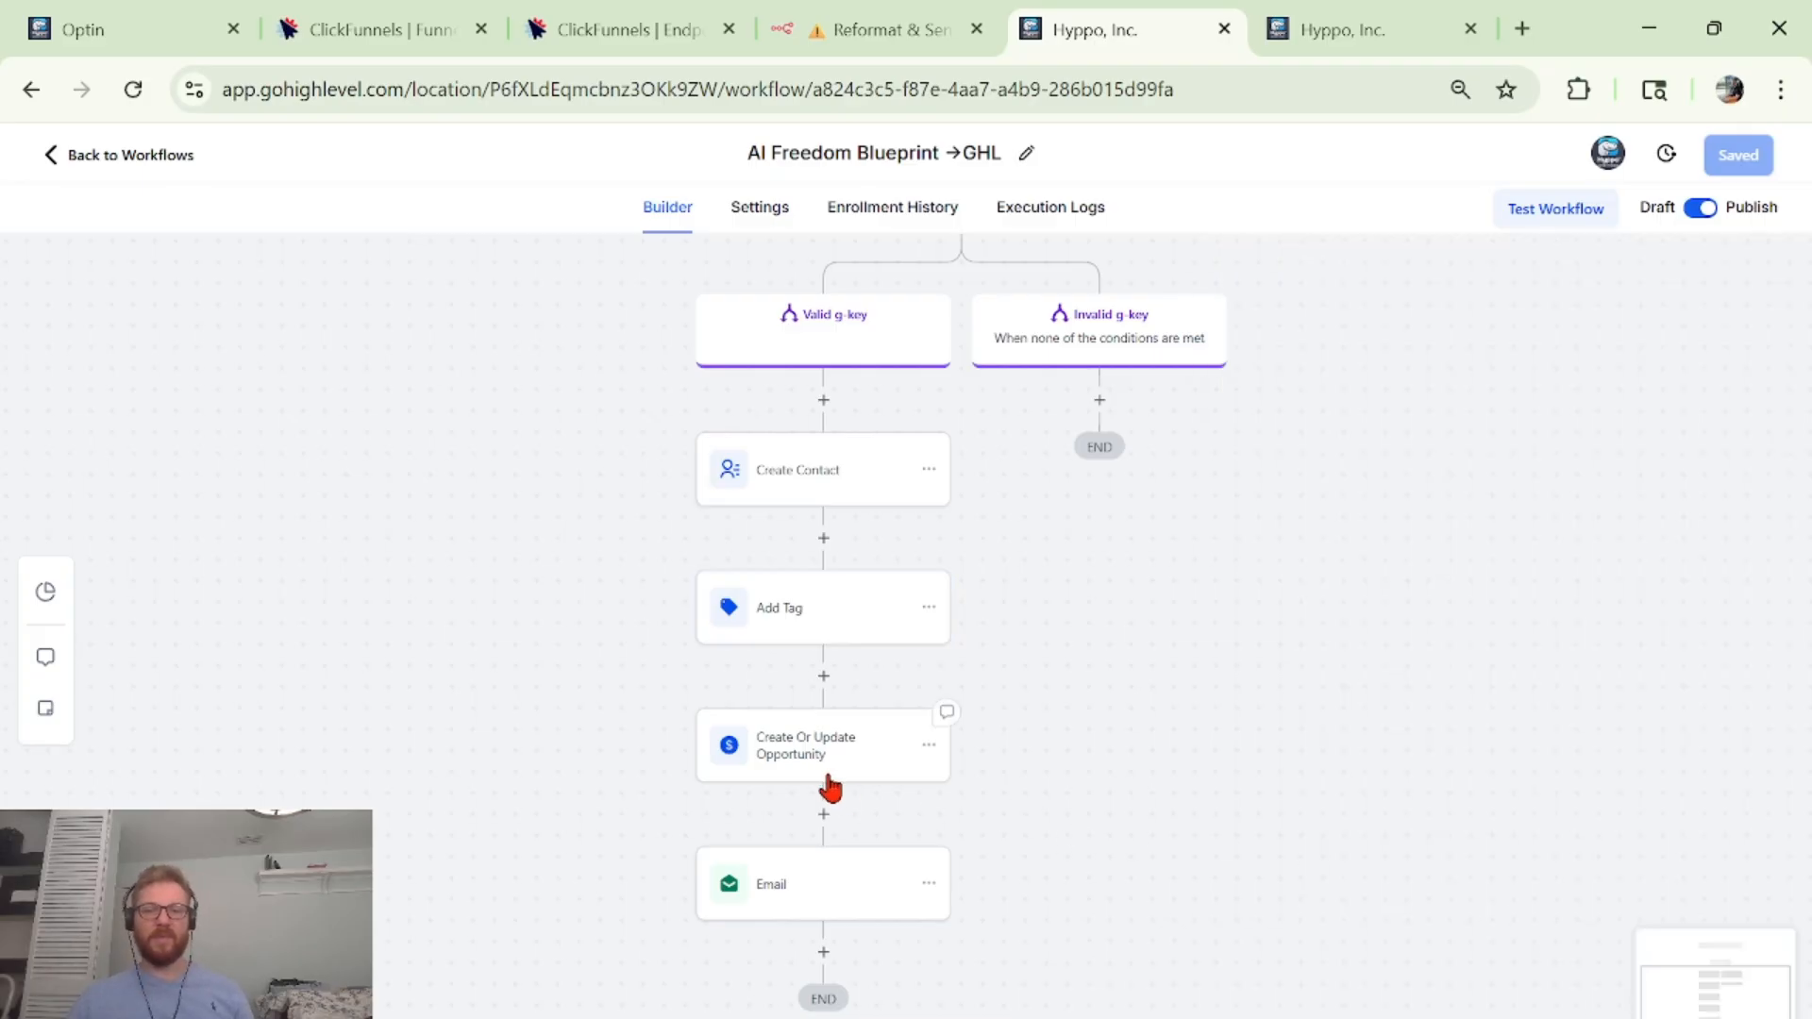
{"action": "left_click", "coordinate": [821, 771]}
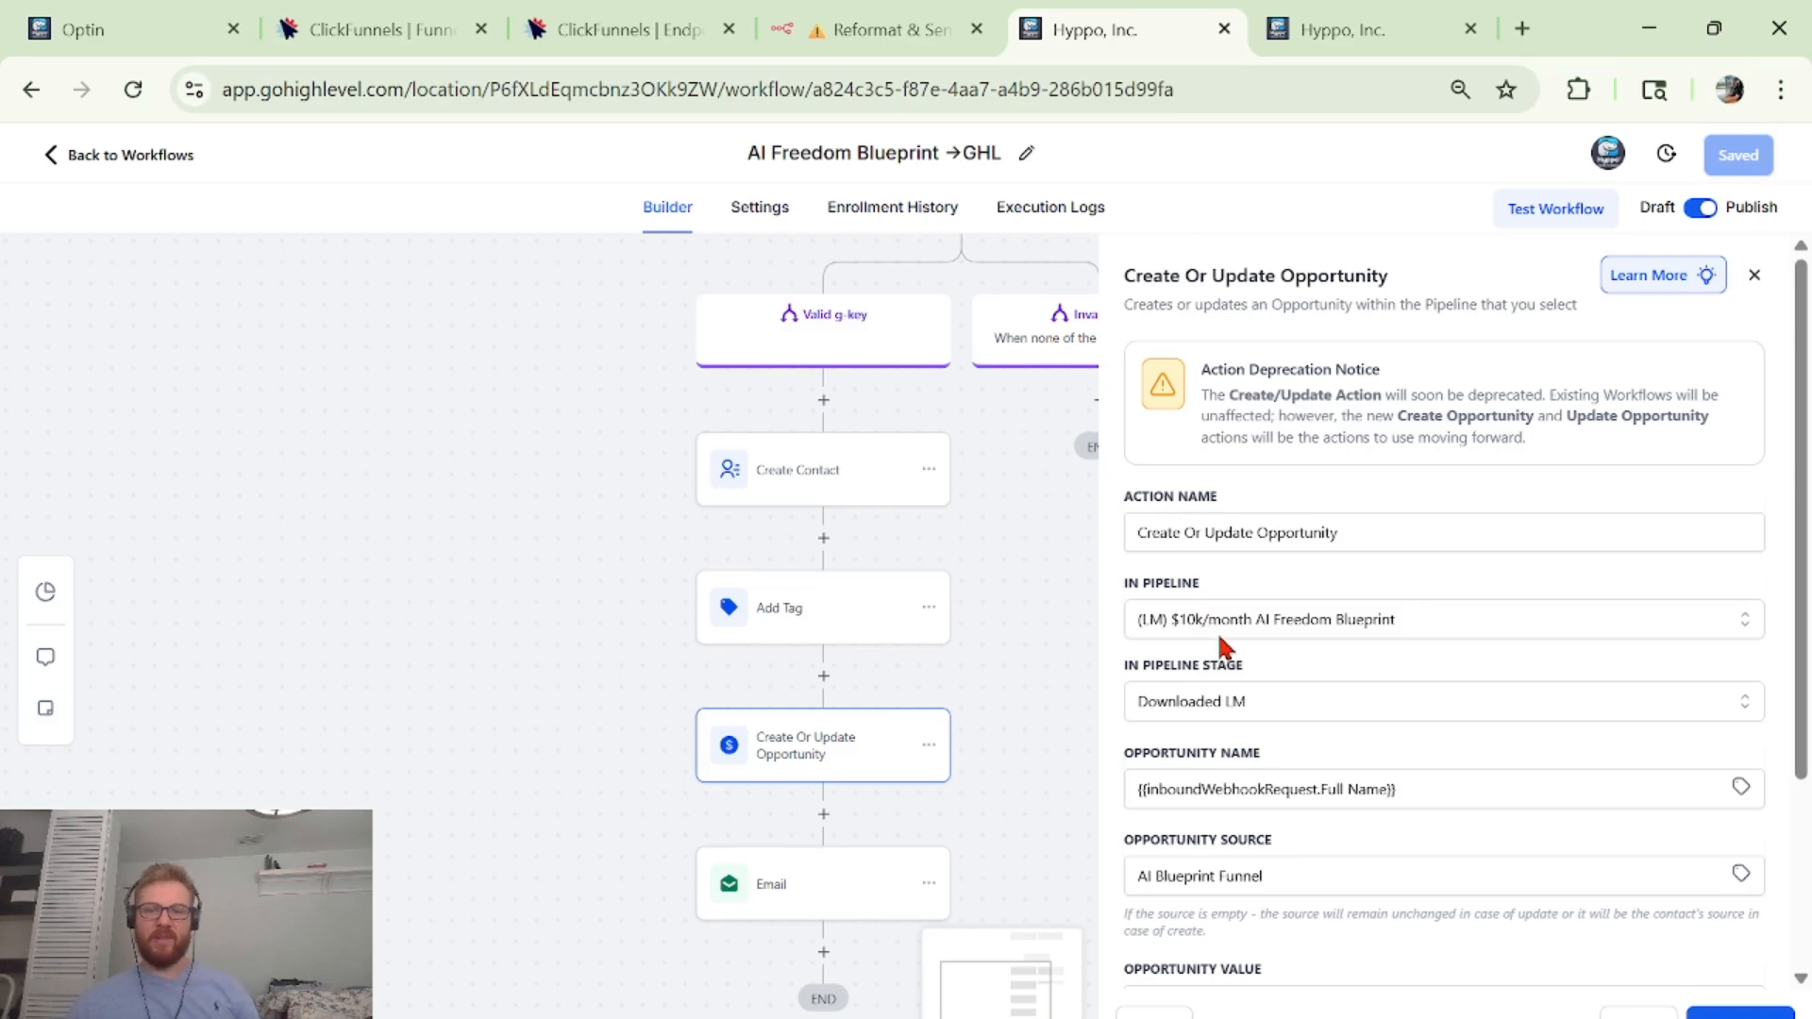
Verify the opportunity's Downloaded LM stage, name, 'AI Blueprint Funnel' source and value, then close it.
{"action": "left_click", "coordinate": [1191, 703]}
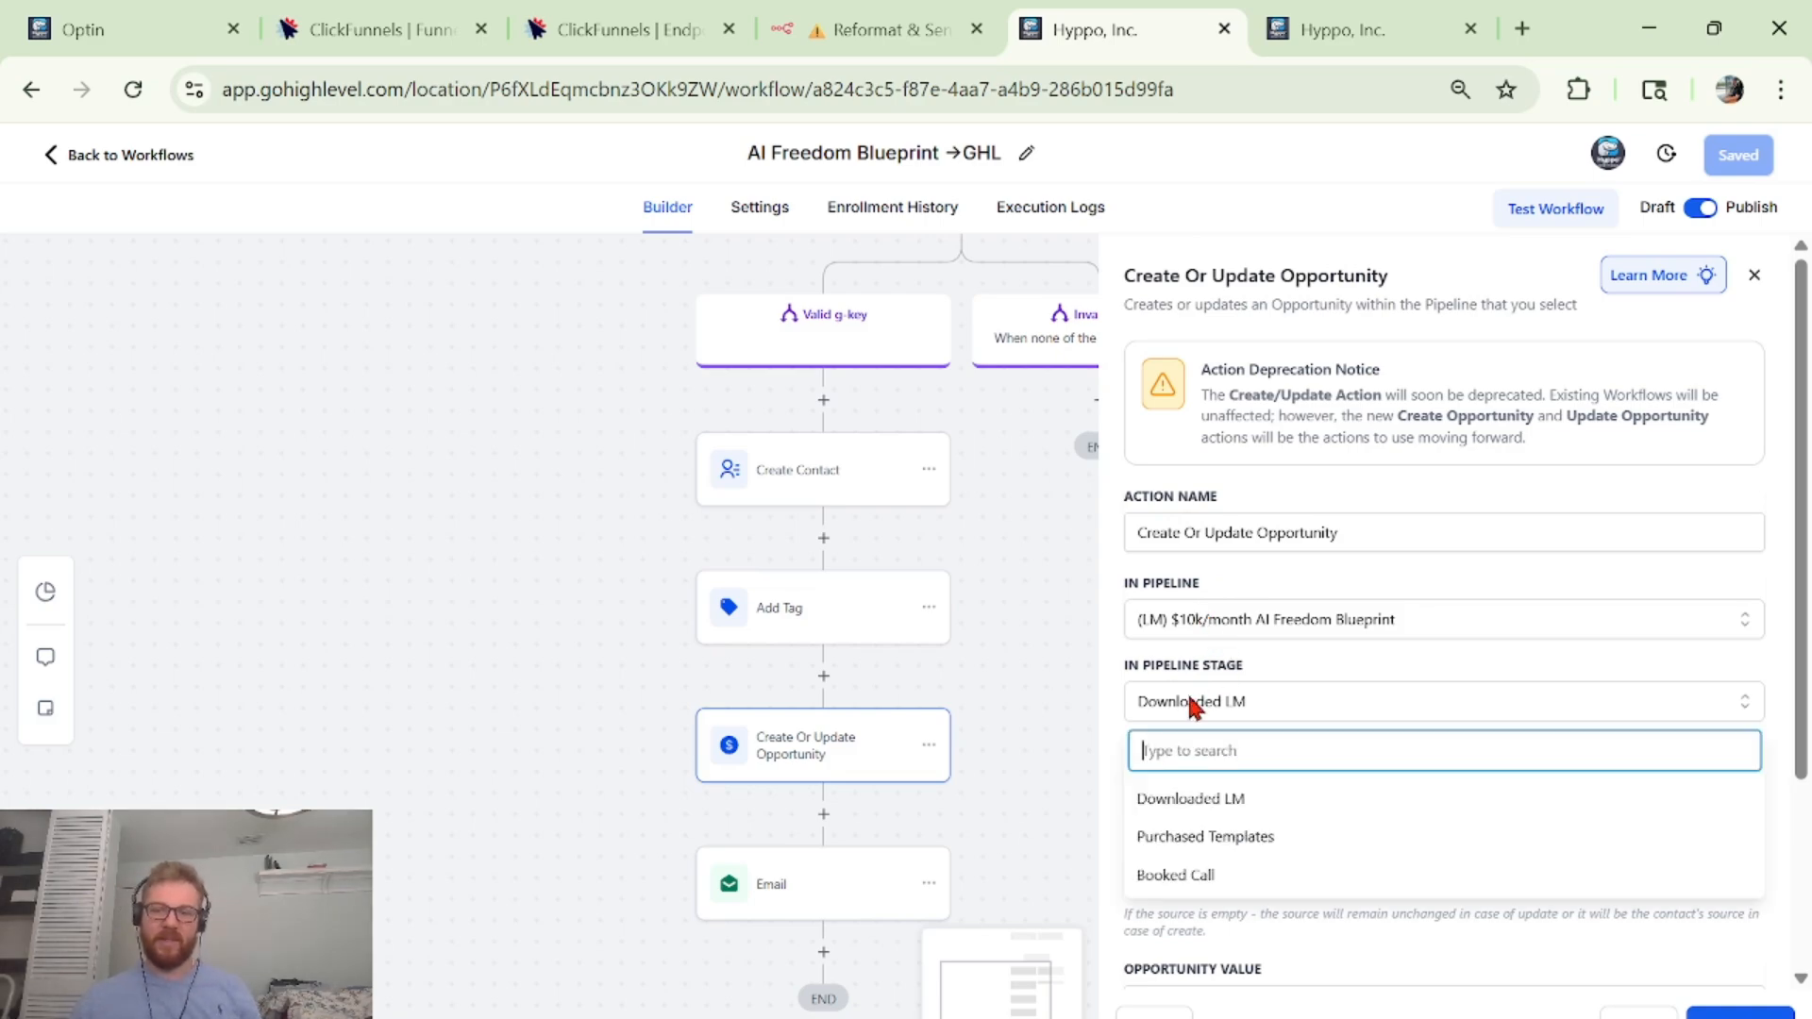
{"action": "left_click", "coordinate": [1193, 704]}
{"action": "scroll", "coordinate": [1213, 635], "scroll_direction": "down", "scroll_amount": 3}
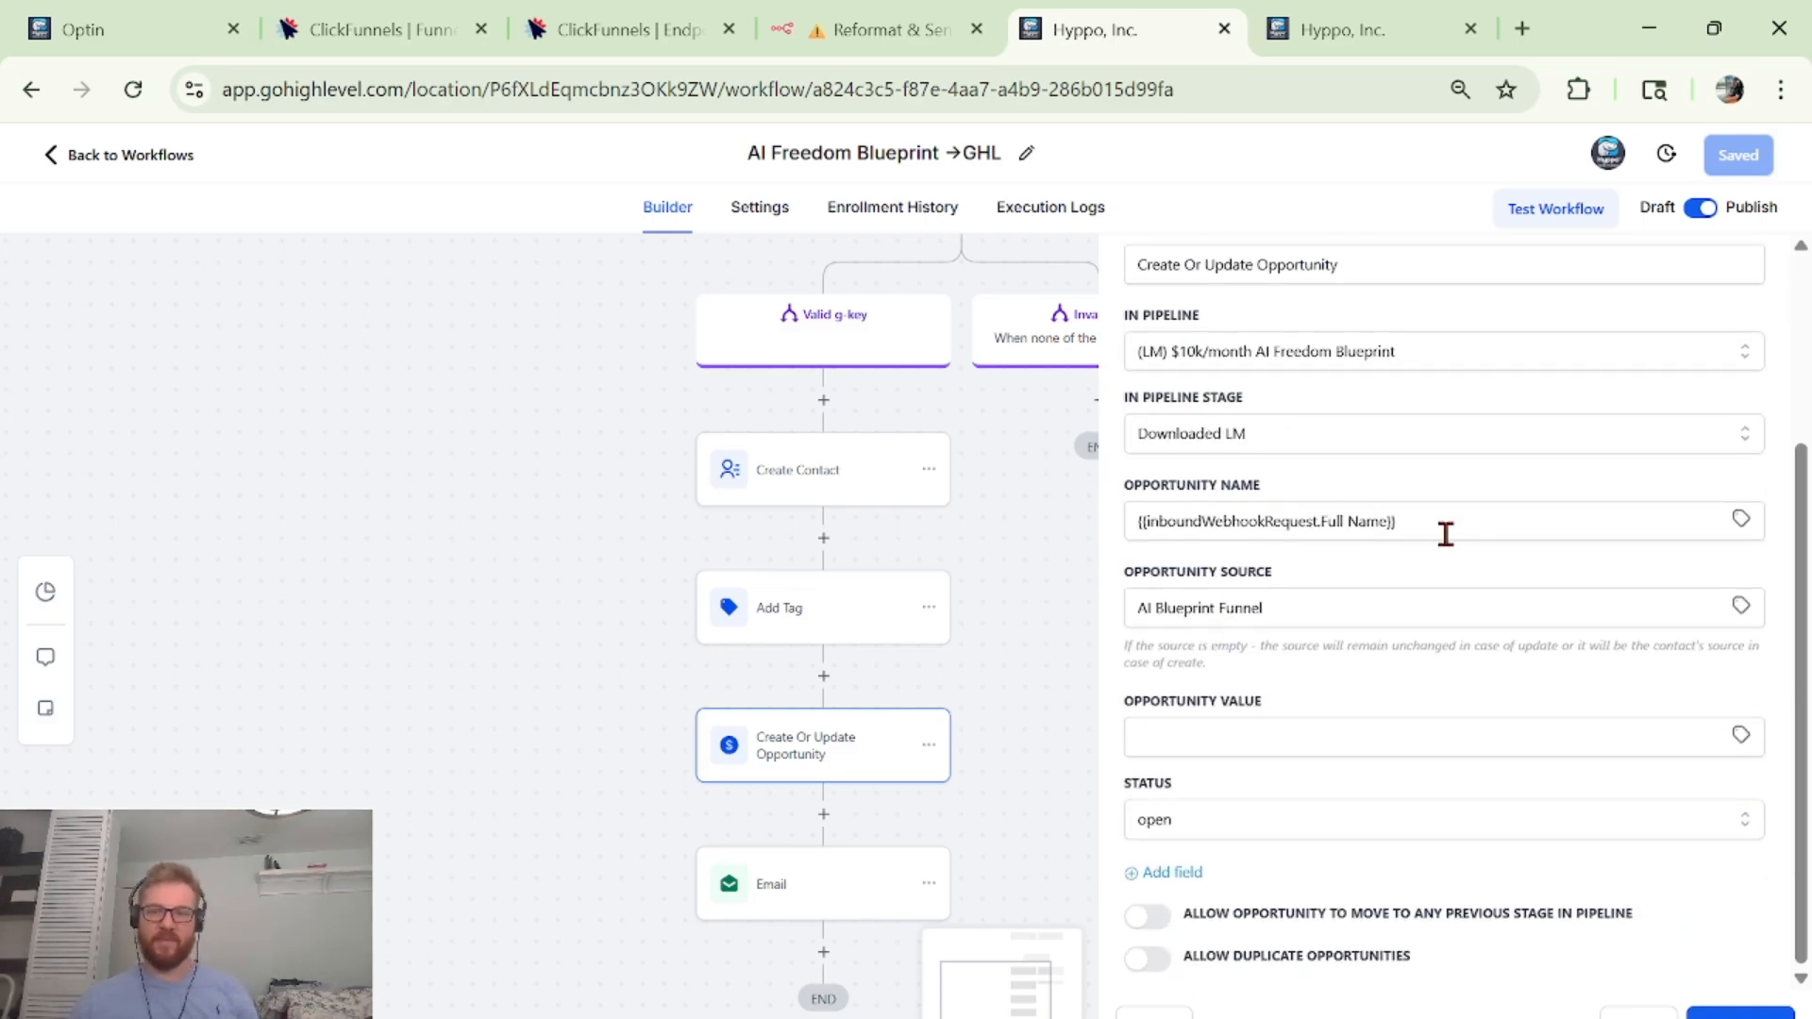
{"action": "left_click", "coordinate": [1199, 522]}
{"action": "triple_click", "coordinate": [1199, 522]}
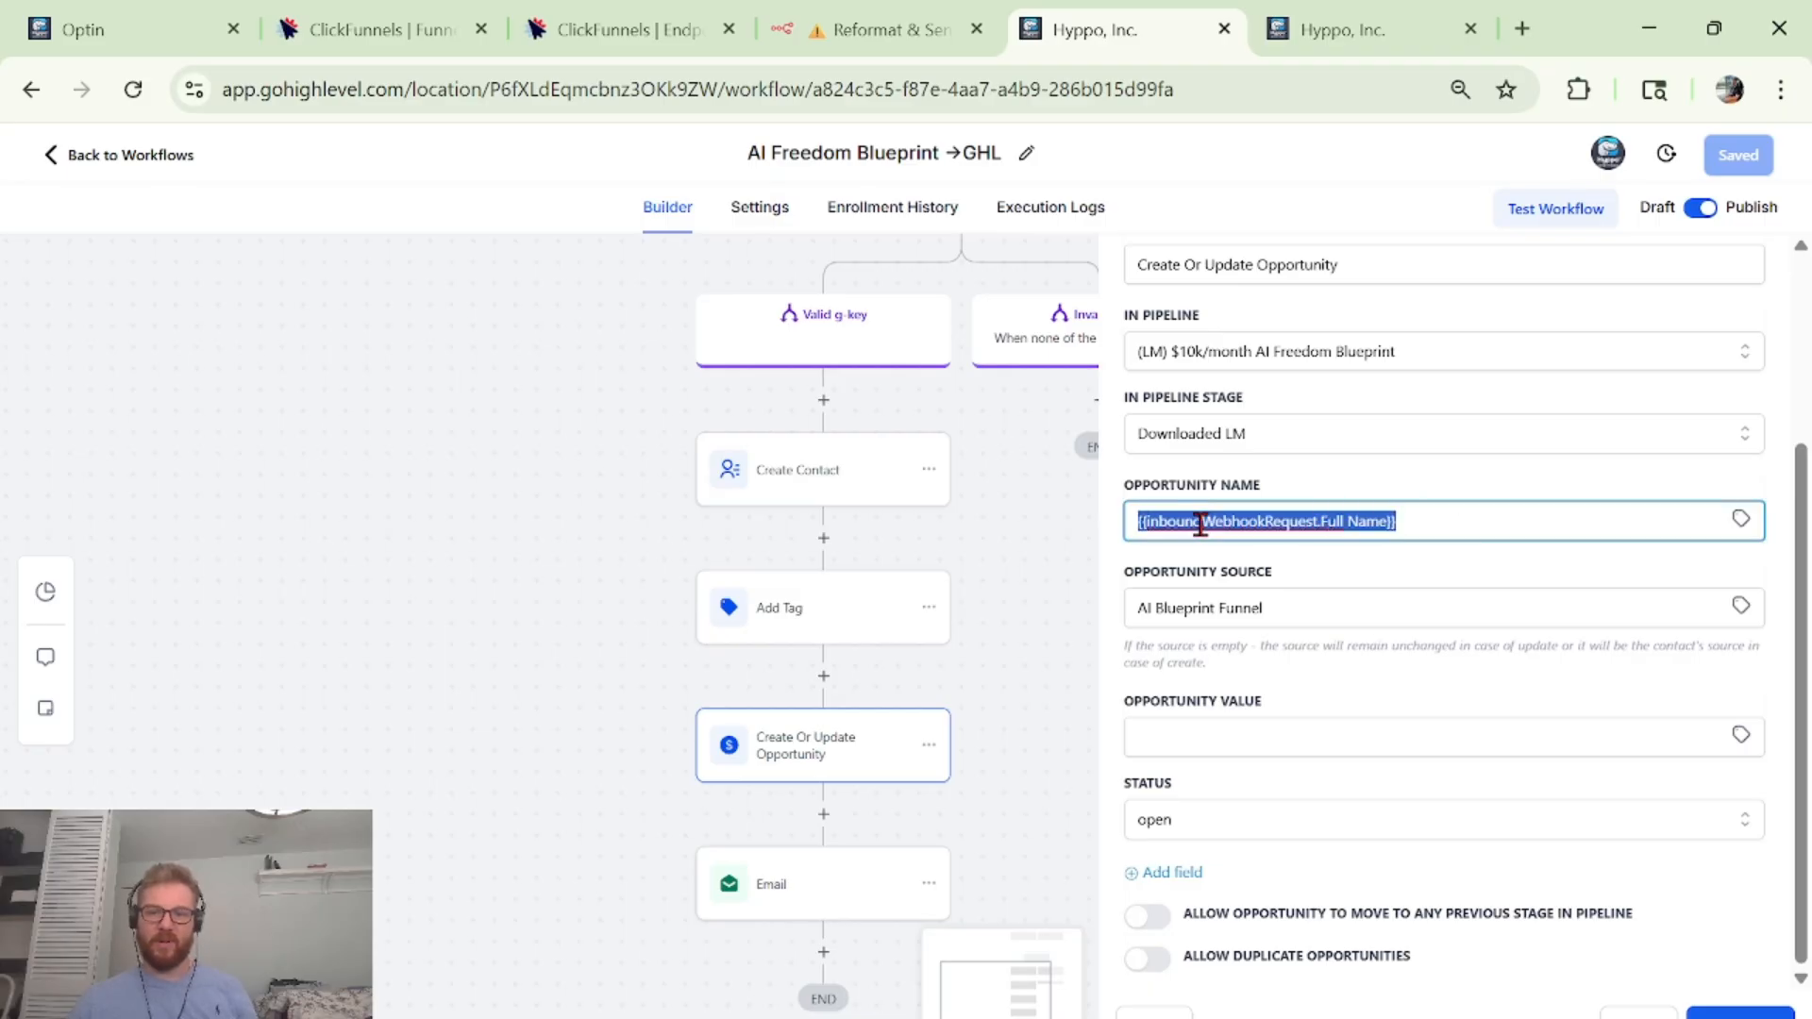
{"action": "left_click", "coordinate": [1446, 482]}
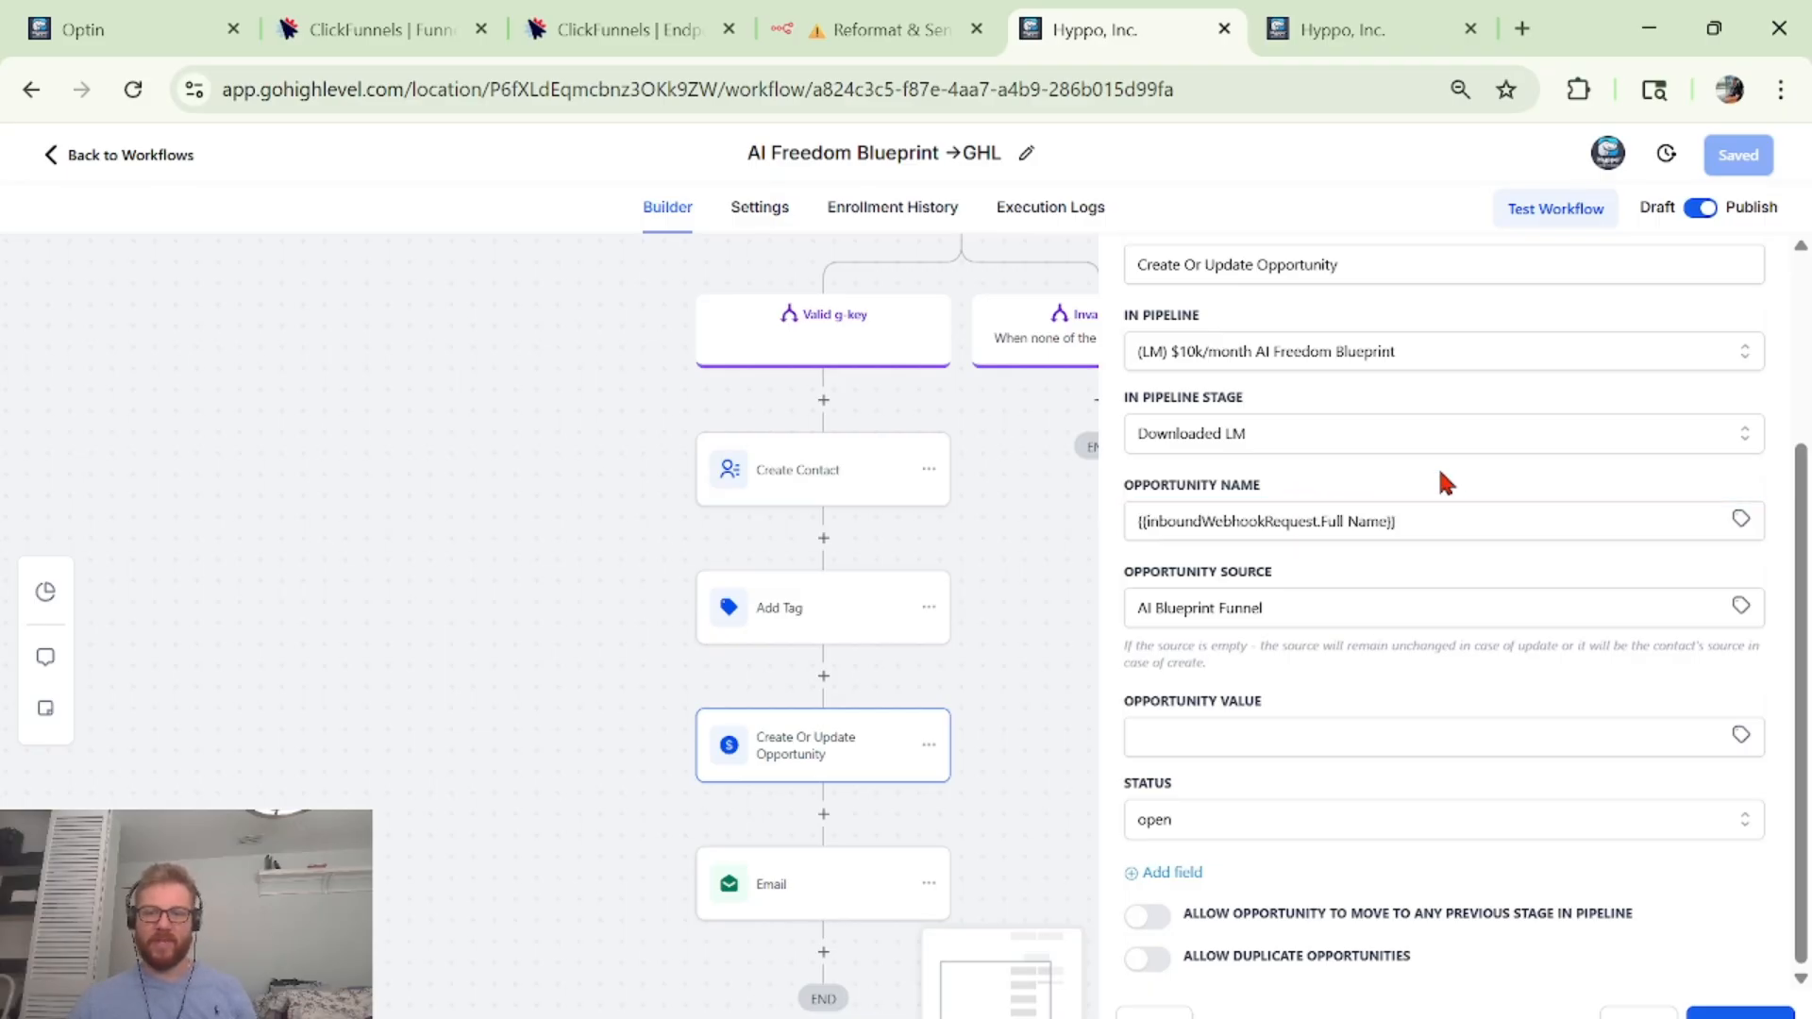
{"action": "left_click", "coordinate": [1289, 611]}
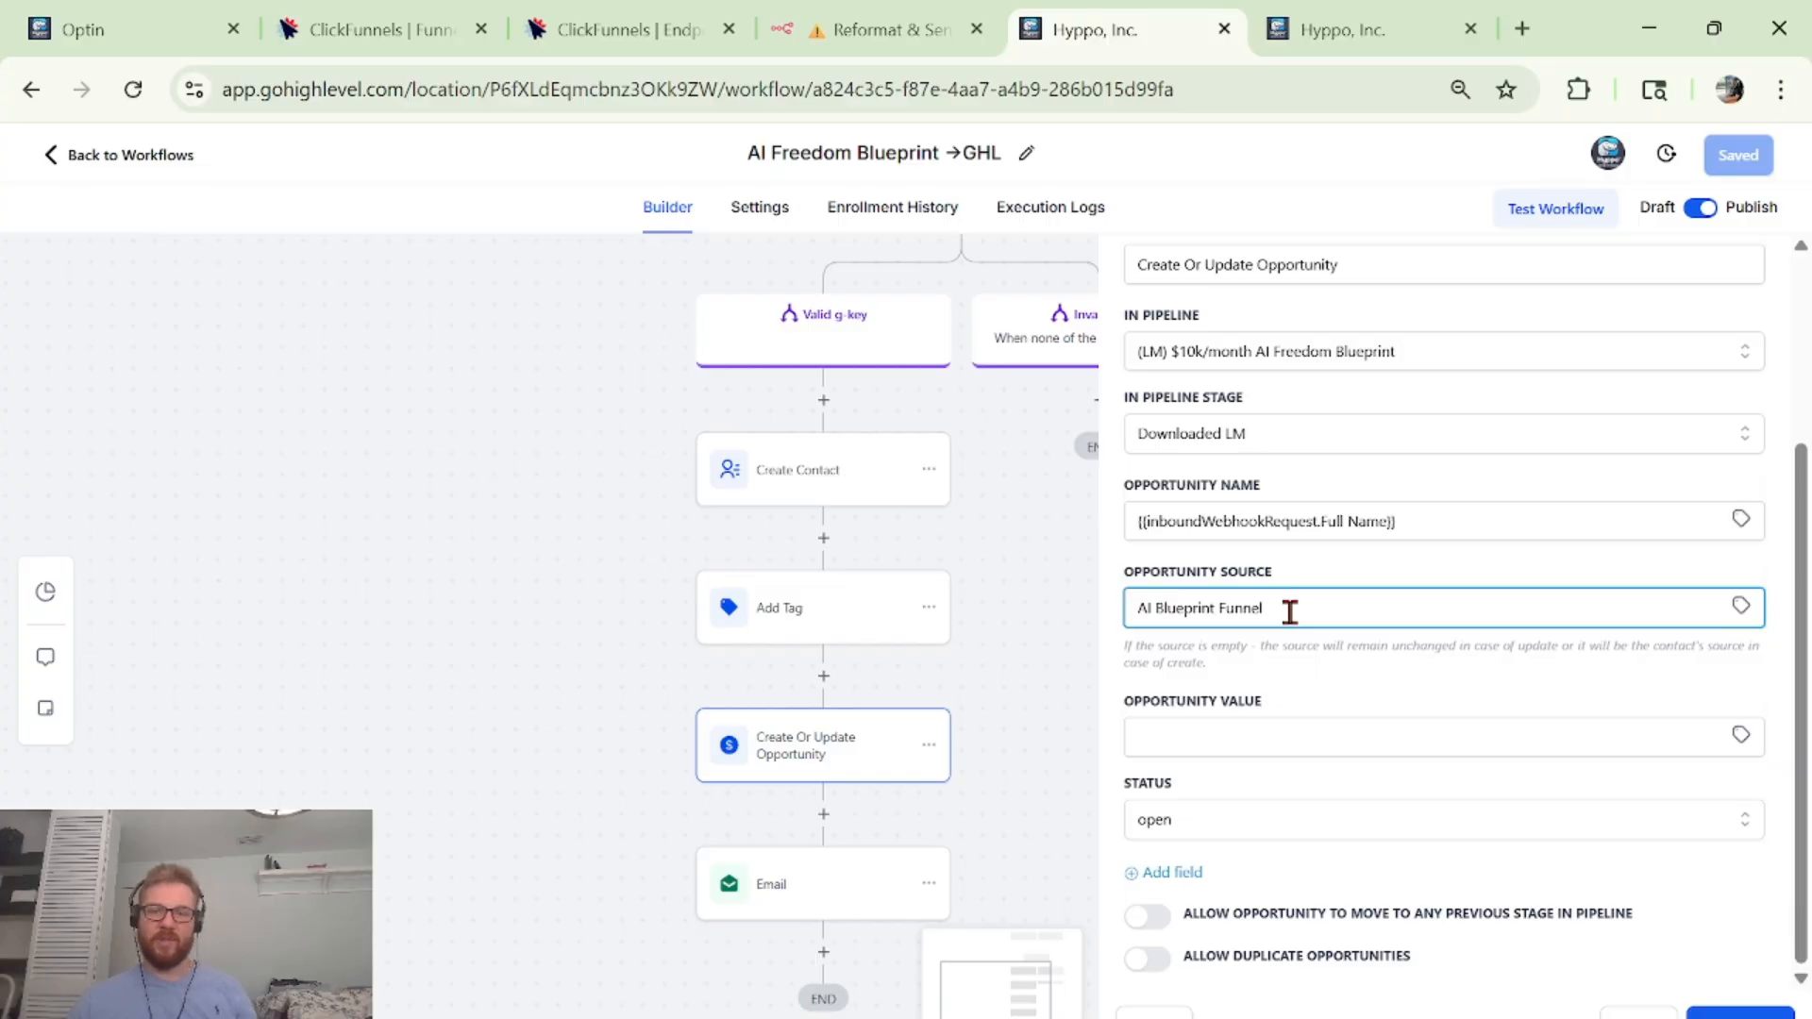
{"action": "left_click_drag", "start_coordinate": [1288, 611], "coordinate": [1050, 649]}
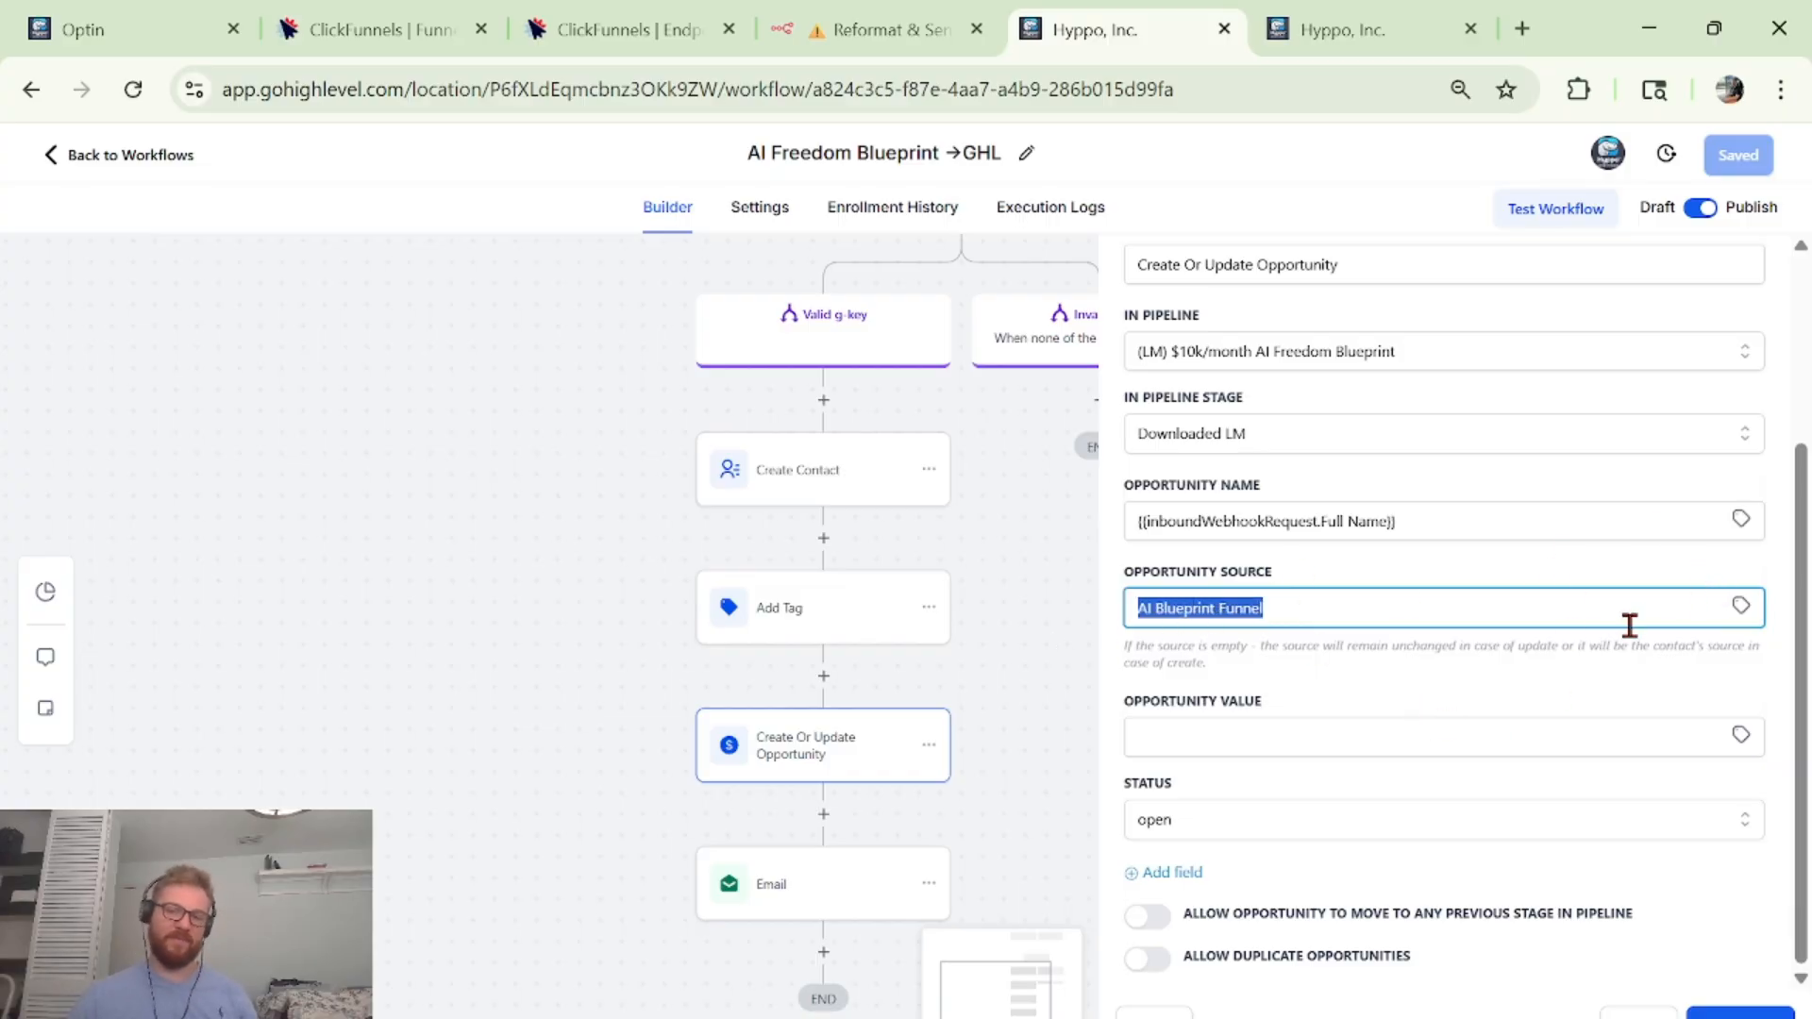
{"action": "left_click", "coordinate": [1590, 672]}
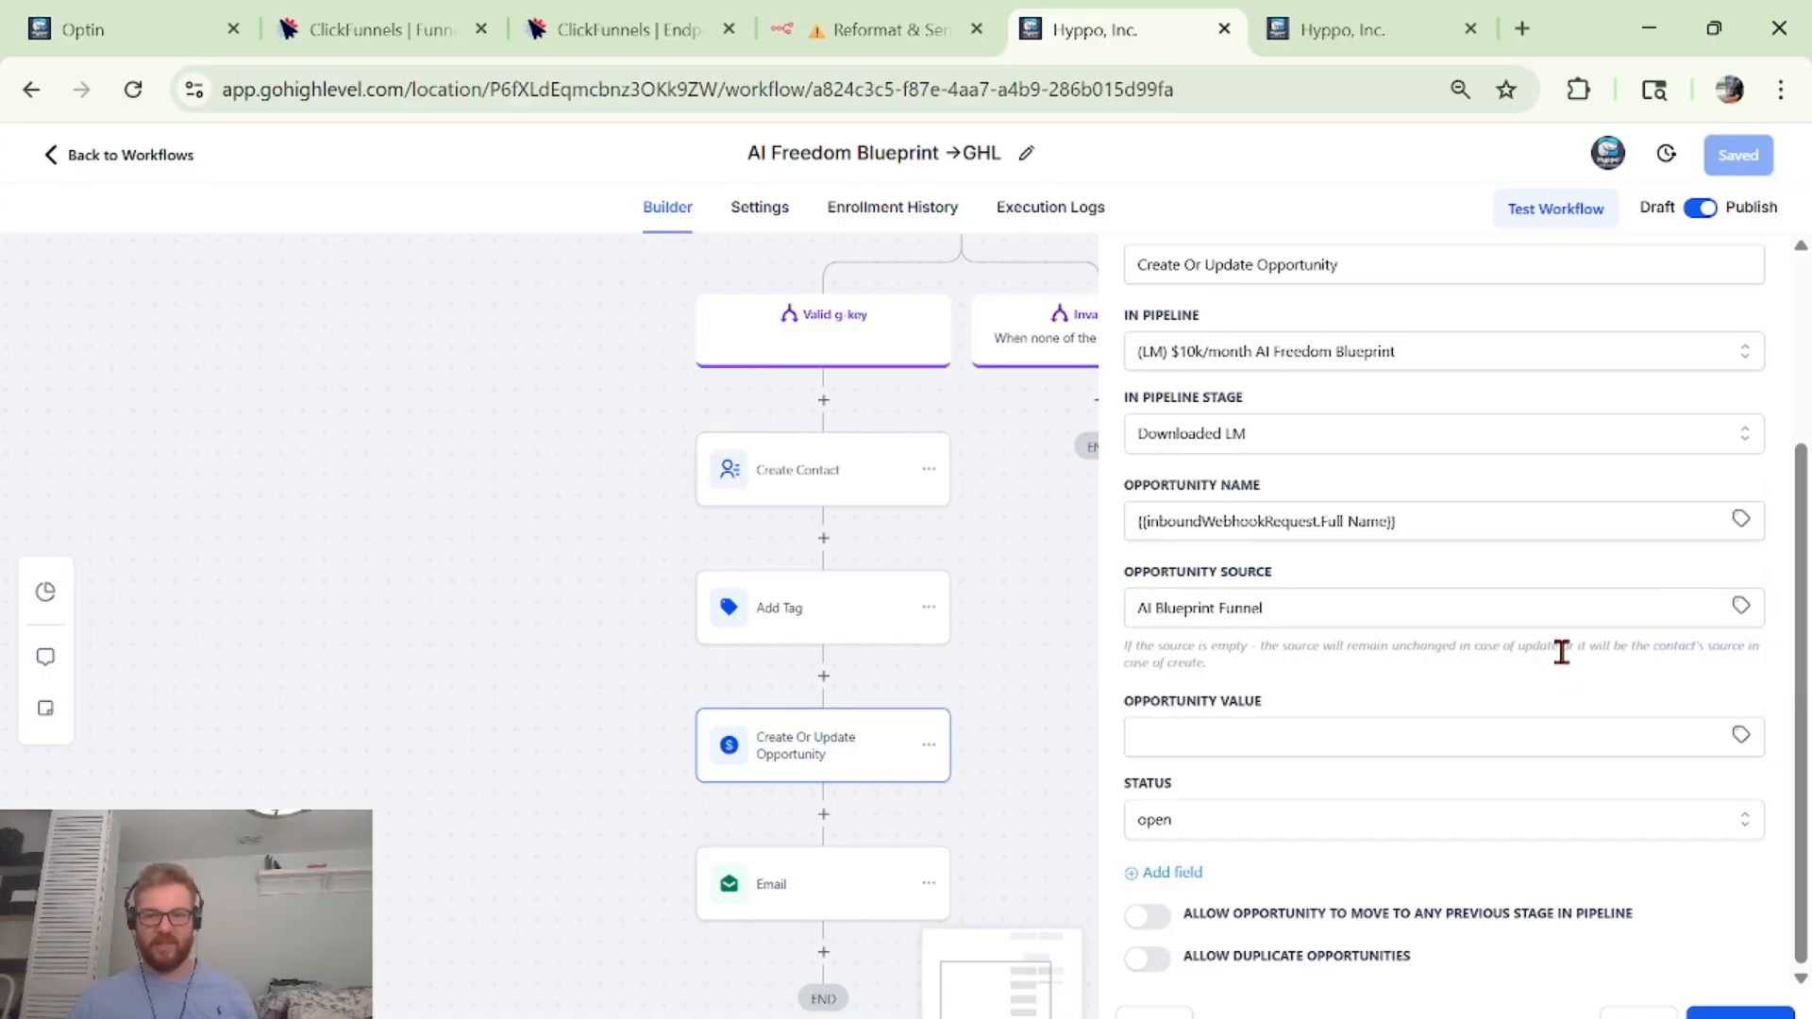
{"action": "left_click", "coordinate": [1386, 746]}
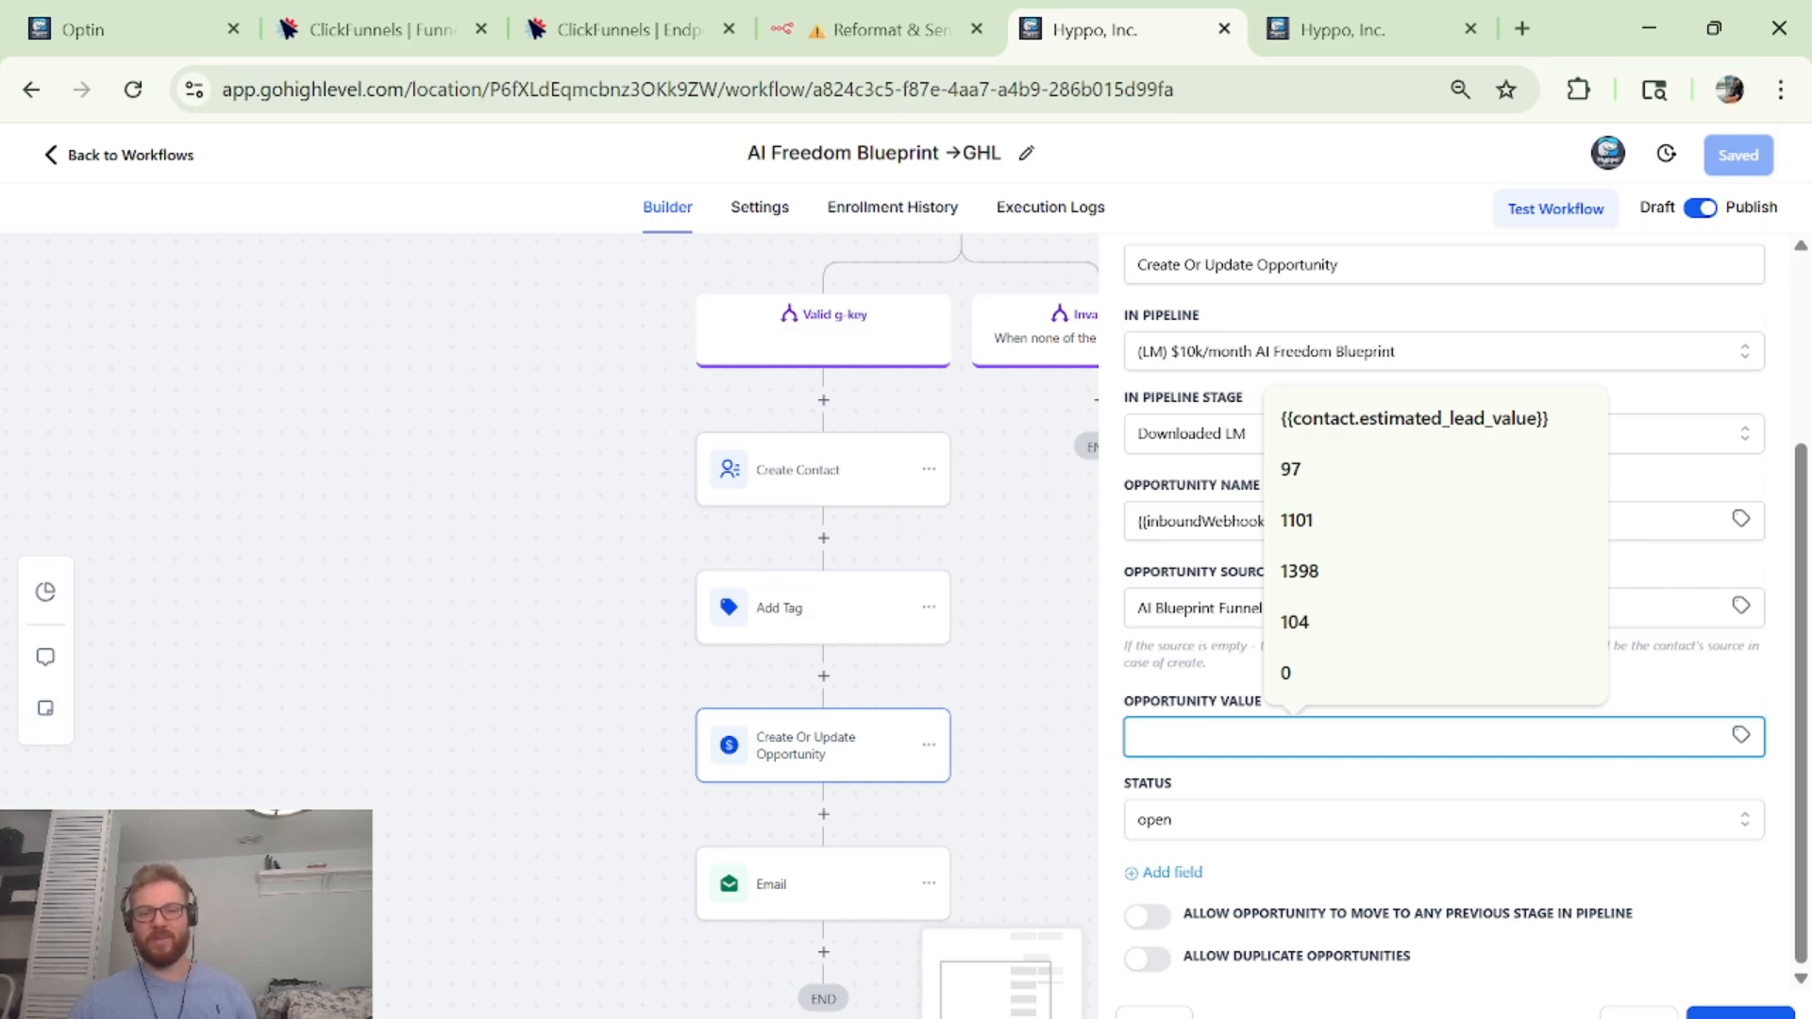
{"action": "left_click", "coordinate": [1739, 1014]}
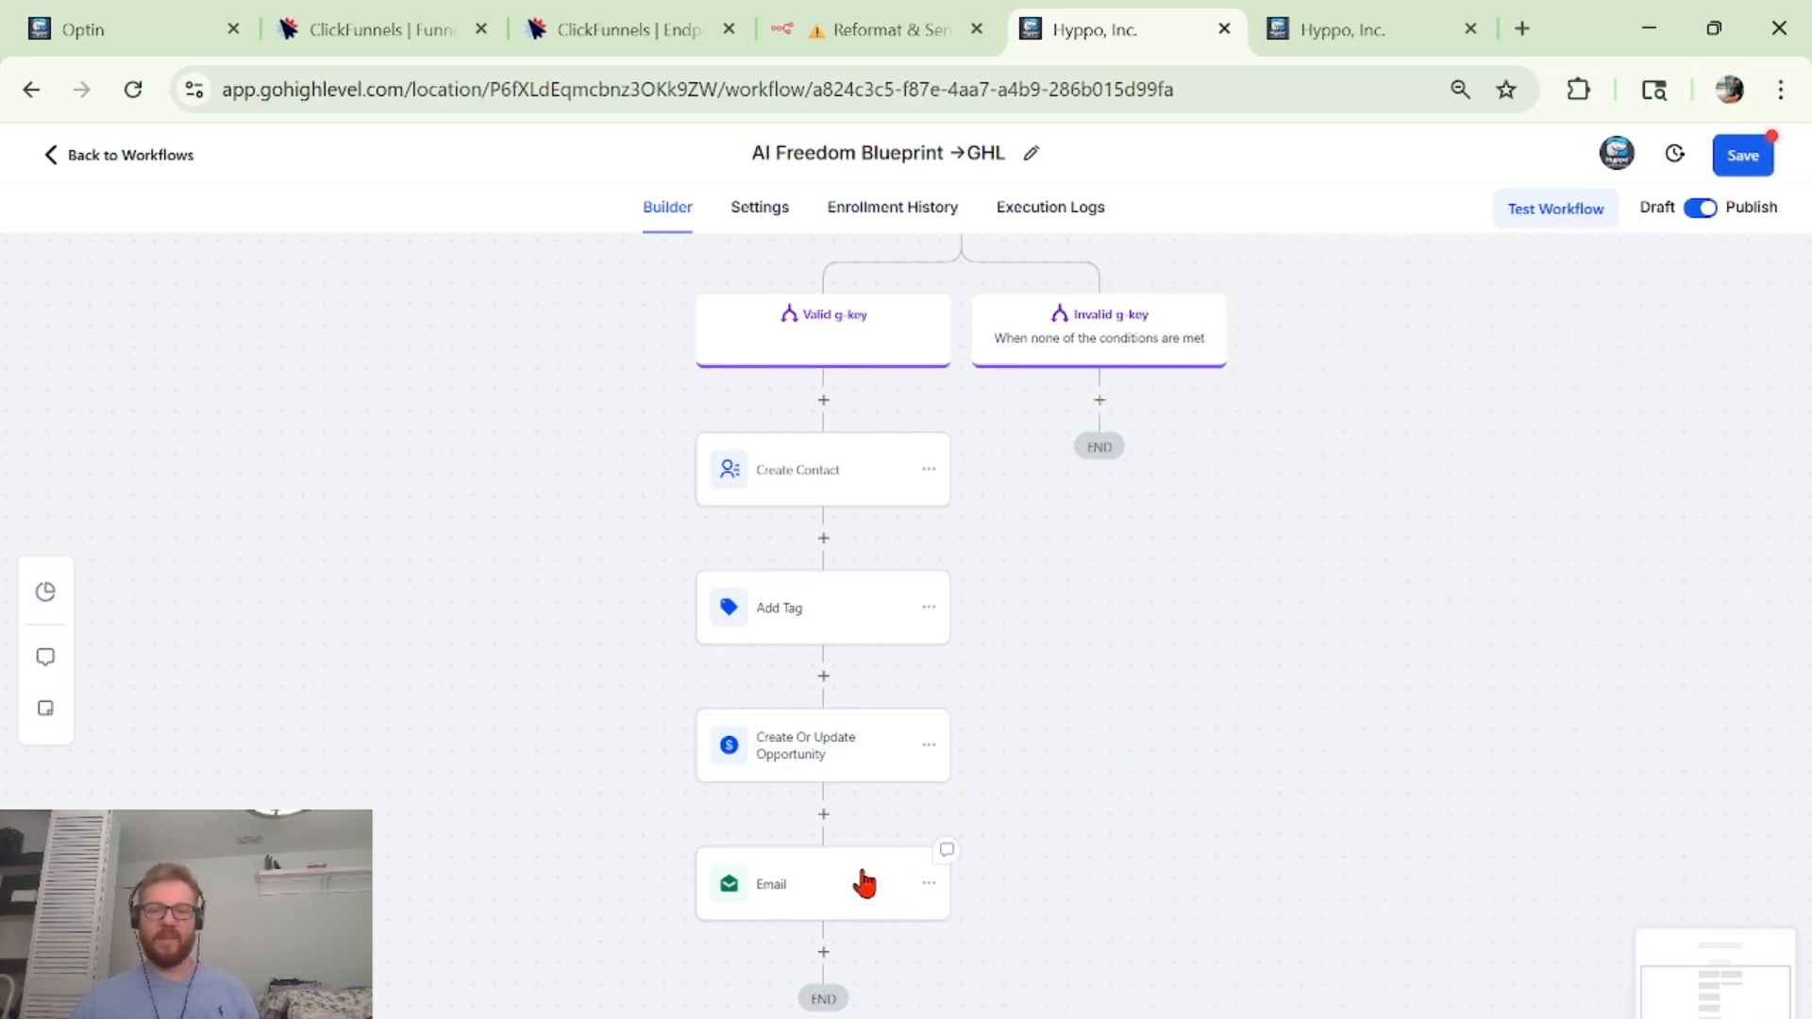
Glance at the Email step, save the workflow, and switch to the Contacts tab.
{"action": "left_click", "coordinate": [864, 882]}
{"action": "key", "text": "Escape"}
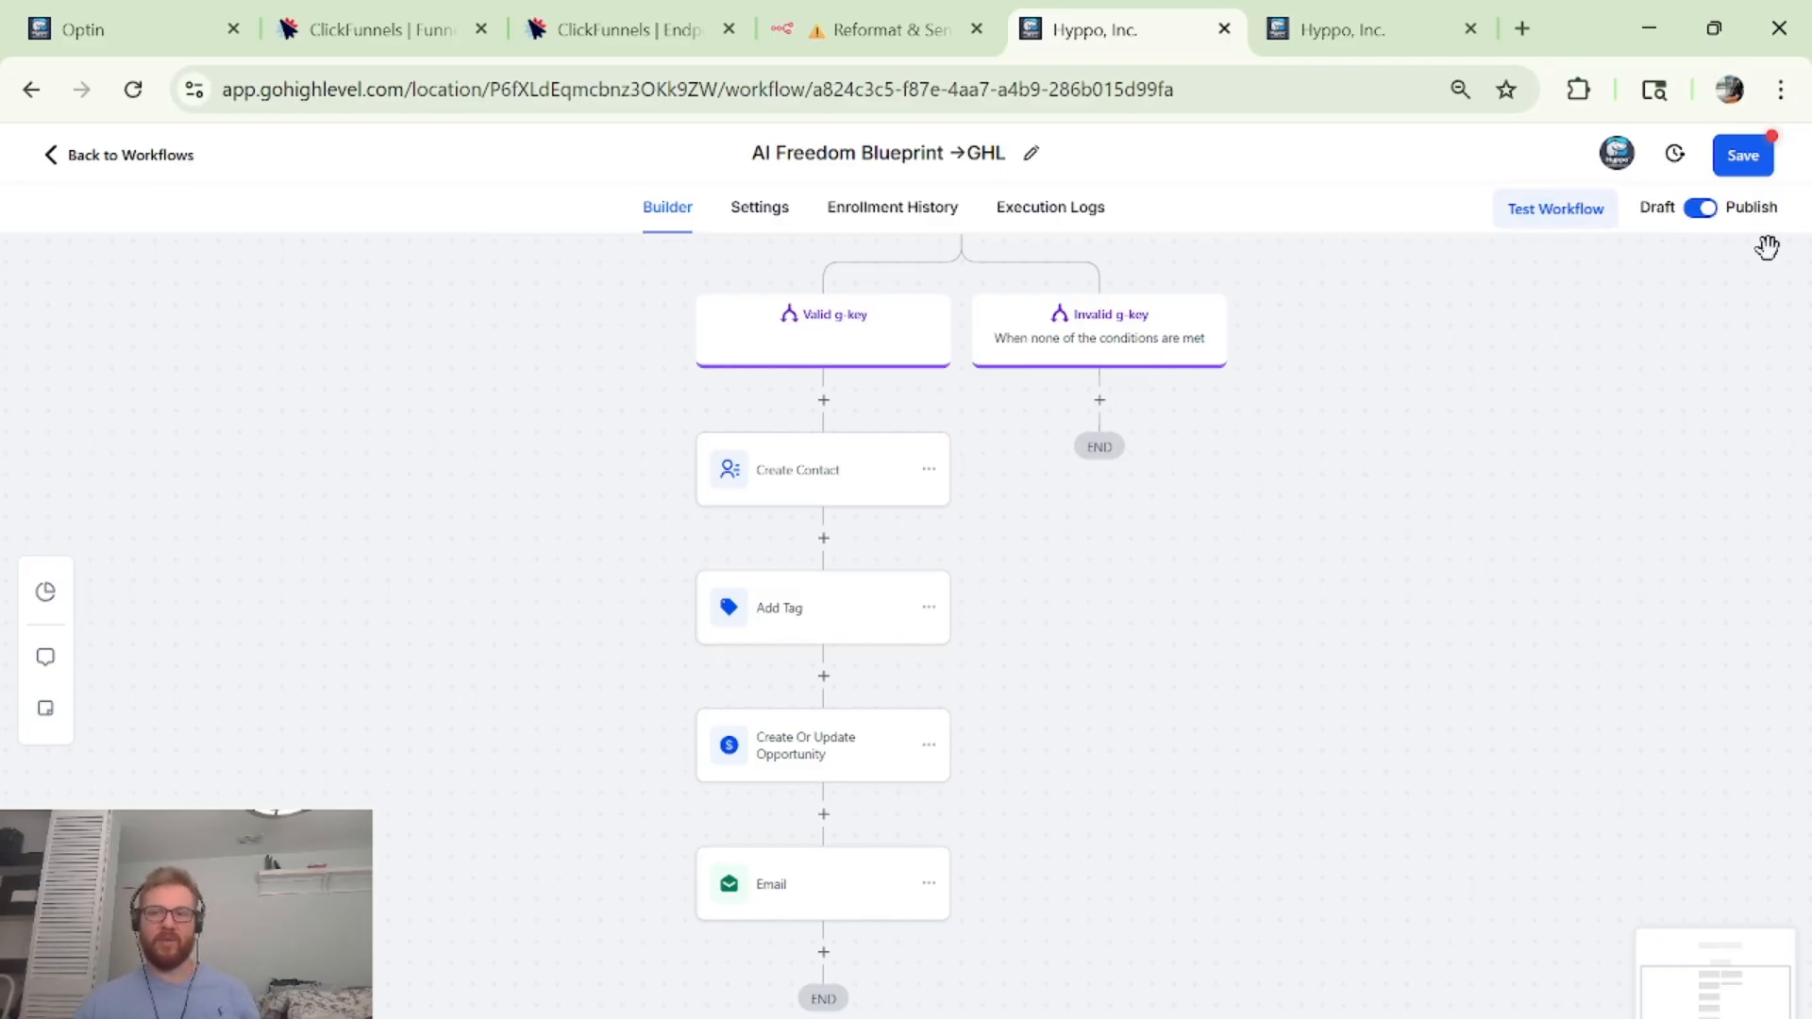
{"action": "left_click", "coordinate": [1760, 162]}
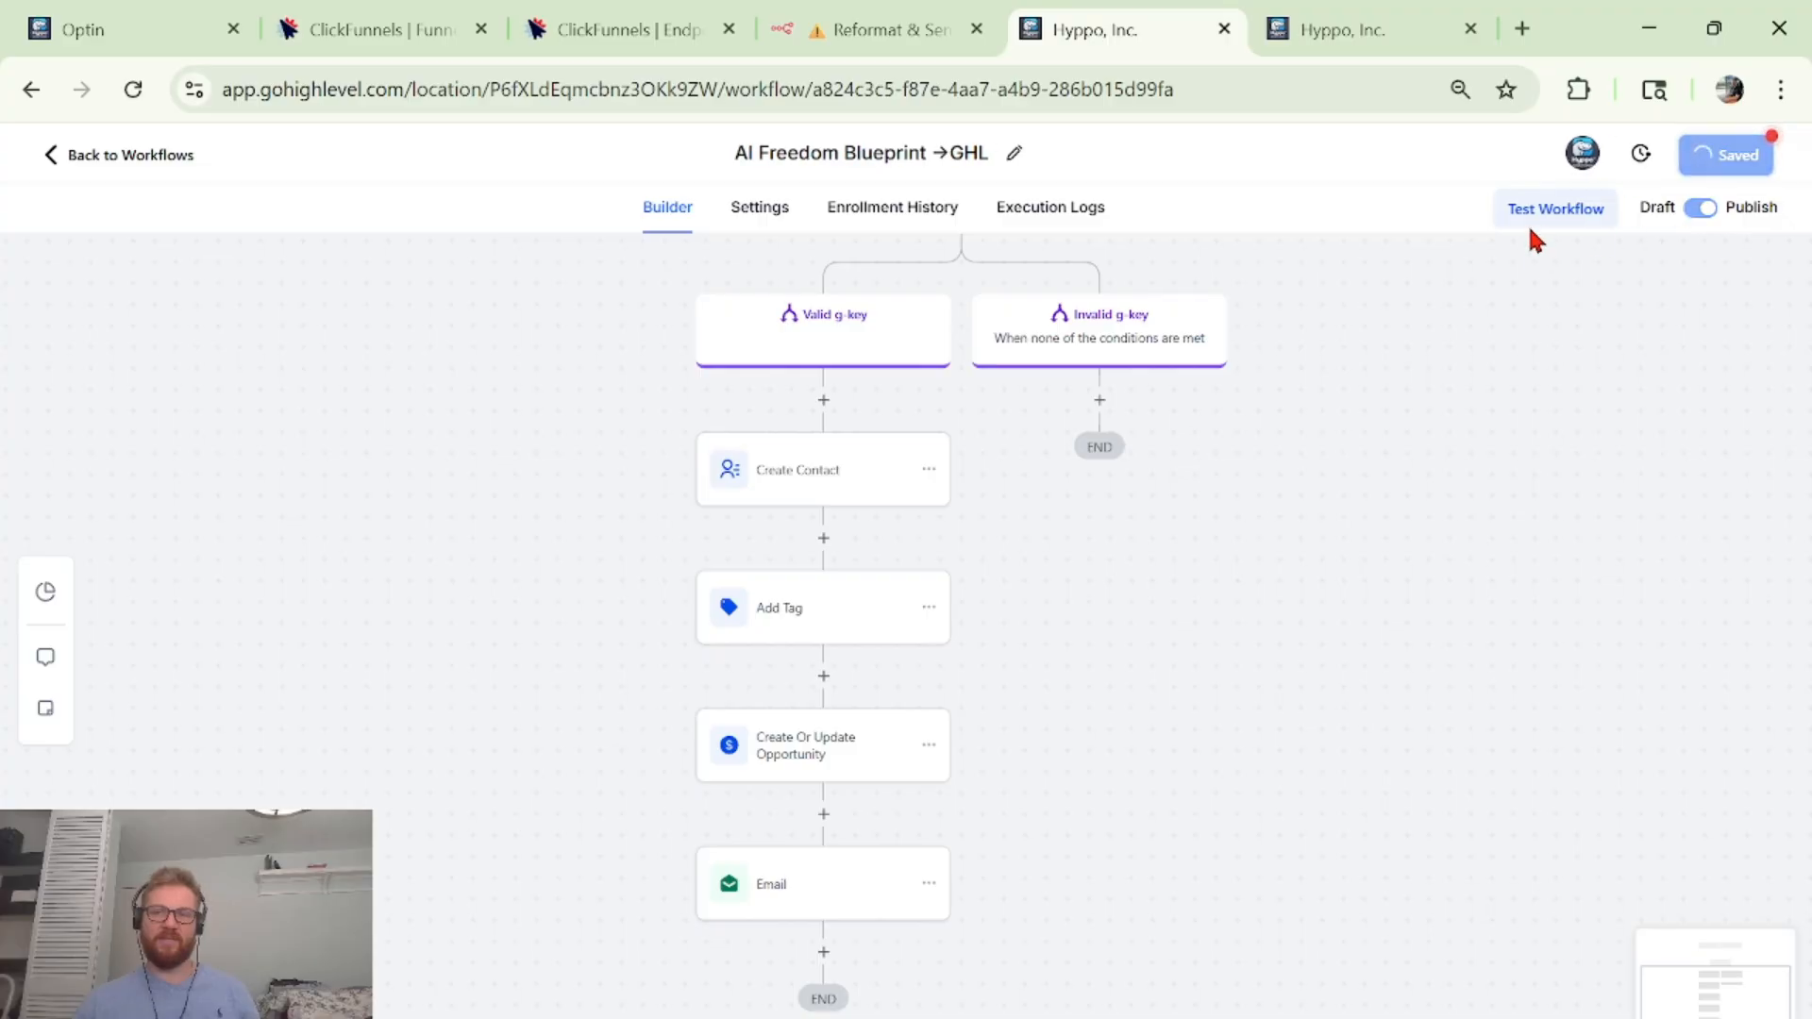
{"action": "left_click", "coordinate": [1355, 30]}
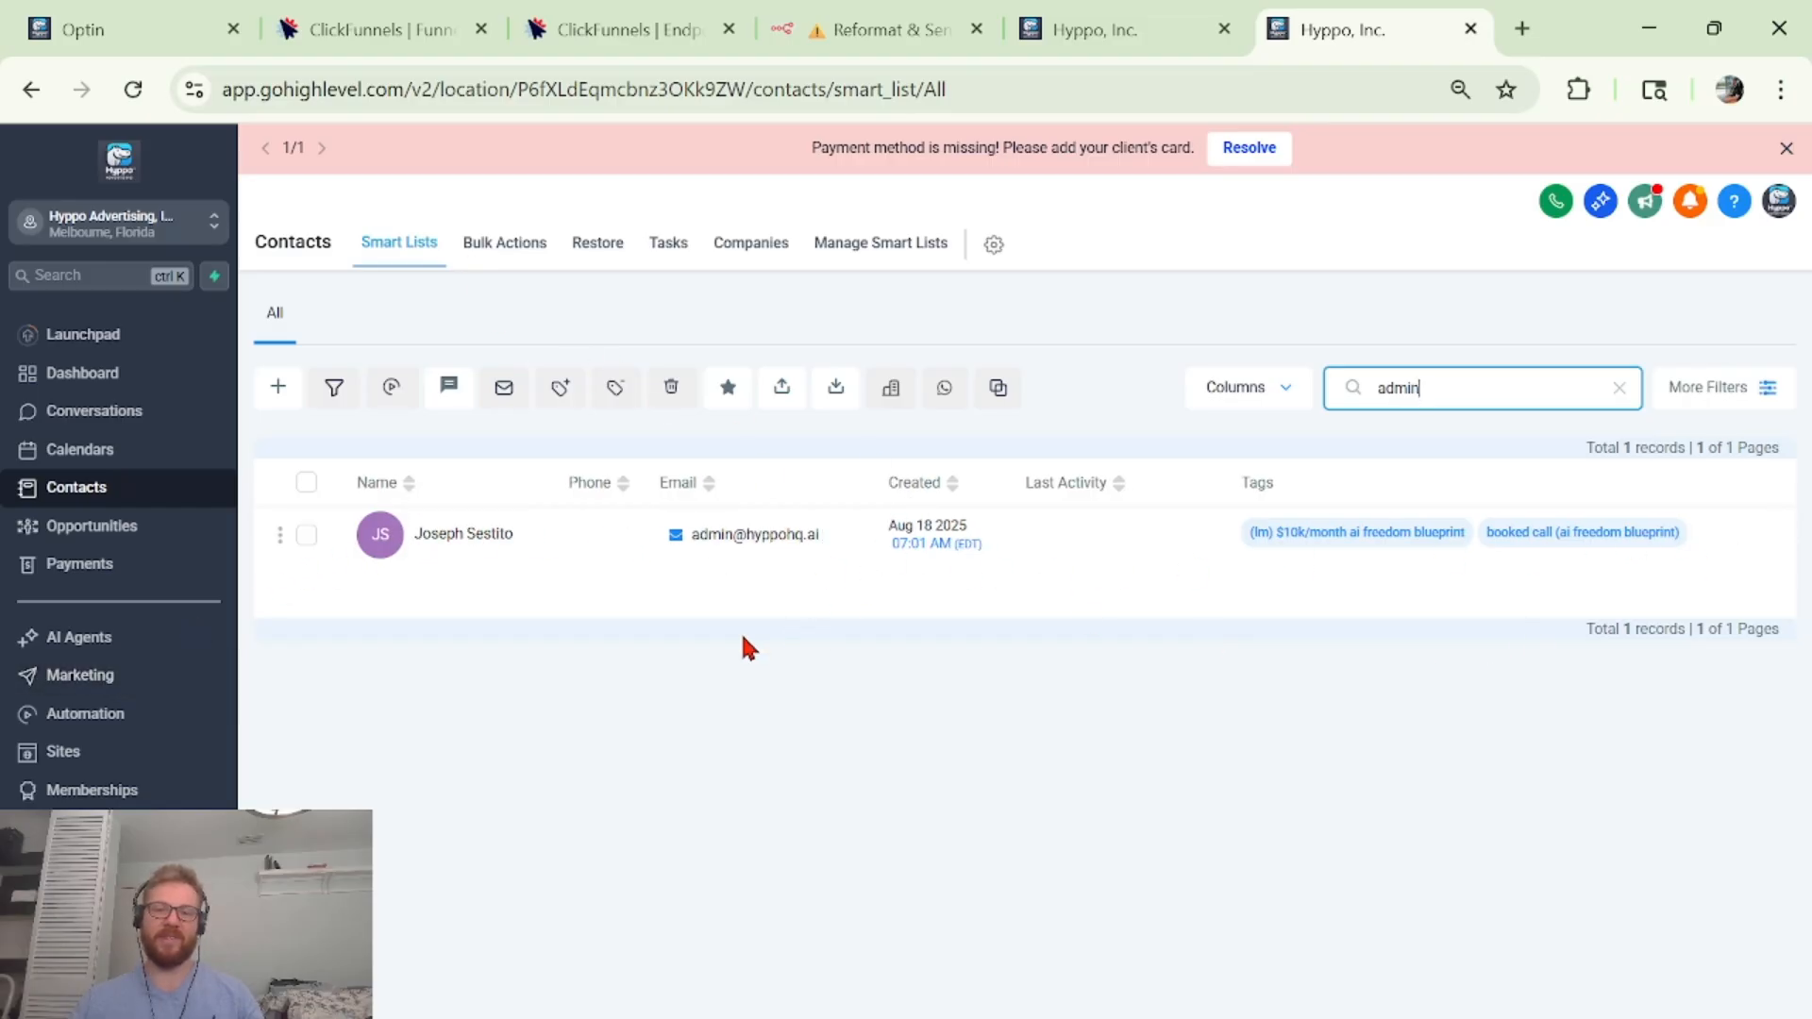
{"action": "left_click", "coordinate": [98, 17]}
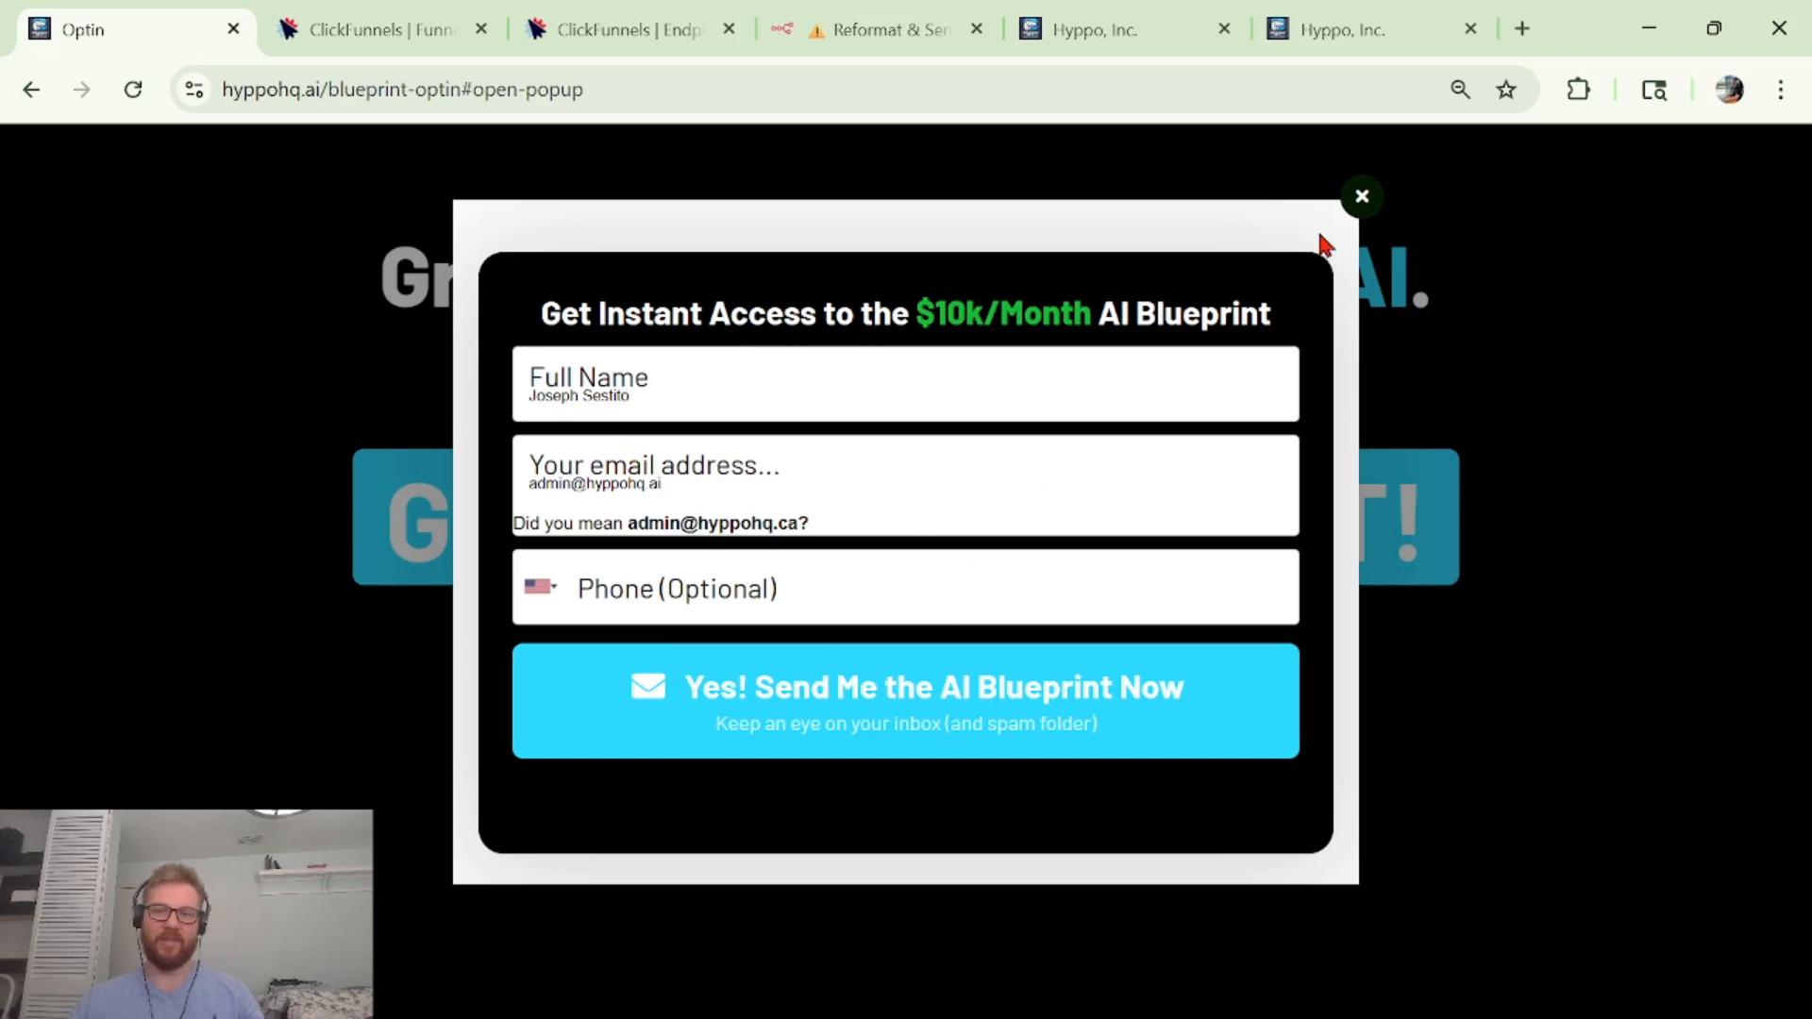
{"action": "left_click", "coordinate": [1377, 14]}
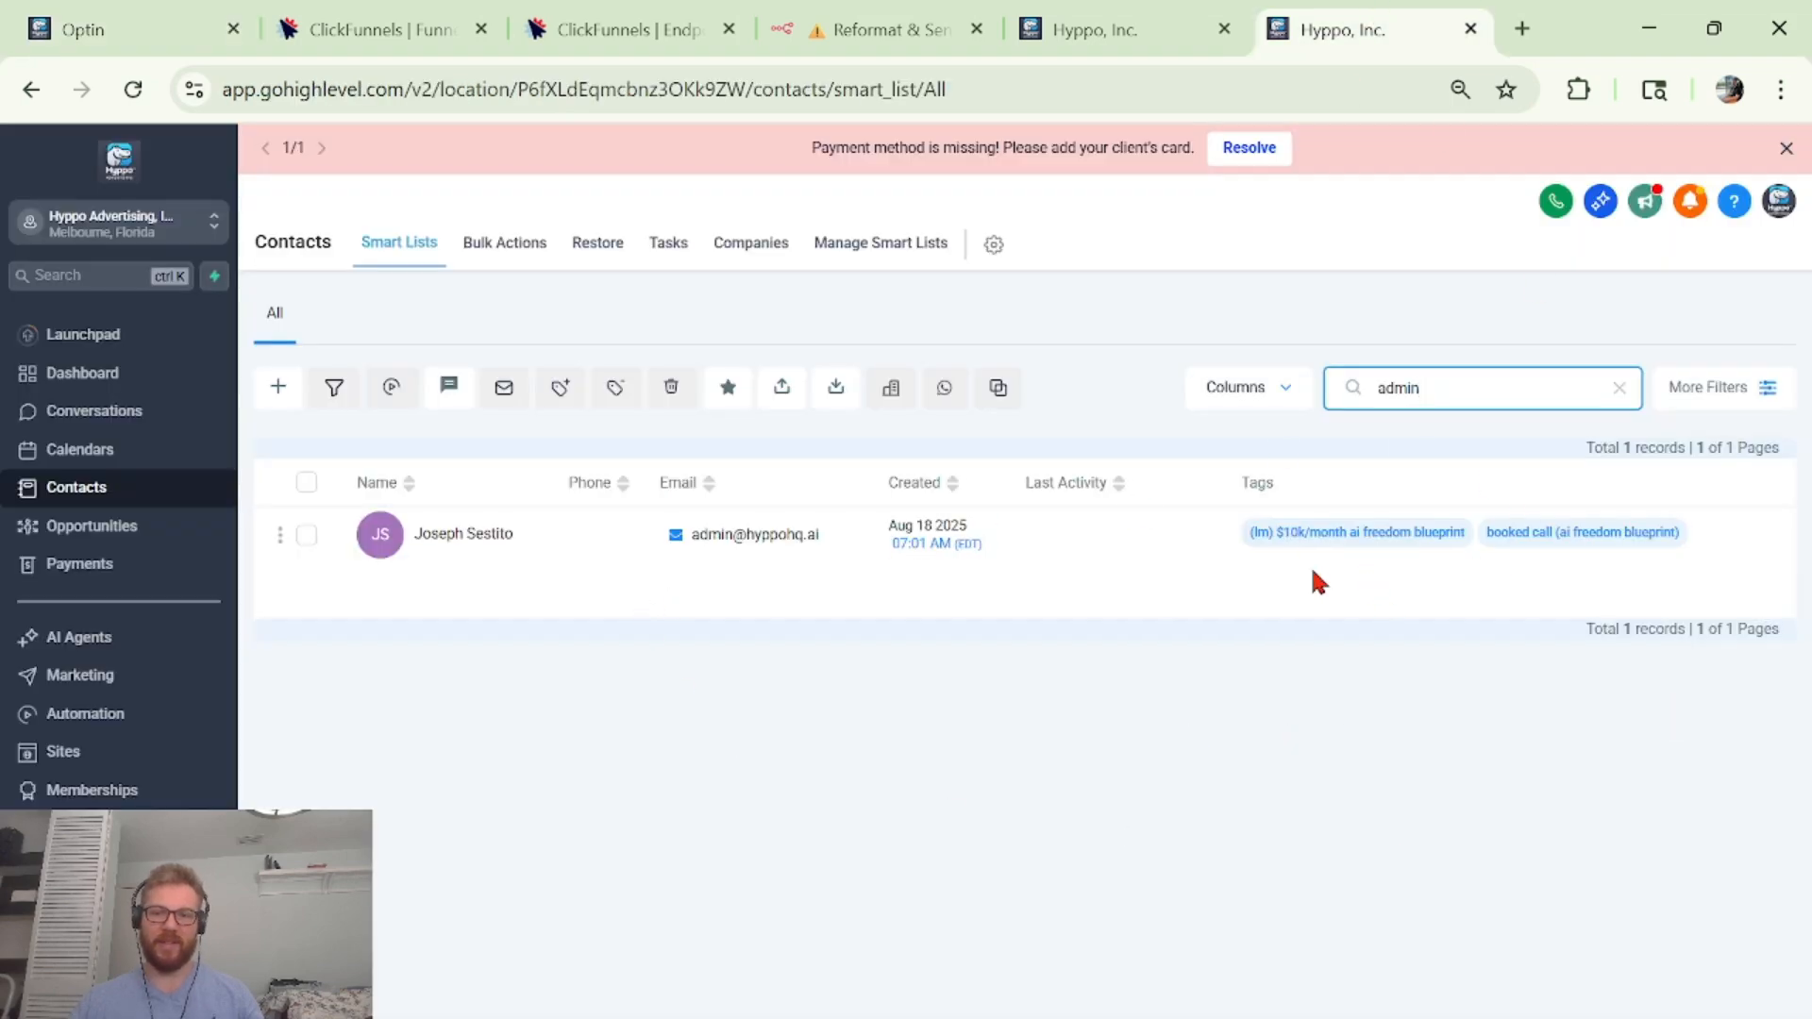